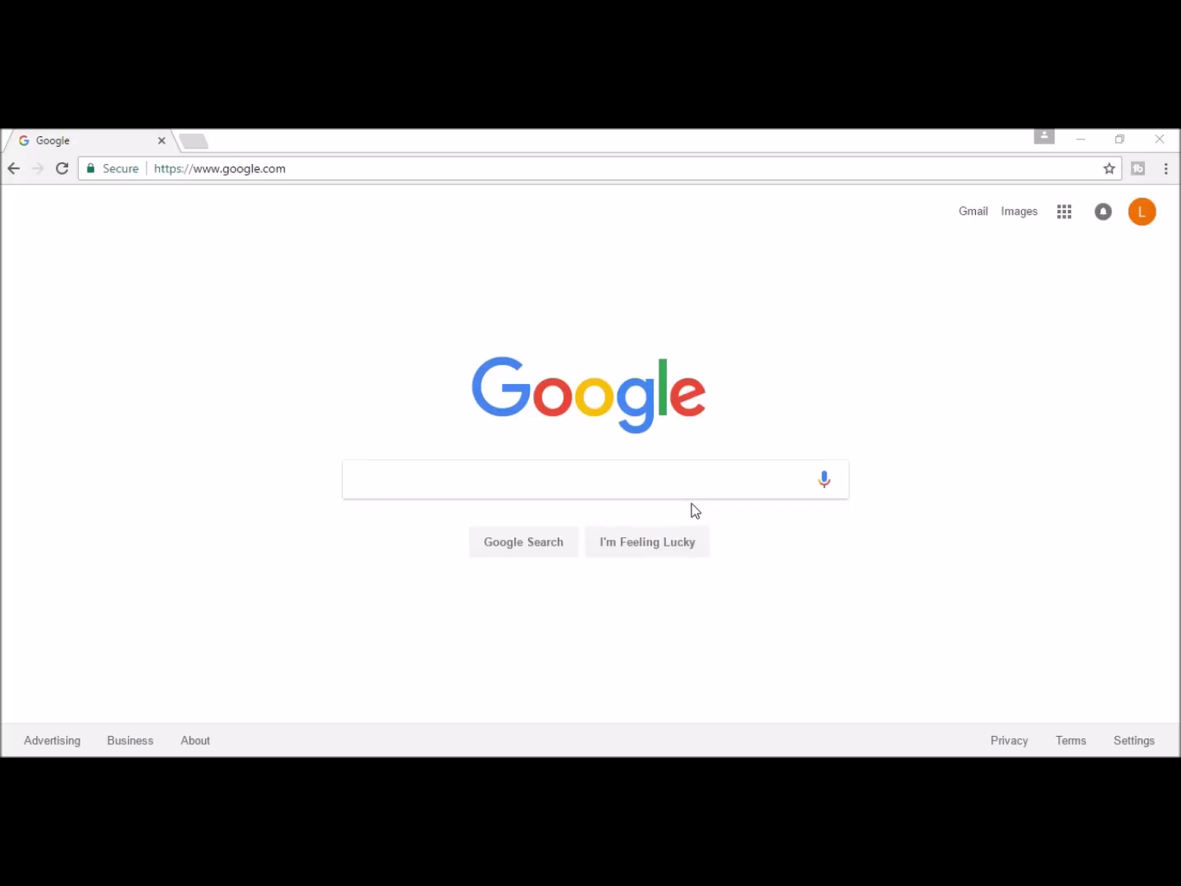
{"action": "left_click", "coordinate": [224, 175]}
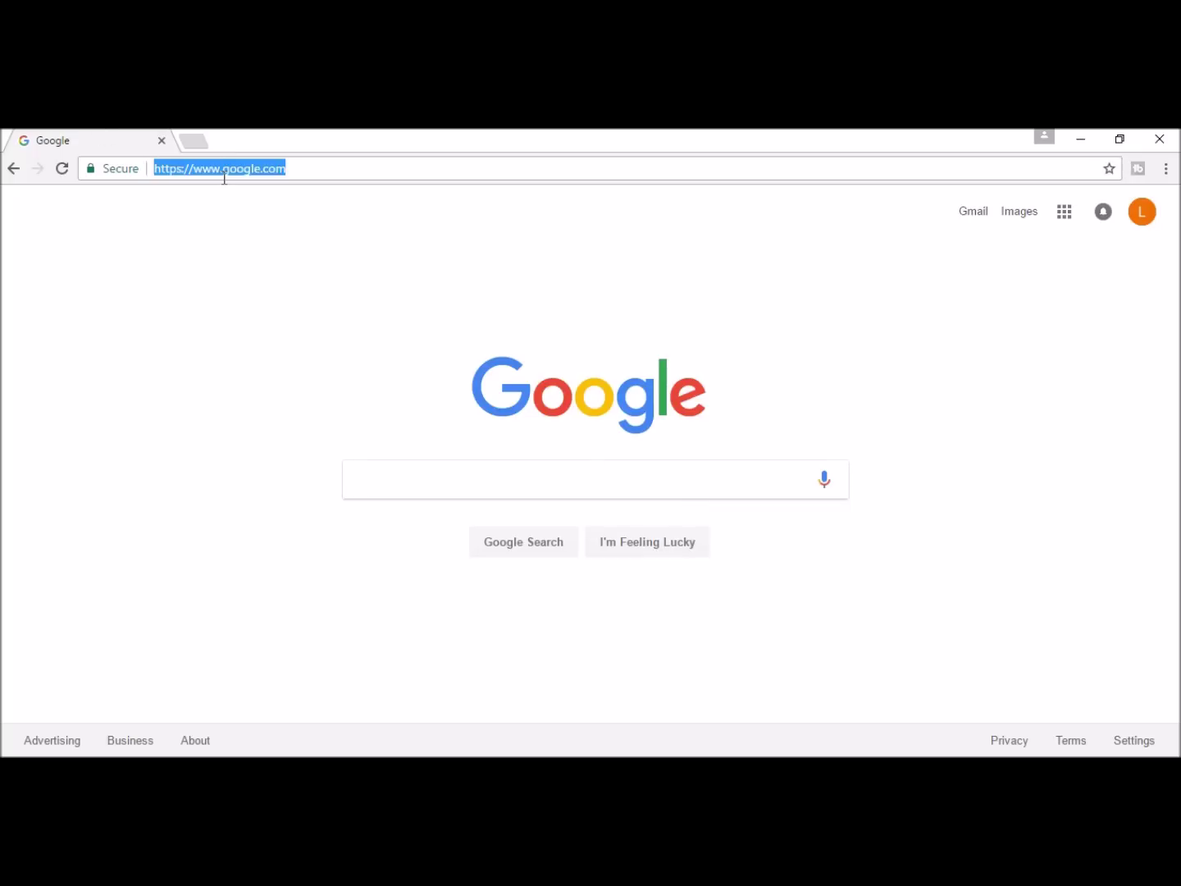
{"action": "type", "text": "www.o"}
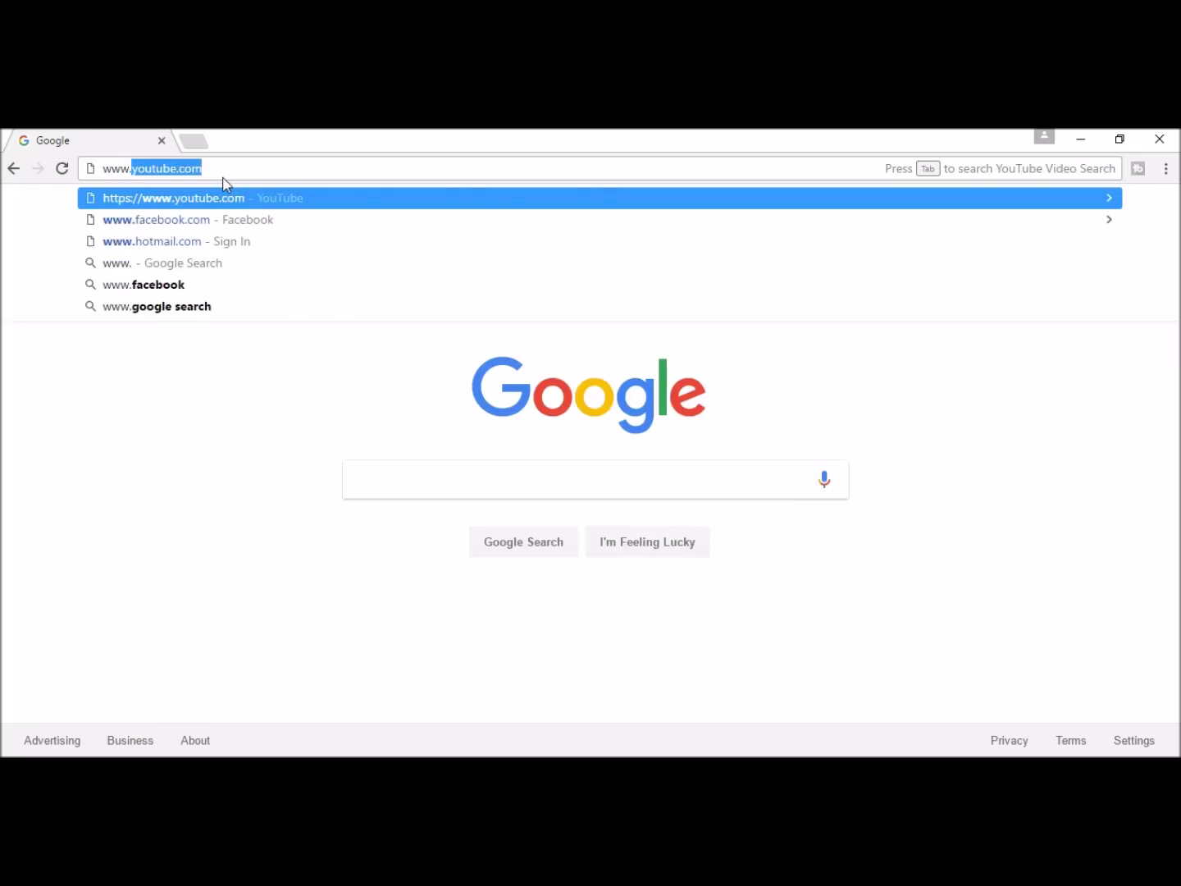
{"action": "type", "text": "nenot"}
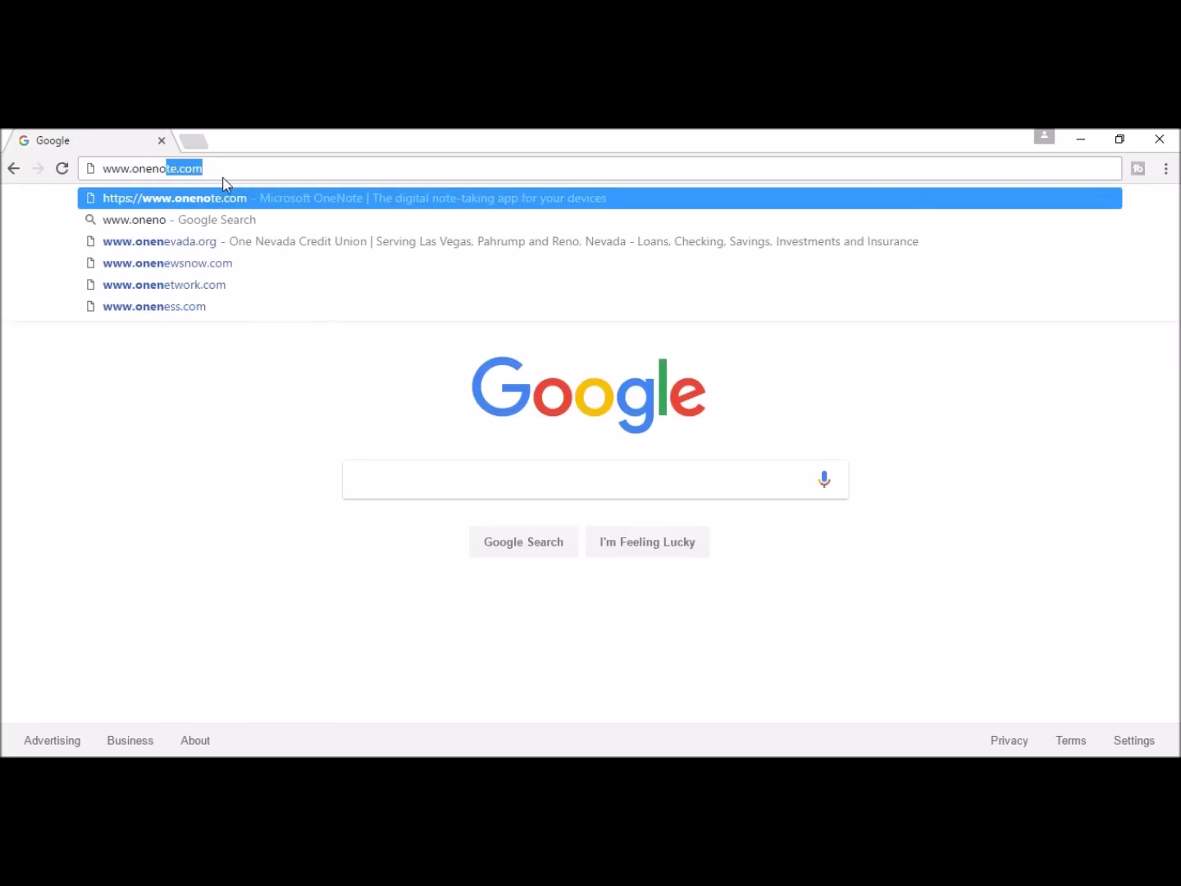
{"action": "type", "text": "e.com"}
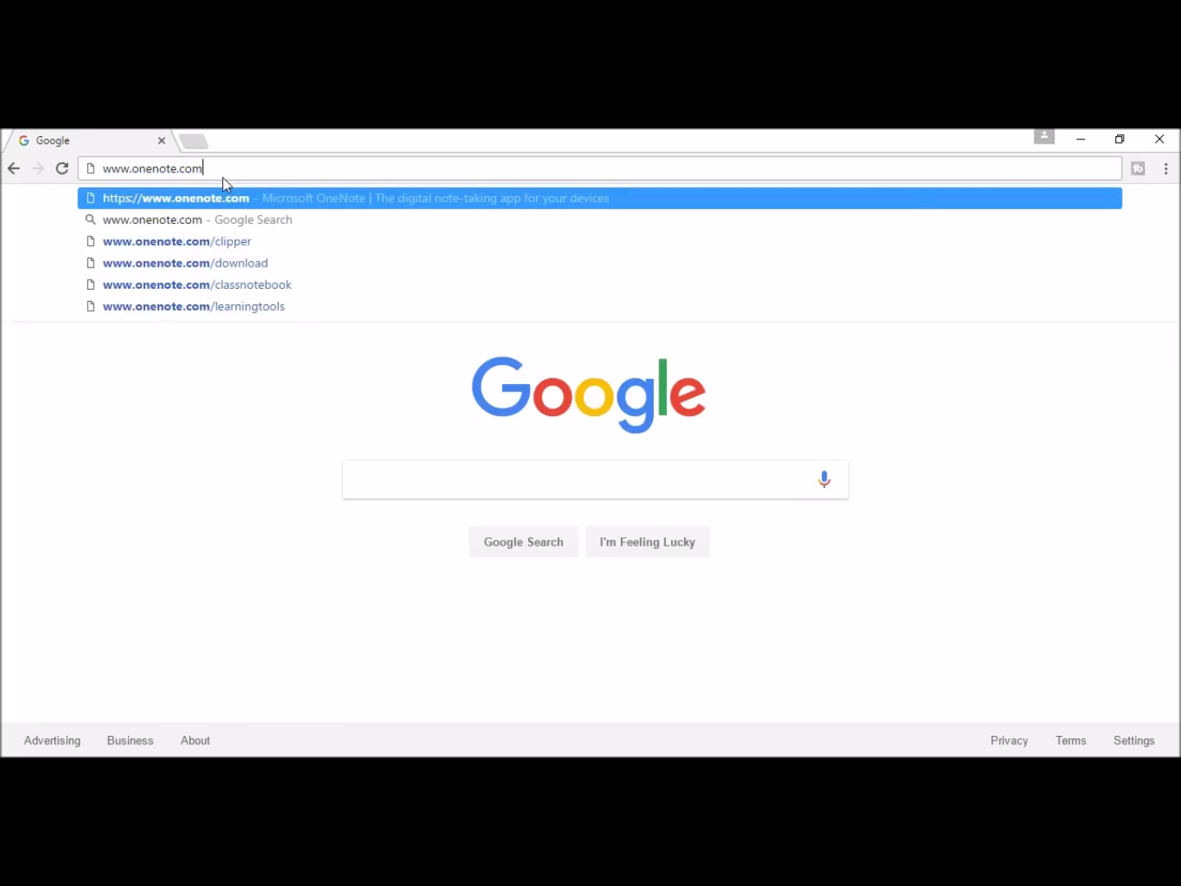
{"action": "key", "text": "Return"}
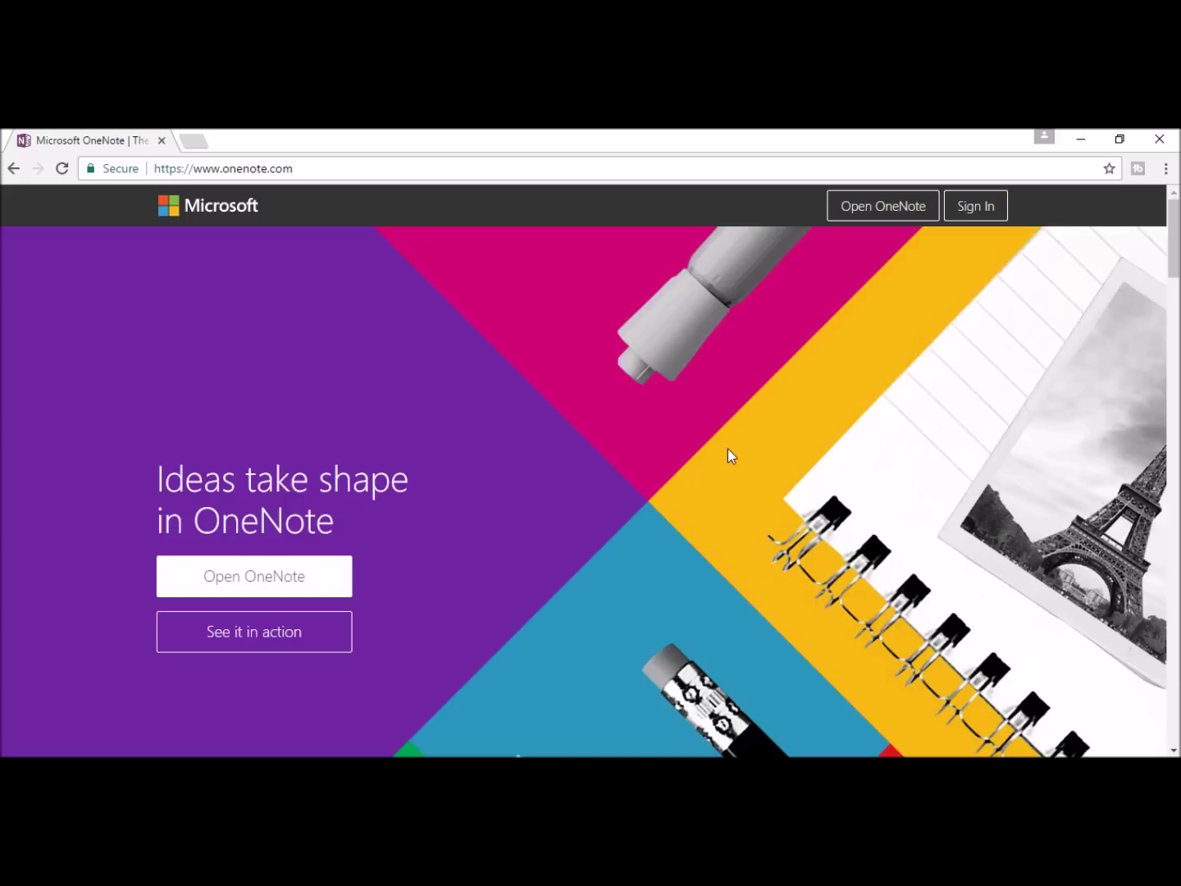
{"action": "left_click", "coordinate": [885, 209]}
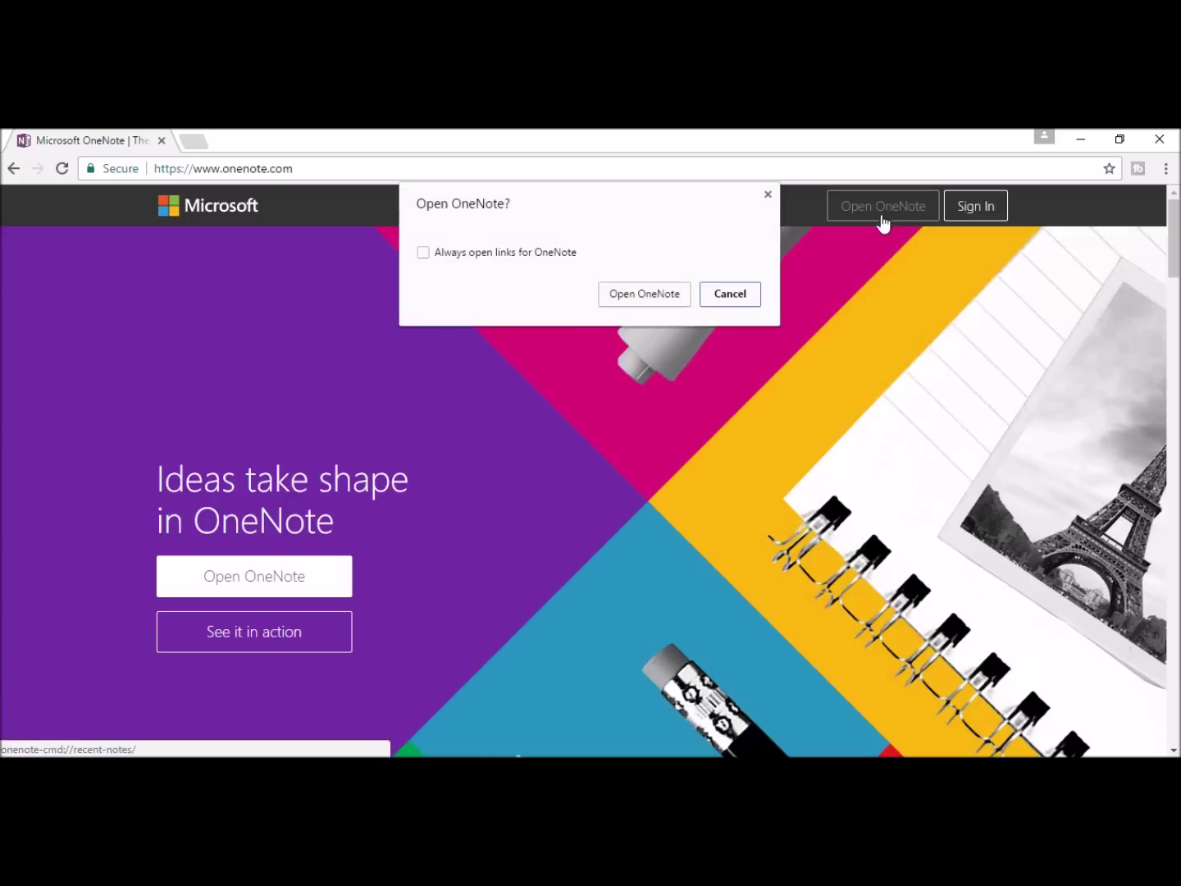
{"action": "left_click", "coordinate": [639, 294]}
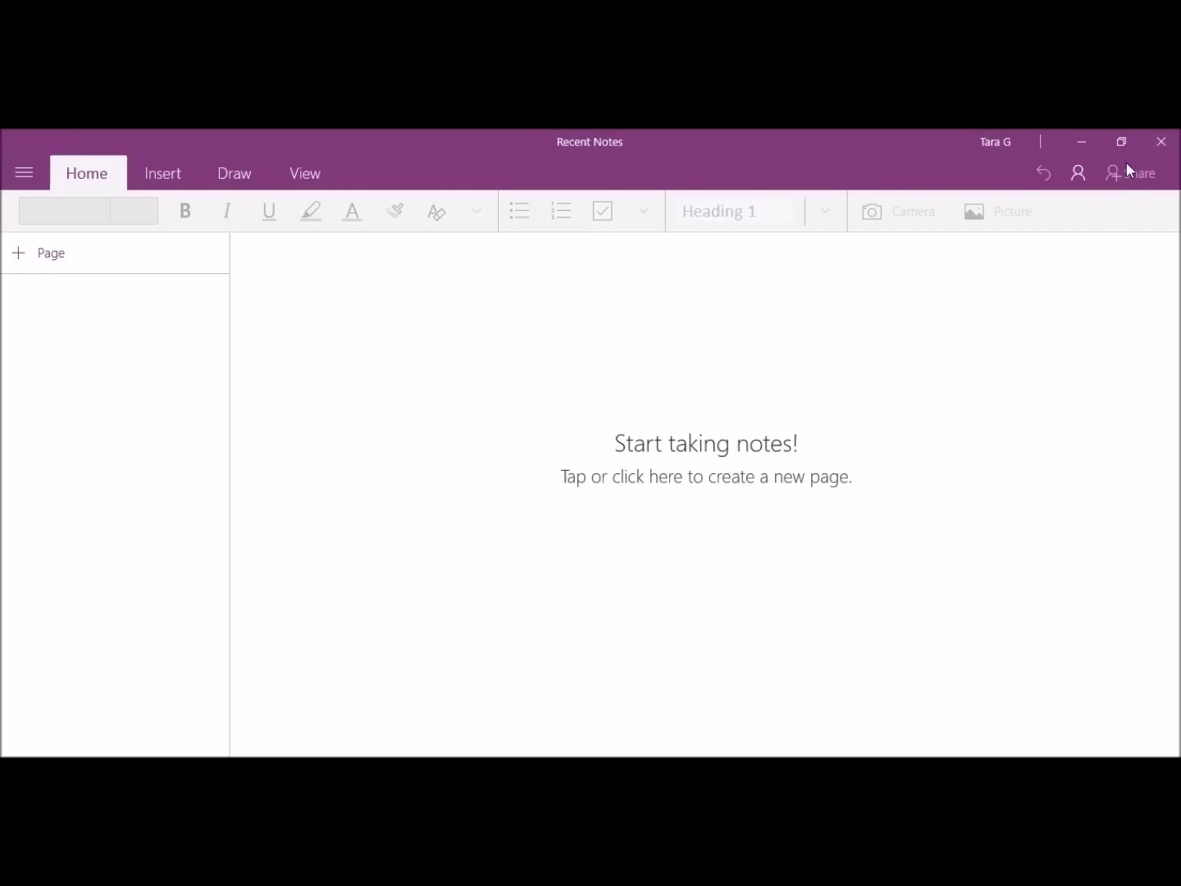
{"action": "left_click", "coordinate": [1159, 145]}
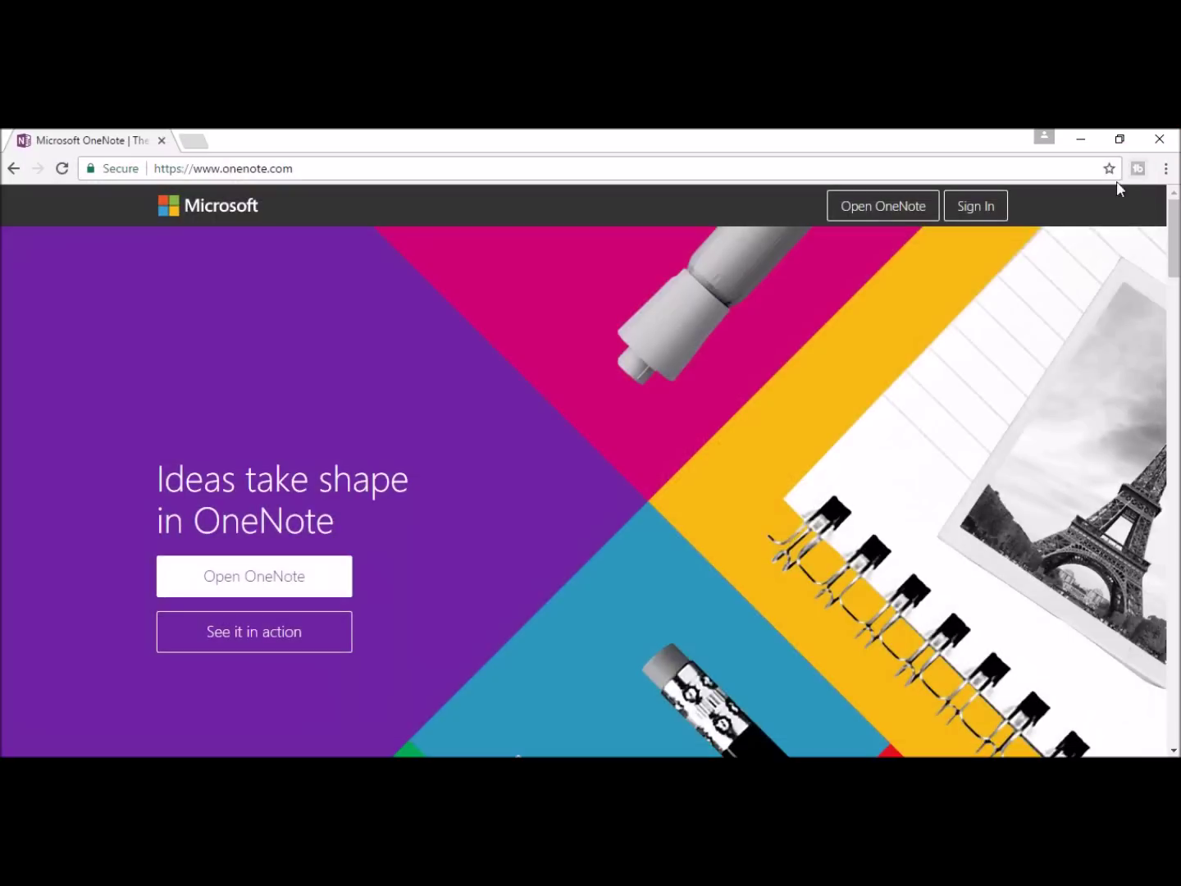
Step: Scroll the OneNote site and open the Windows desktop download page
{"action": "scroll", "coordinate": [371, 548], "scroll_direction": "down", "scroll_amount": 15}
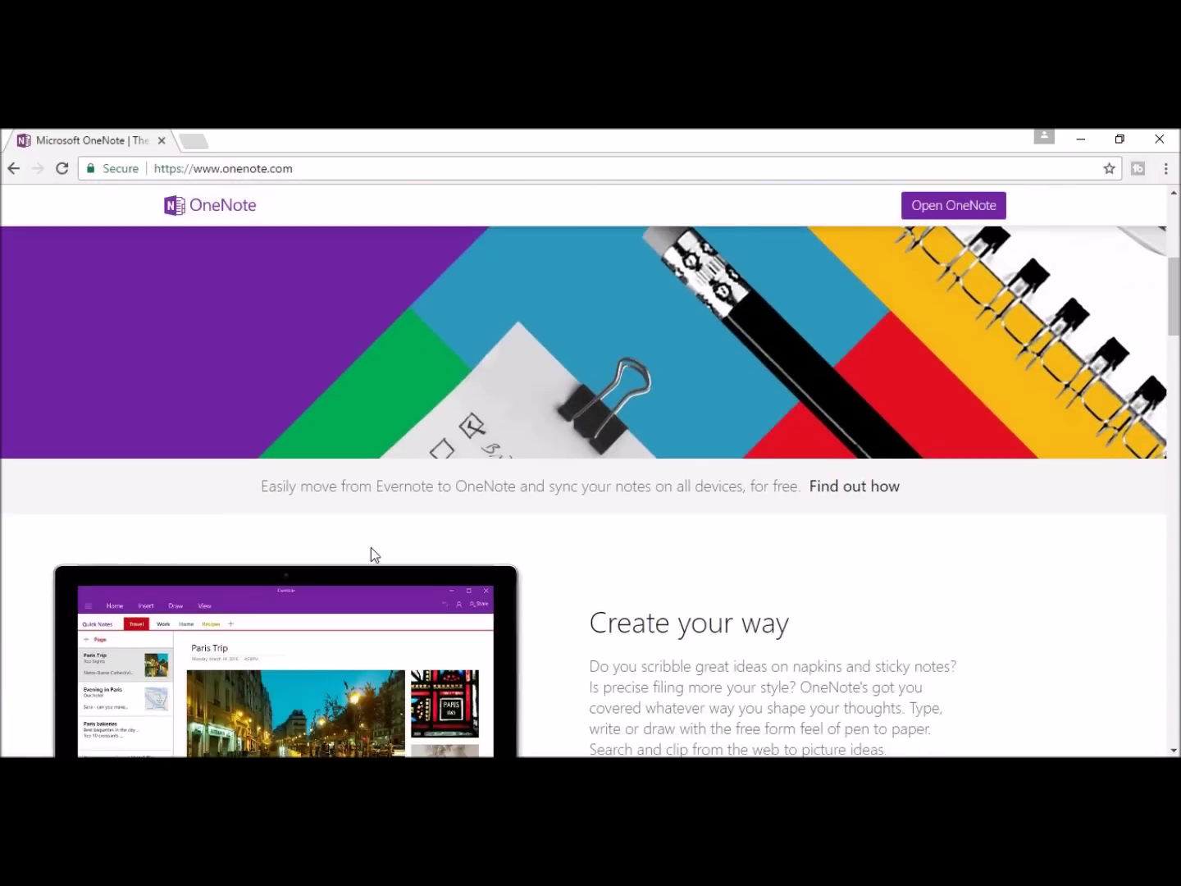
{"action": "scroll", "coordinate": [381, 533], "scroll_direction": "down", "scroll_amount": 15}
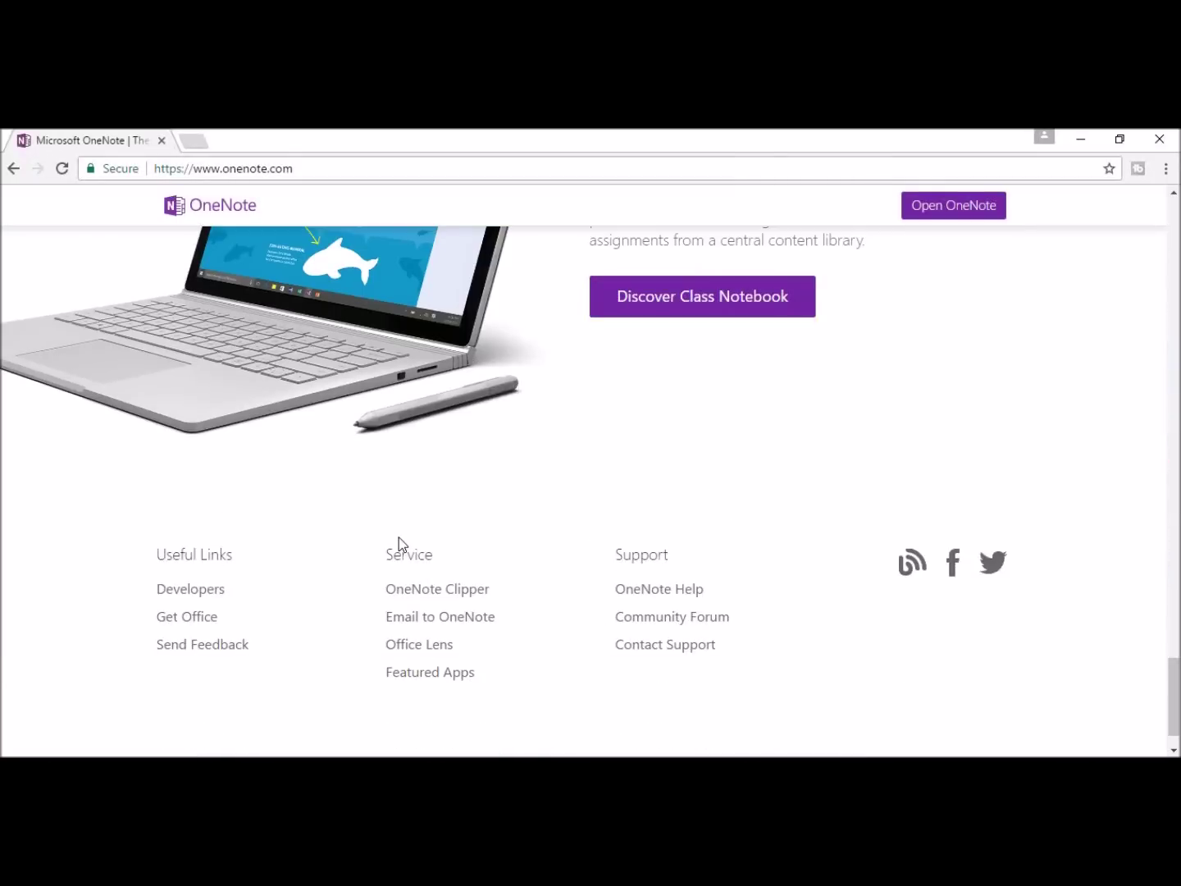
{"action": "scroll", "coordinate": [398, 537], "scroll_direction": "down", "scroll_amount": 1}
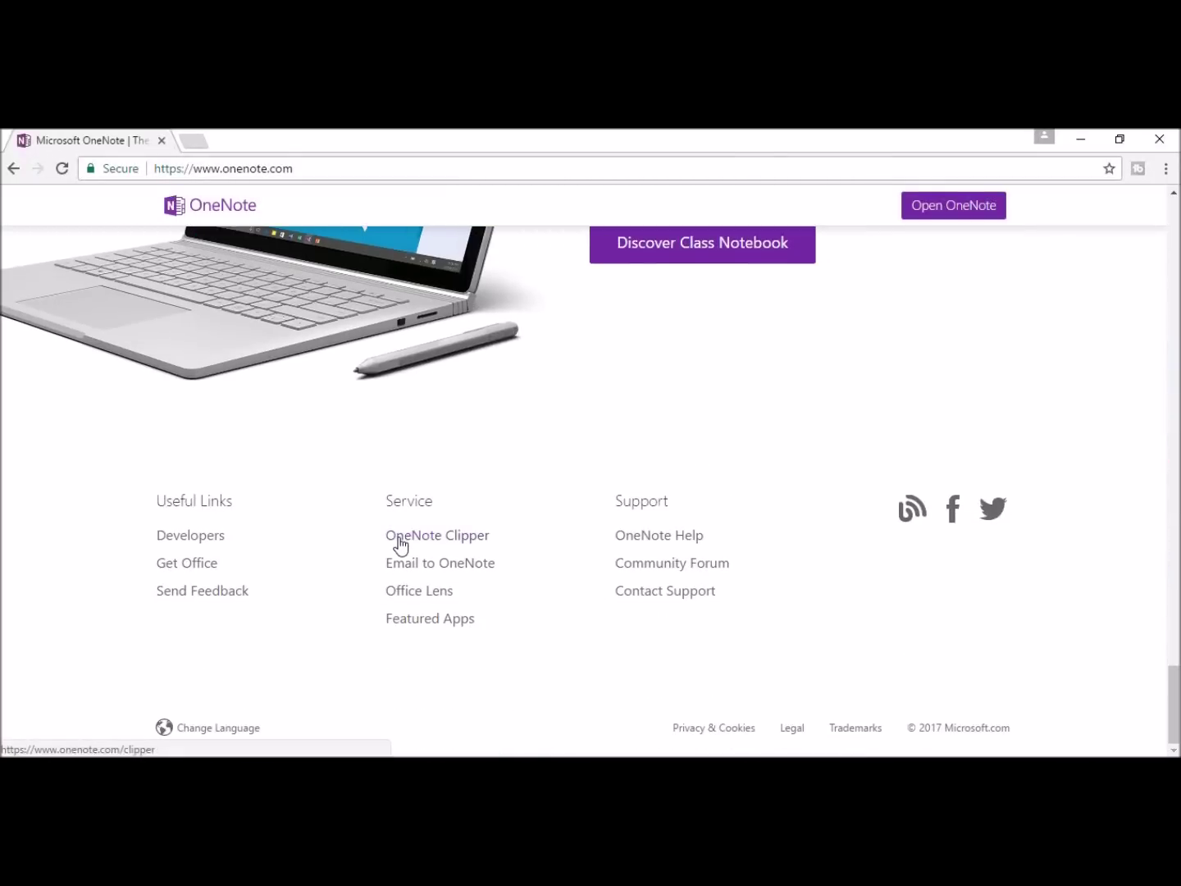
{"action": "scroll", "coordinate": [394, 665], "scroll_direction": "up", "scroll_amount": 5}
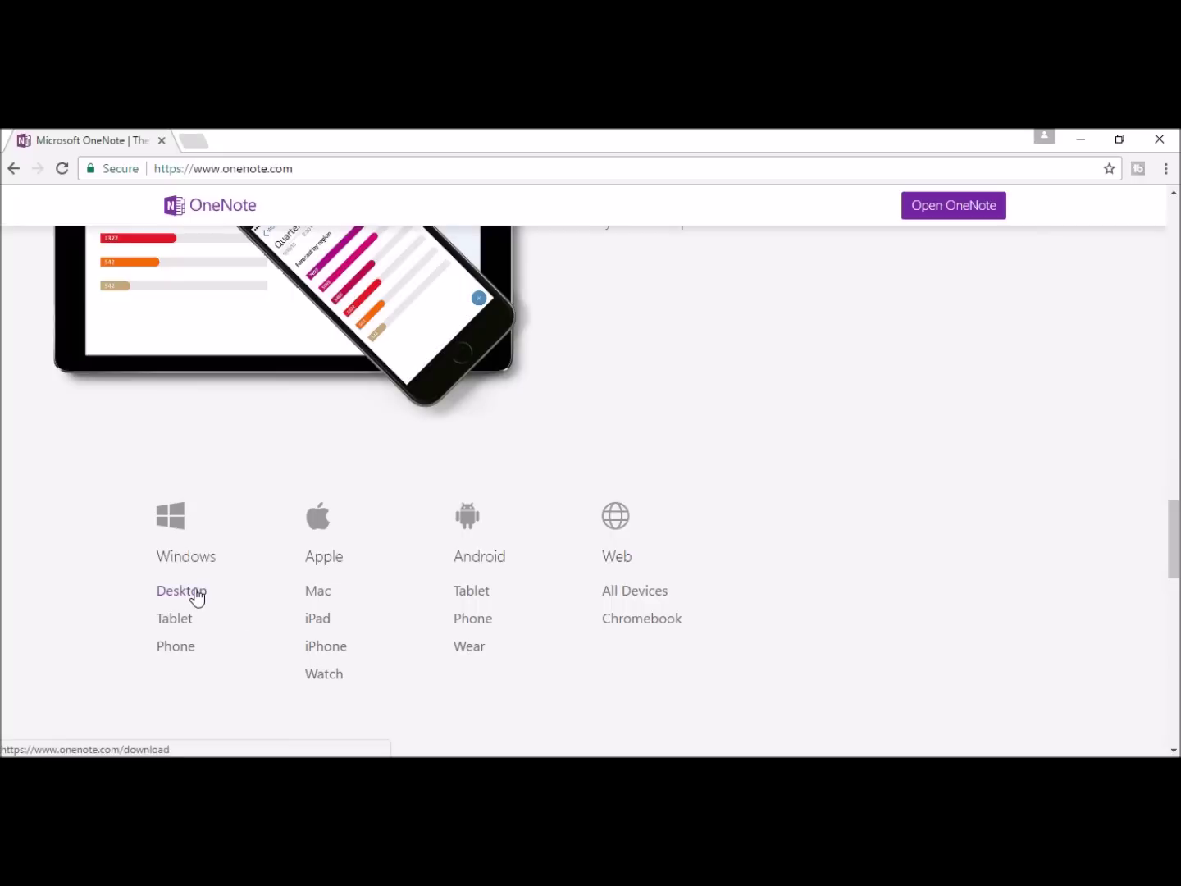
{"action": "left_click", "coordinate": [196, 596]}
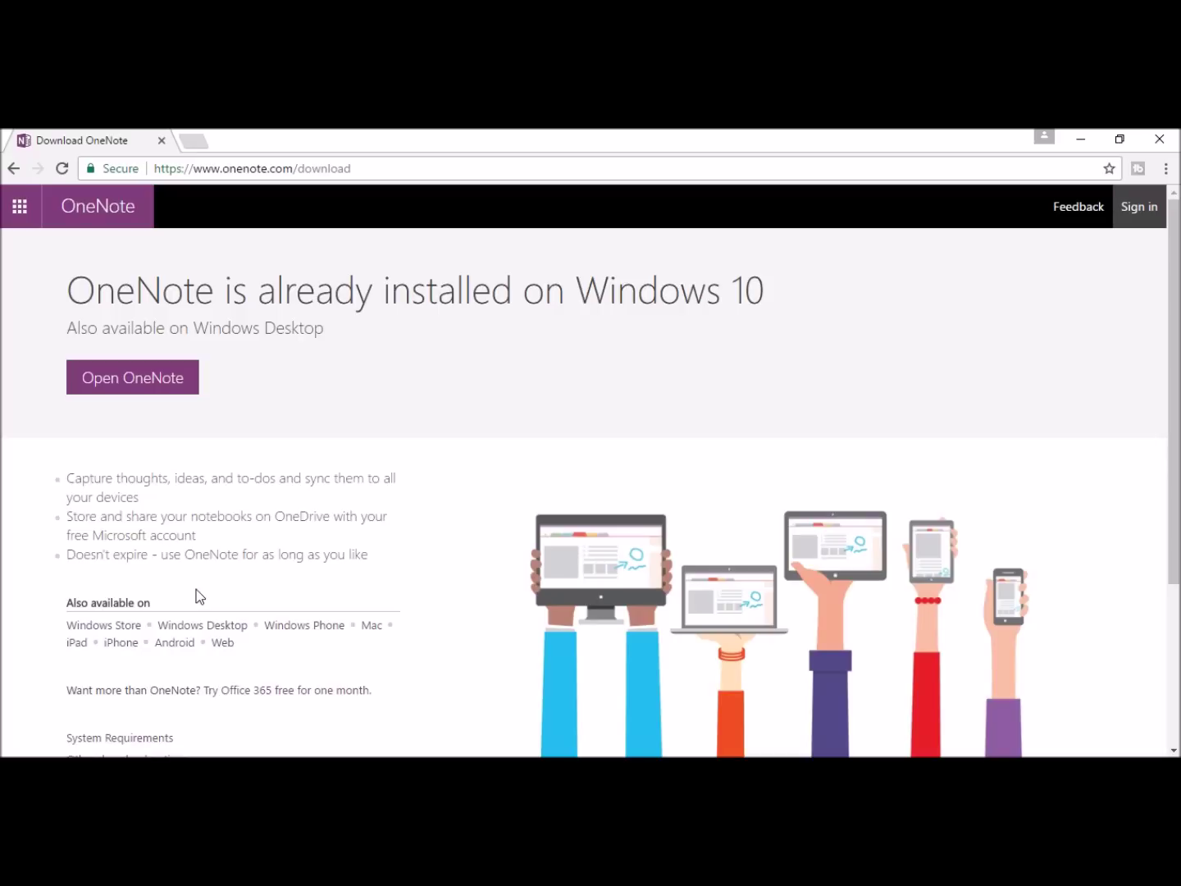
Step: Expand Other download options and start the Free Download of the 64-bit installer
{"action": "scroll", "coordinate": [284, 422], "scroll_direction": "down", "scroll_amount": 3}
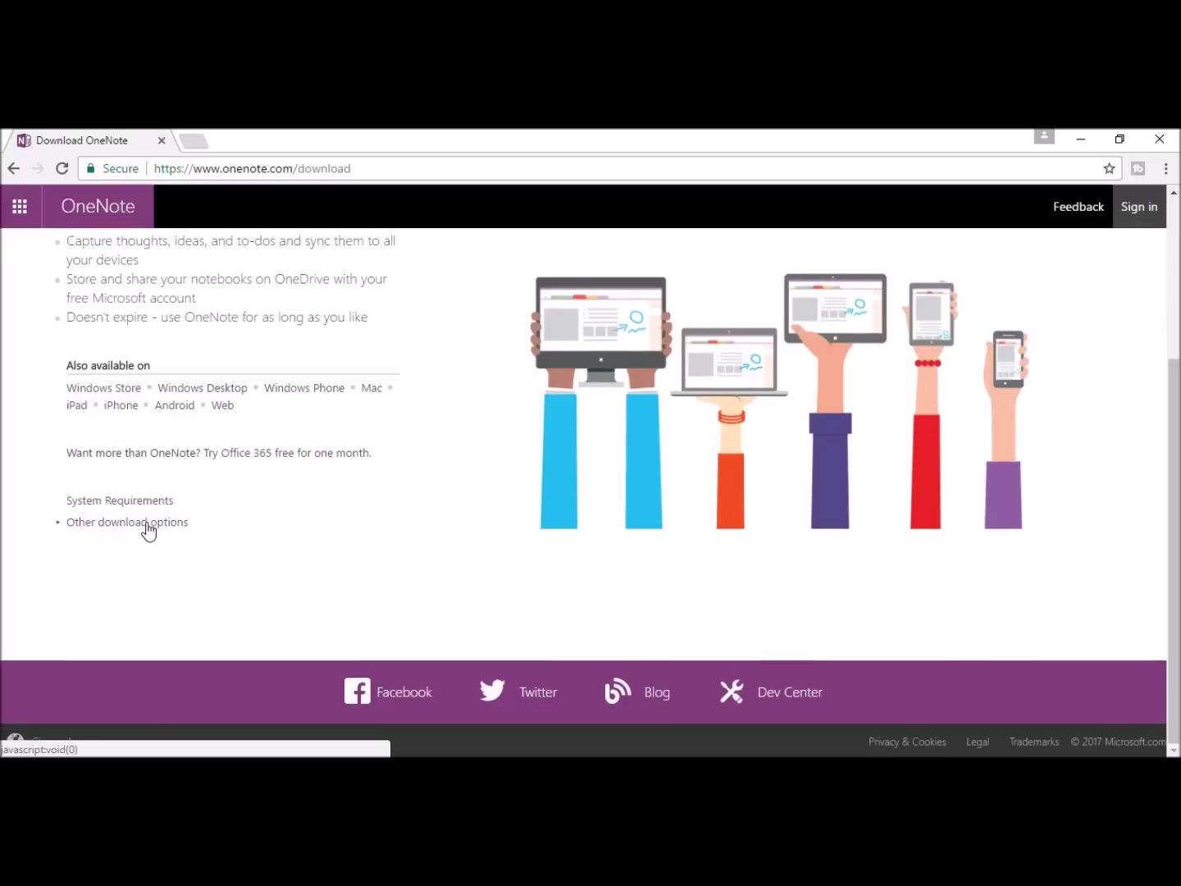
{"action": "left_click", "coordinate": [147, 527]}
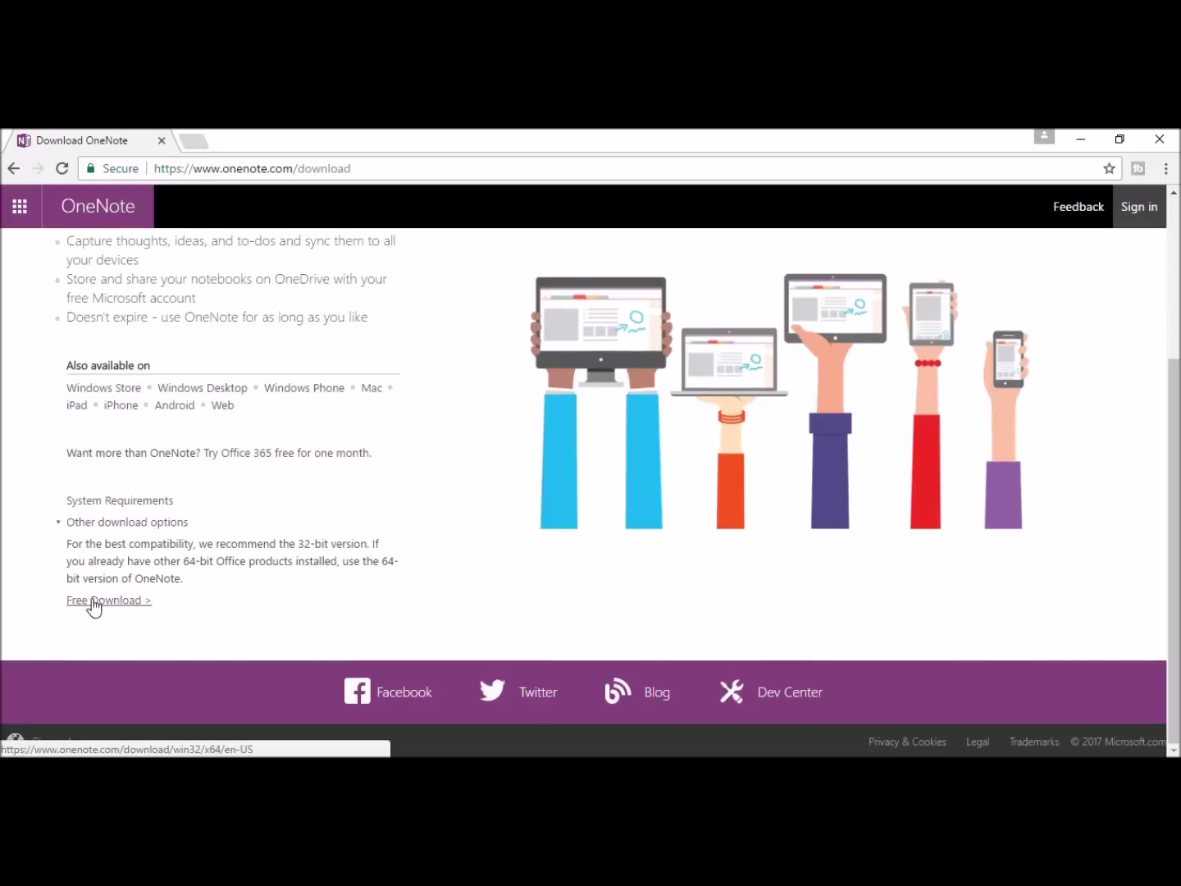
{"action": "left_click", "coordinate": [94, 603]}
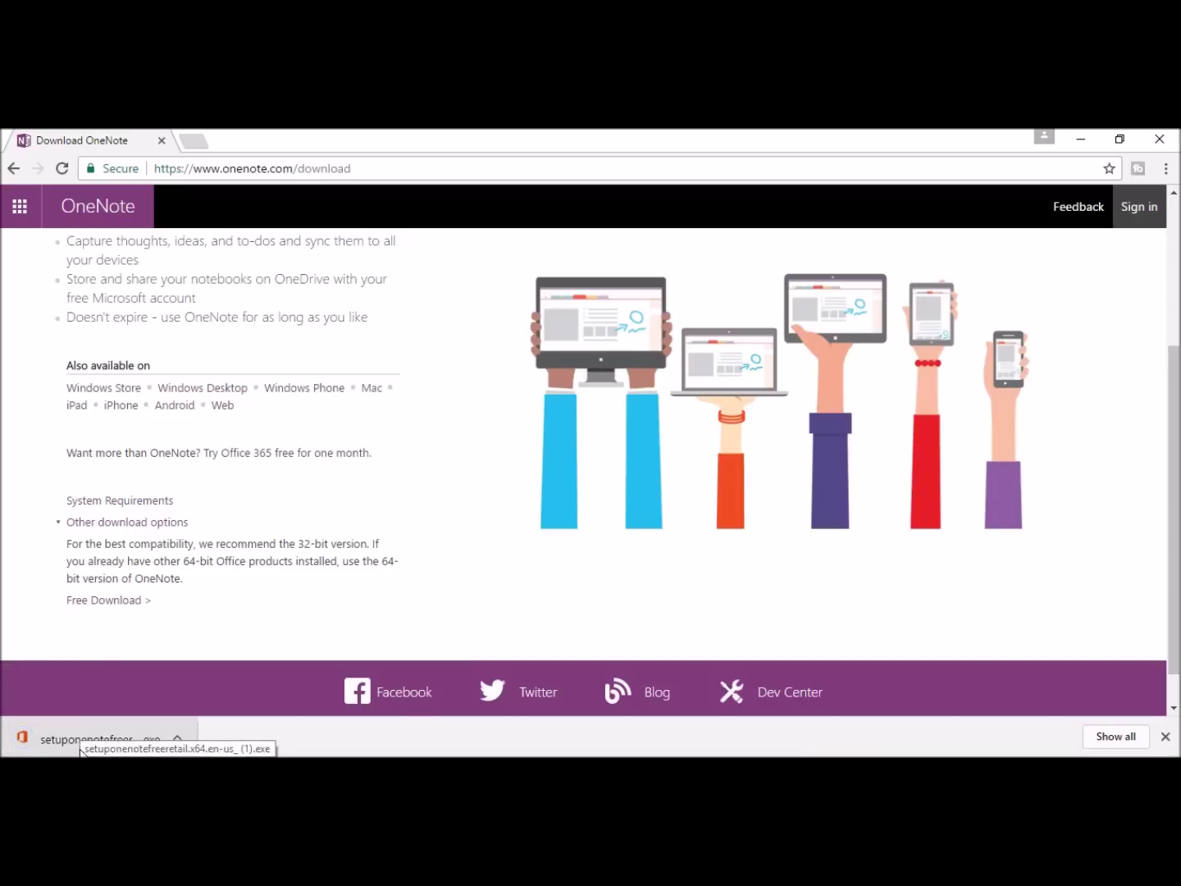
Step: Run the downloaded OneNote setup file, close the finished installer, and open the Start menu
{"action": "left_click", "coordinate": [102, 737]}
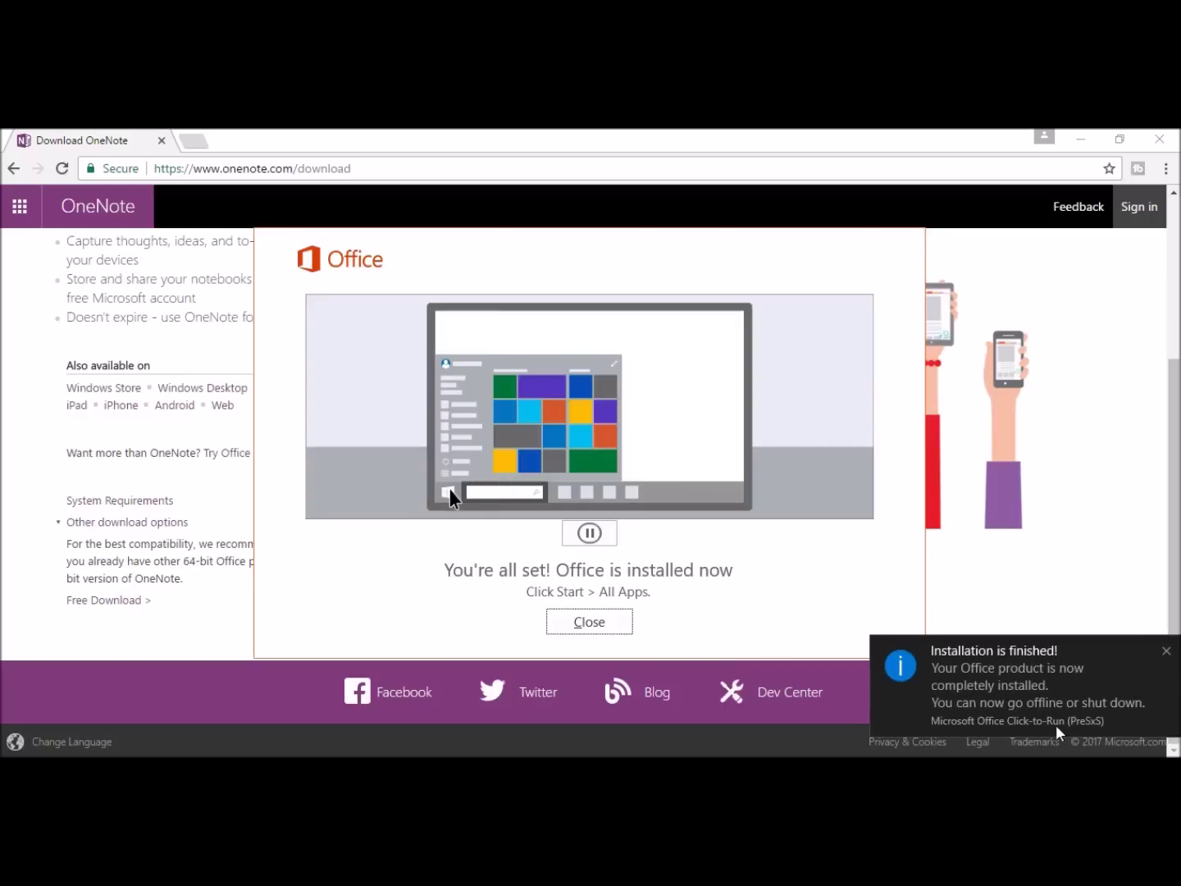
{"action": "left_click", "coordinate": [601, 632]}
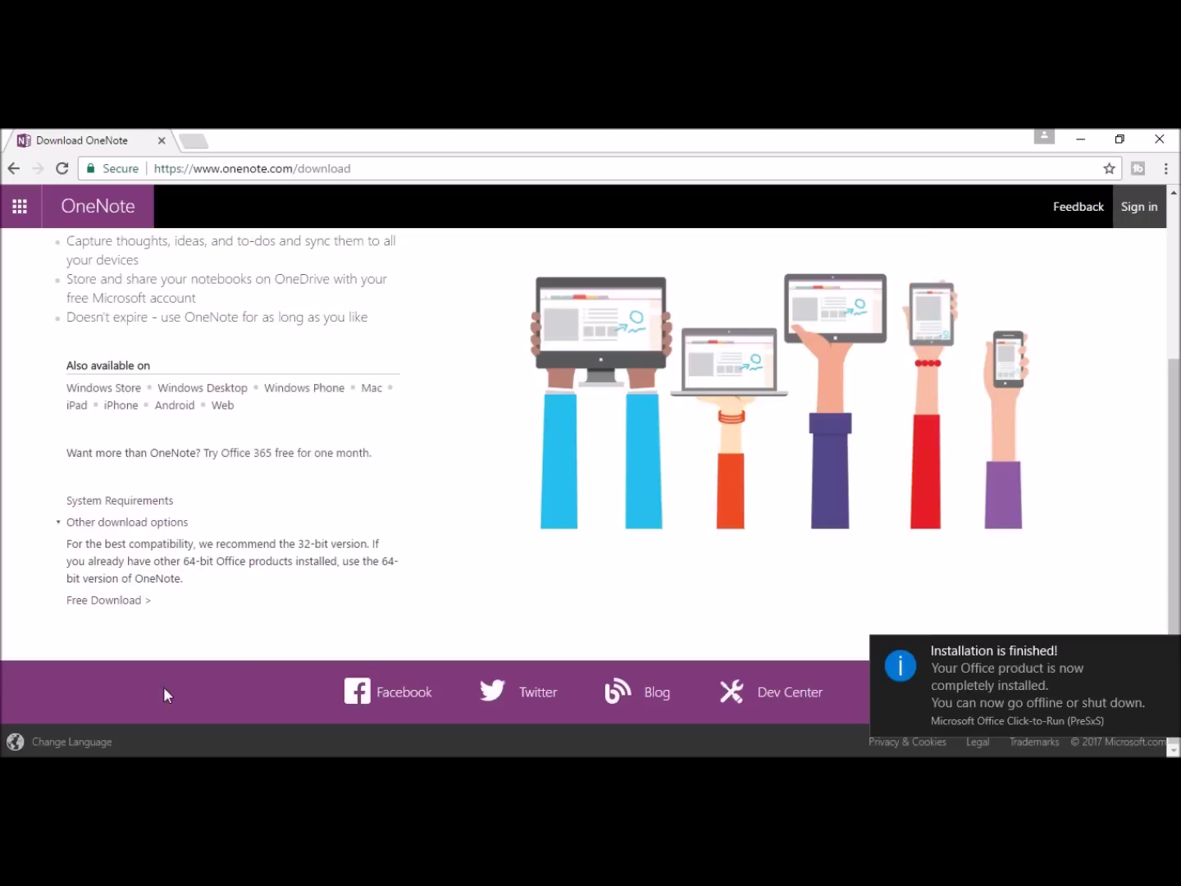
{"action": "key", "text": "super"}
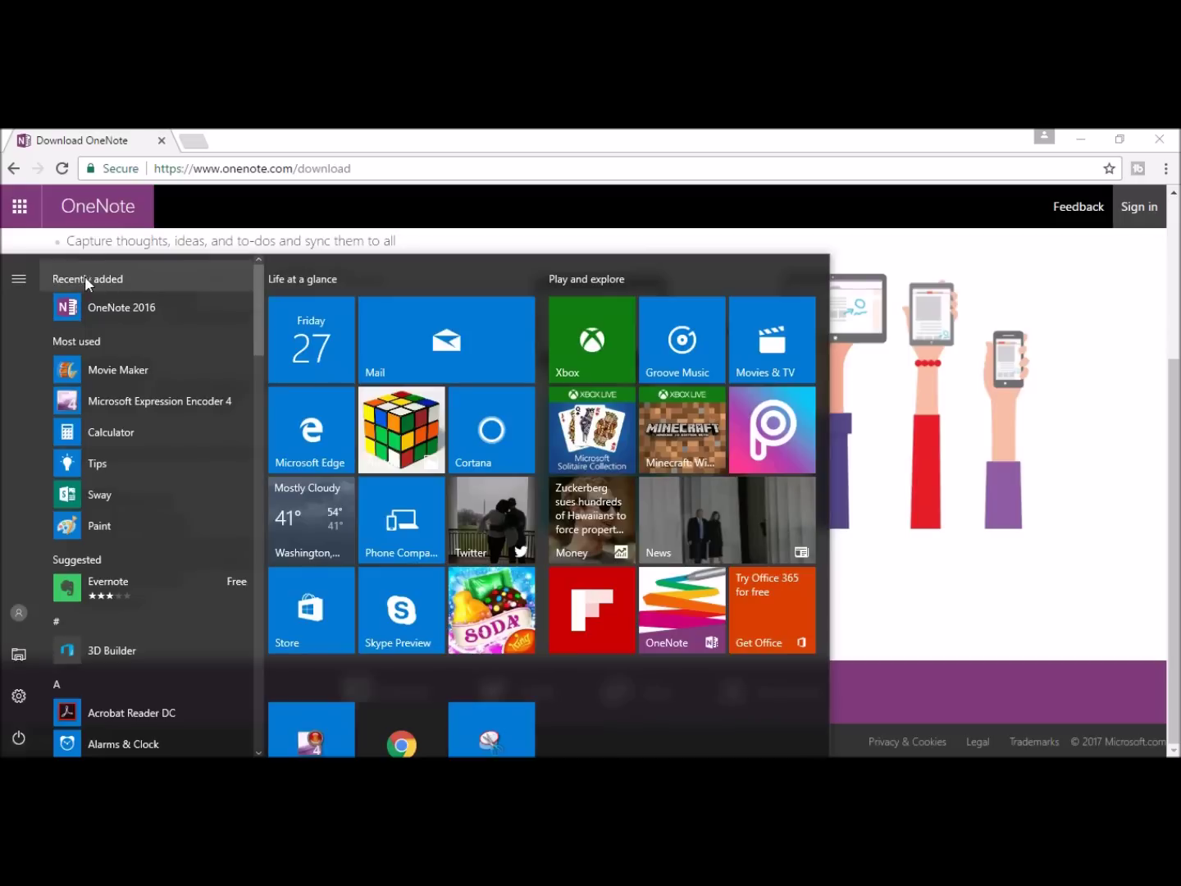
Step: Launch OneNote 2016 and sign in with the Microsoft account e-mail and password
{"action": "left_click", "coordinate": [101, 306]}
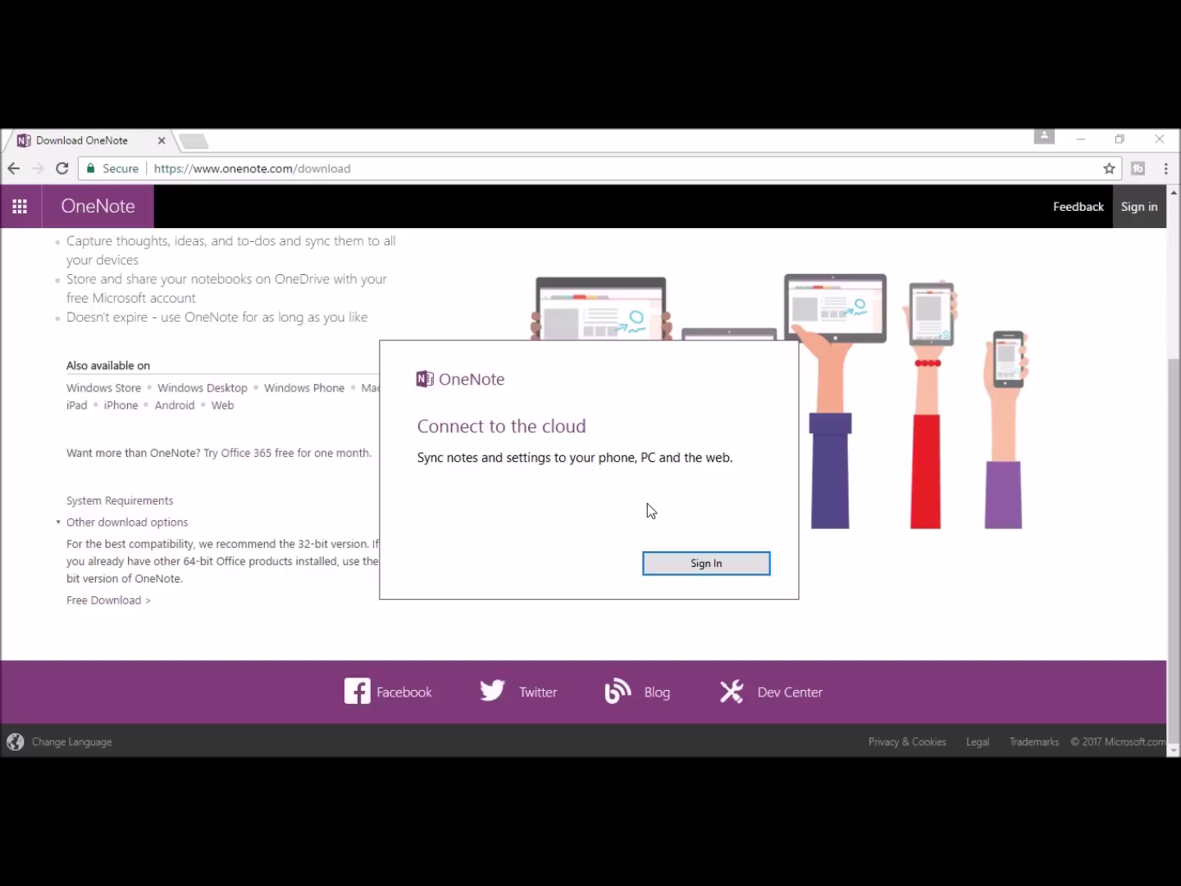
{"action": "left_click", "coordinate": [696, 565]}
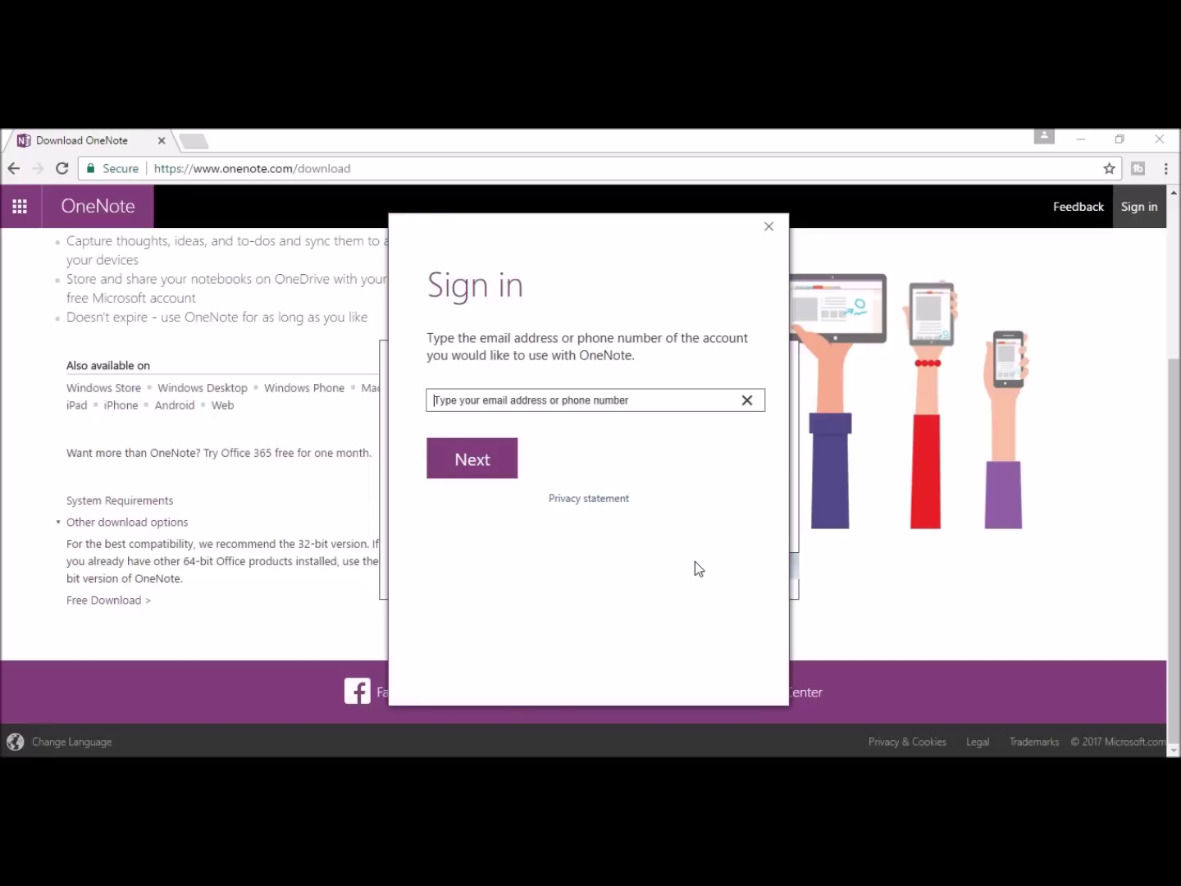
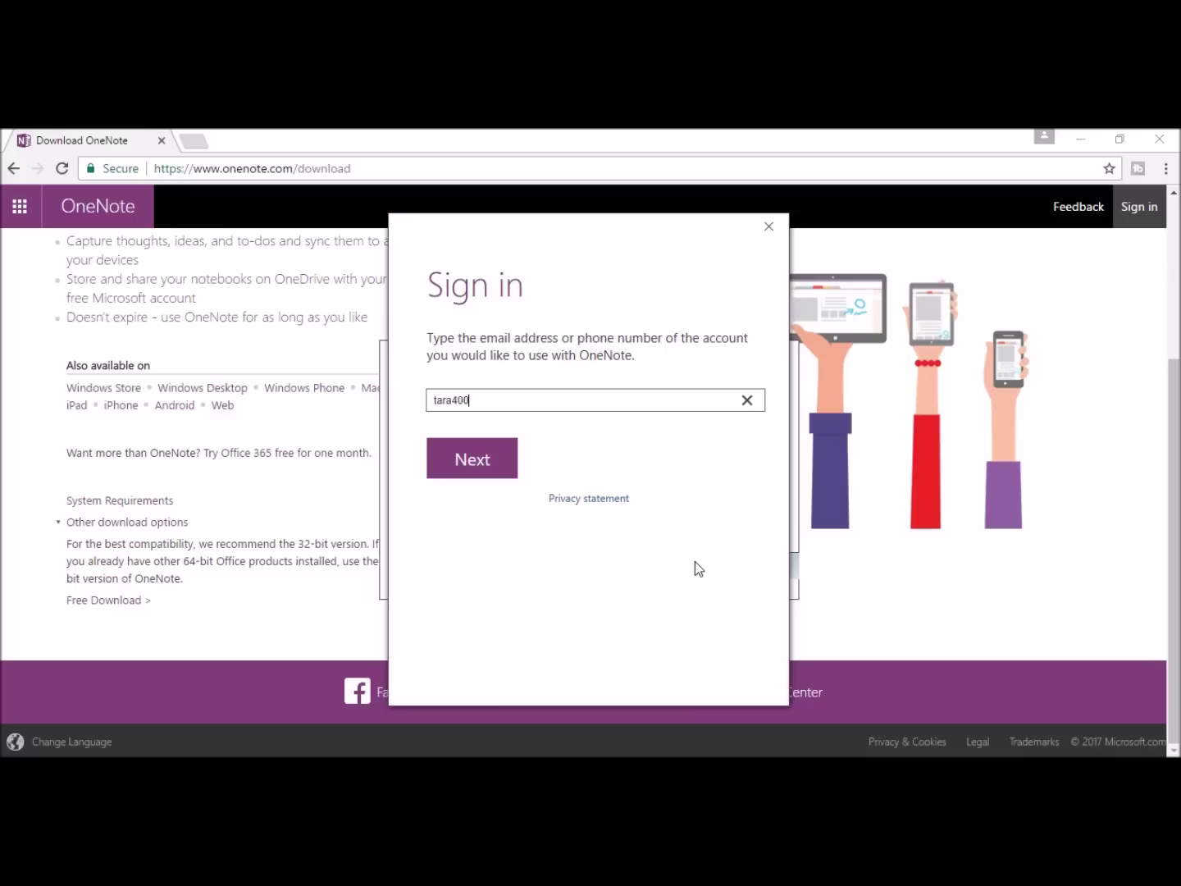
{"action": "key", "text": "Tab"}
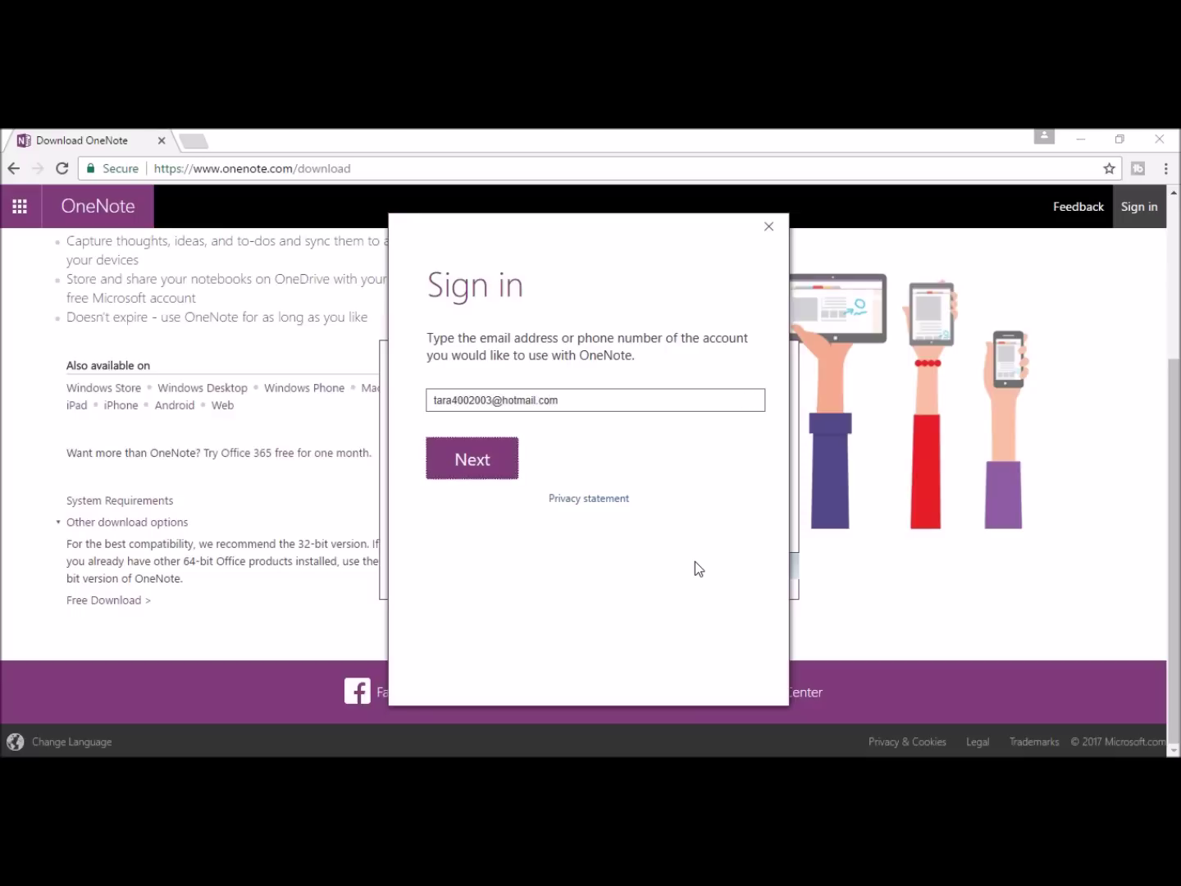
{"action": "left_click", "coordinate": [483, 469]}
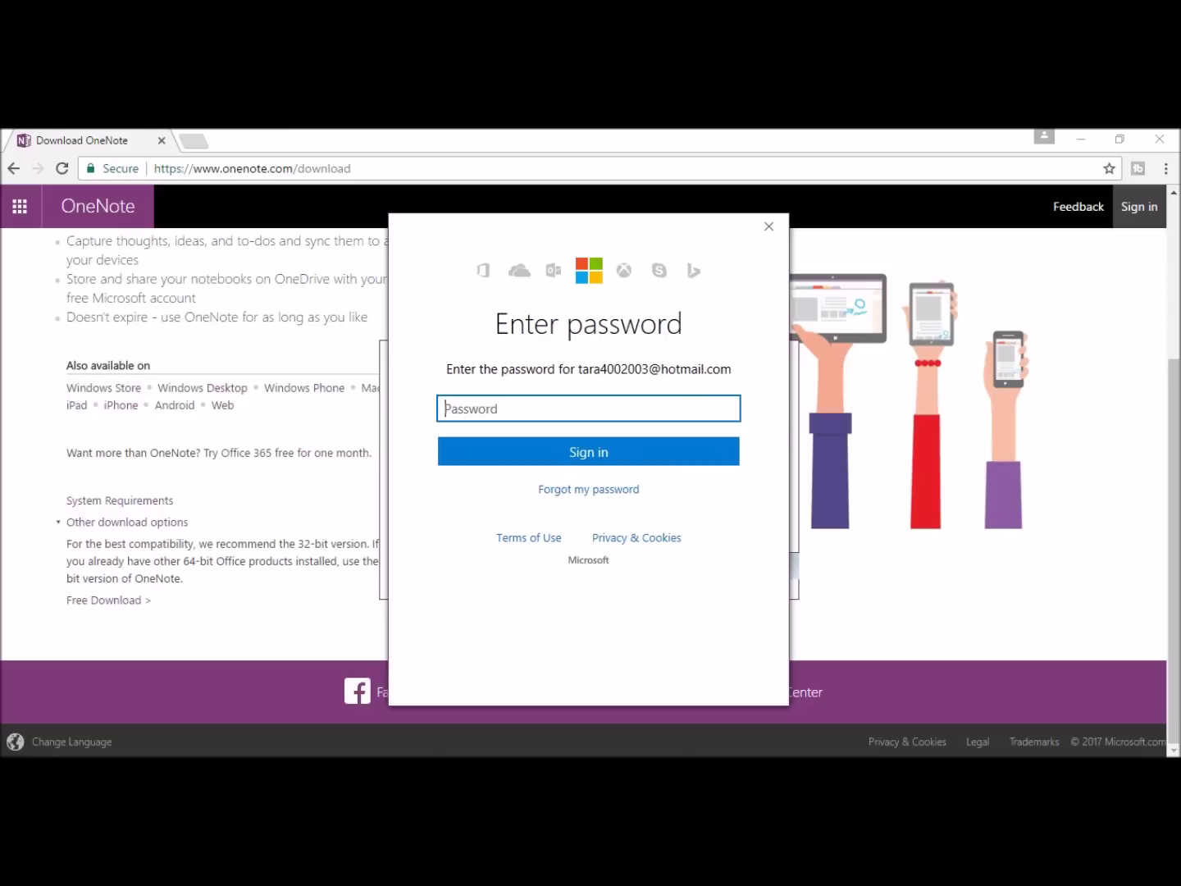
{"action": "type", "text": "********"}
{"action": "left_click", "coordinate": [602, 453]}
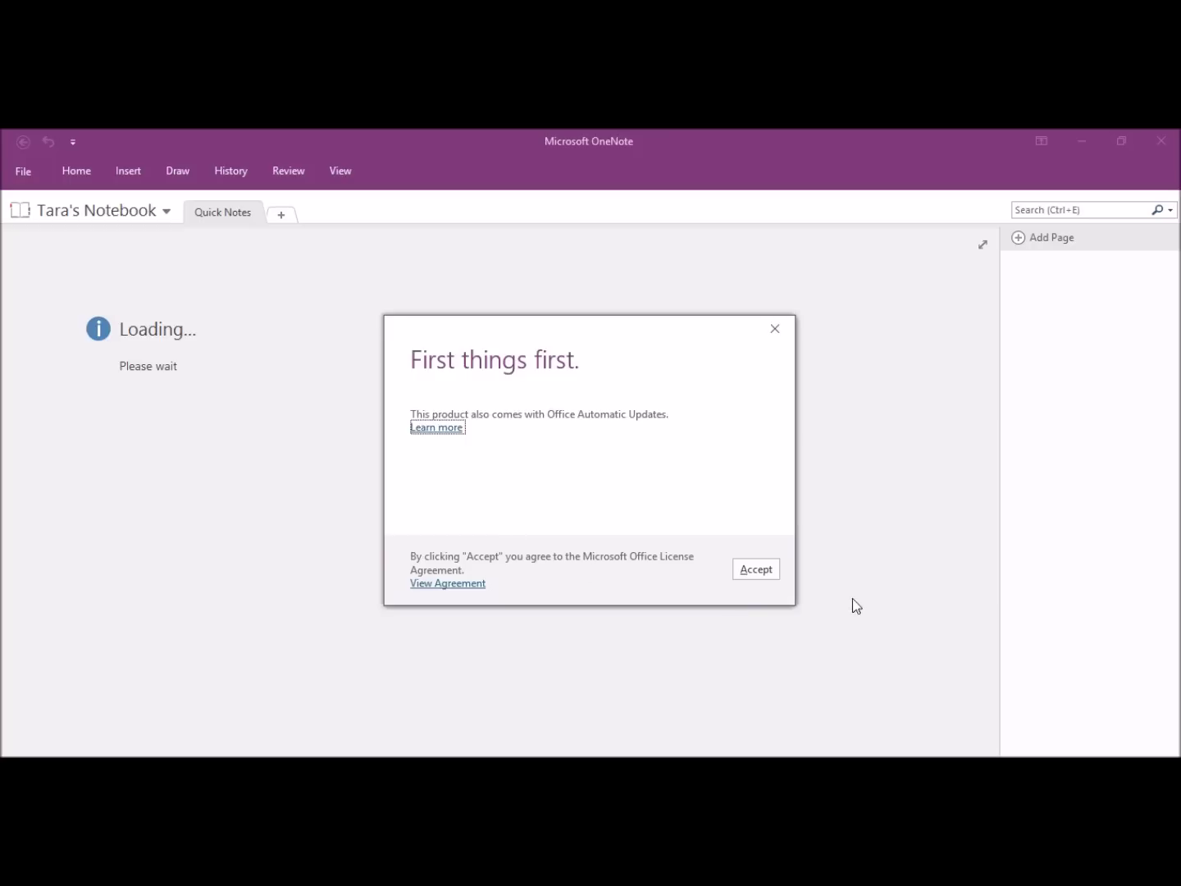
Step: Accept the Office licence terms, scroll the welcome page, and show Notebook Information under File
{"action": "left_click", "coordinate": [755, 569]}
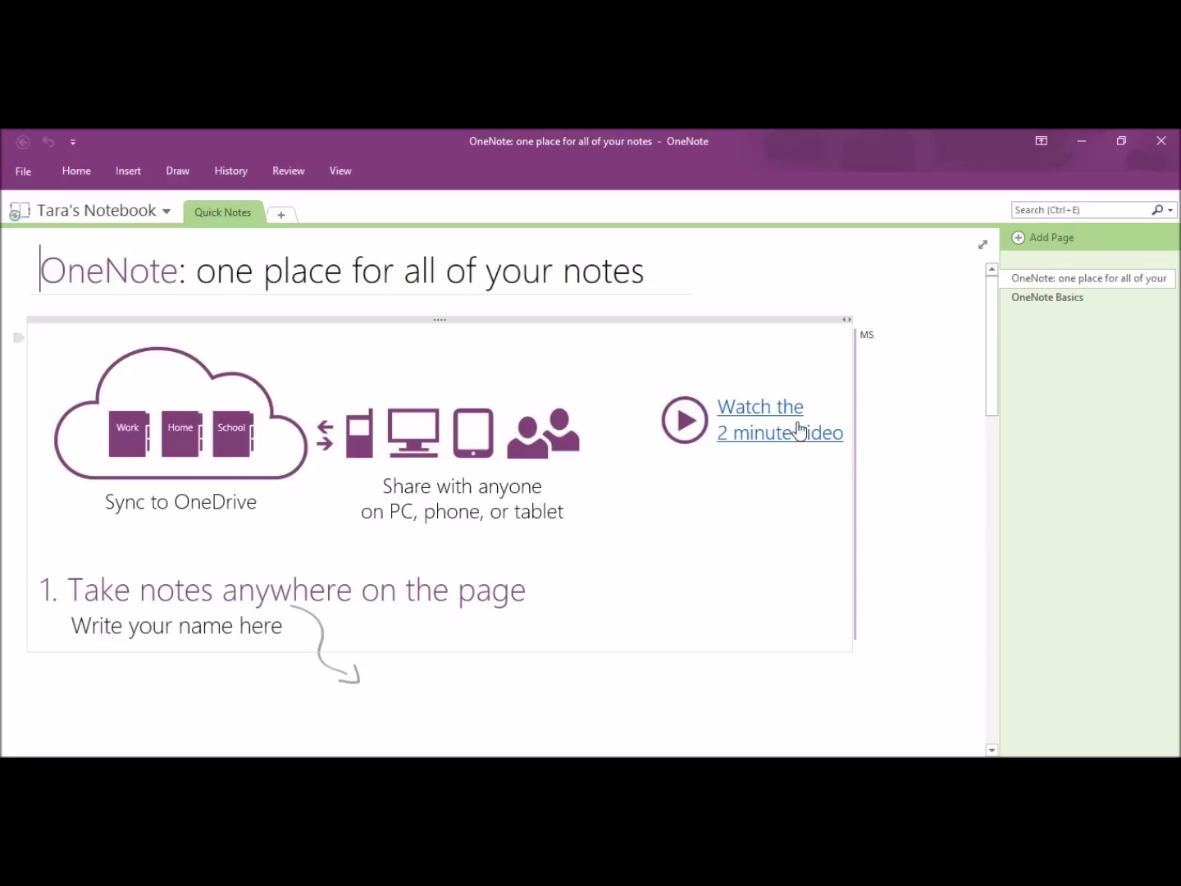
{"action": "left_click", "coordinate": [943, 472]}
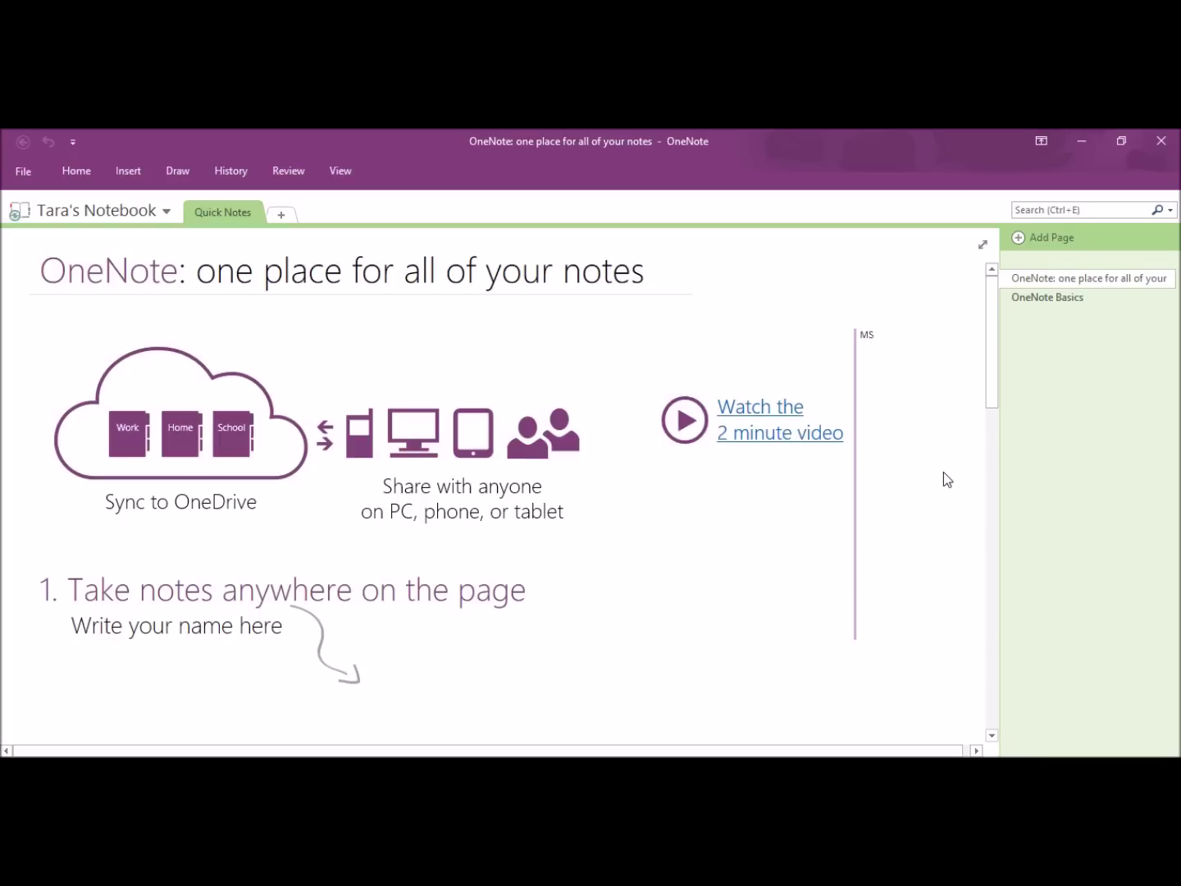
{"action": "scroll", "coordinate": [735, 528], "scroll_direction": "down", "scroll_amount": 15}
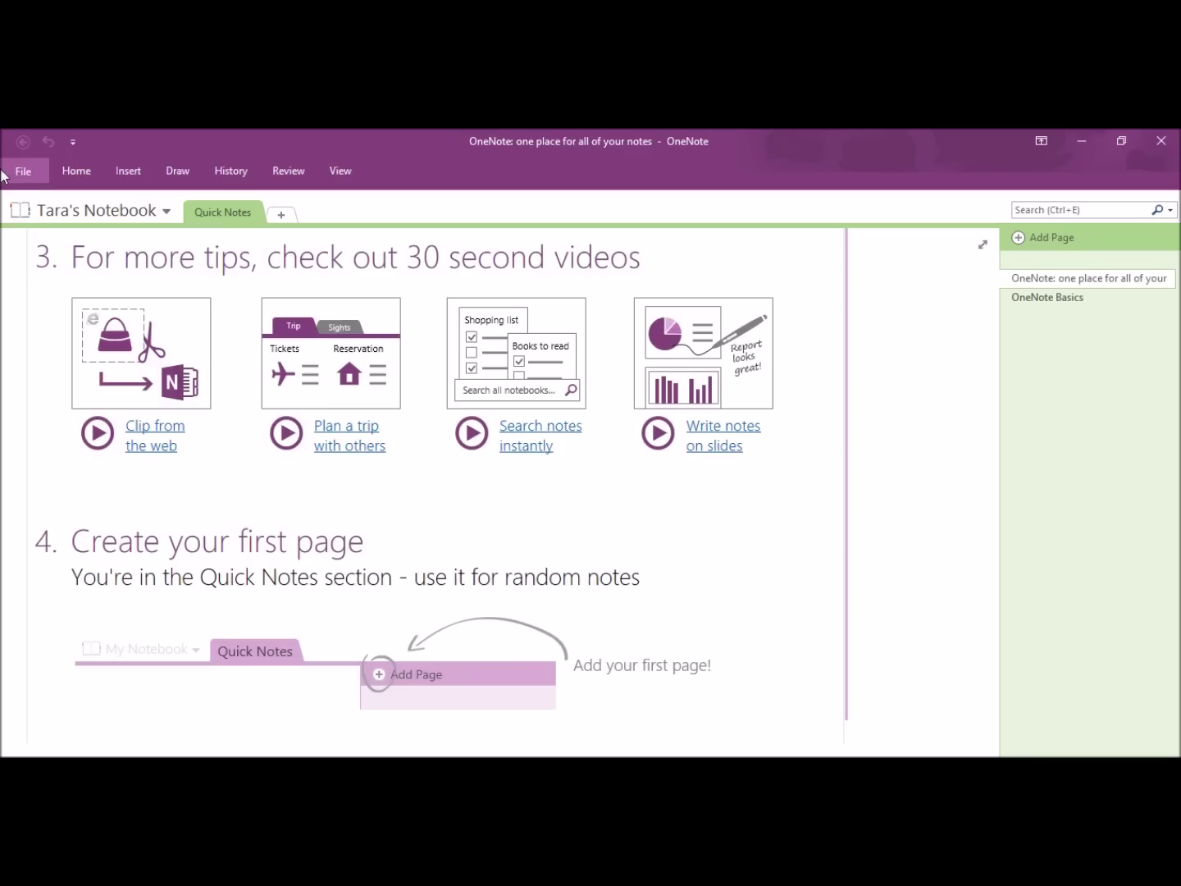
{"action": "left_click", "coordinate": [25, 172]}
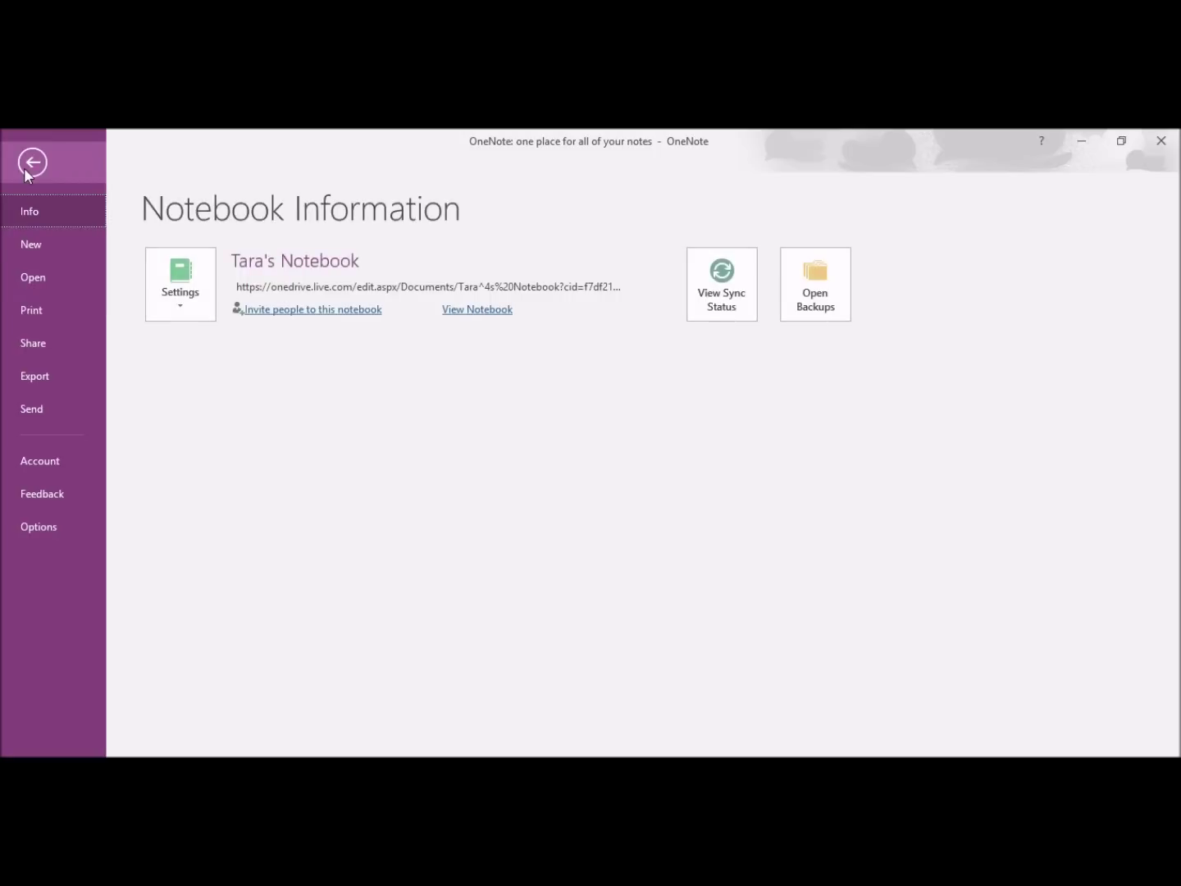
{"action": "left_click", "coordinate": [46, 244]}
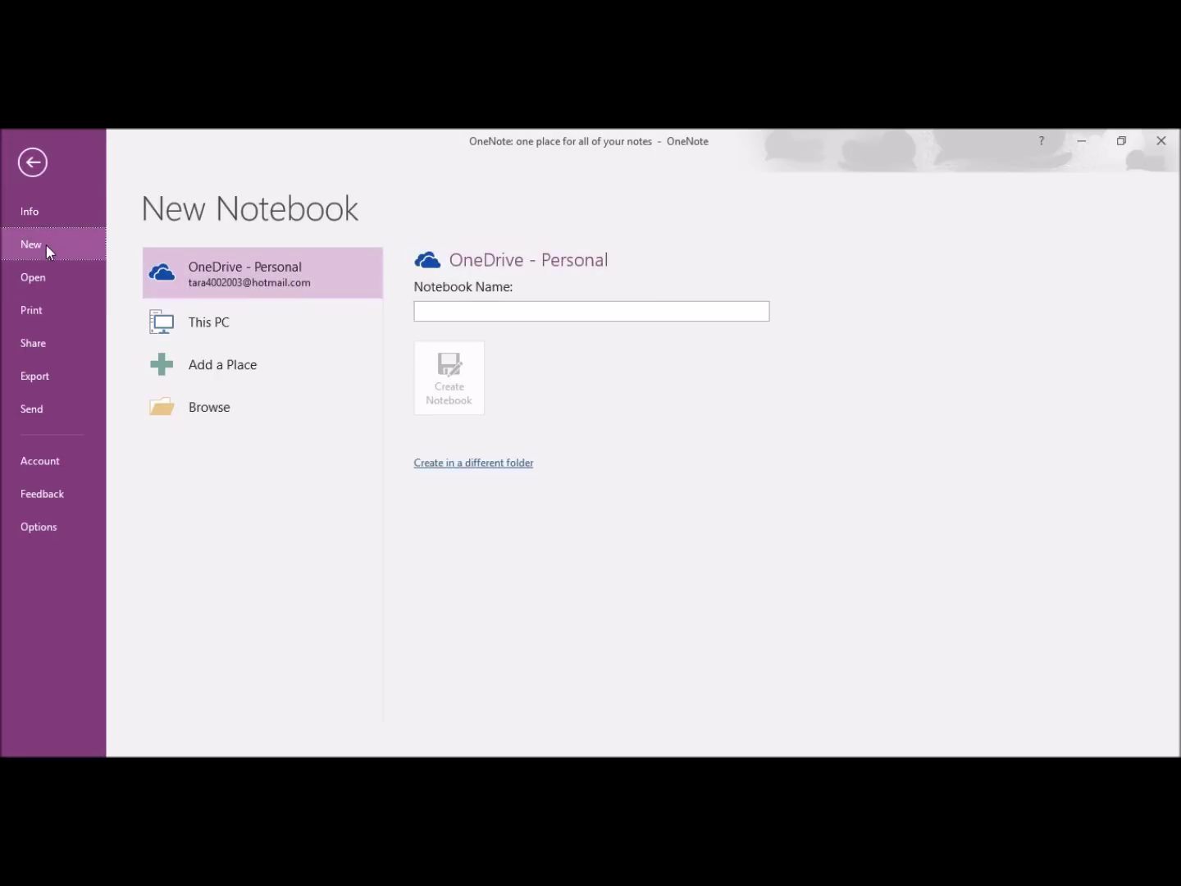
{"action": "key", "text": "Escape"}
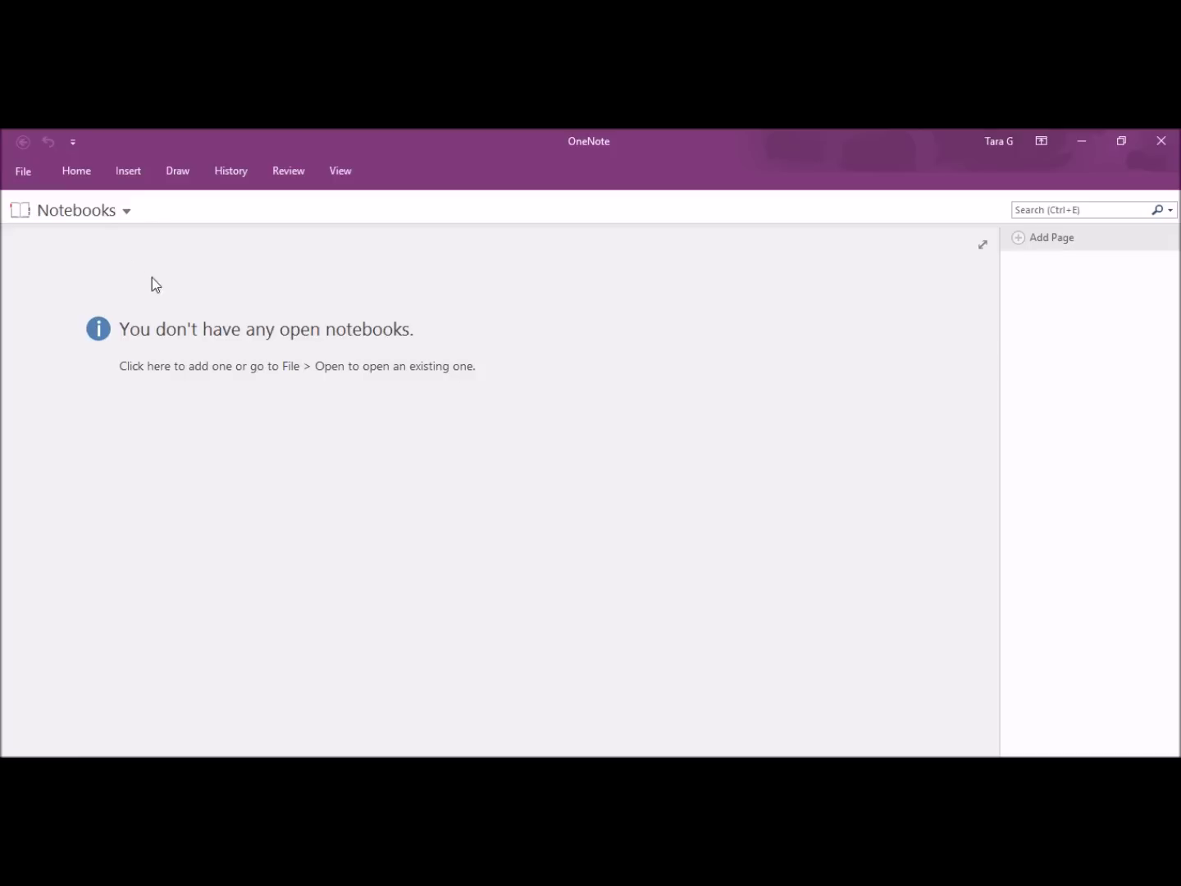
Step: Create a OneDrive notebook named 'Travel', decline sharing it, and return to Notebook Information
{"action": "left_click", "coordinate": [116, 213]}
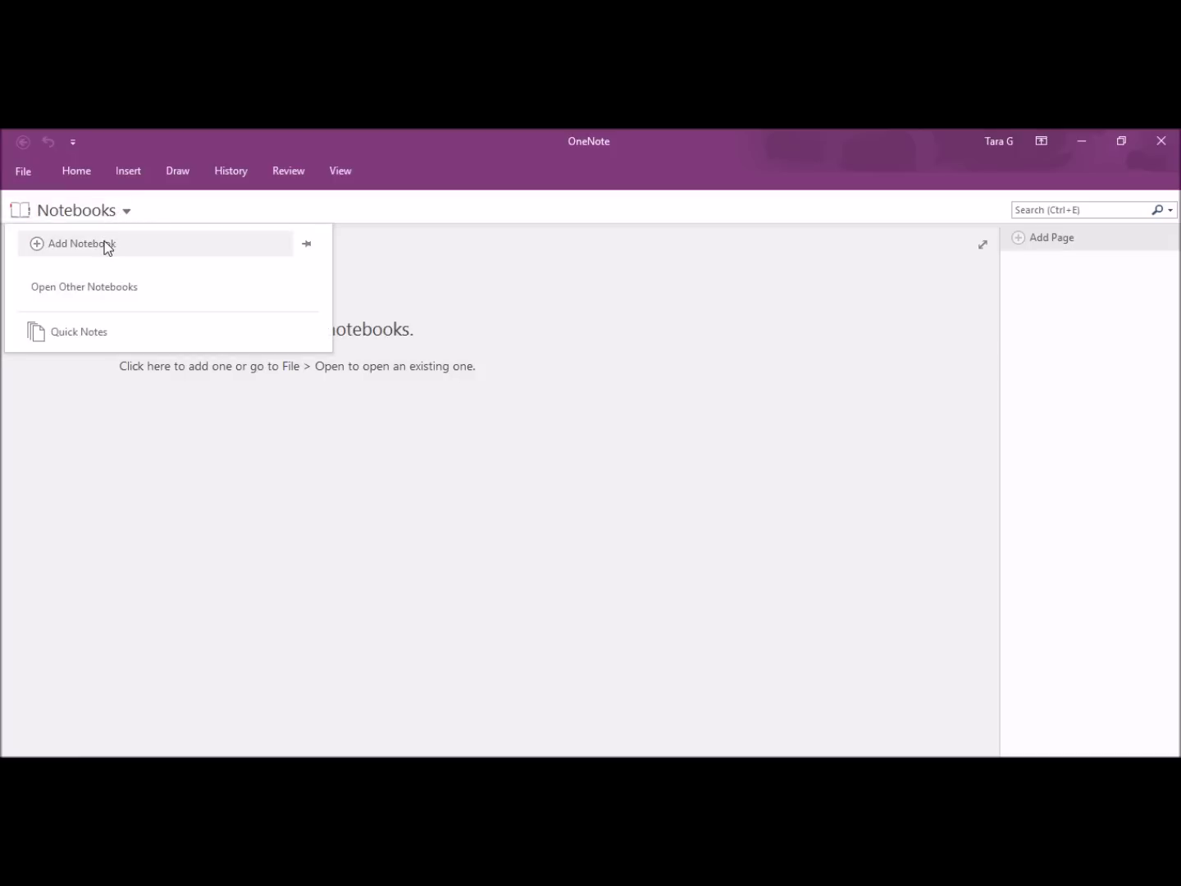
{"action": "left_click", "coordinate": [108, 246]}
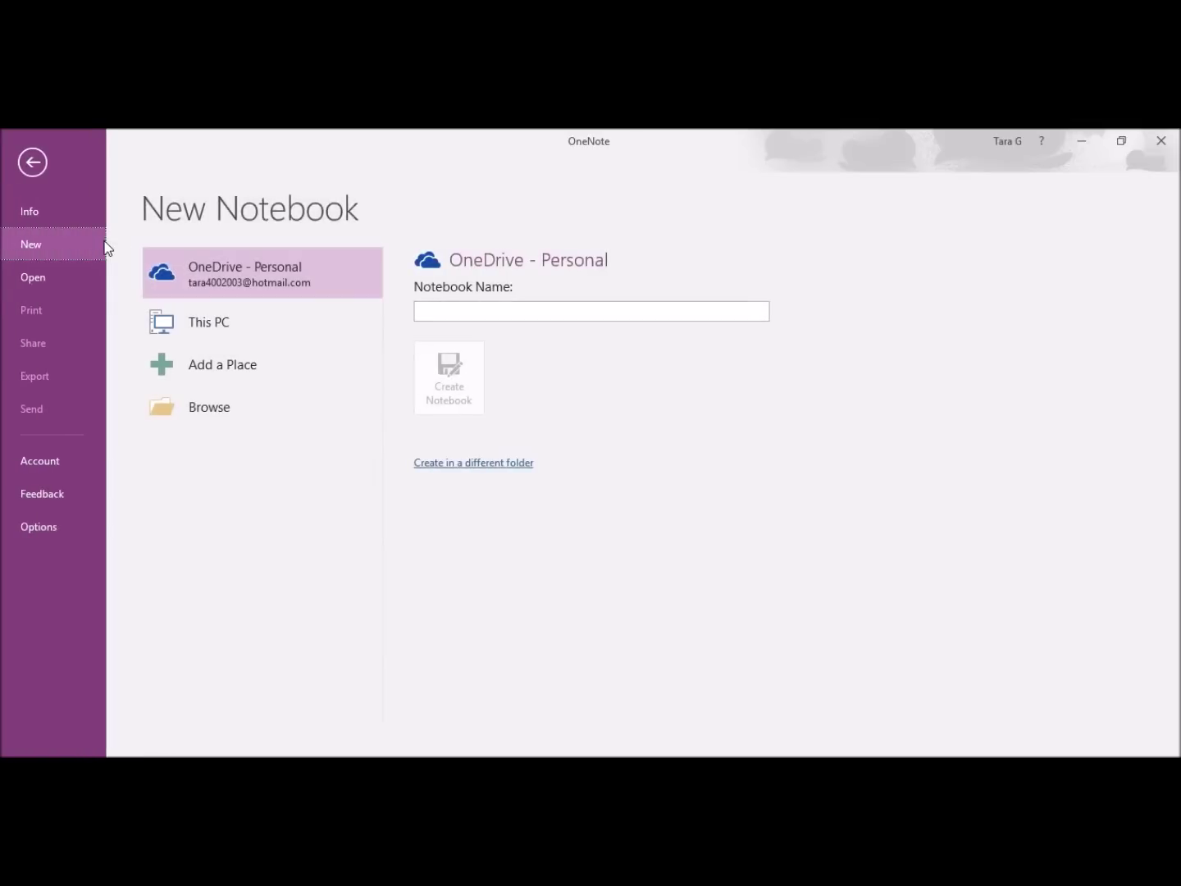
{"action": "left_click", "coordinate": [466, 318]}
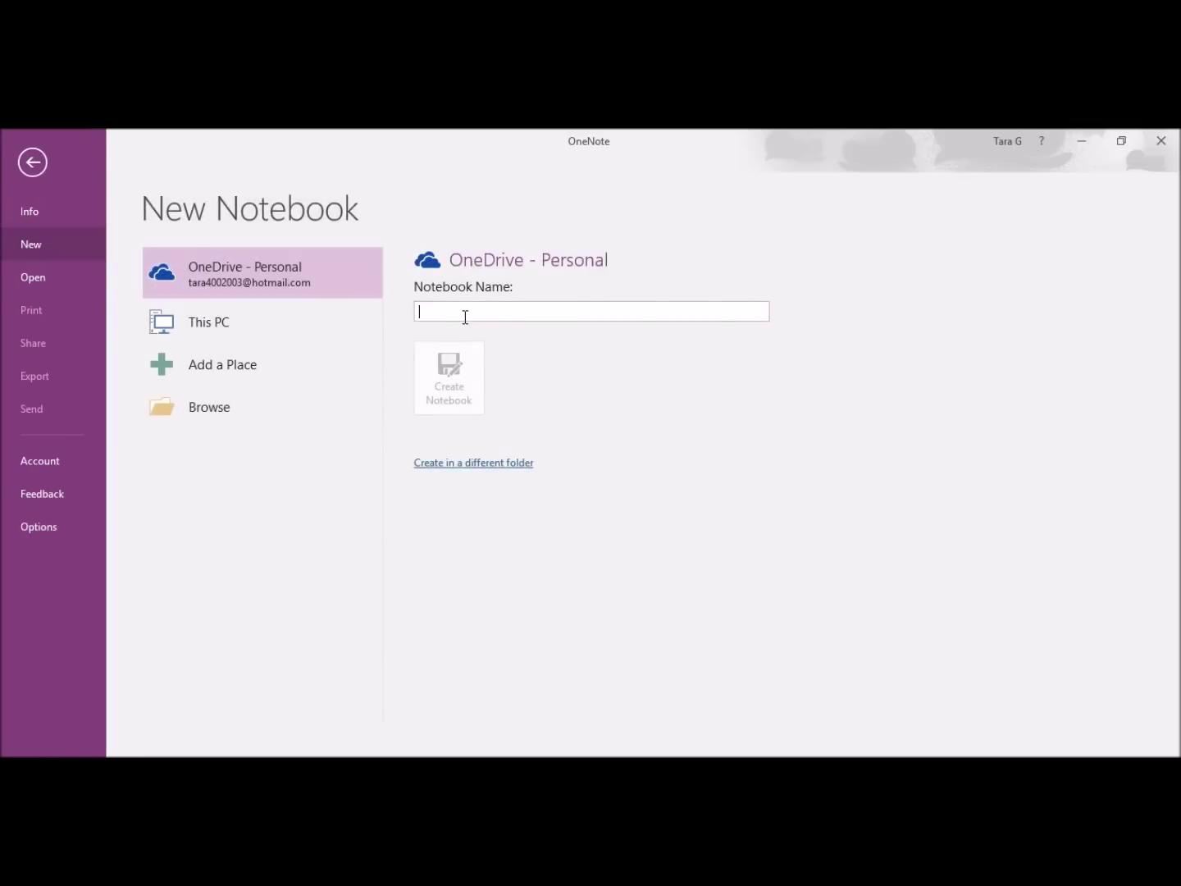
{"action": "type", "text": "Travel"}
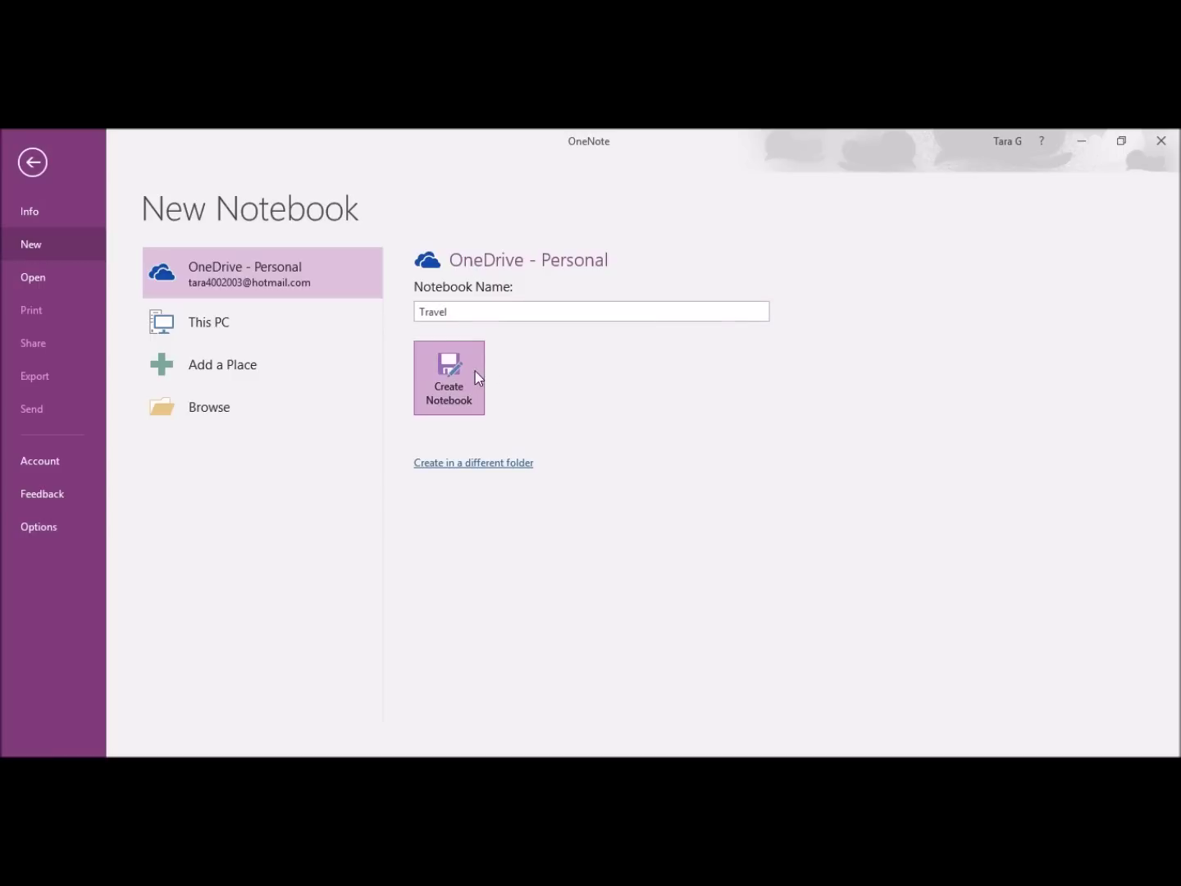
{"action": "left_click", "coordinate": [475, 372]}
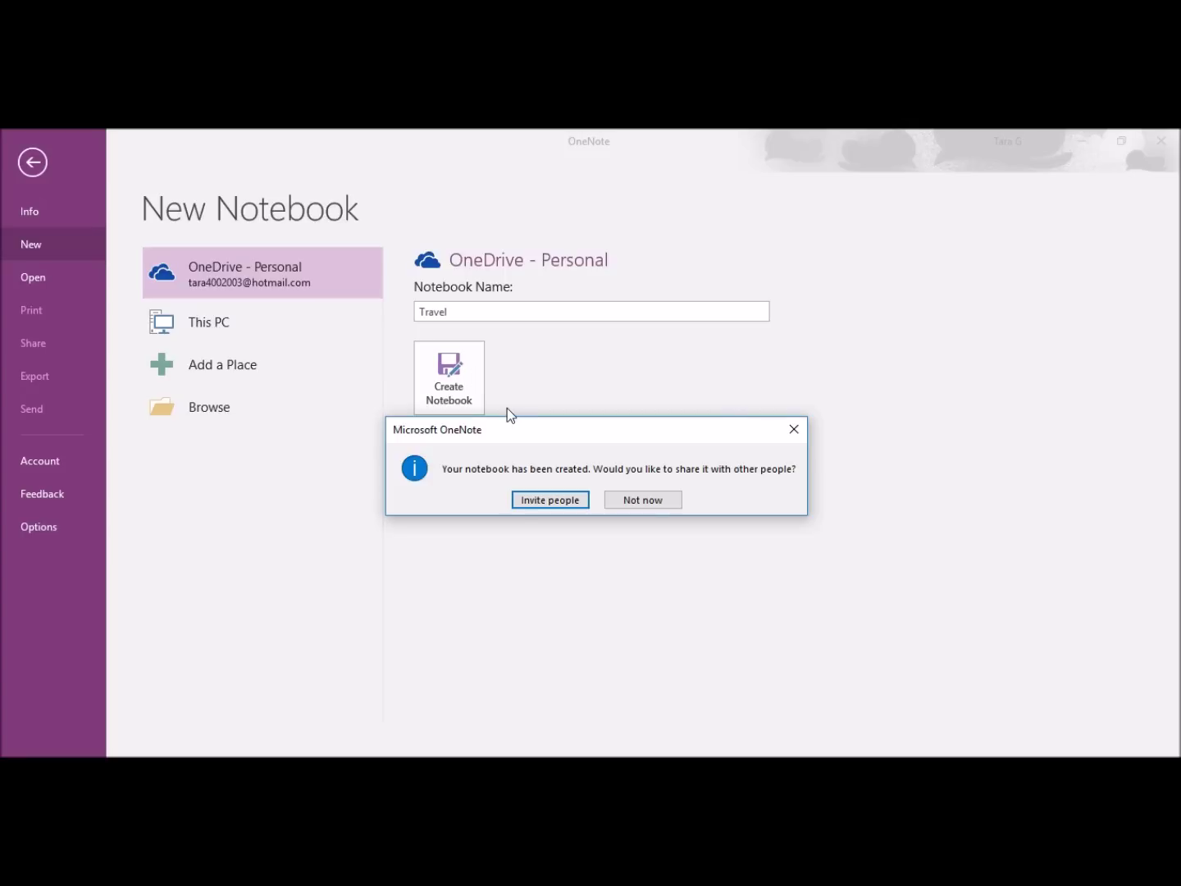
{"action": "left_click", "coordinate": [657, 506]}
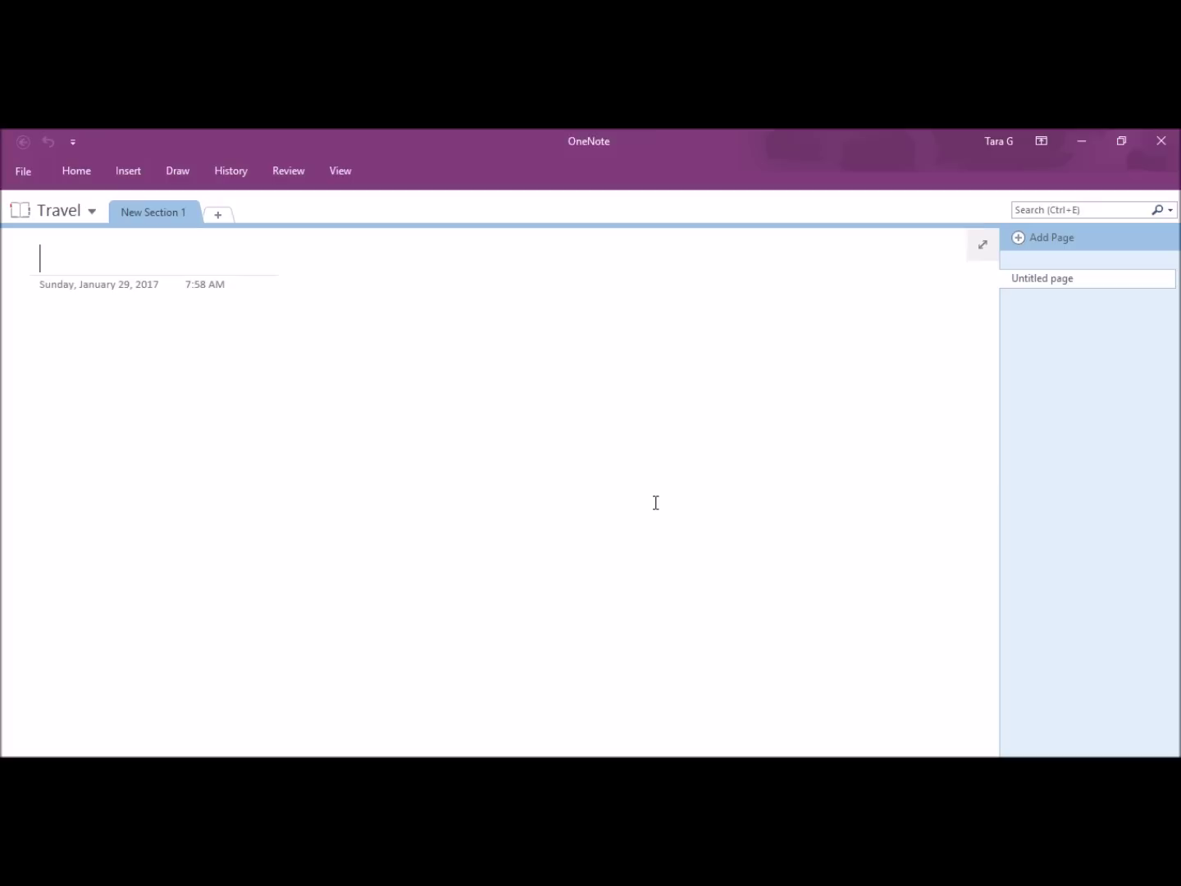
{"action": "left_click", "coordinate": [31, 173]}
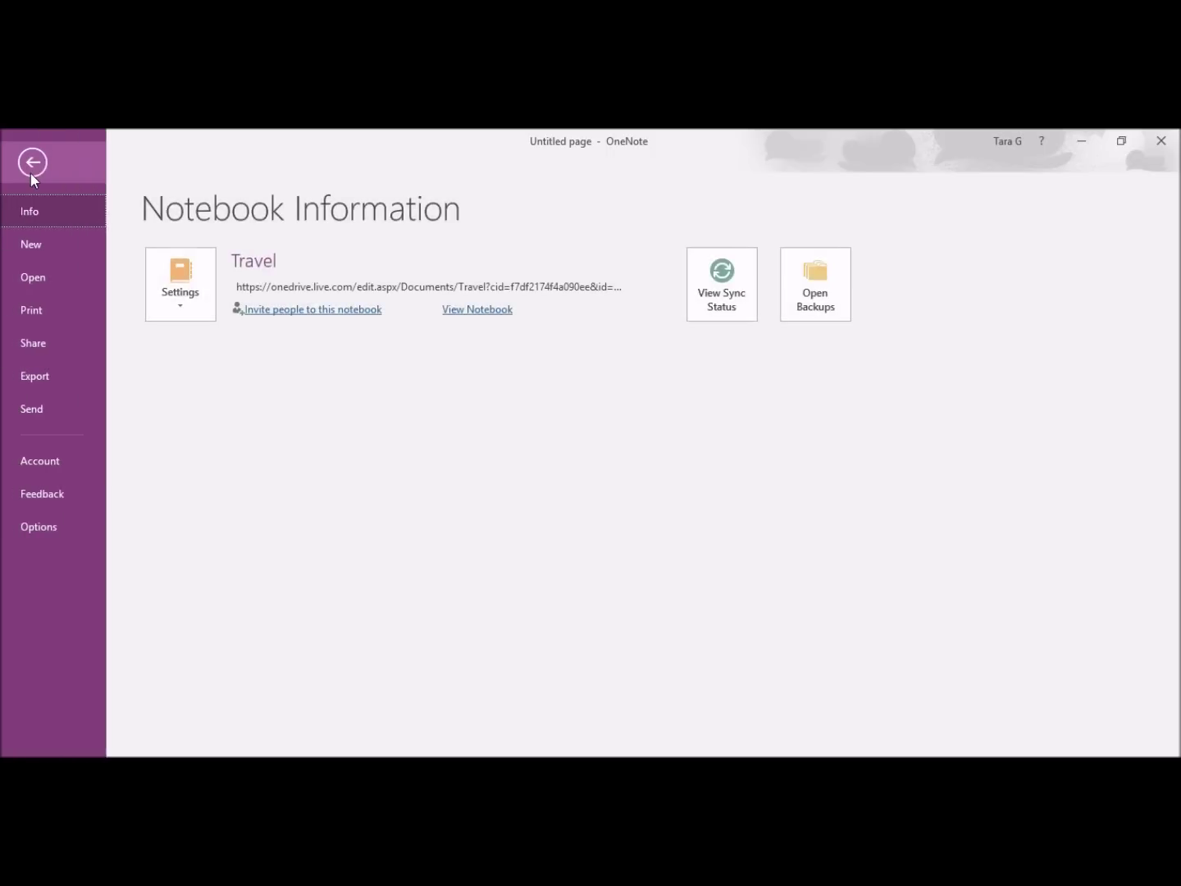
Step: Create a new OneDrive notebook named 'My Recipes' from File > New
{"action": "left_click", "coordinate": [30, 243]}
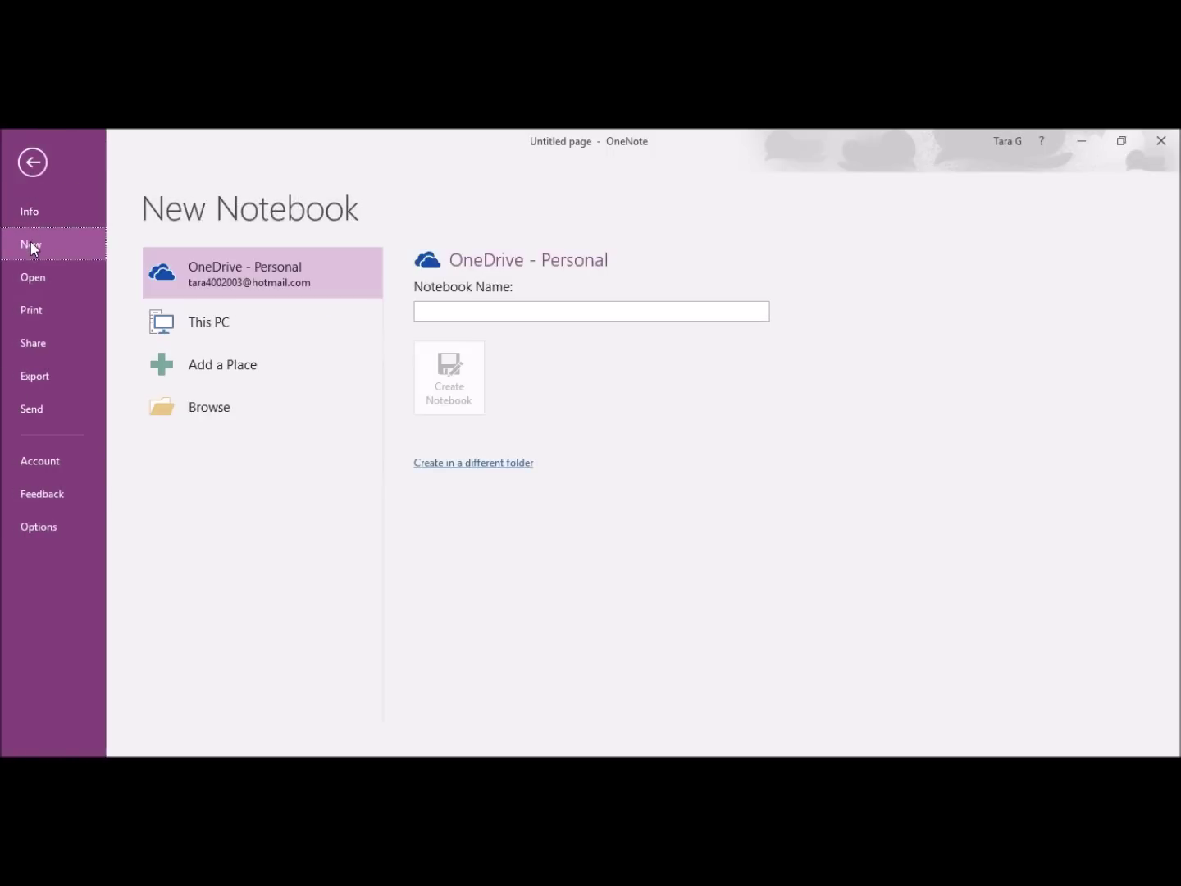
{"action": "left_click", "coordinate": [499, 315]}
{"action": "type", "text": "My "}
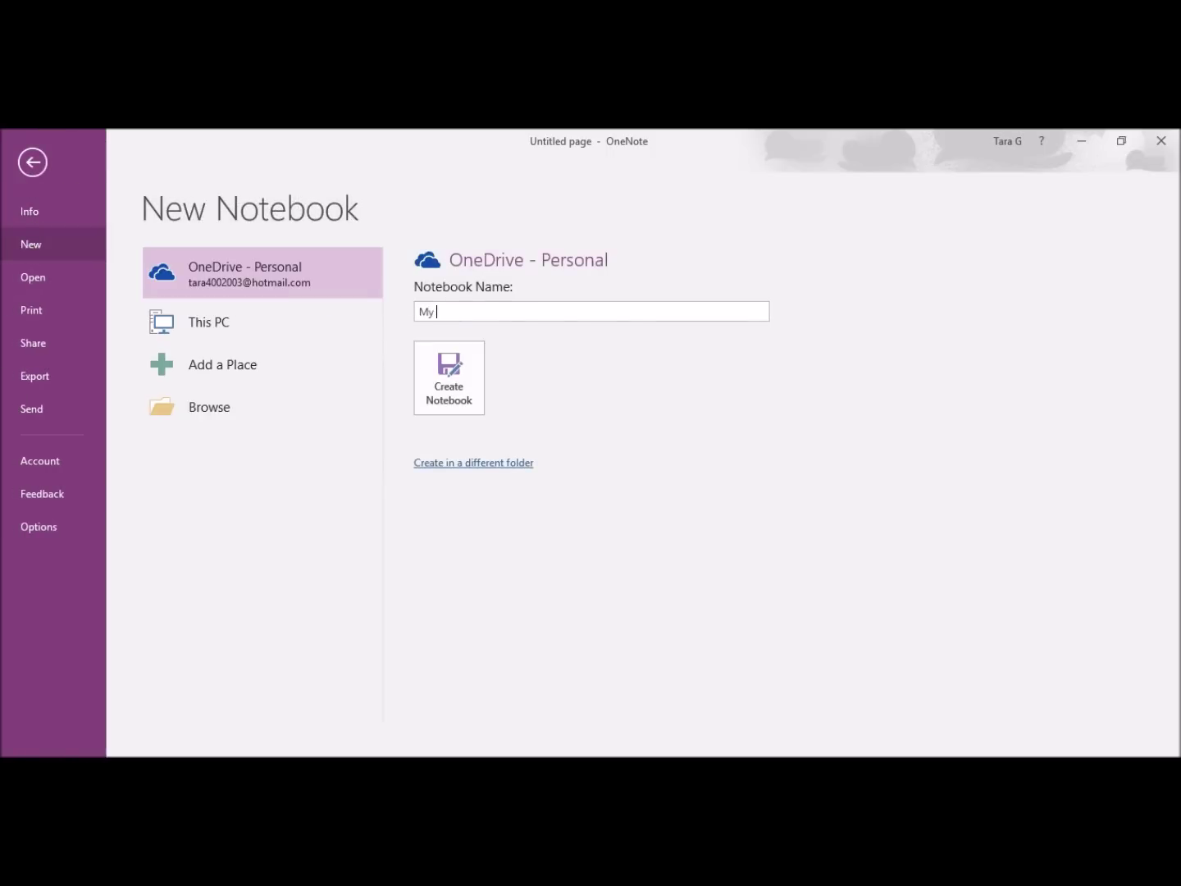
{"action": "type", "text": "Recipes"}
{"action": "left_click", "coordinate": [451, 385]}
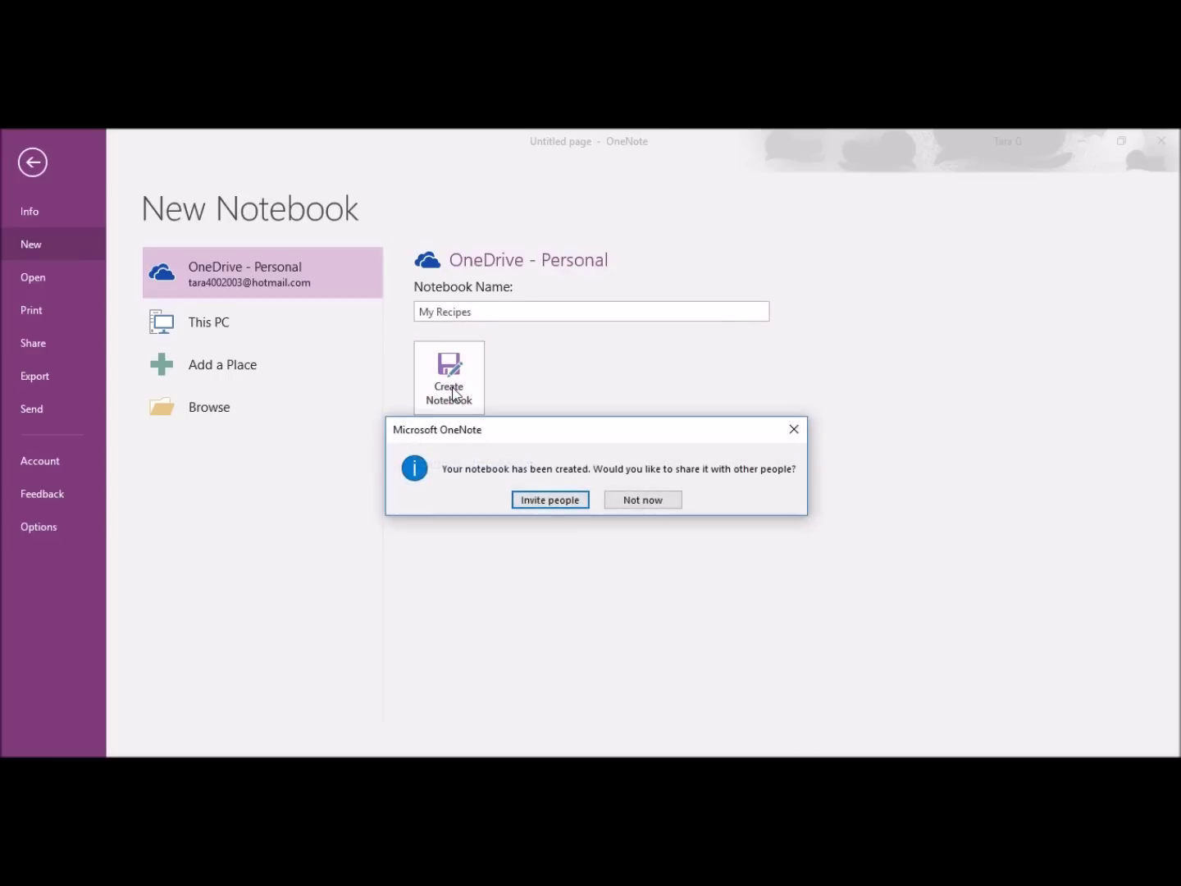
Step: Decline sharing My Recipes, then create a 'School' notebook and decline sharing it
{"action": "left_click", "coordinate": [662, 502]}
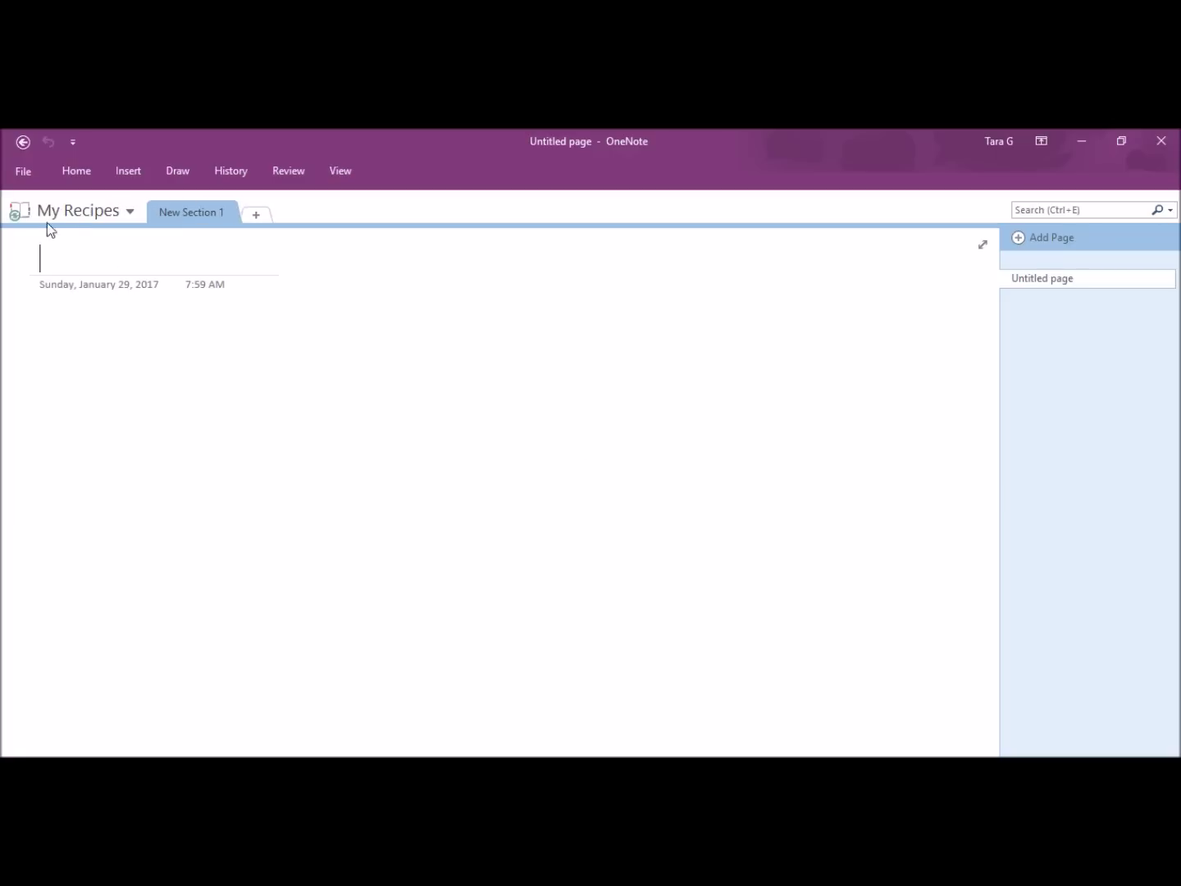
{"action": "left_click", "coordinate": [24, 174]}
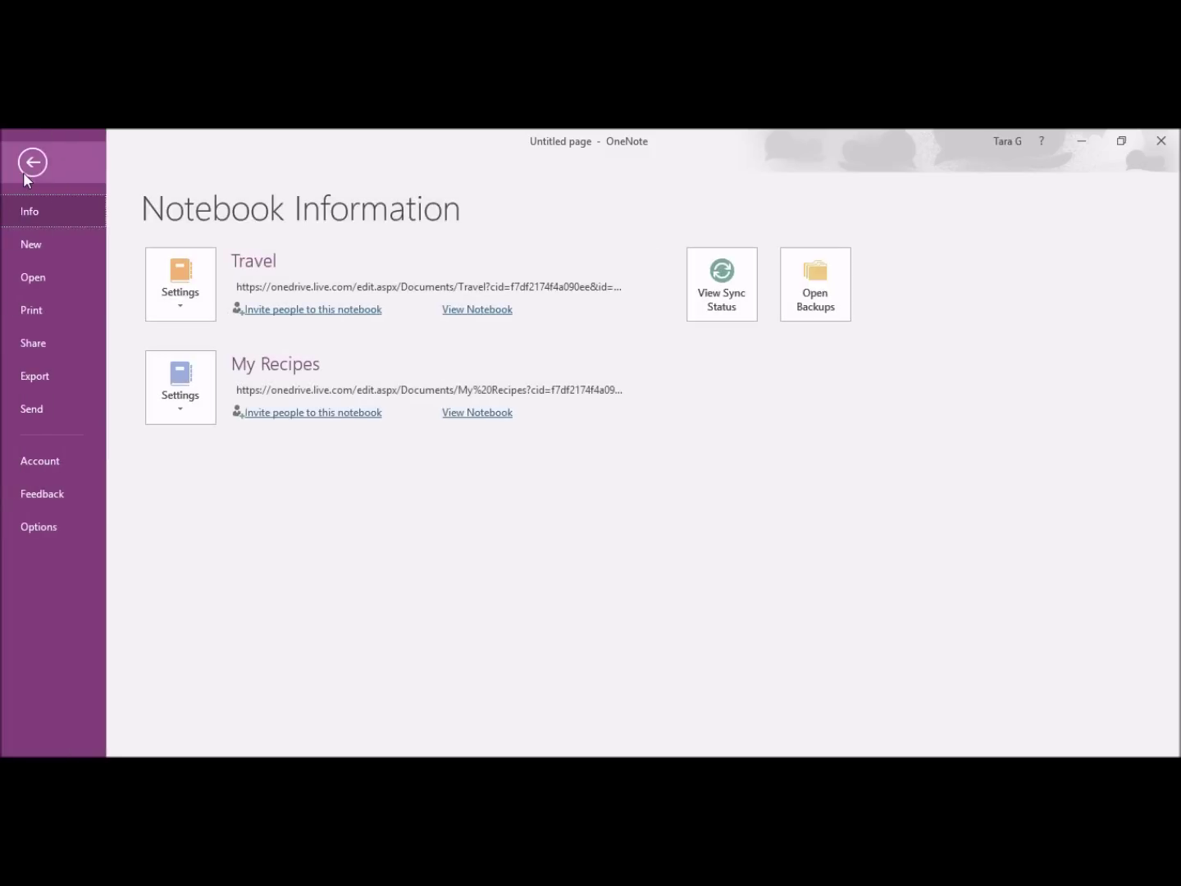
{"action": "left_click", "coordinate": [32, 240]}
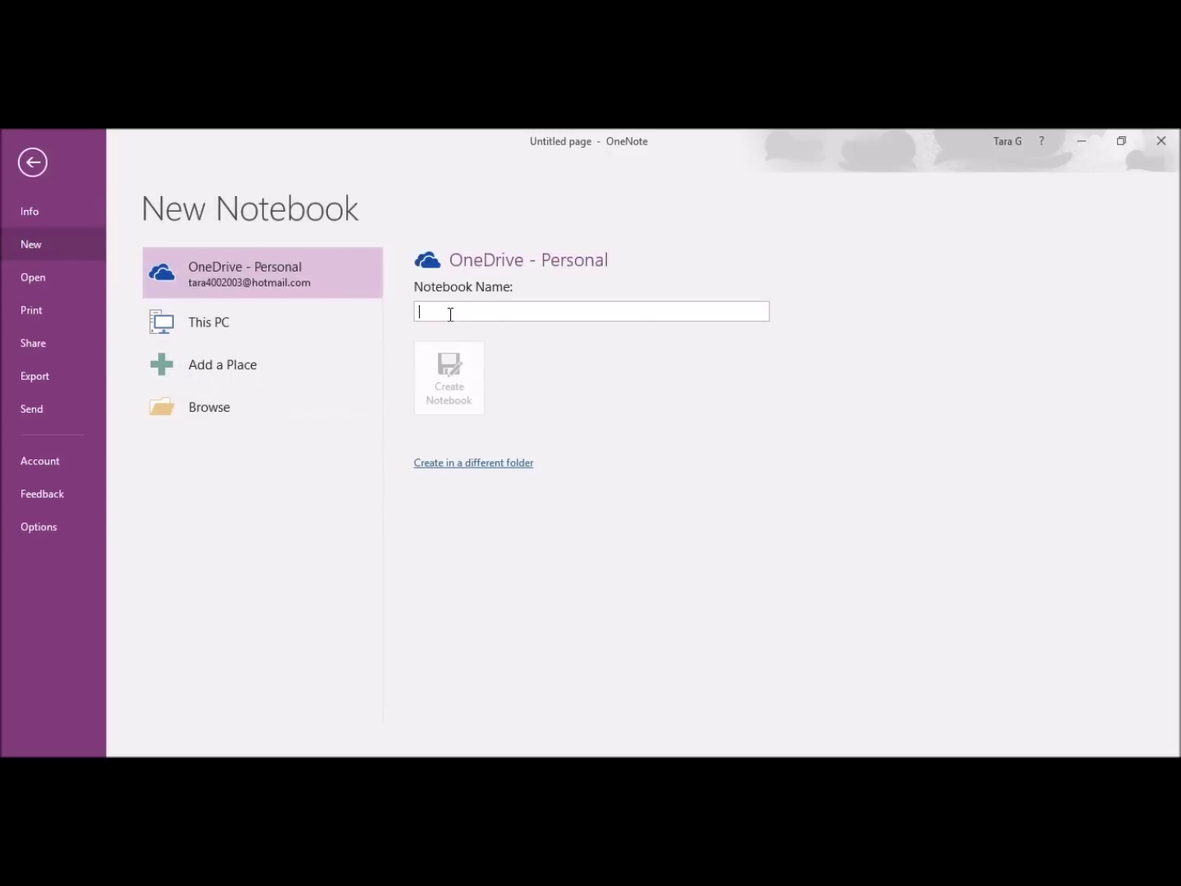
{"action": "type", "text": "School"}
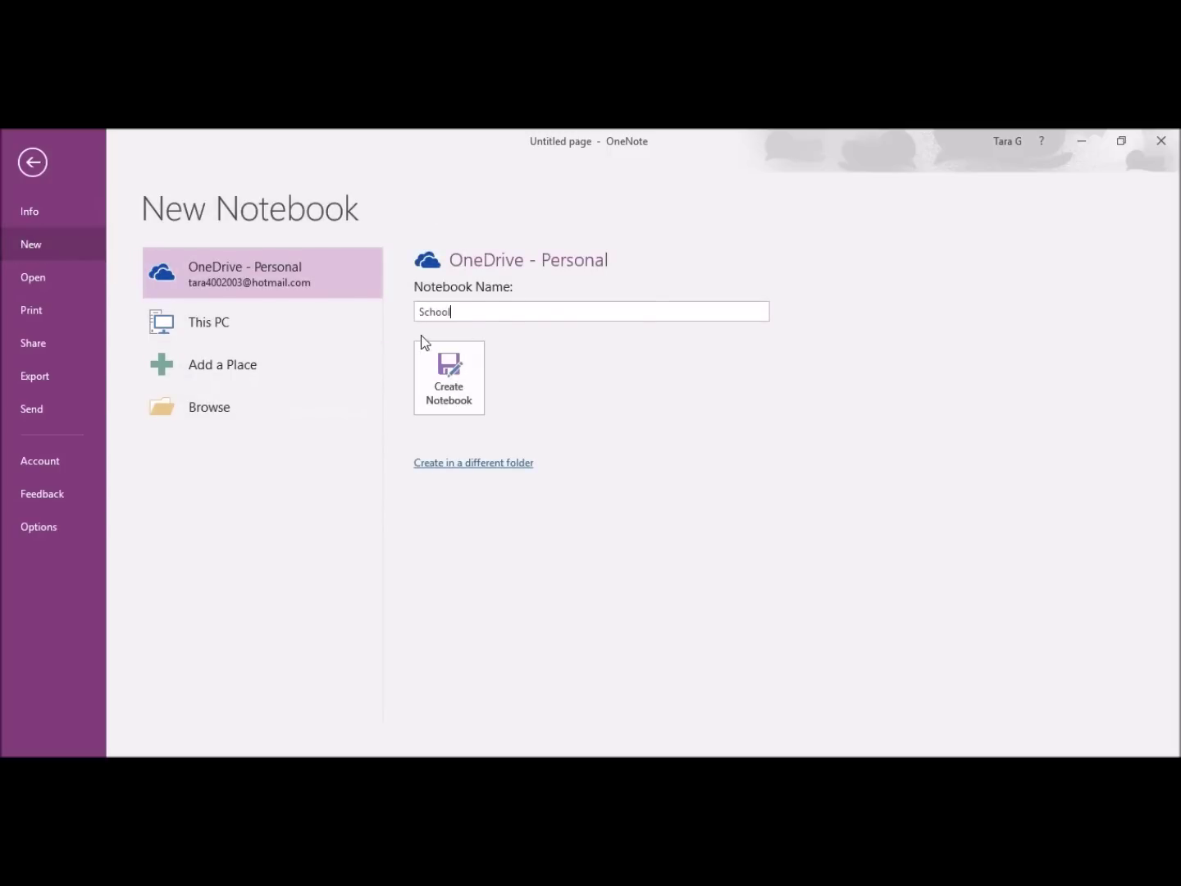
{"action": "left_click", "coordinate": [453, 387]}
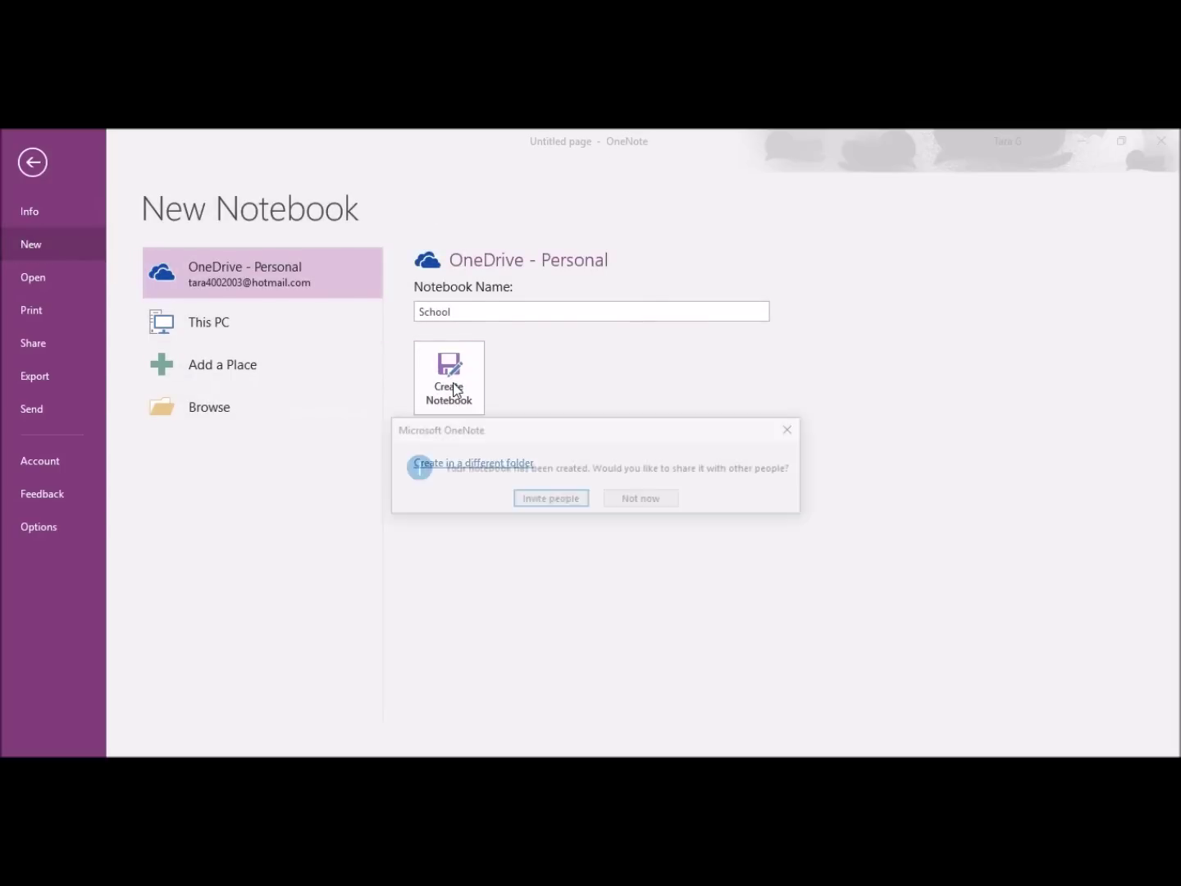
{"action": "left_click", "coordinate": [646, 502]}
Step: Create a 'Meeting' notebook, decline sharing it, and return to Notebook Information
{"action": "left_click", "coordinate": [41, 172]}
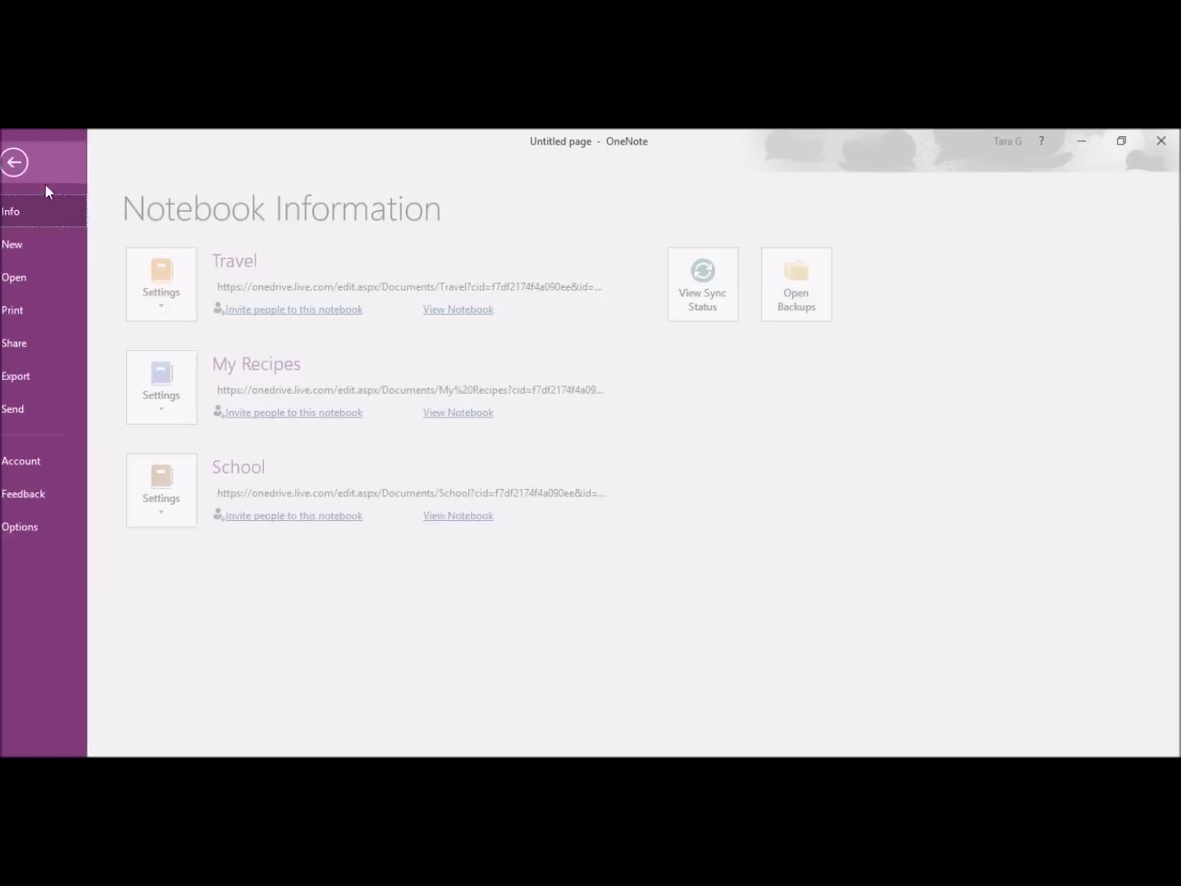
{"action": "left_click", "coordinate": [49, 238]}
{"action": "type", "text": "Meet"}
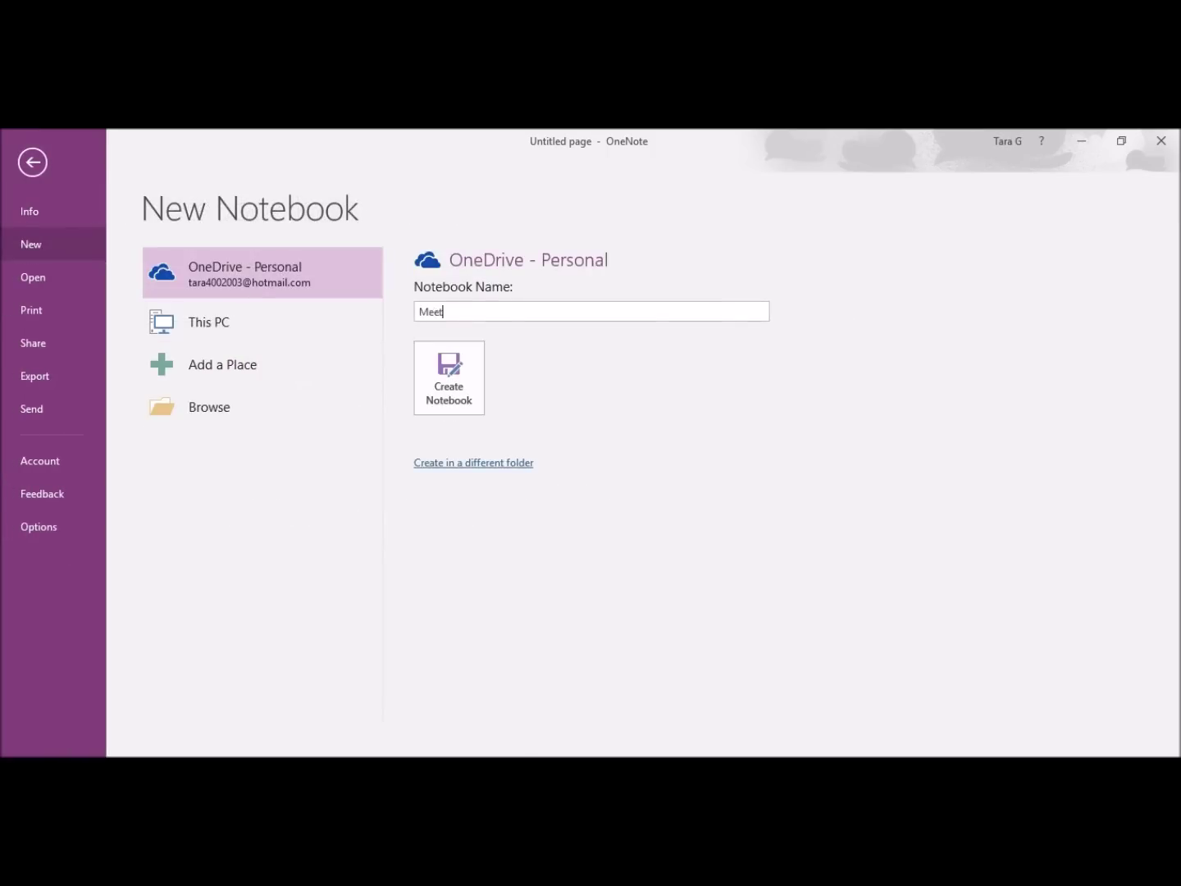
{"action": "type", "text": "ing"}
{"action": "left_click", "coordinate": [449, 369]}
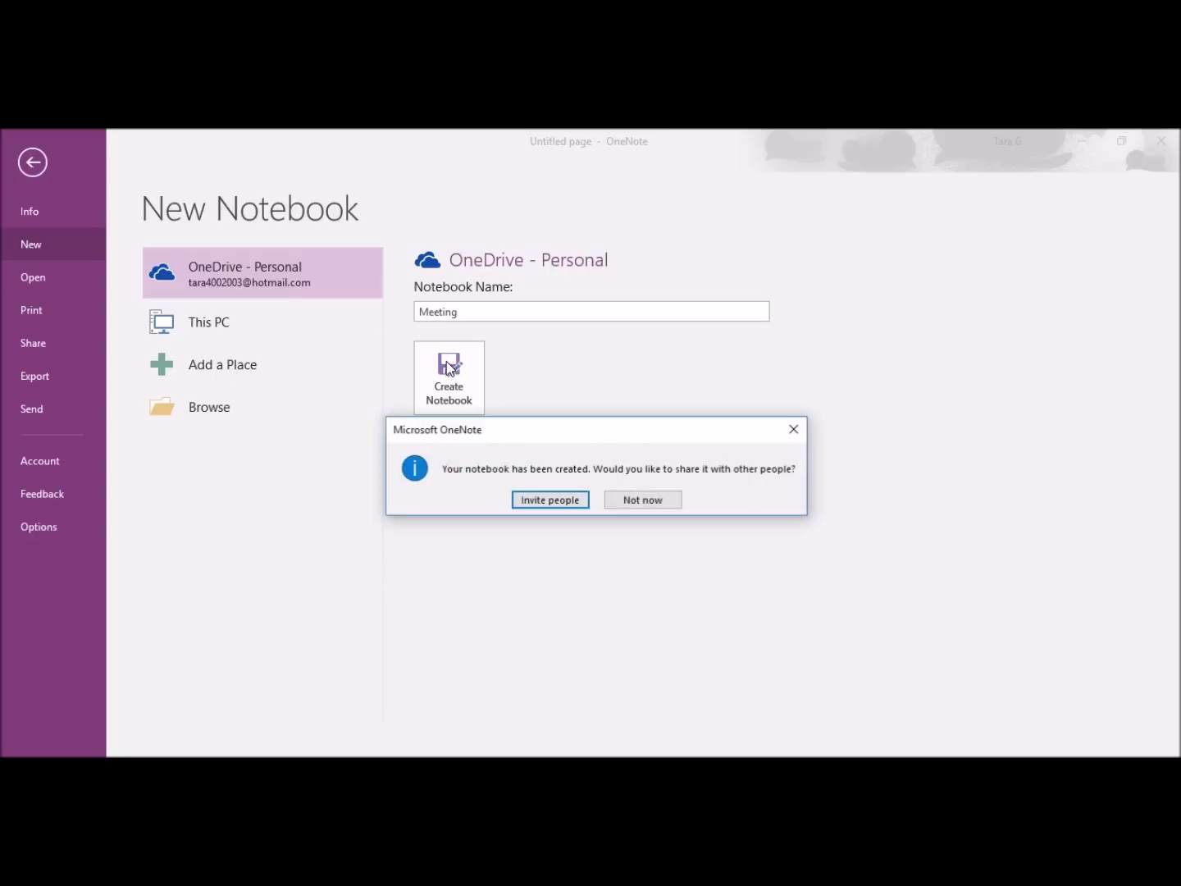
{"action": "left_click", "coordinate": [655, 502]}
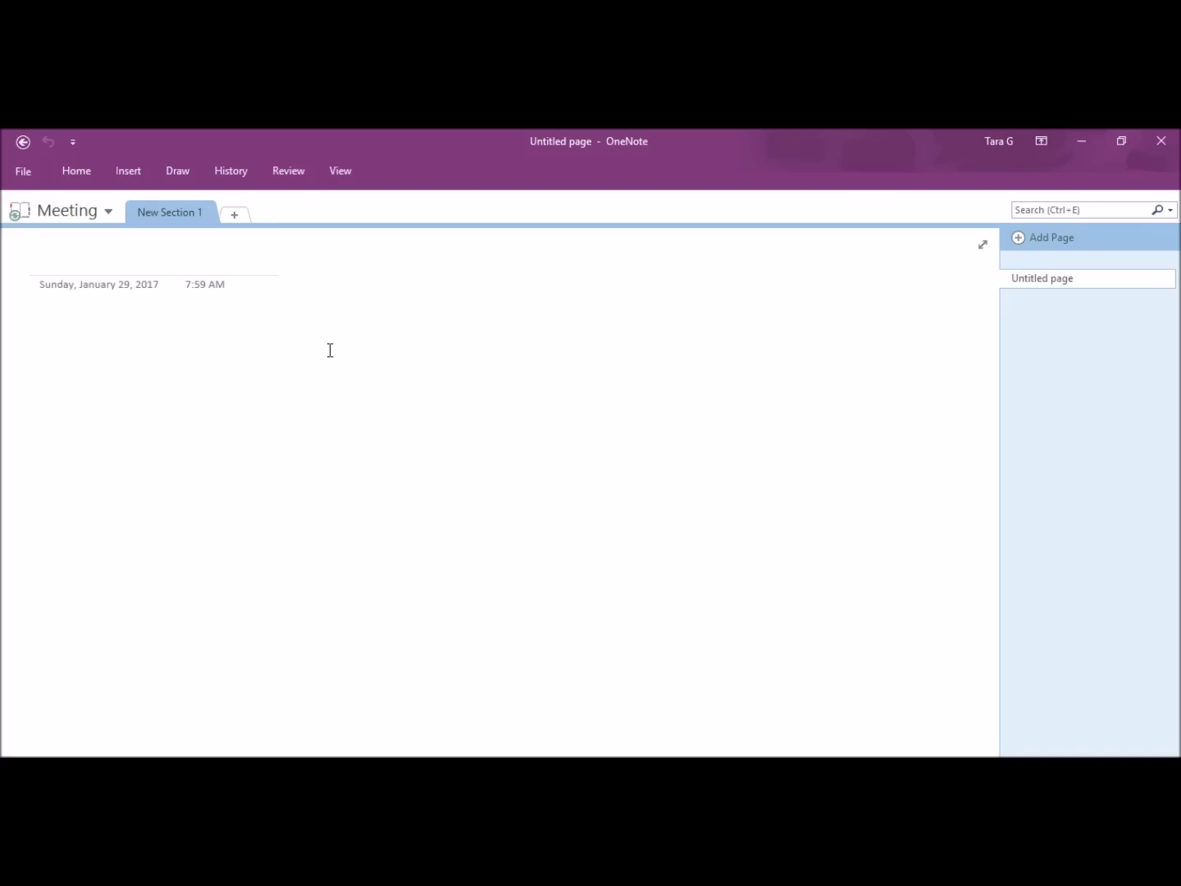
{"action": "left_click", "coordinate": [22, 169]}
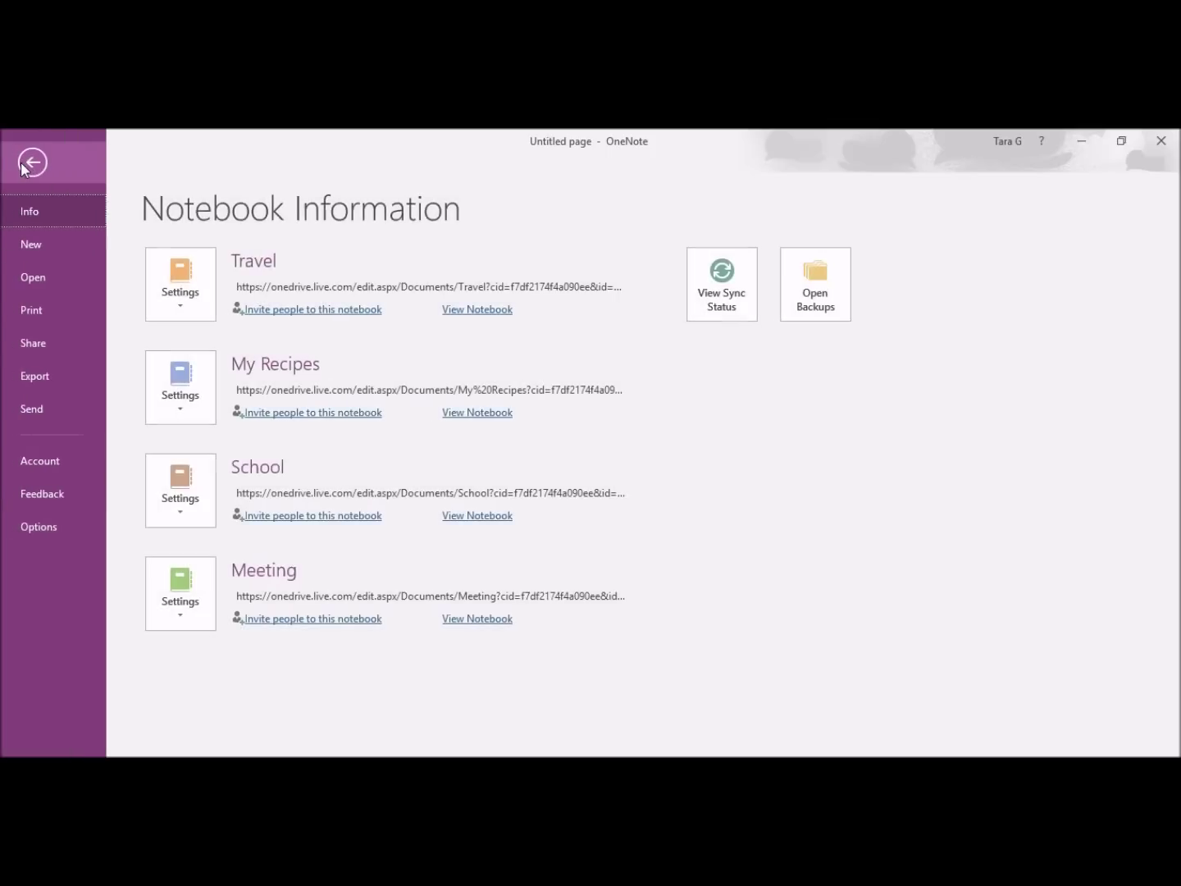
Step: Look through the Open, Share and Export pages, then open the Meeting notebook
{"action": "left_click", "coordinate": [35, 281]}
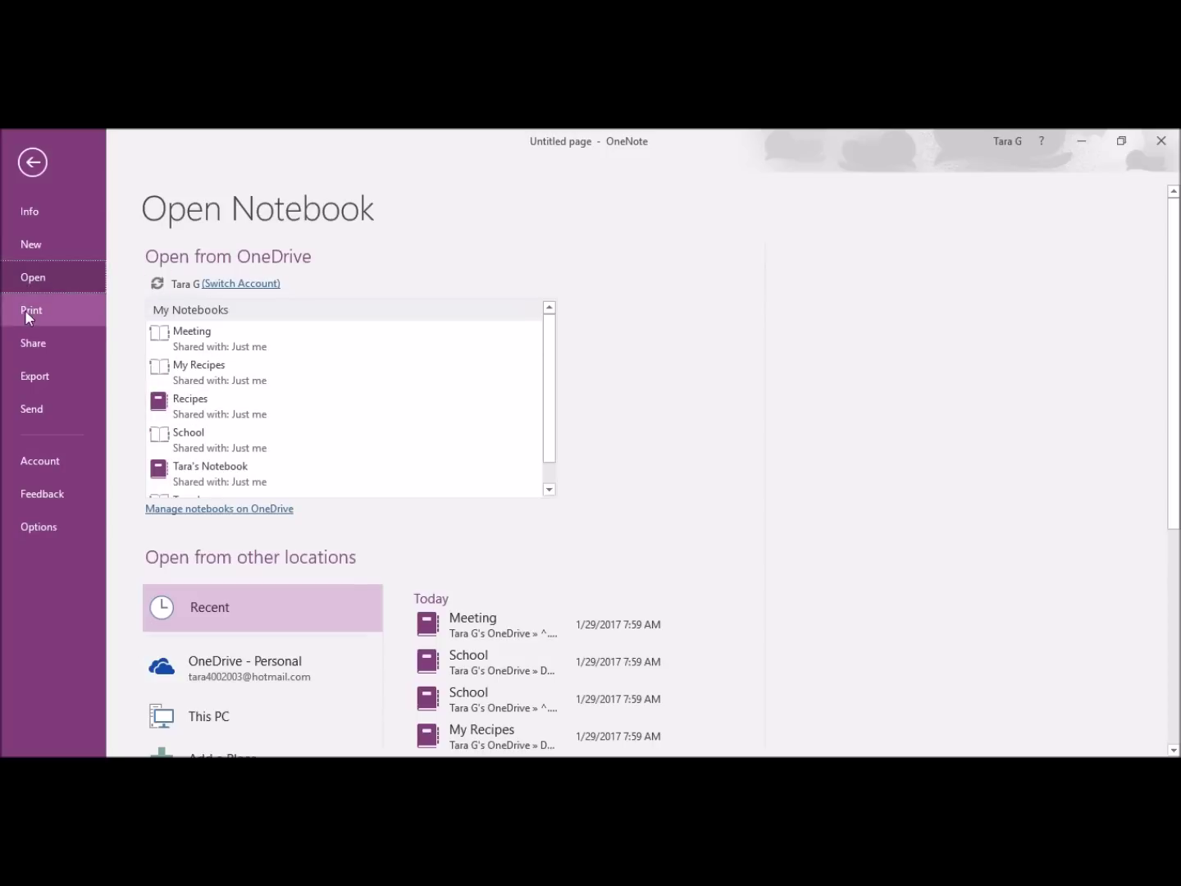
{"action": "left_click", "coordinate": [40, 343]}
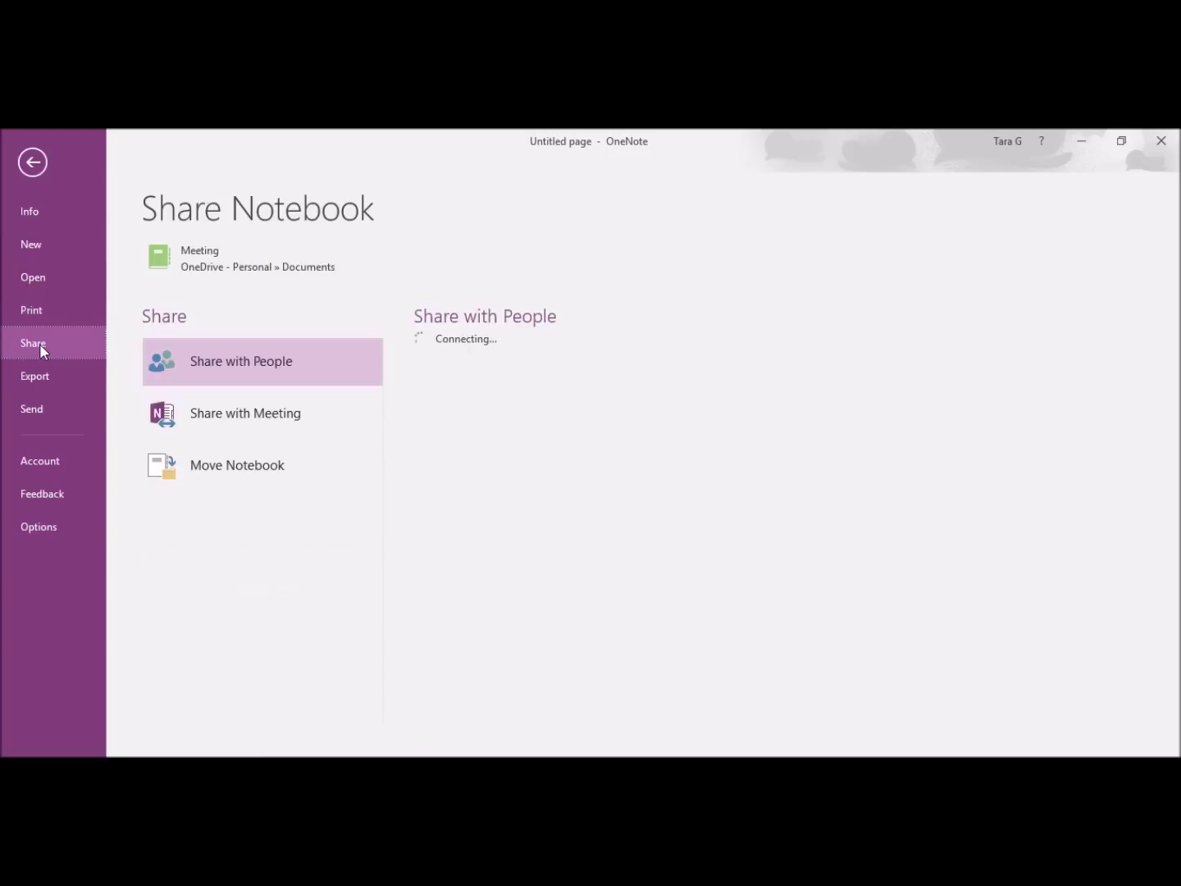
{"action": "left_click", "coordinate": [59, 373]}
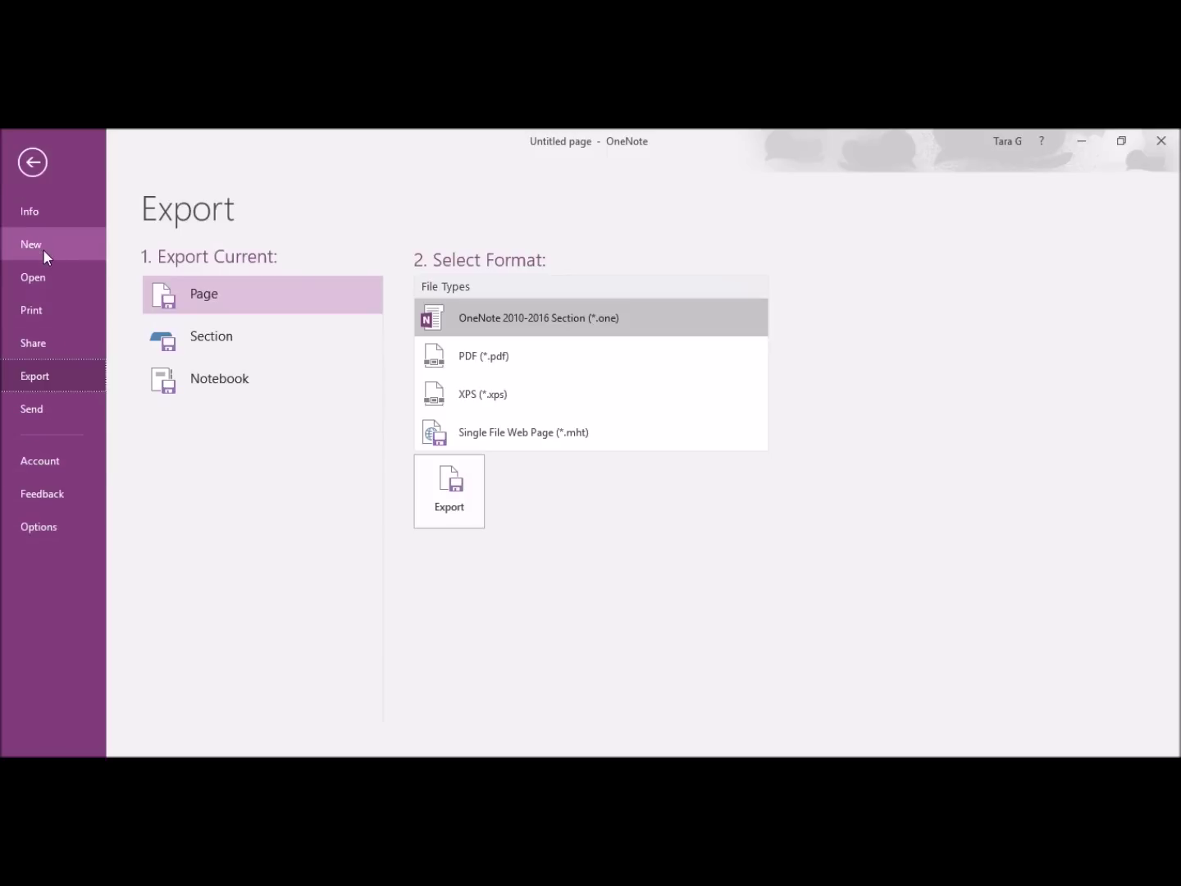
{"action": "left_click", "coordinate": [32, 270]}
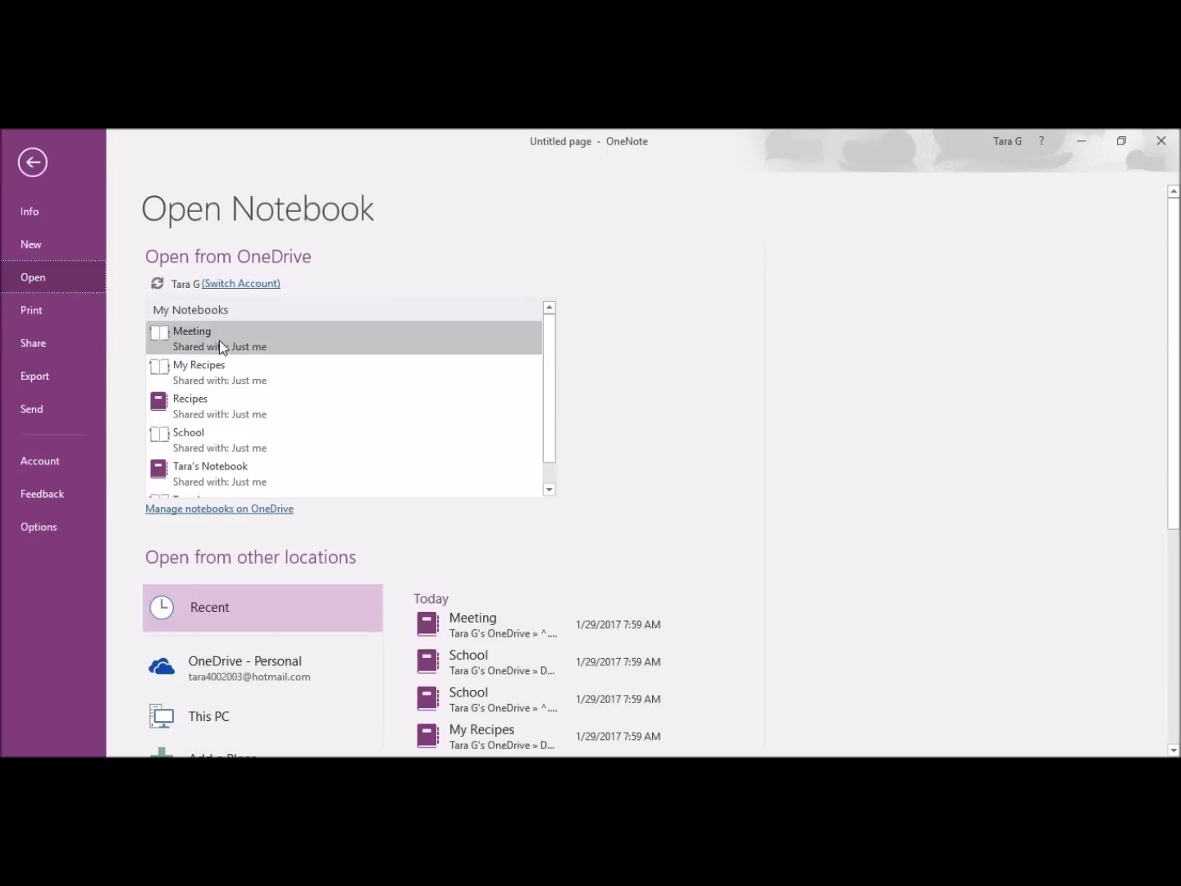
{"action": "left_click", "coordinate": [219, 345]}
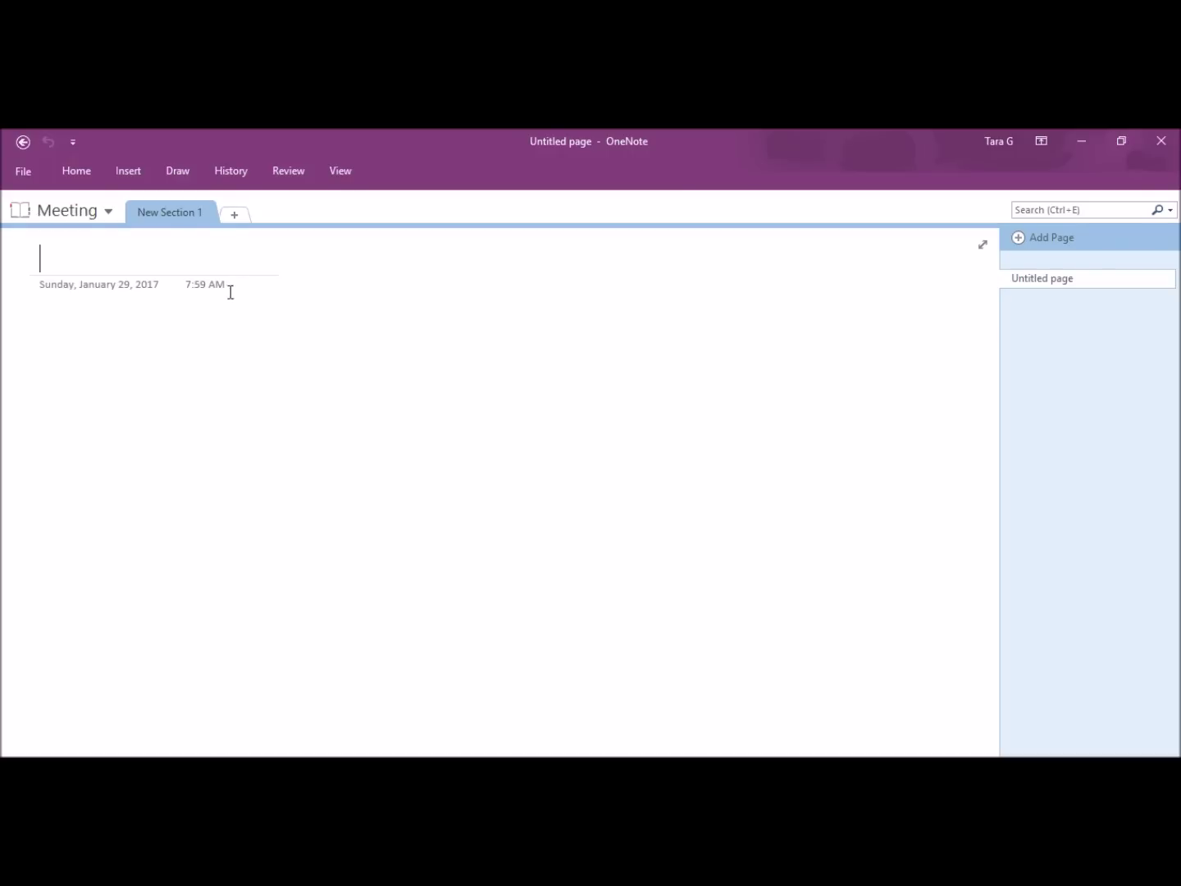
Step: Title the page '9 AM Meeting', add a 'Productivity' note, and move it to the page's left
{"action": "type", "text": "9 AM Meeting"}
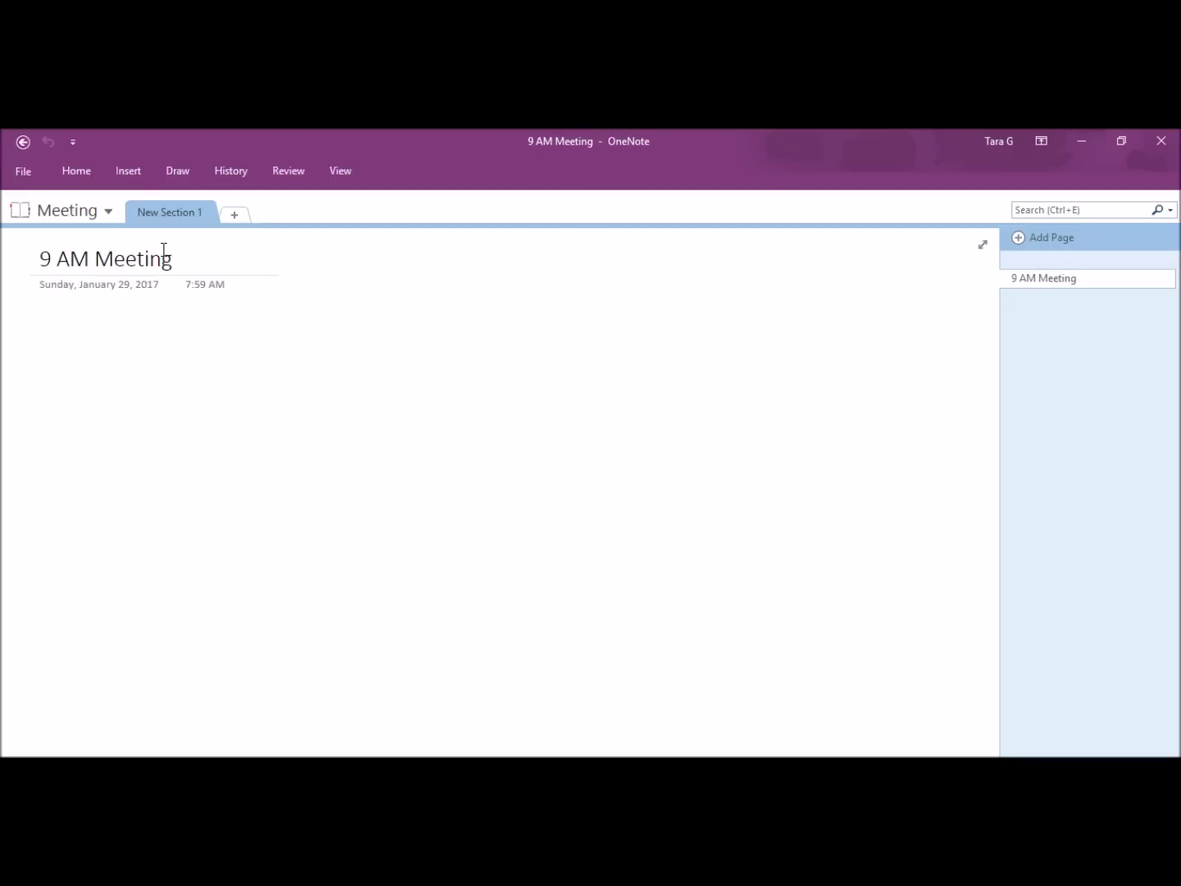
{"action": "type", "text": "Productivity"}
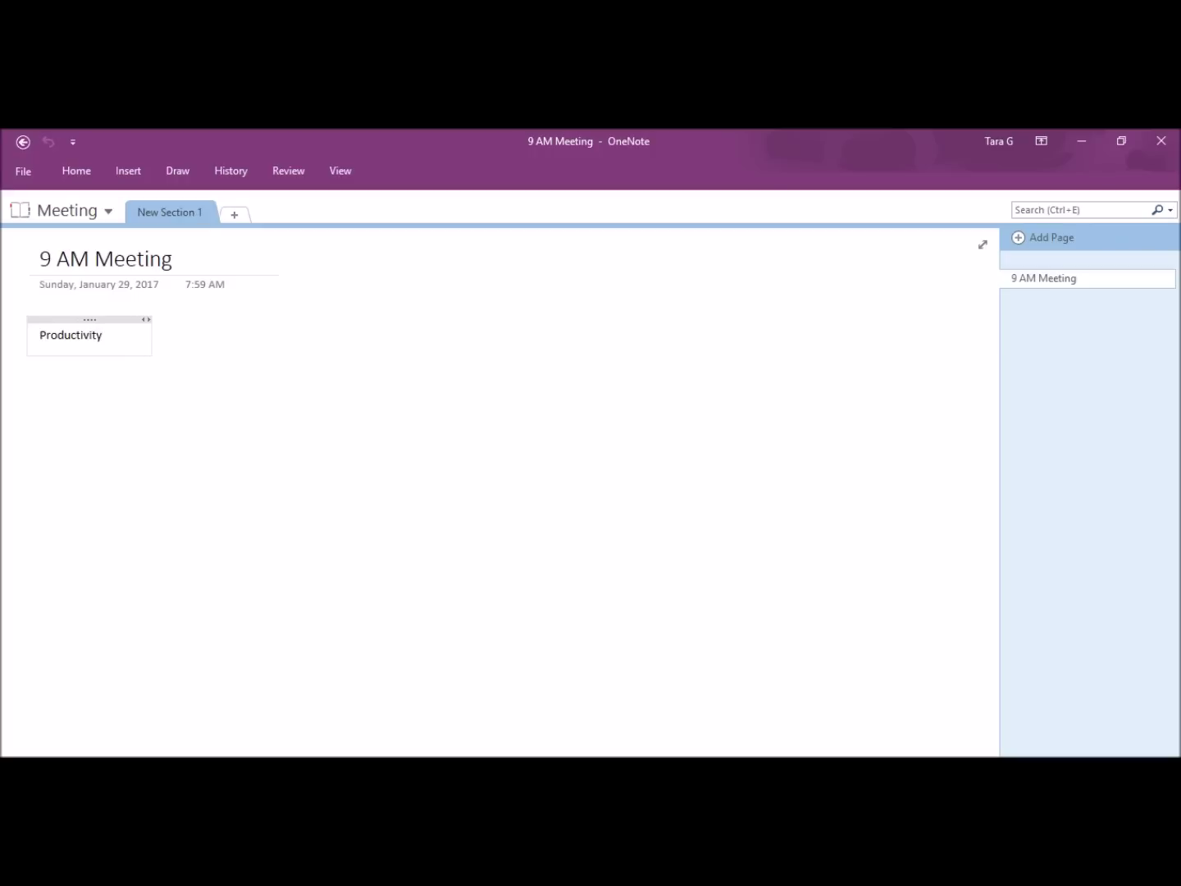
{"action": "key", "text": "Return"}
{"action": "key", "text": "BackSpace"}
{"action": "key", "text": "Return"}
{"action": "left_click_drag", "start_coordinate": [136, 319], "coordinate": [64, 310]}
{"action": "left_click", "coordinate": [227, 418]}
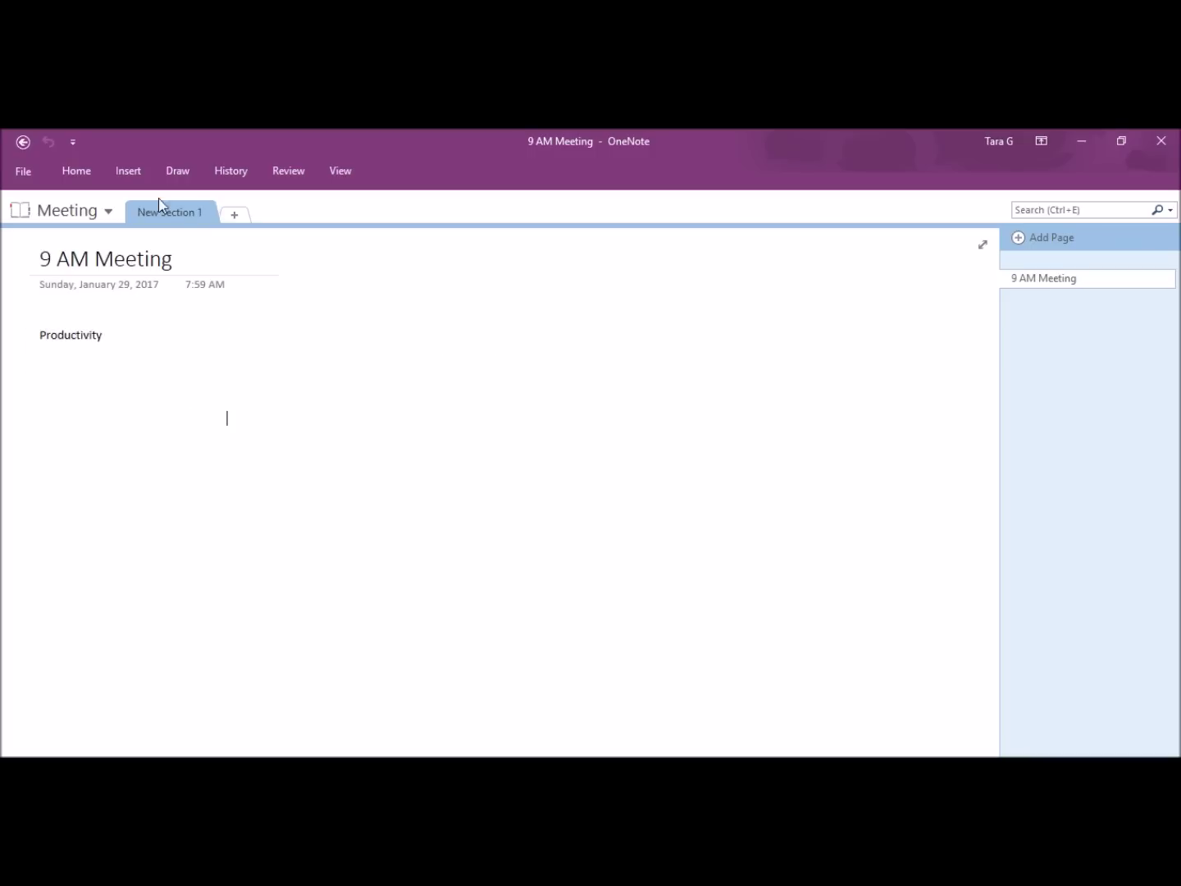
Step: Format the Productivity heading in Arial Black at font size 14
{"action": "left_click", "coordinate": [79, 170]}
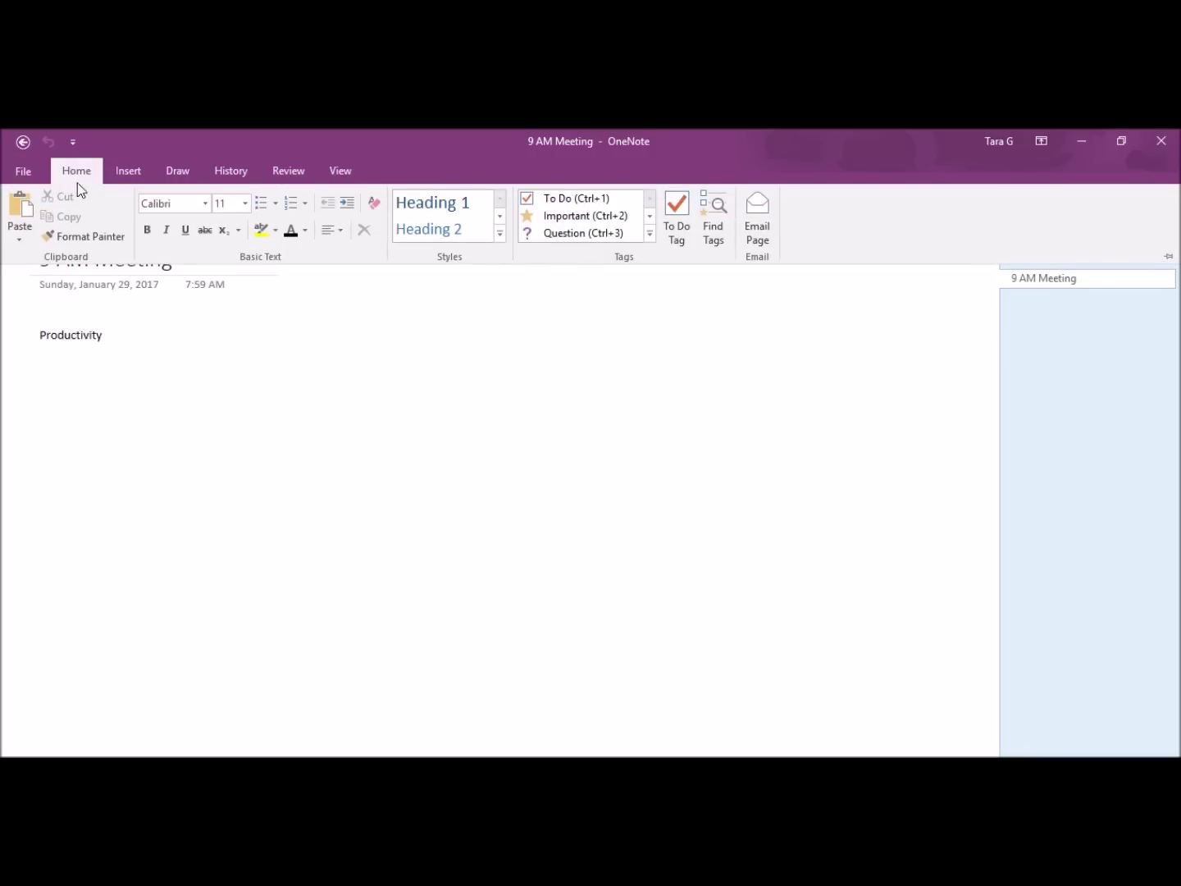
{"action": "left_click", "coordinate": [205, 207]}
{"action": "left_click", "coordinate": [196, 306]}
{"action": "left_click", "coordinate": [141, 329]}
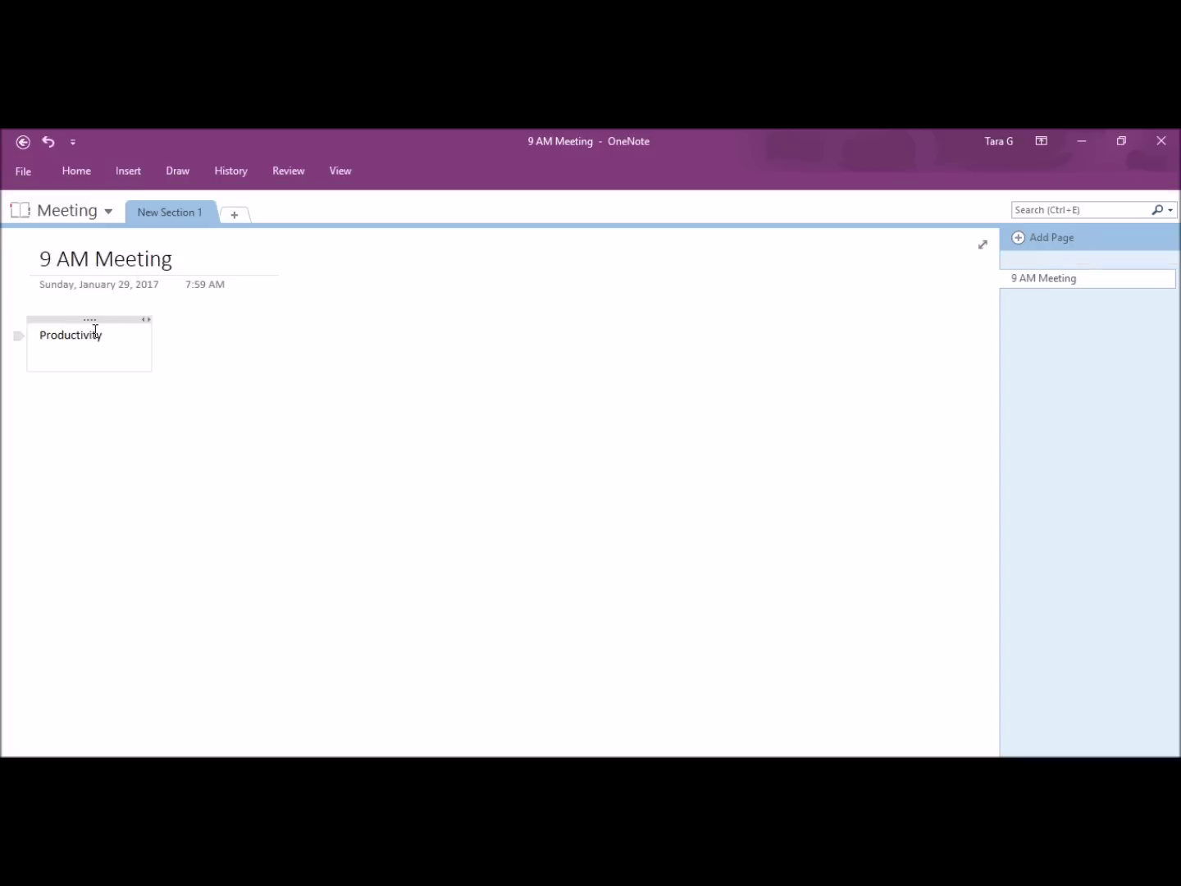
{"action": "double_click", "coordinate": [87, 334]}
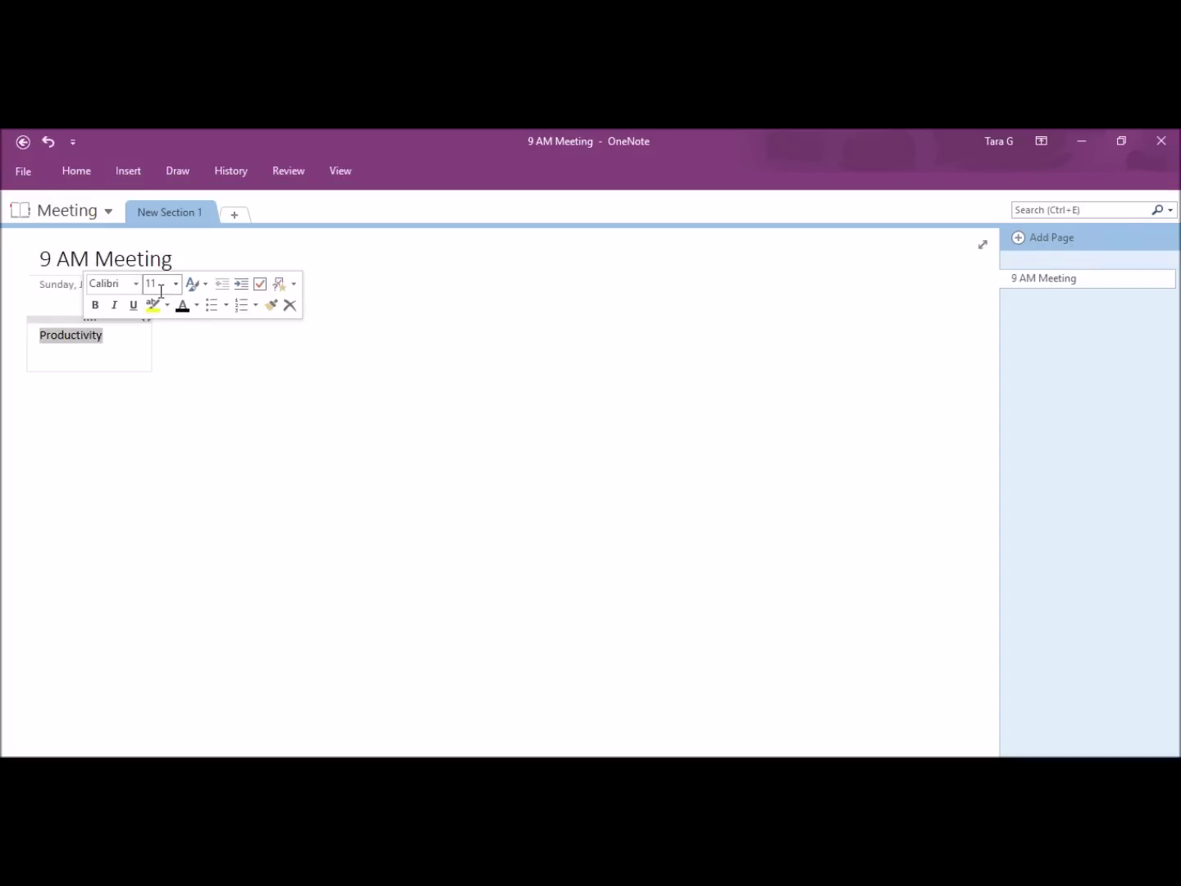
{"action": "left_click", "coordinate": [135, 283]}
{"action": "left_click", "coordinate": [139, 328]}
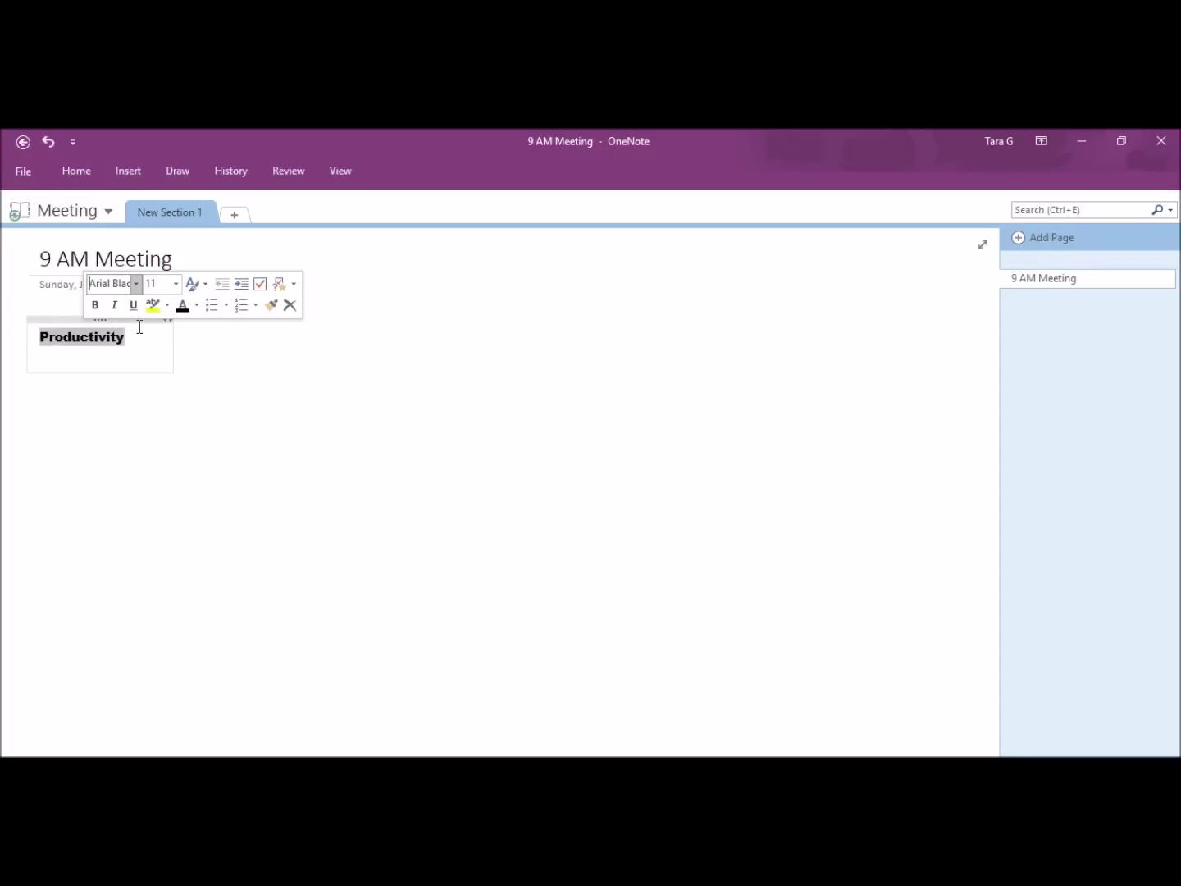
{"action": "left_click", "coordinate": [175, 284]}
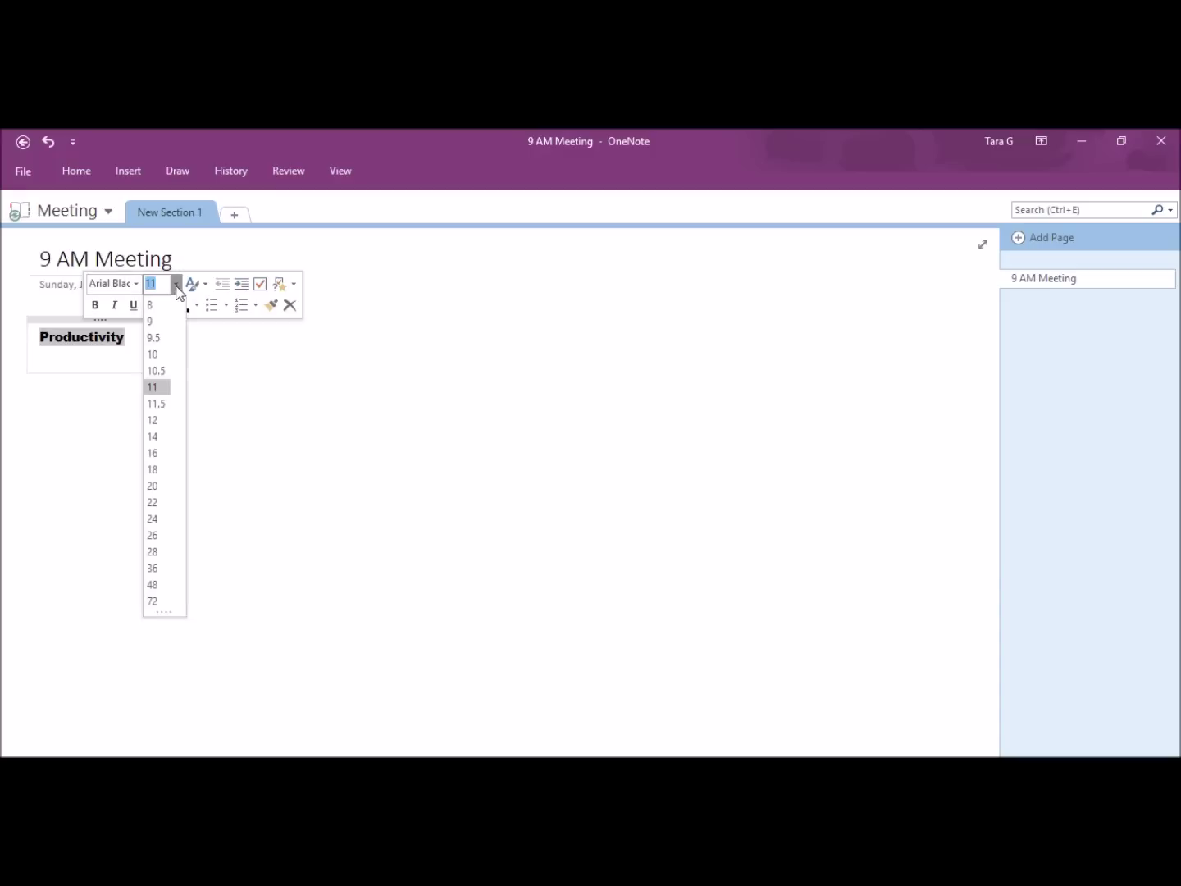
{"action": "left_click", "coordinate": [156, 436]}
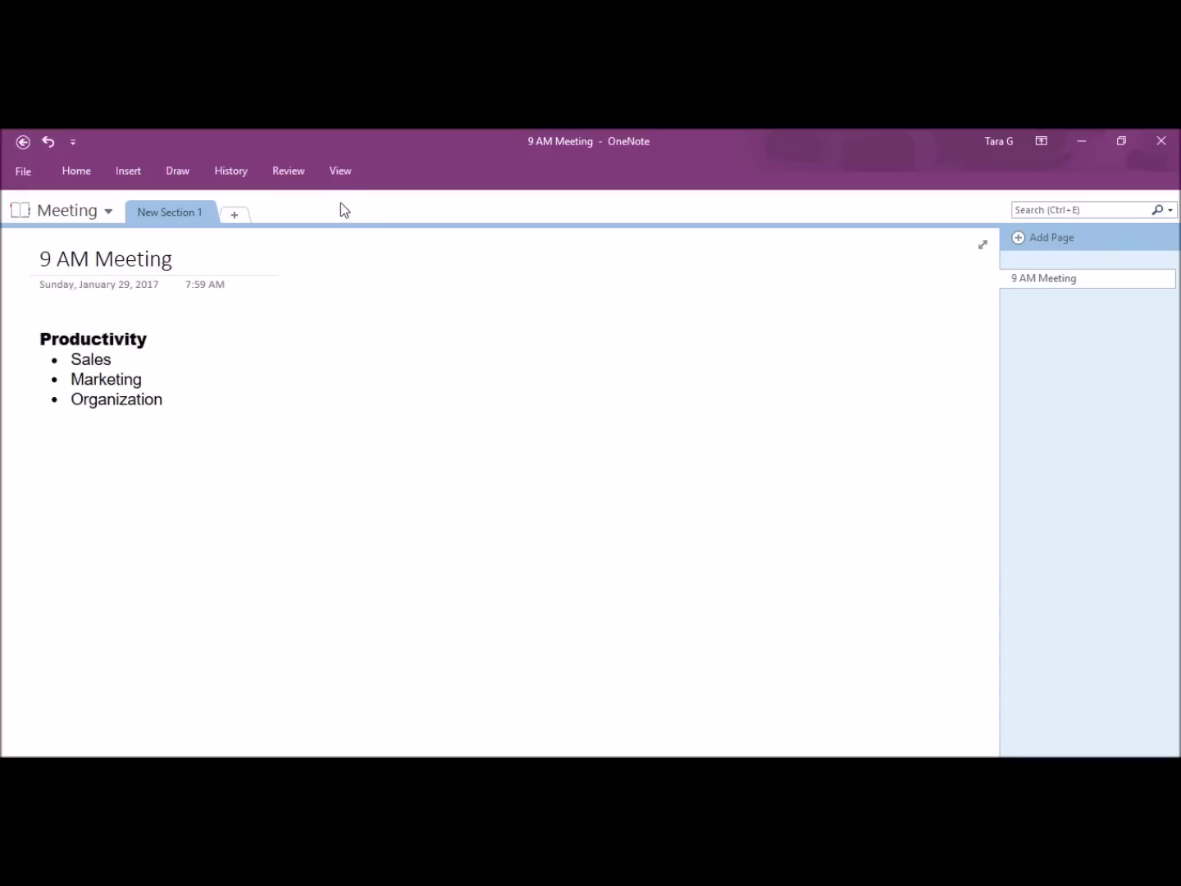
{"action": "left_click", "coordinate": [129, 172]}
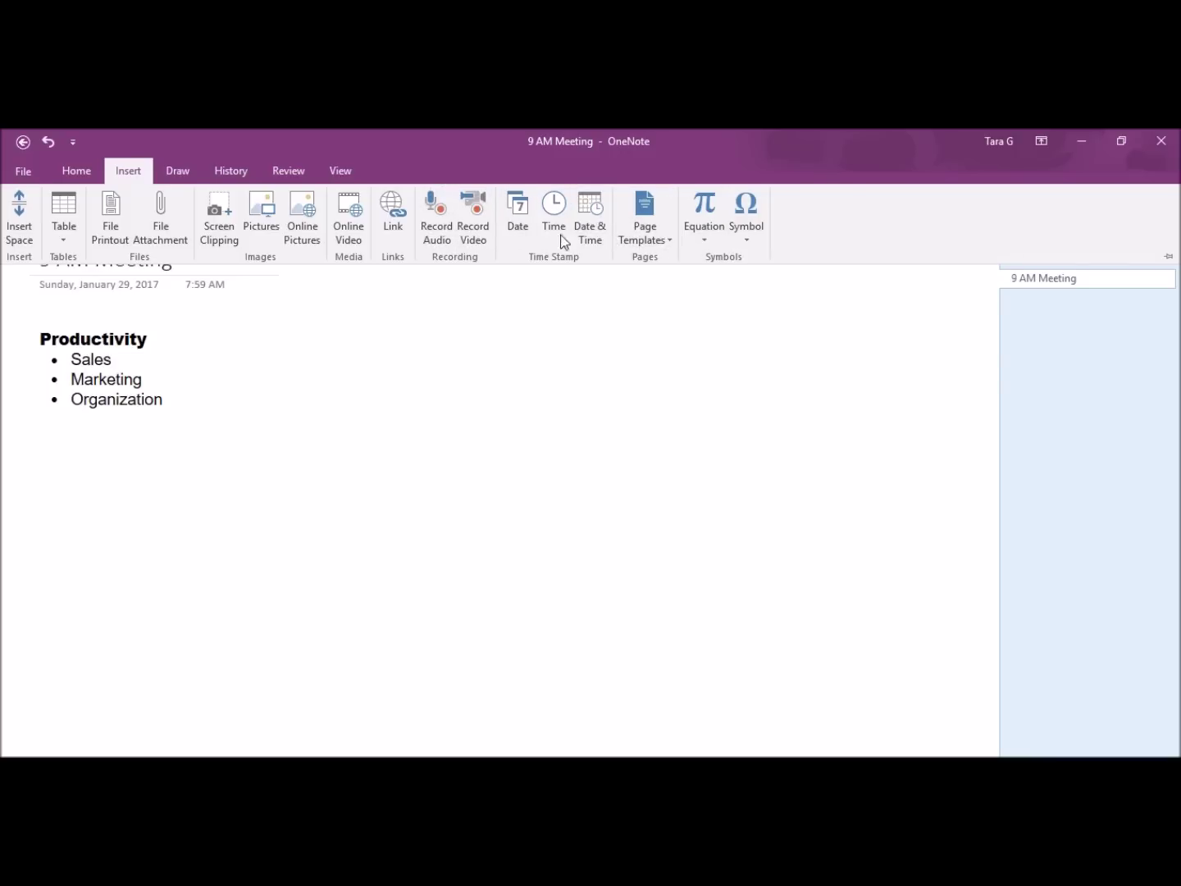
Step: Drag the yellow highlighter pen across the Productivity heading
{"action": "left_click", "coordinate": [173, 173]}
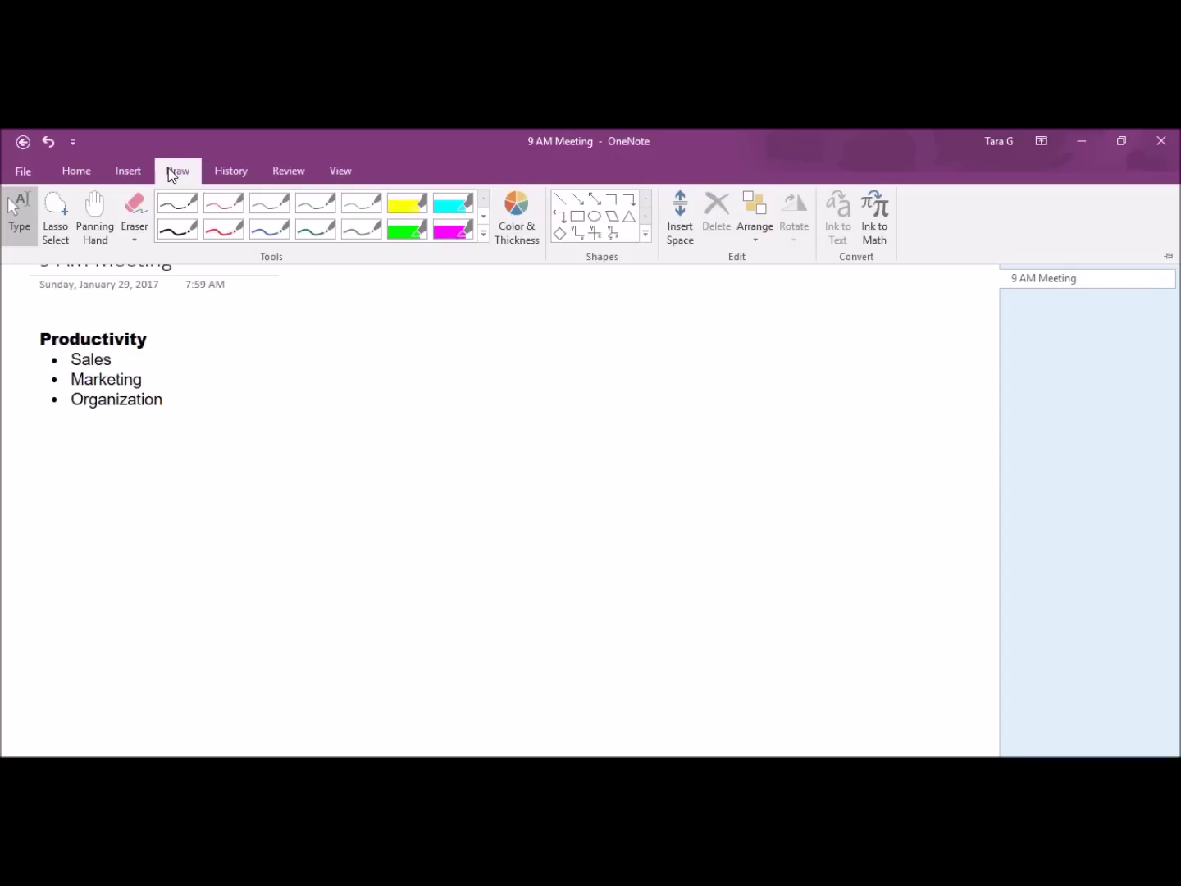
{"action": "left_click", "coordinate": [405, 208]}
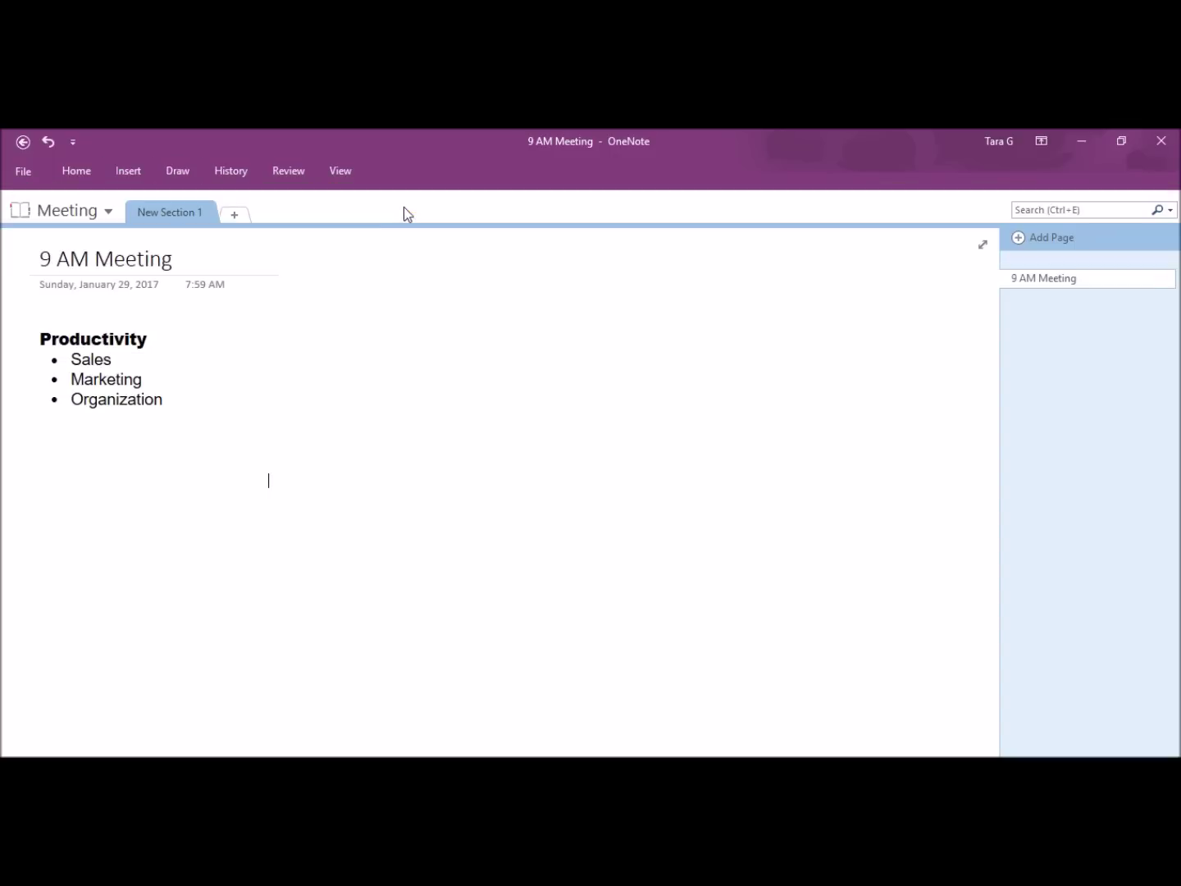
{"action": "left_click_drag", "start_coordinate": [34, 336], "coordinate": [145, 339]}
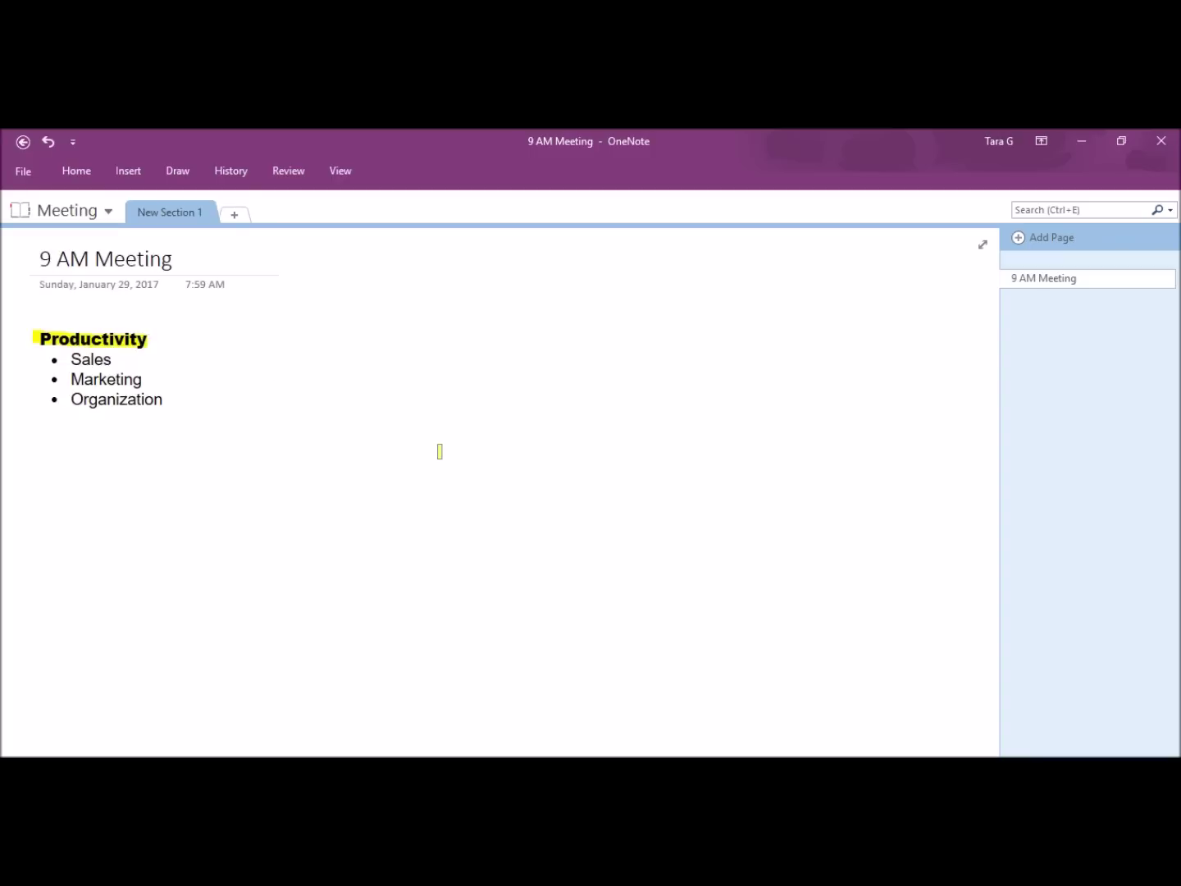
Step: Insert the green SALES image from an online picture search for 'sales'
{"action": "left_click", "coordinate": [119, 174]}
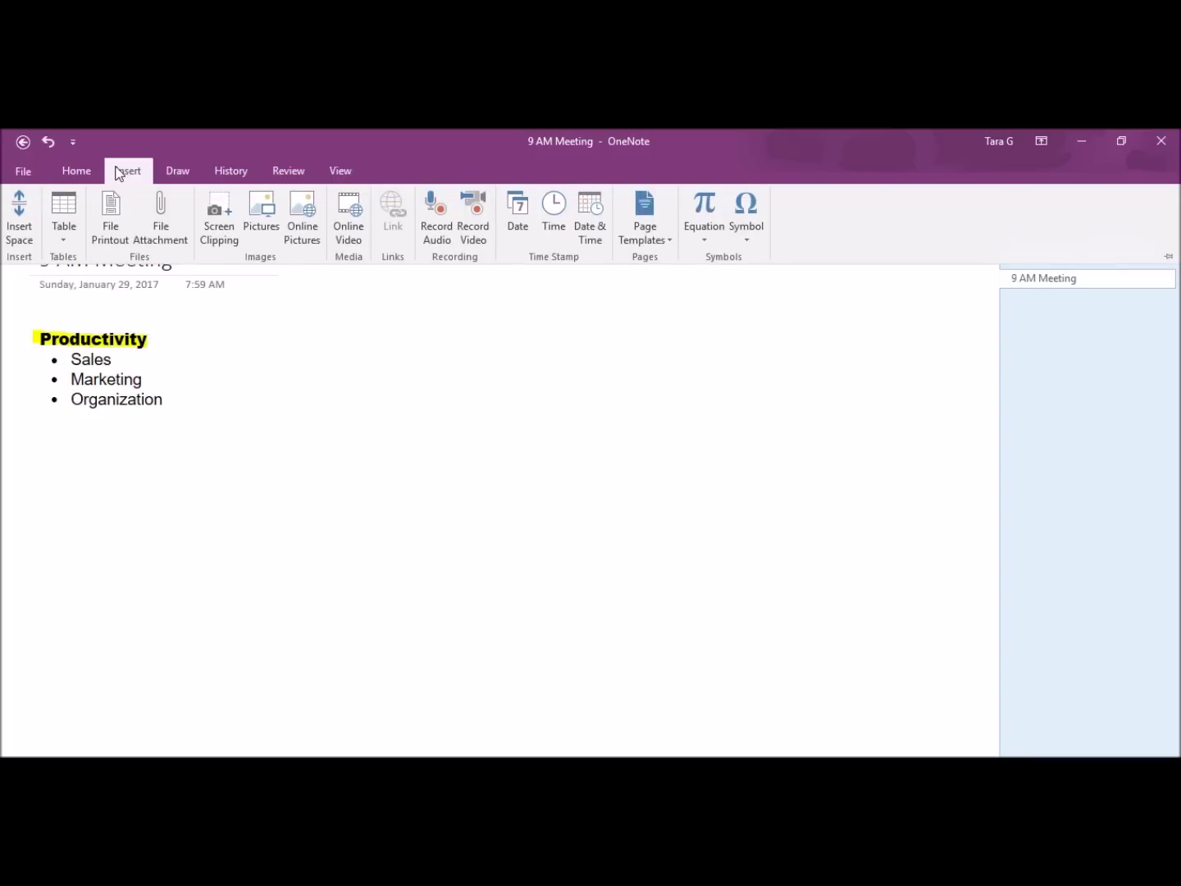
{"action": "left_click", "coordinate": [308, 218]}
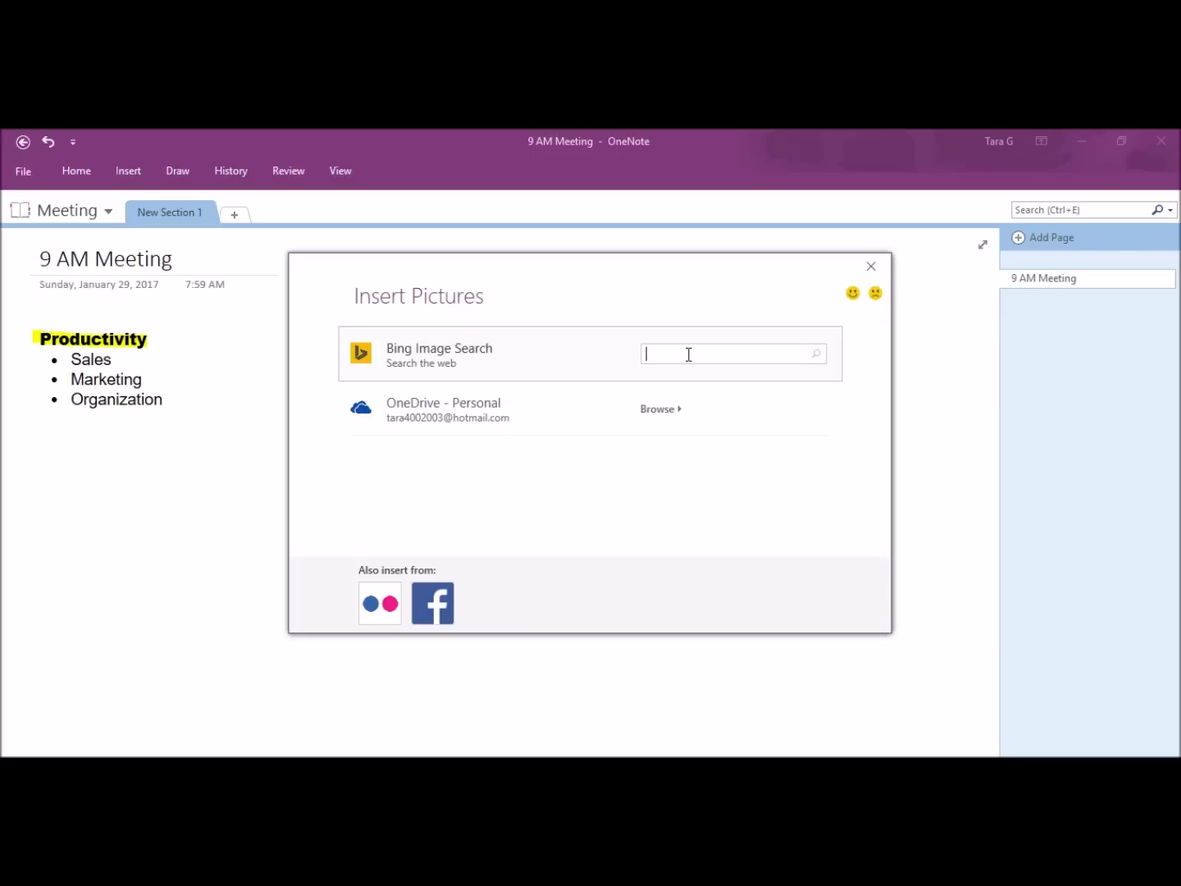
{"action": "type", "text": "sales"}
{"action": "key", "text": "Return"}
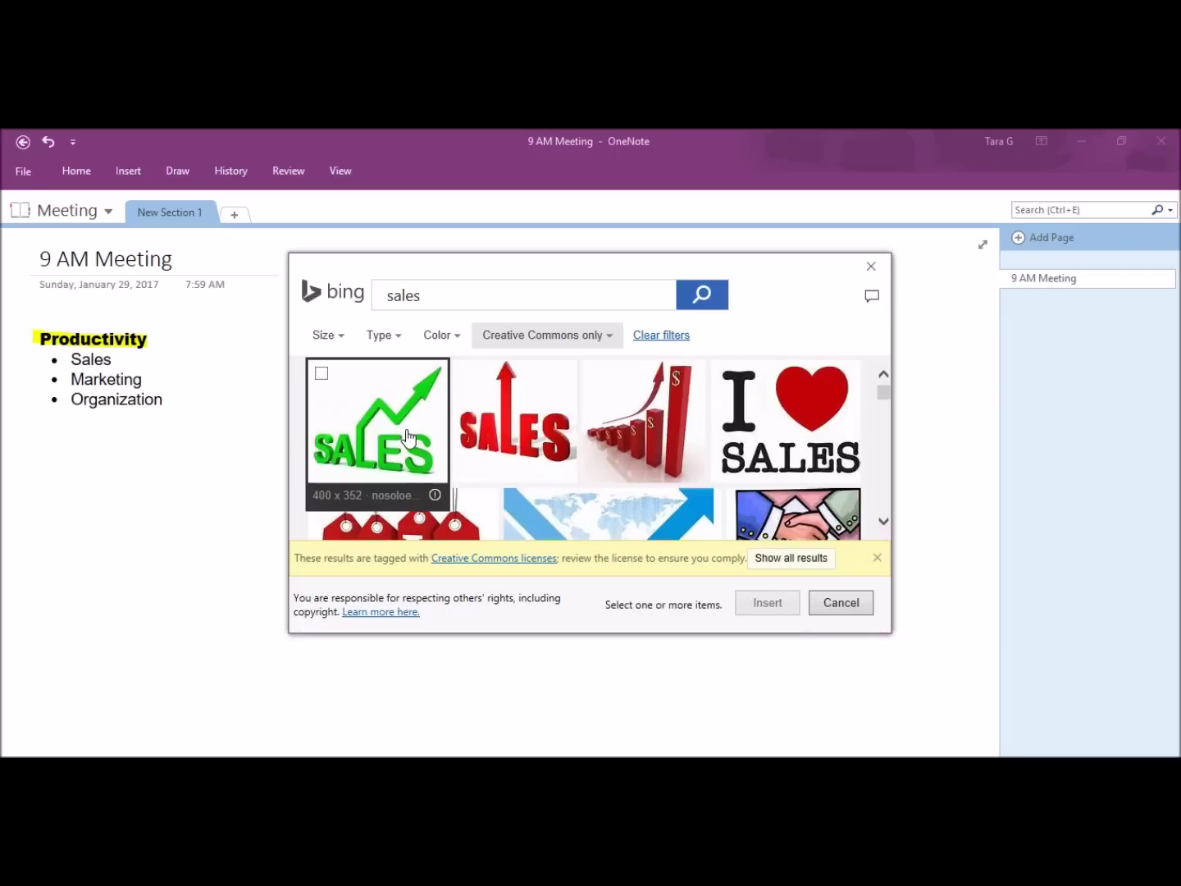
{"action": "left_click", "coordinate": [407, 436]}
{"action": "left_click", "coordinate": [756, 604]}
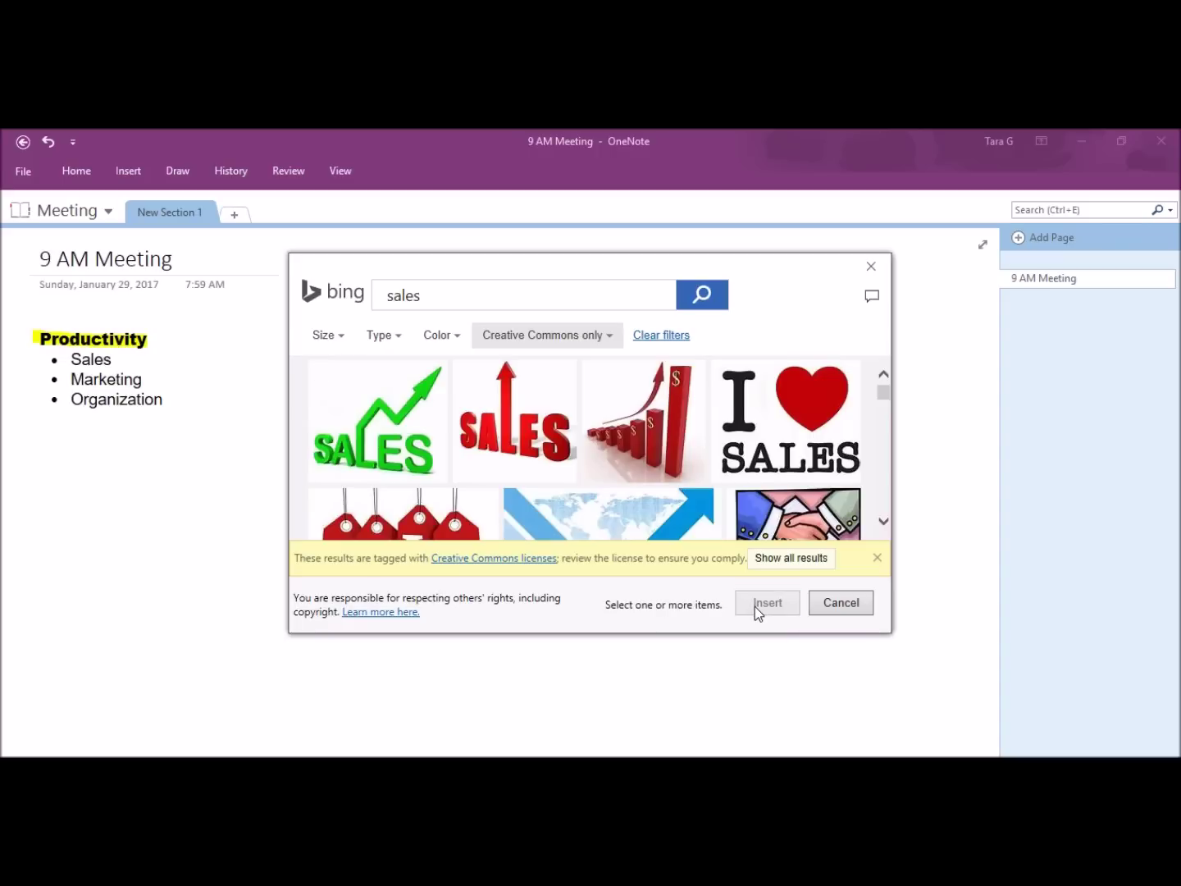
Step: Shrink the SALES image and move it beside the bullet list
{"action": "left_click", "coordinate": [188, 516]}
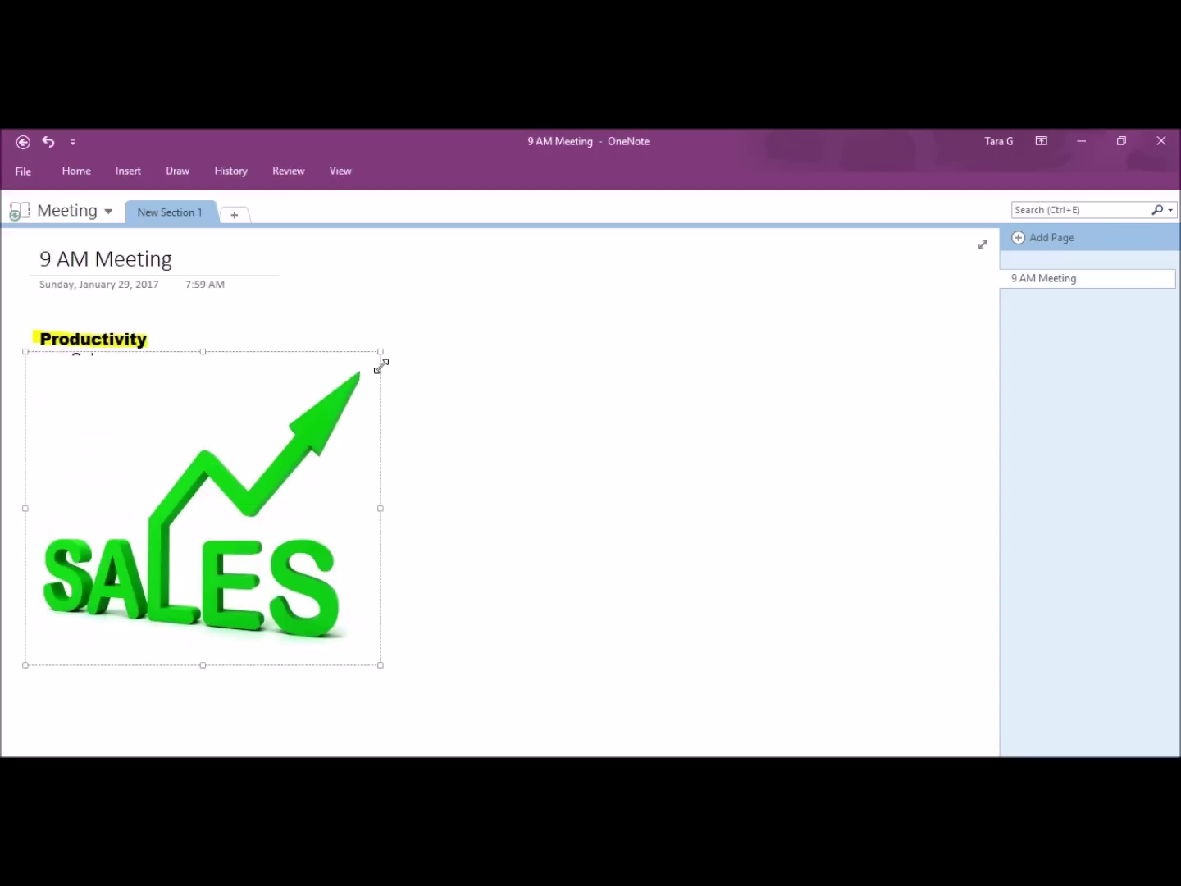
{"action": "left_click_drag", "start_coordinate": [382, 364], "coordinate": [381, 365]}
{"action": "left_click_drag", "start_coordinate": [24, 352], "coordinate": [156, 452]}
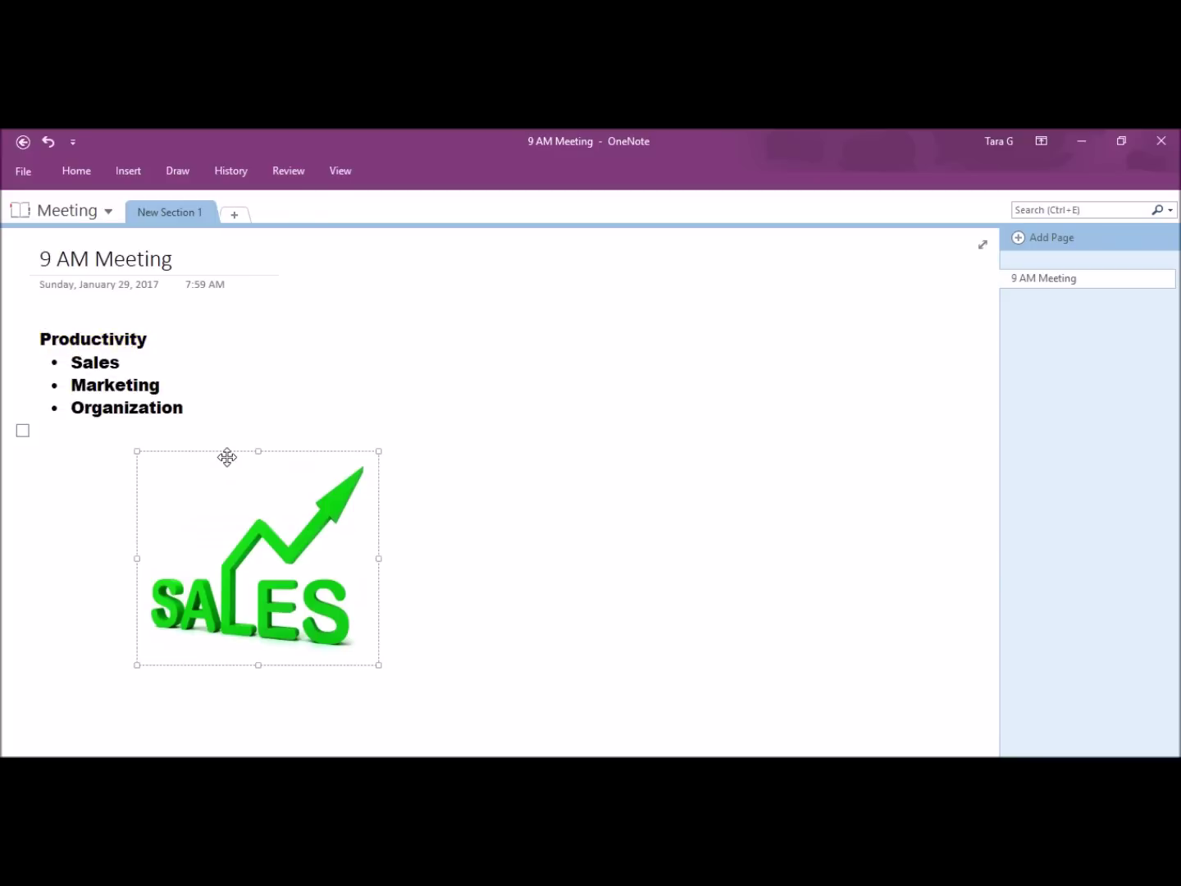
{"action": "left_click_drag", "start_coordinate": [227, 457], "coordinate": [351, 316]}
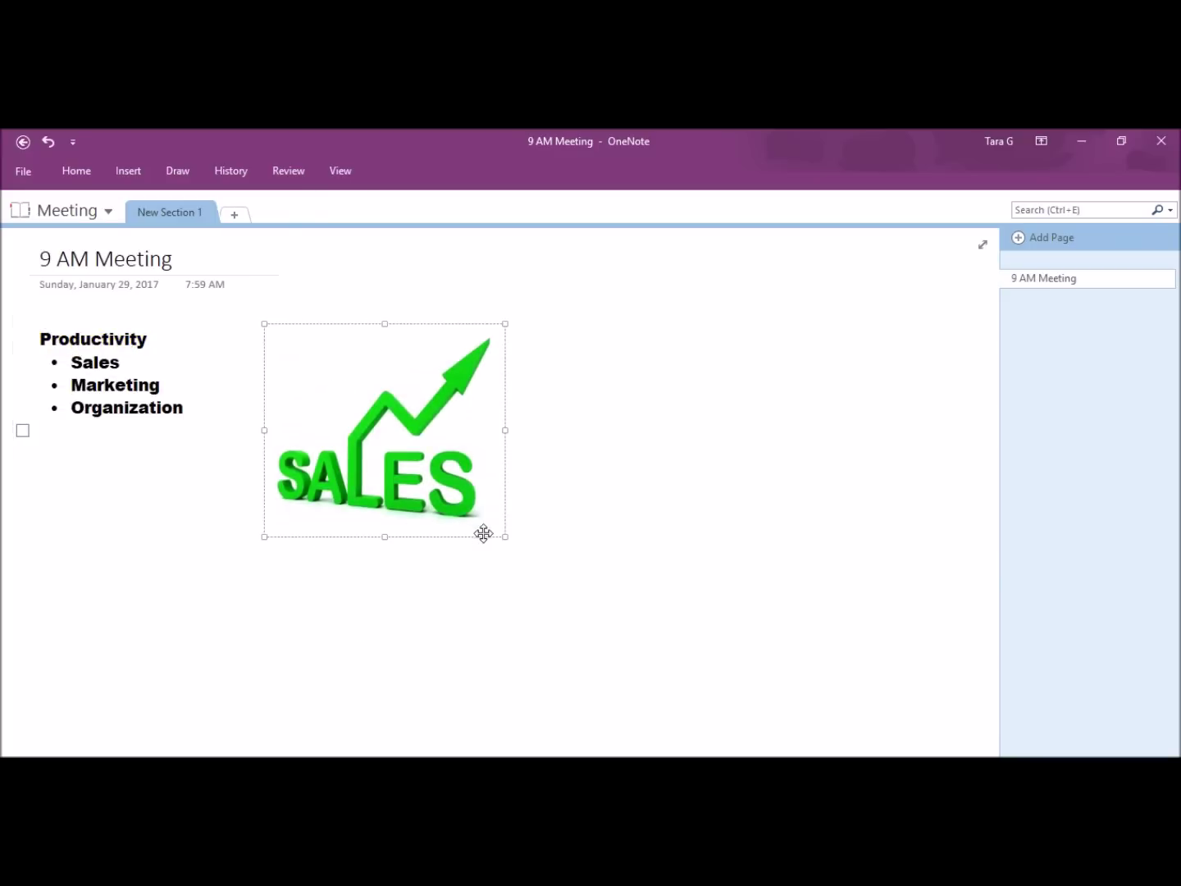
{"action": "left_click_drag", "start_coordinate": [506, 539], "coordinate": [291, 406]}
Step: Add three new blank pages to the Meeting section
{"action": "left_click", "coordinate": [411, 548]}
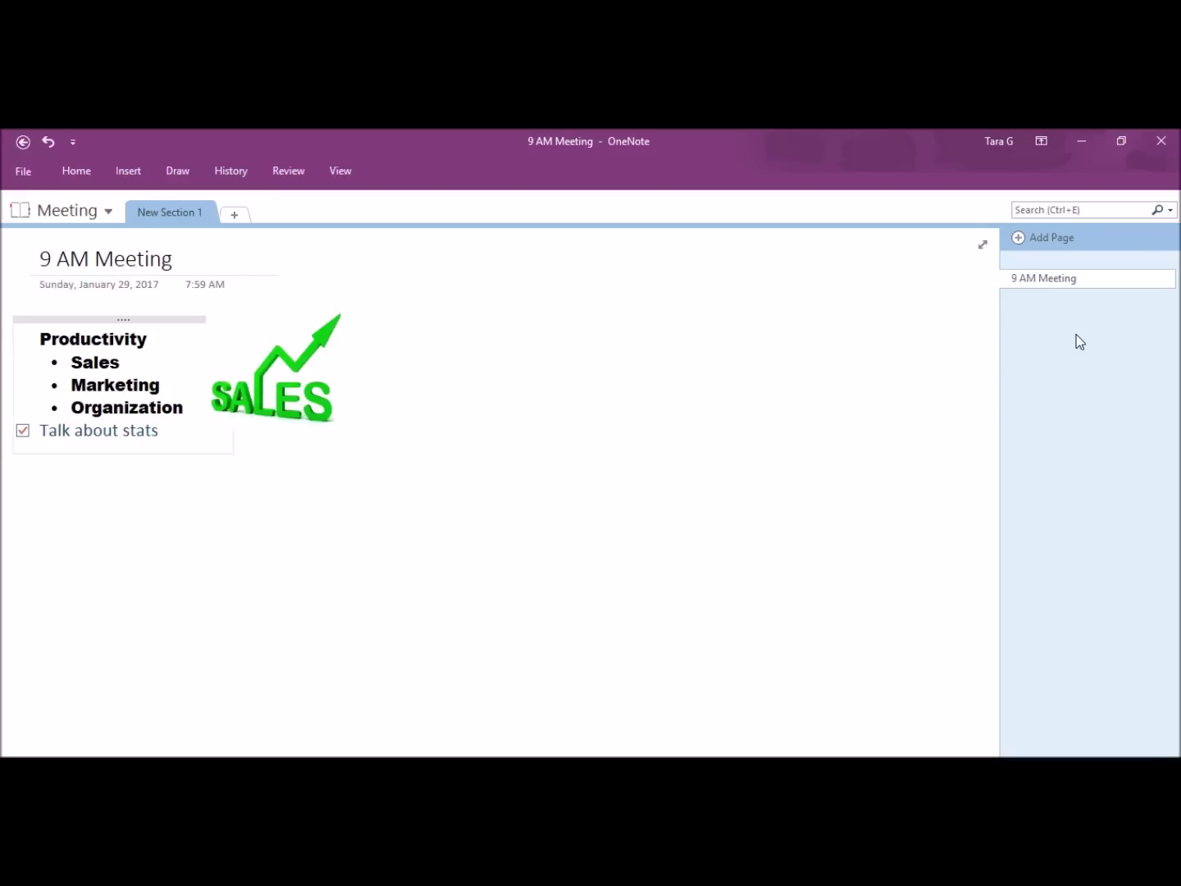
{"action": "left_click", "coordinate": [1018, 238]}
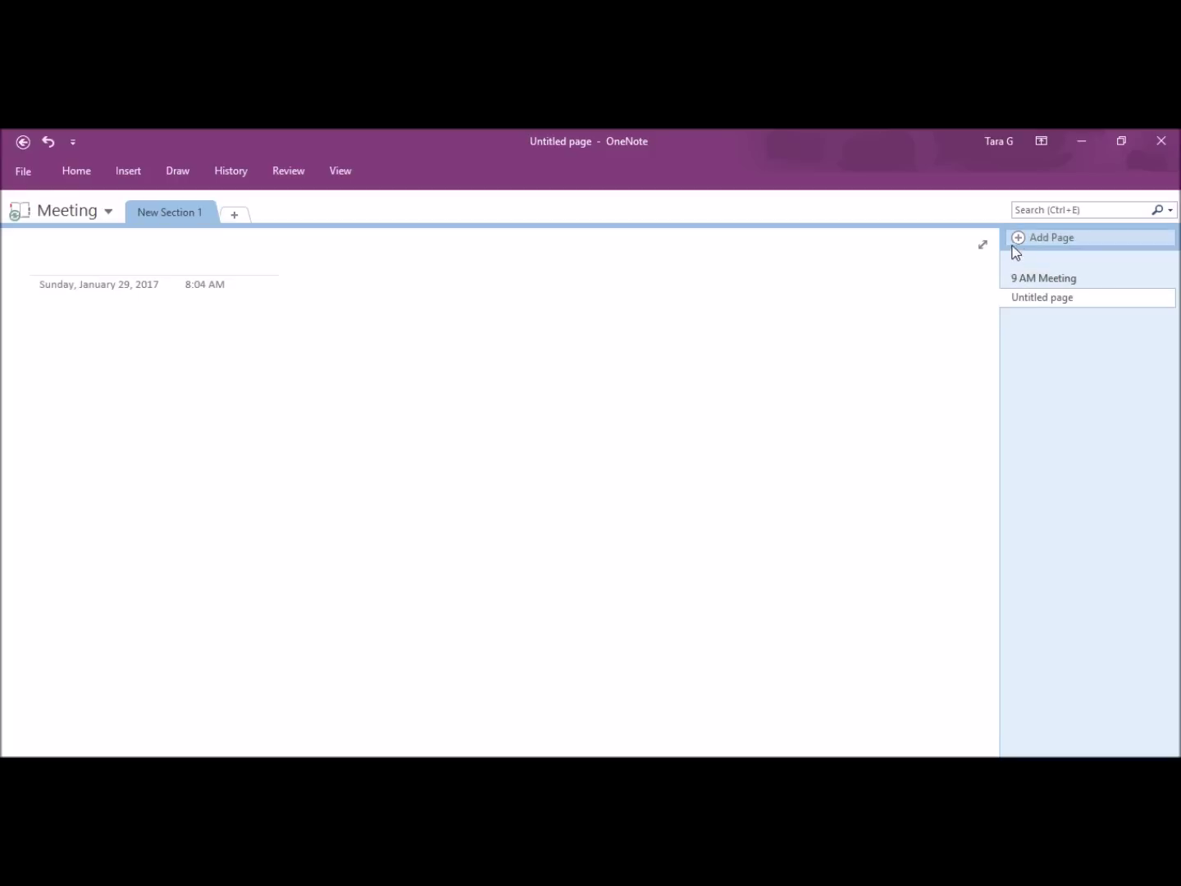
{"action": "left_click", "coordinate": [1018, 239]}
{"action": "left_click", "coordinate": [1019, 240]}
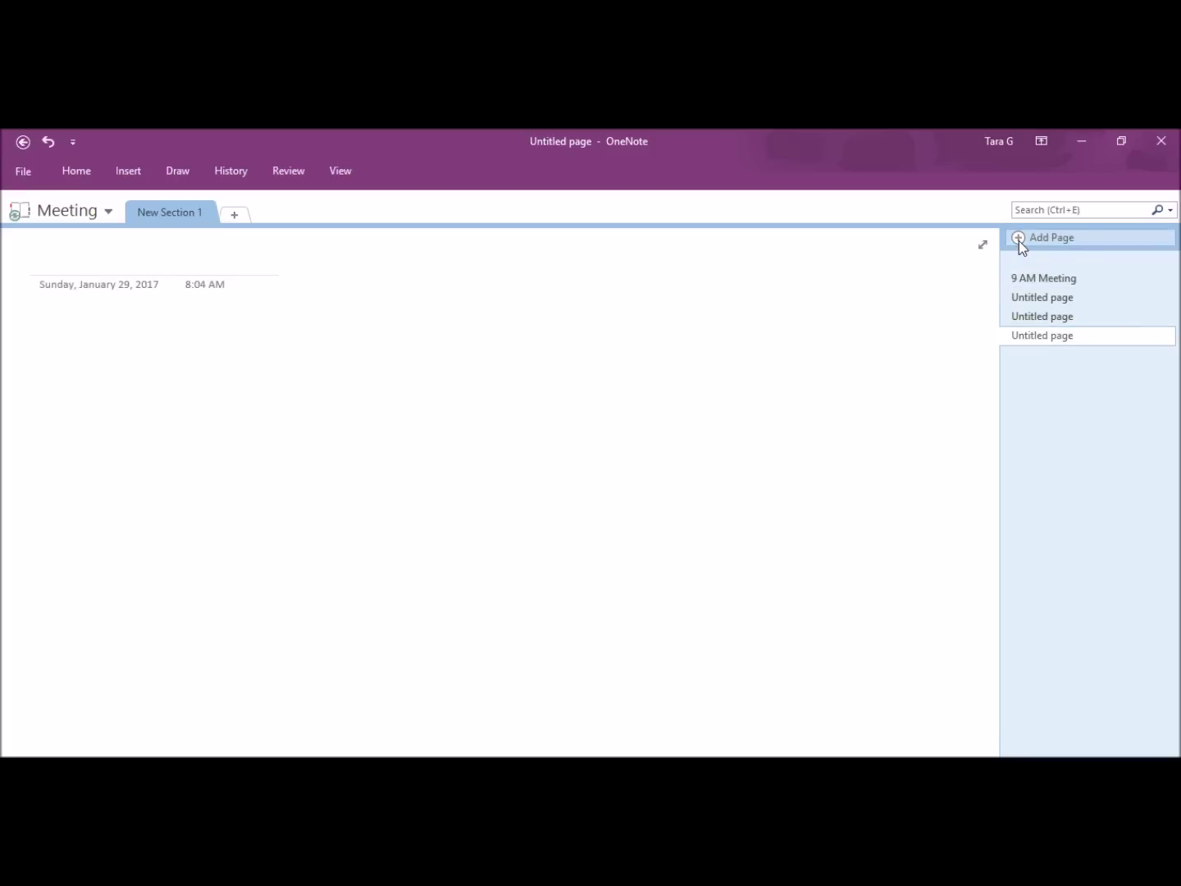
Step: Title the first new page with an attendee's first name
{"action": "left_click", "coordinate": [1044, 298]}
{"action": "left_click", "coordinate": [1044, 298]}
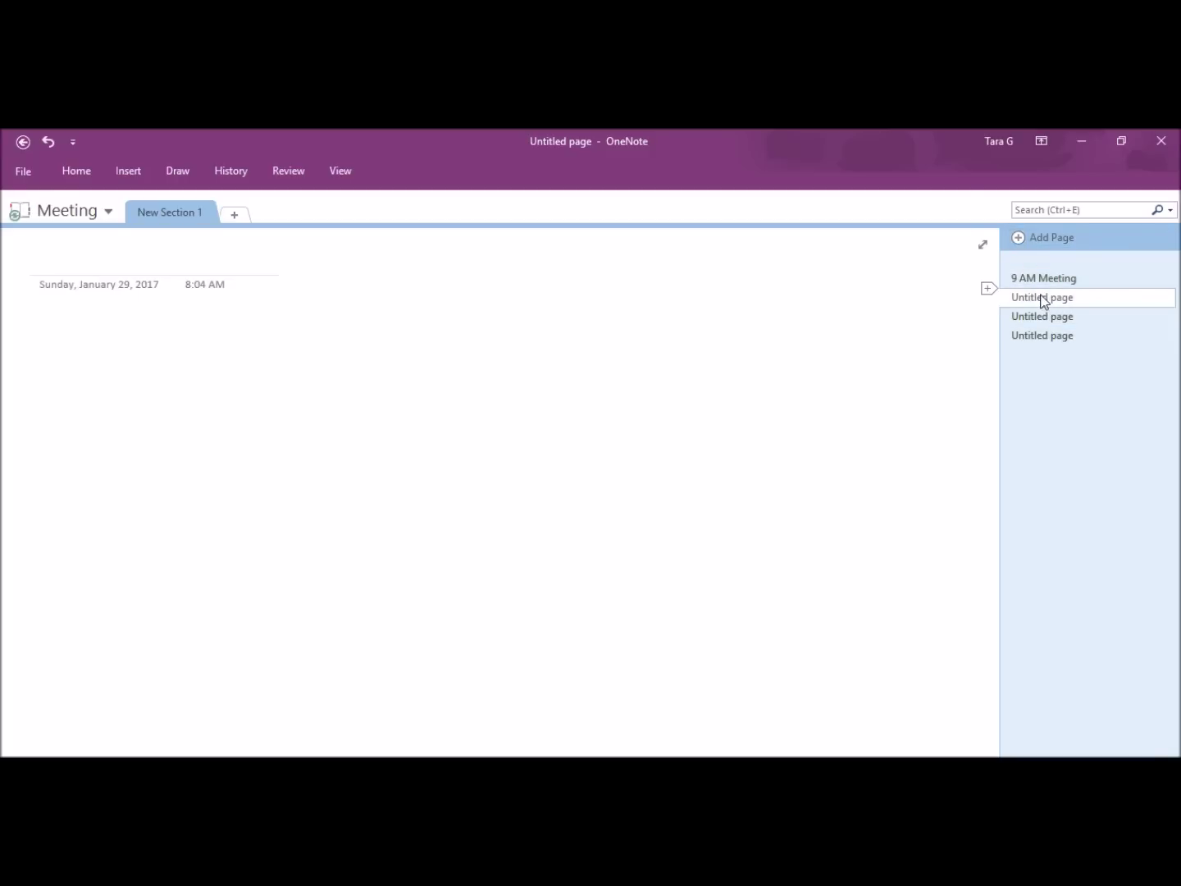
{"action": "type", "text": "Alkl"}
{"action": "key", "text": "BackSpace"}
{"action": "key", "text": "BackSpace"}
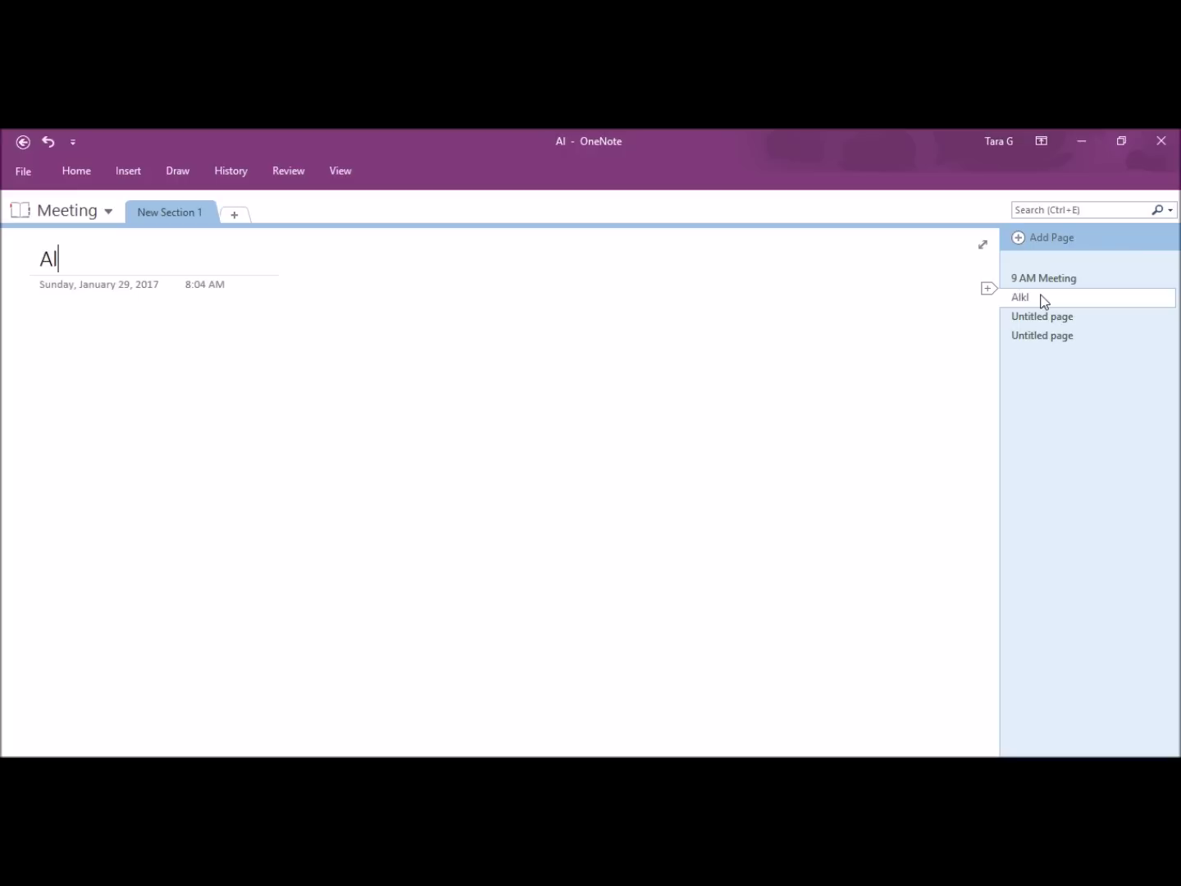
{"action": "type", "text": "lison"}
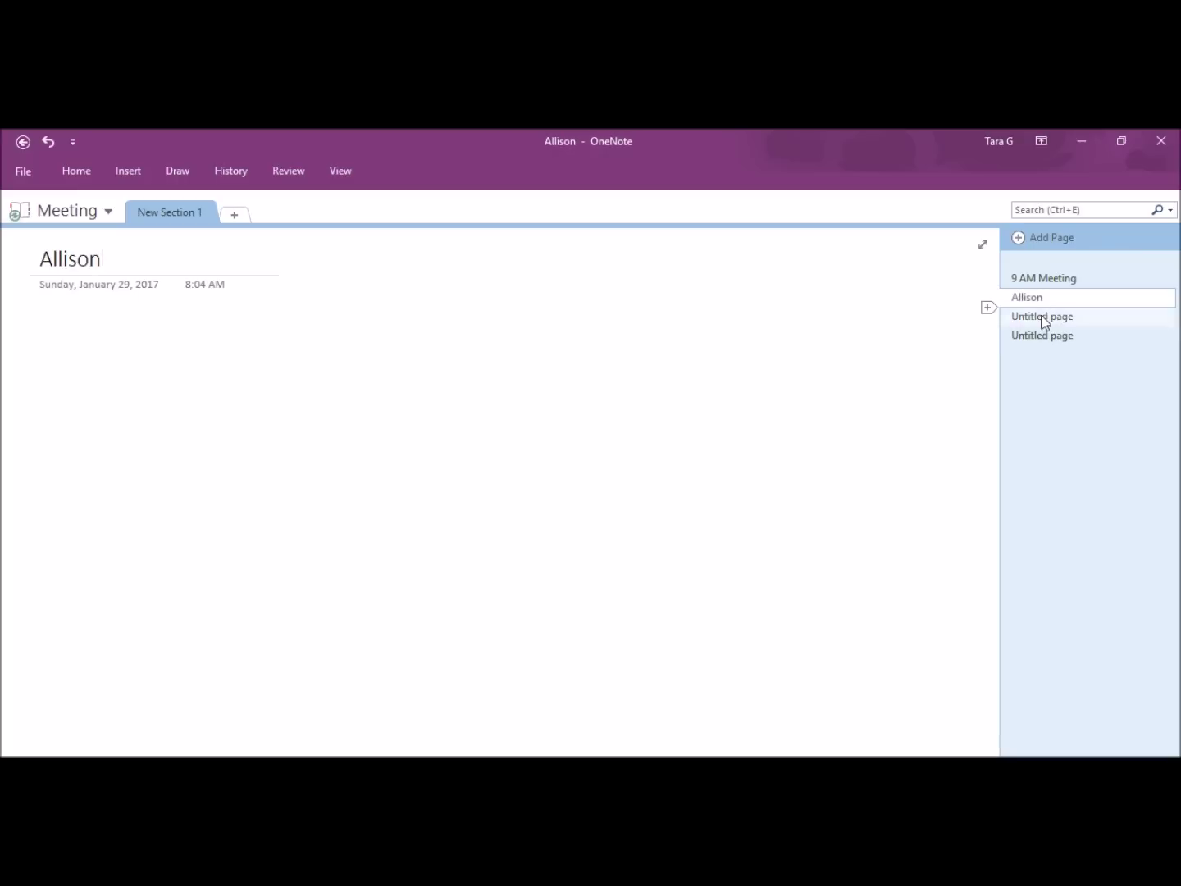
Step: Title the other two new pages with the remaining attendees' first names
{"action": "left_click", "coordinate": [1044, 318]}
{"action": "right_click", "coordinate": [1062, 318]}
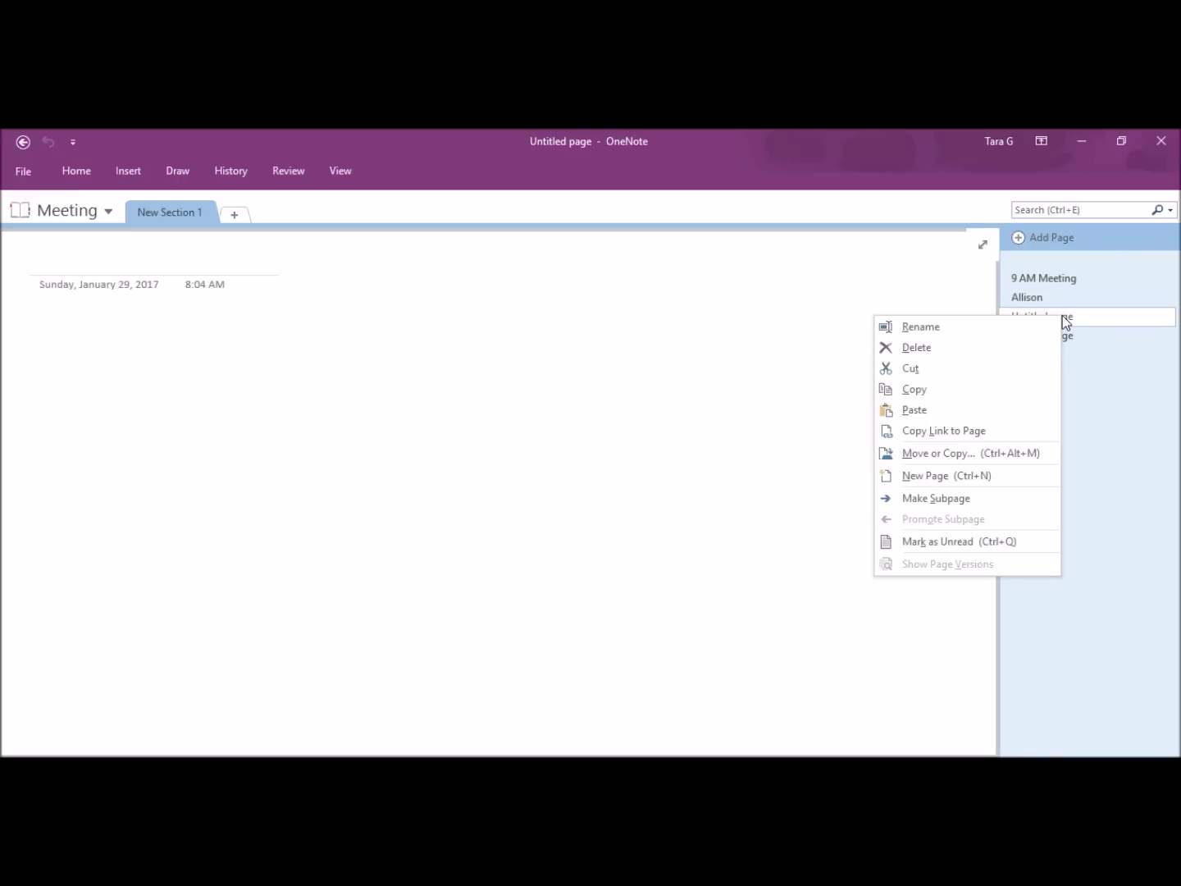
{"action": "left_click", "coordinate": [1079, 320]}
{"action": "left_click", "coordinate": [1042, 336]}
{"action": "type", "text": "John"}
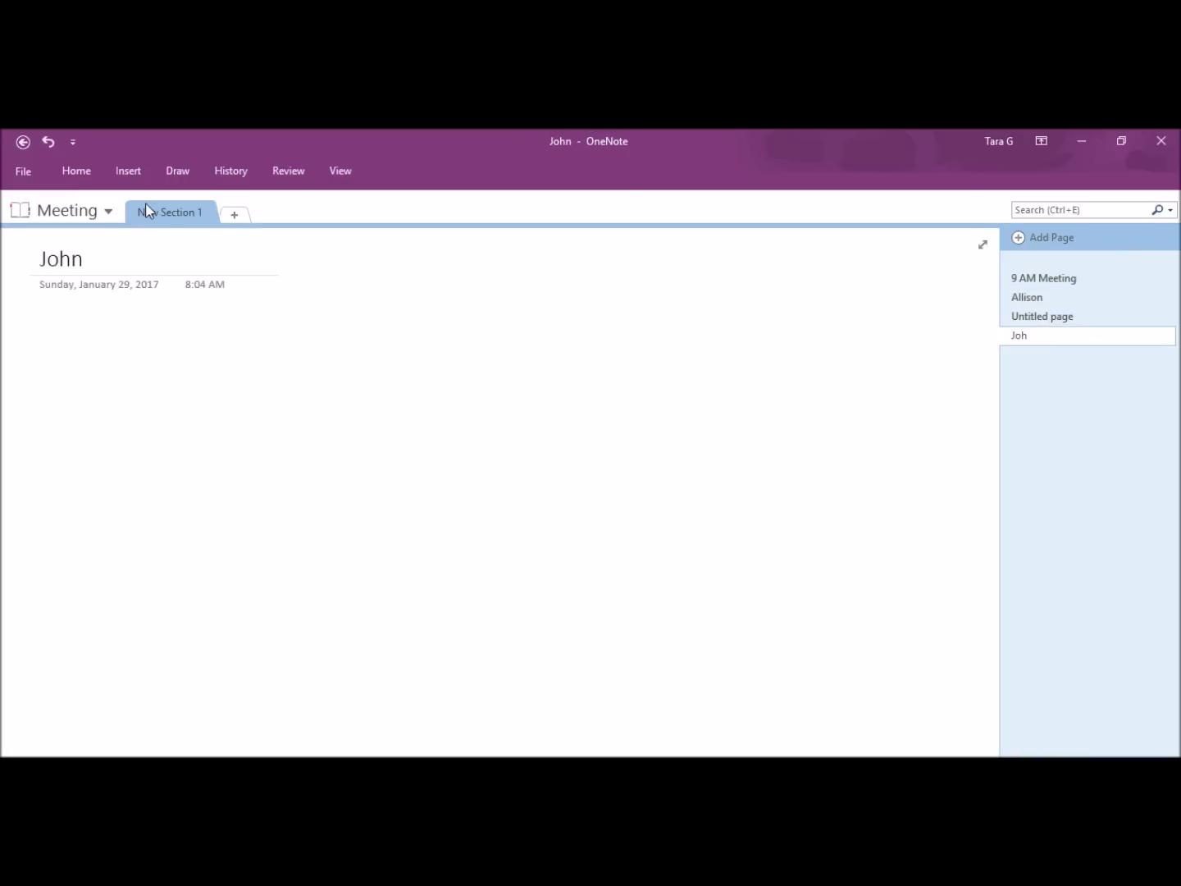
{"action": "left_click", "coordinate": [1067, 318]}
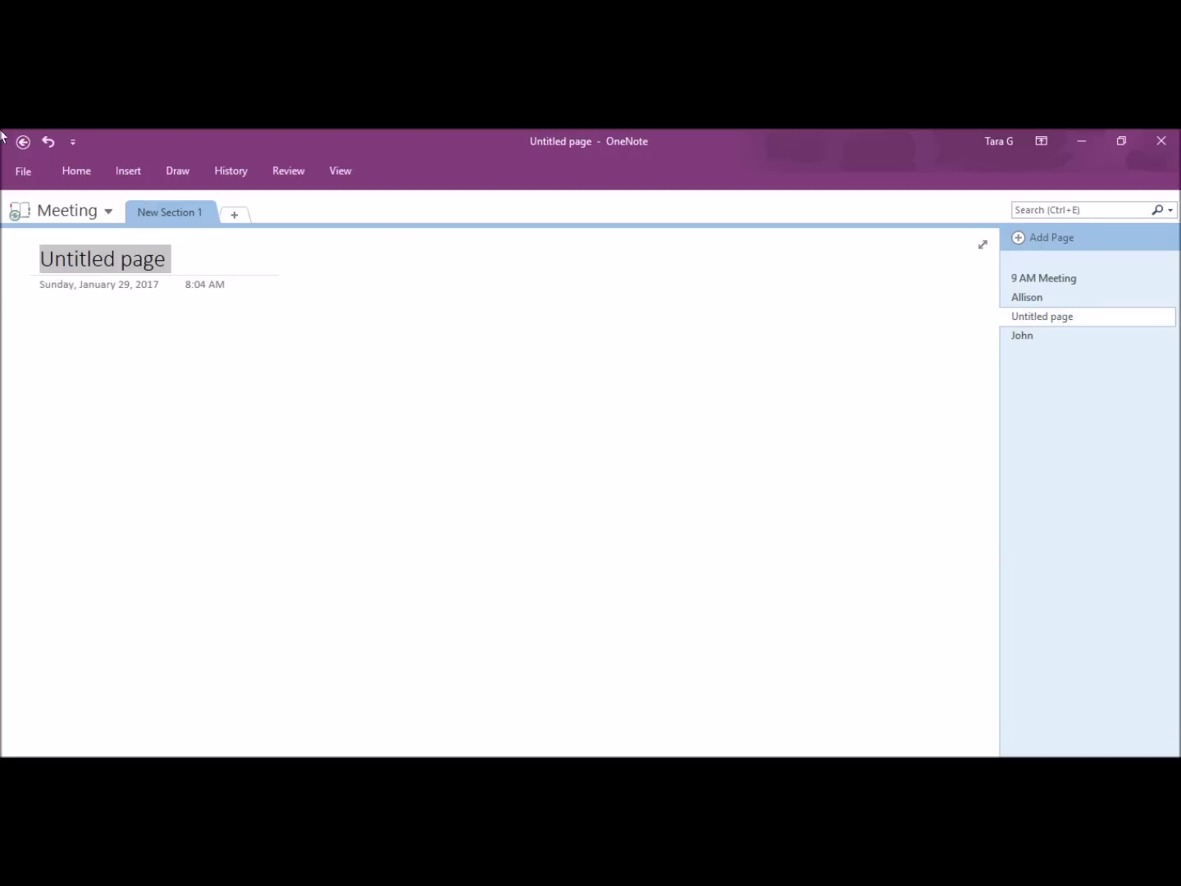
{"action": "triple_click", "coordinate": [143, 271]}
{"action": "type", "text": "Susan"}
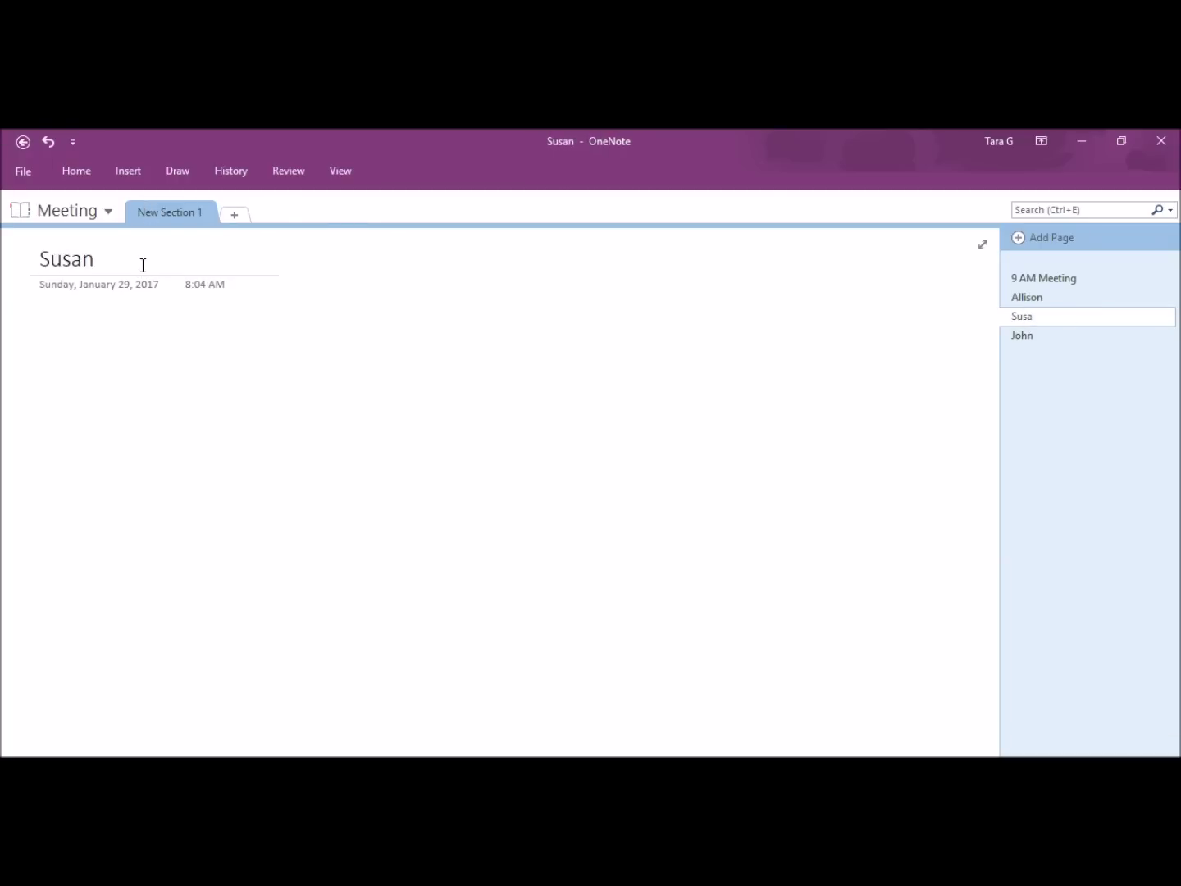
{"action": "left_click", "coordinate": [1035, 333]}
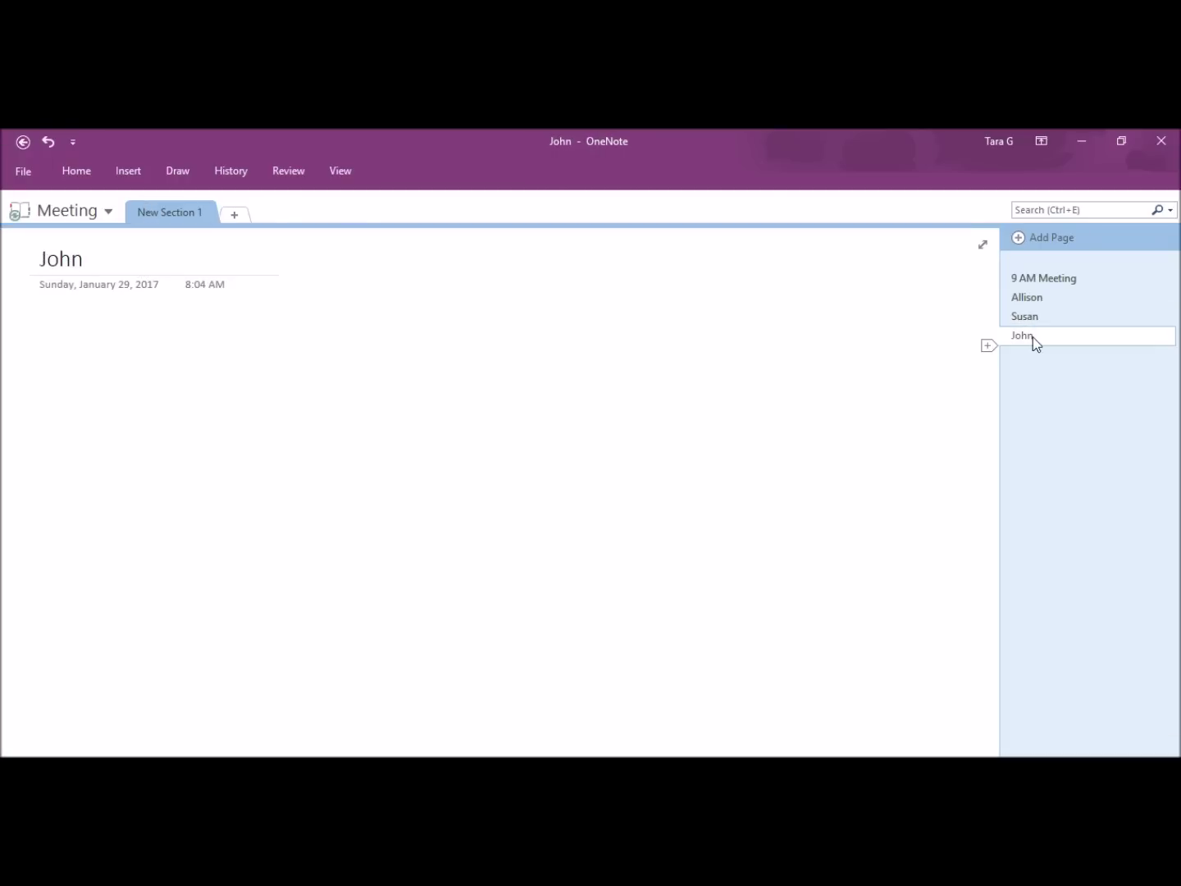
Step: Add notes to the attendee pages: 'Had good point', 'will follow up on comments', 'Need to copy charts'
{"action": "double_click", "coordinate": [68, 261]}
{"action": "type", "text": "Jason"}
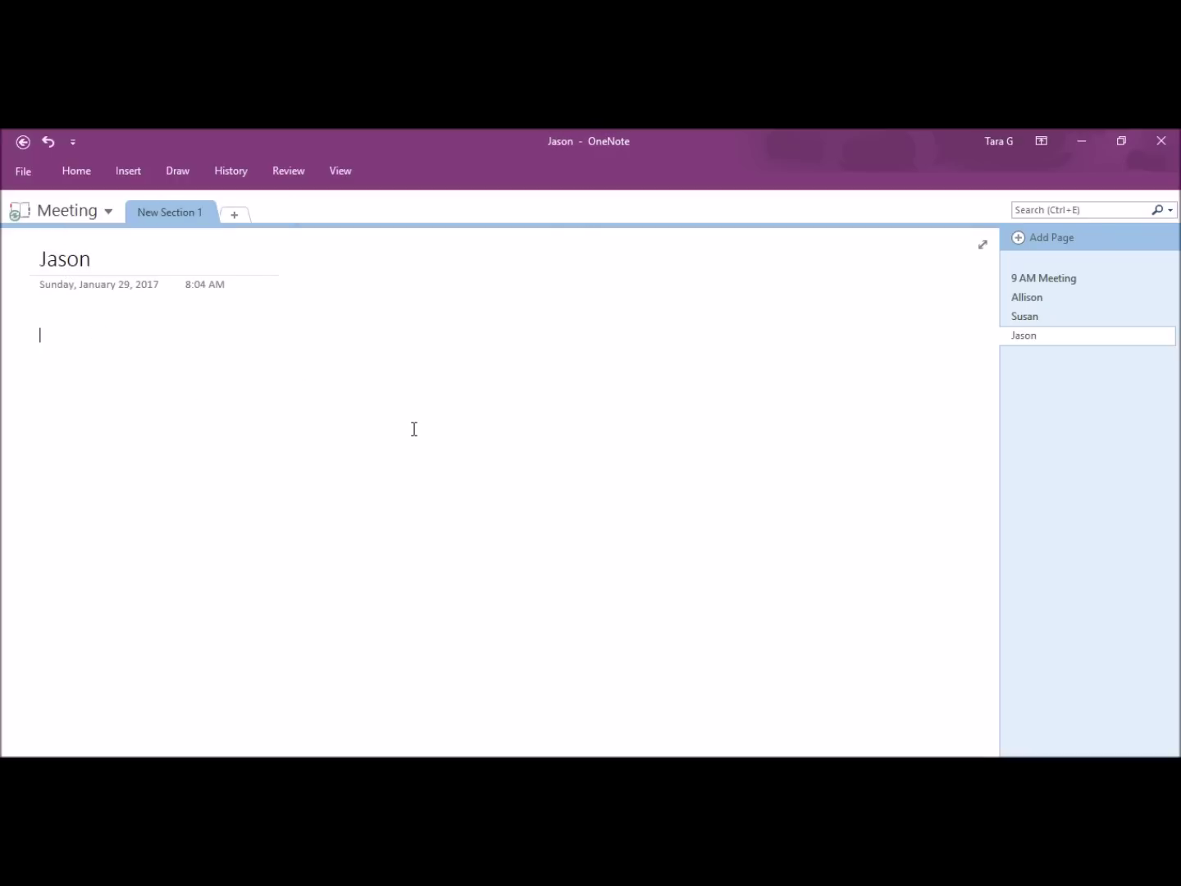
{"action": "type", "text": "Had good points"}
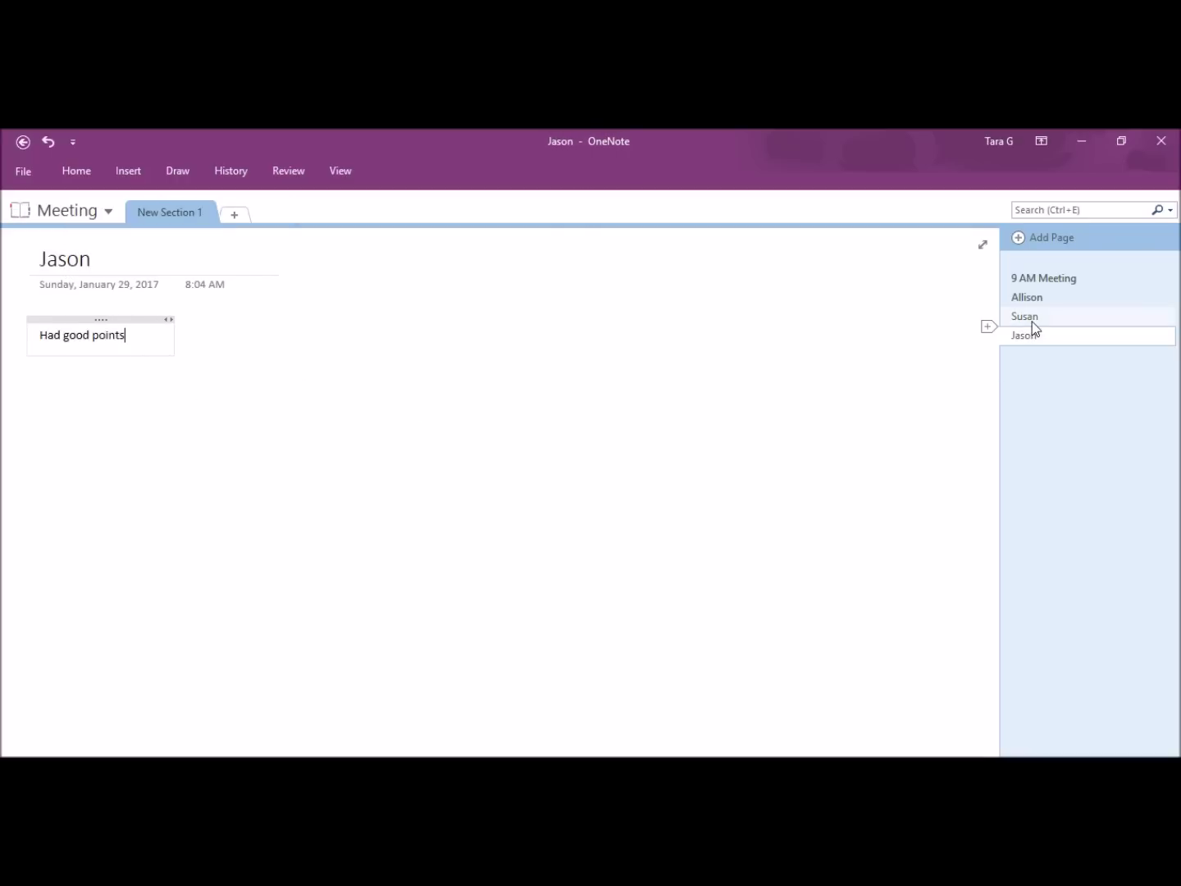
{"action": "left_click", "coordinate": [1031, 319]}
{"action": "key", "text": "Return"}
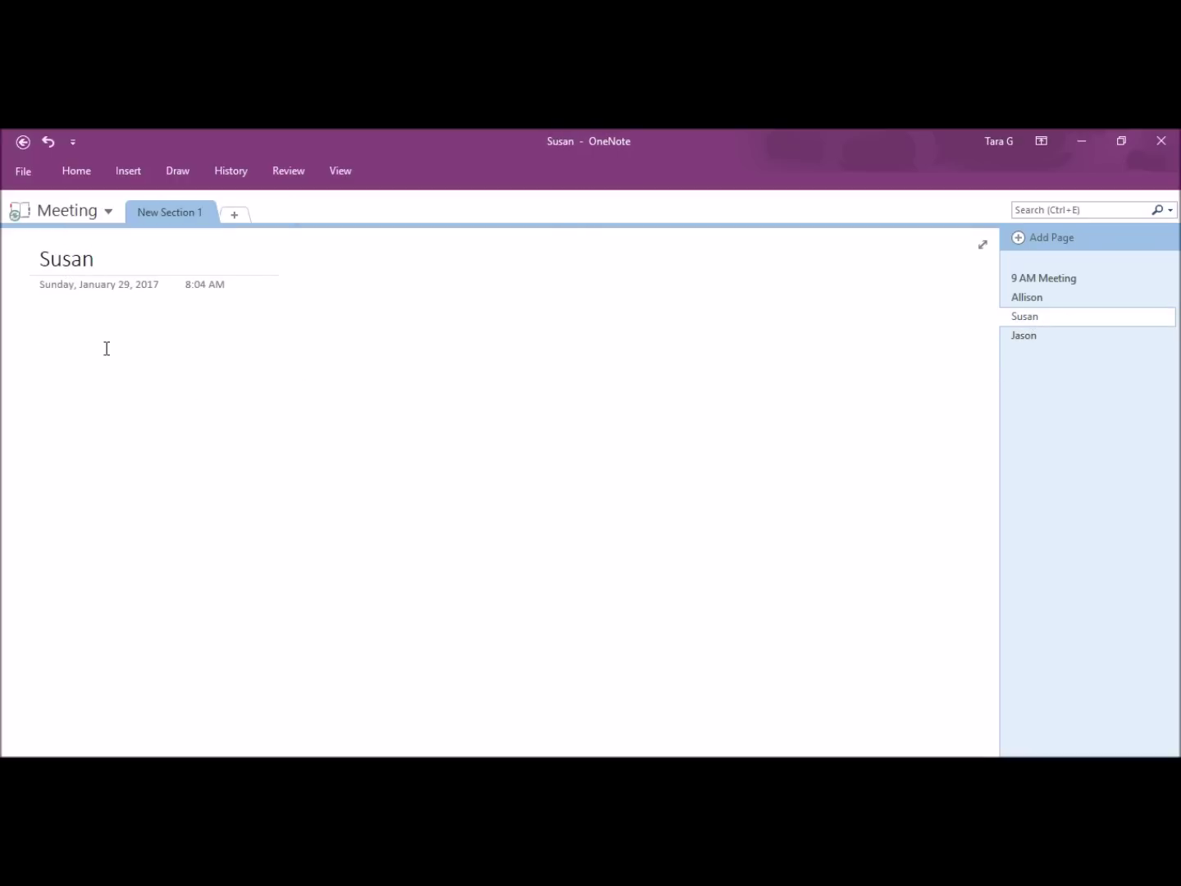
{"action": "type", "text": "will "}
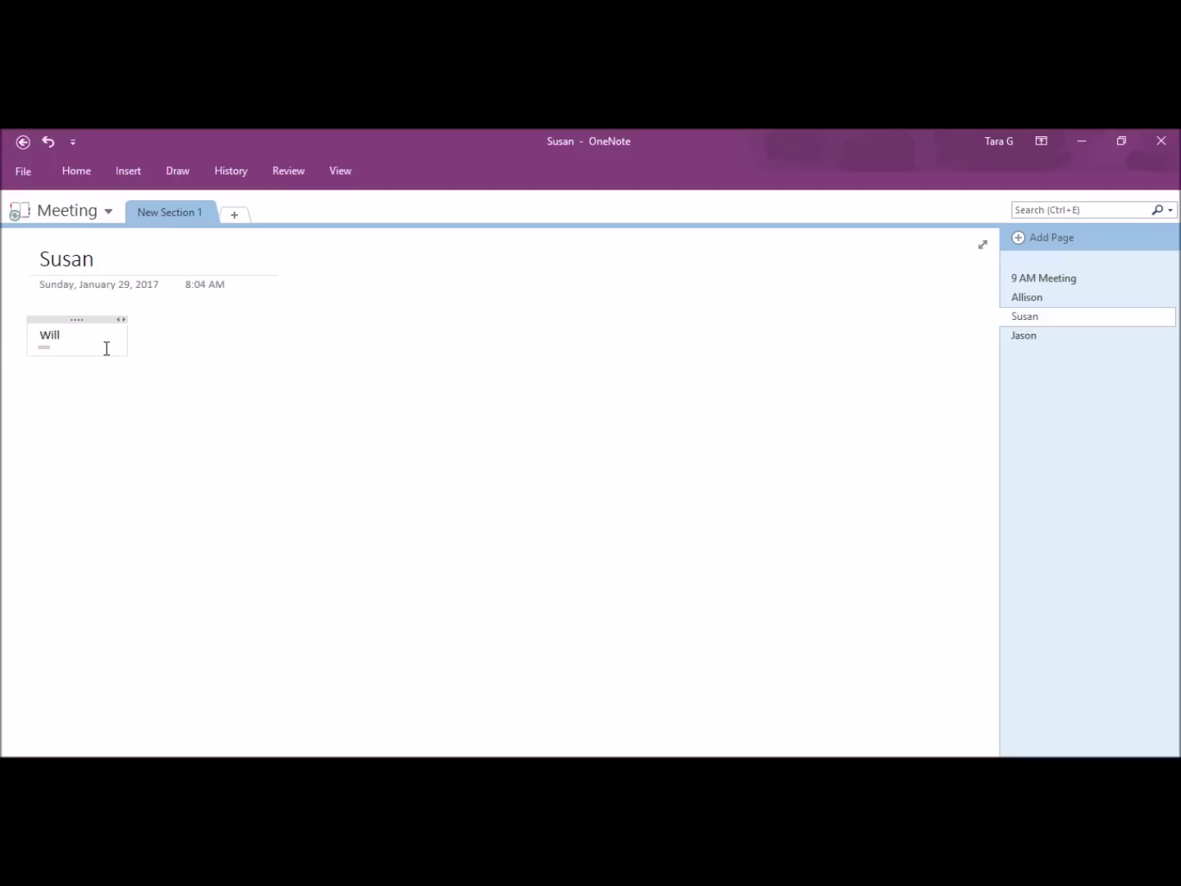
{"action": "type", "text": "follow up on com"}
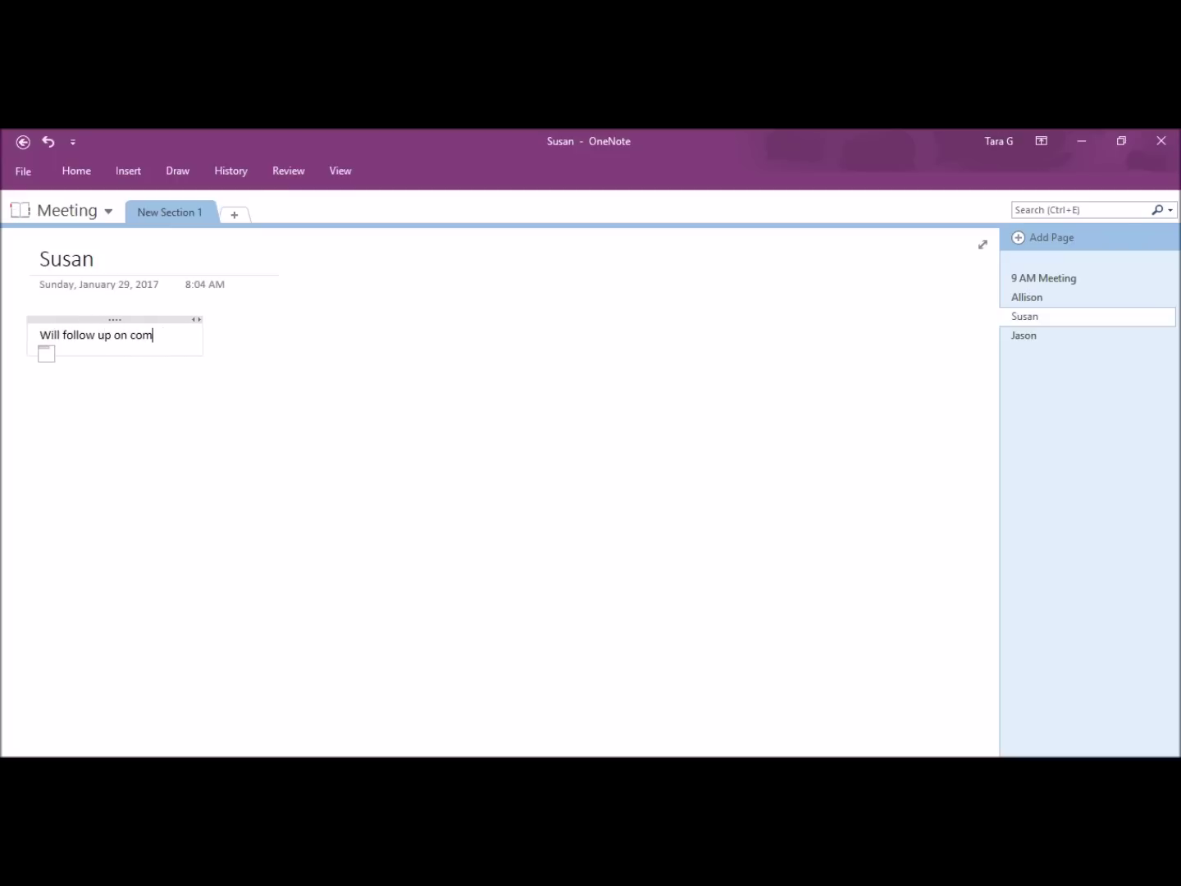
{"action": "type", "text": "ments"}
{"action": "left_click", "coordinate": [1035, 298]}
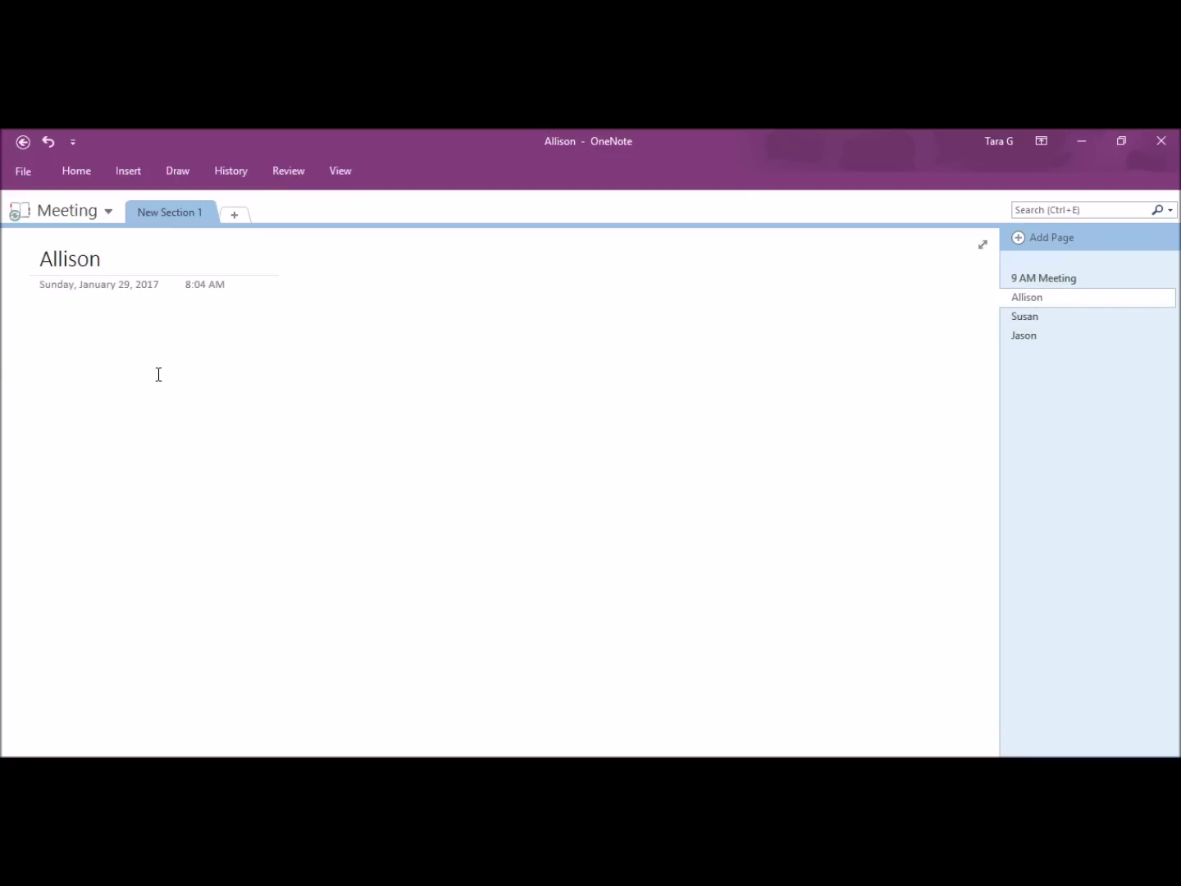
{"action": "type", "text": "Need to copy charts"}
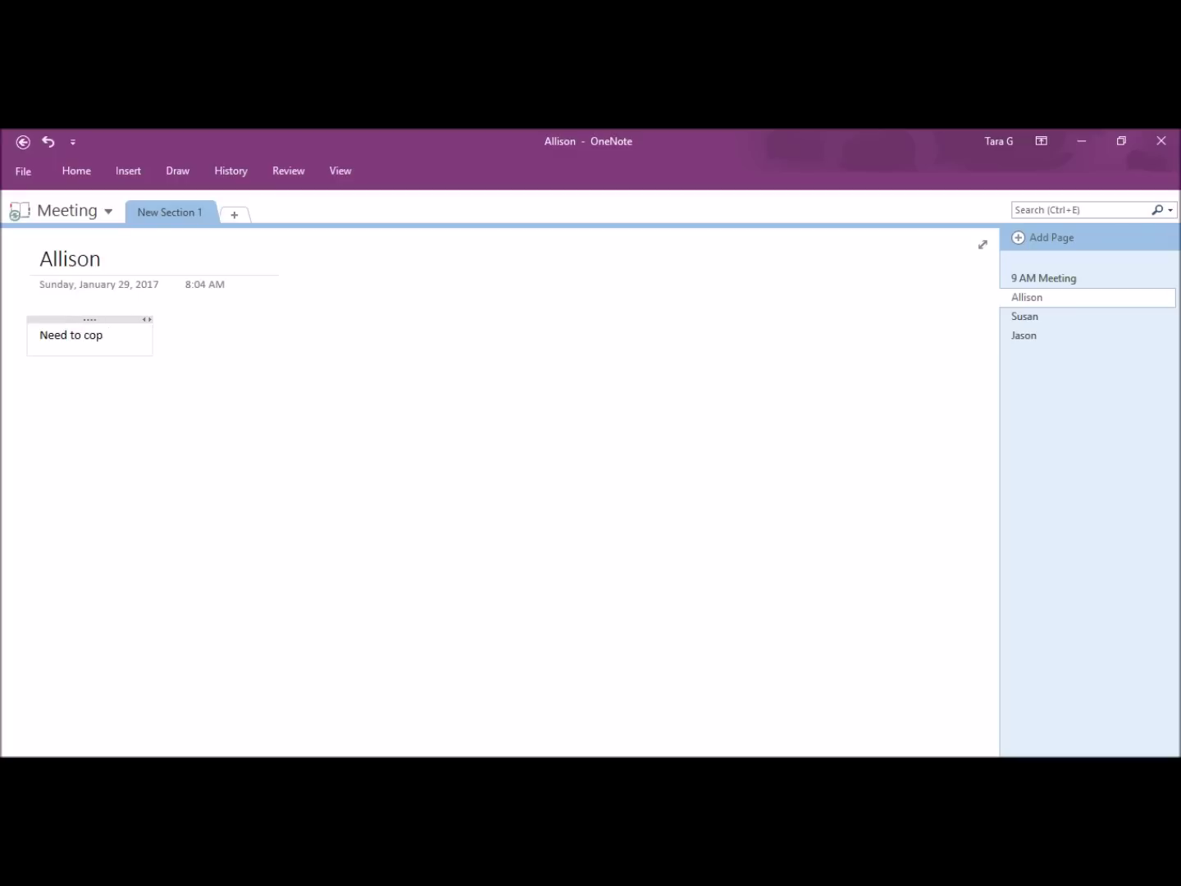
{"action": "left_click", "coordinate": [178, 170]}
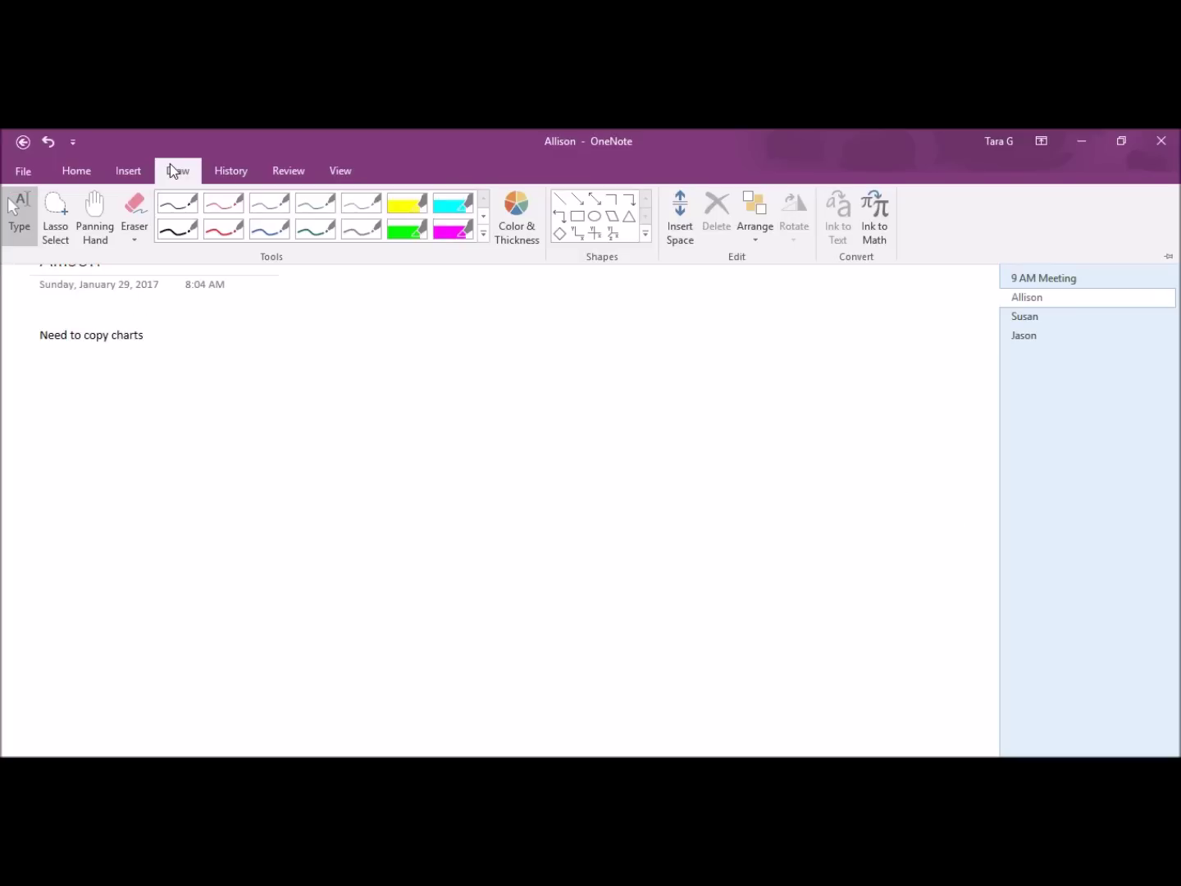
{"action": "left_click", "coordinate": [178, 208]}
{"action": "mouse_move", "coordinate": [365, 437]}
{"action": "left_mouse_down"}
{"action": "mouse_move", "coordinate": [199, 448]}
{"action": "mouse_move", "coordinate": [261, 527]}
{"action": "mouse_move", "coordinate": [365, 451]}
{"action": "left_mouse_up"}
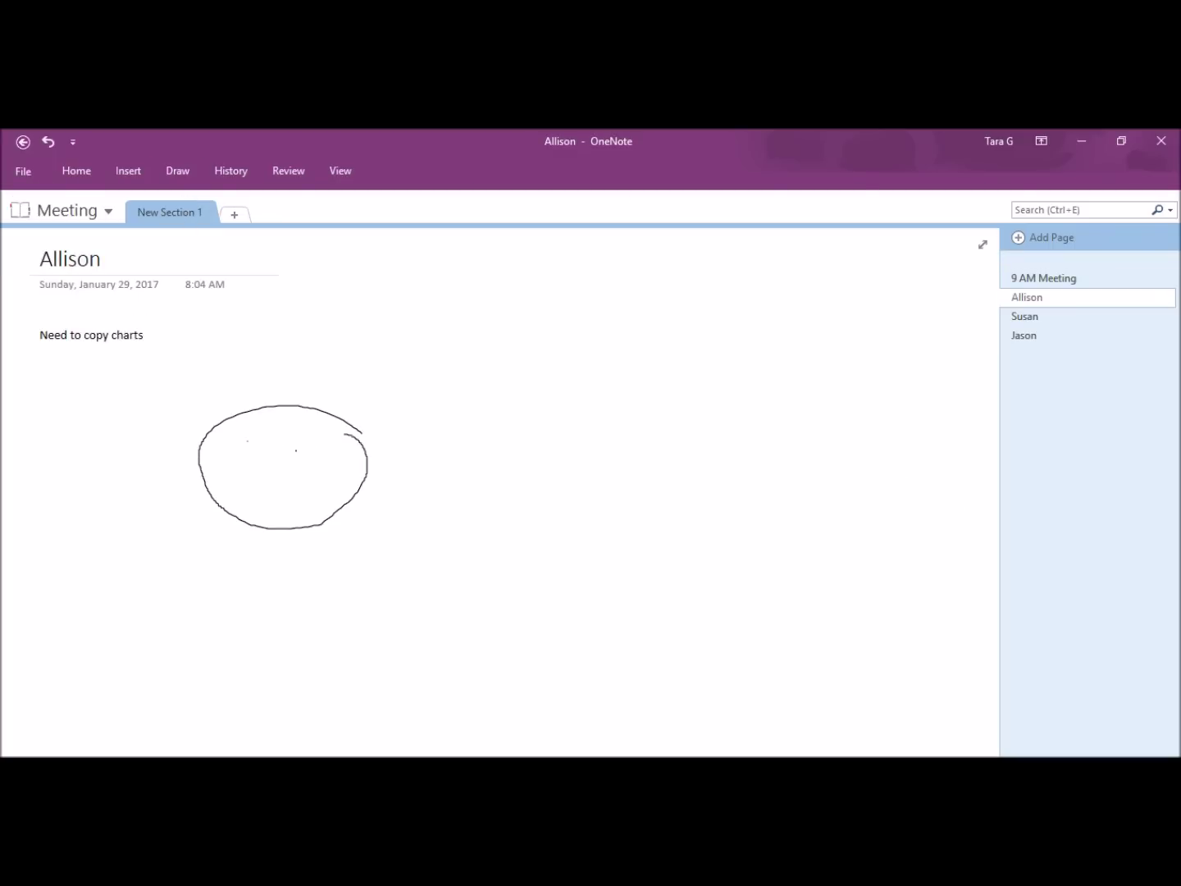
{"action": "left_click_drag", "start_coordinate": [204, 468], "coordinate": [295, 475]}
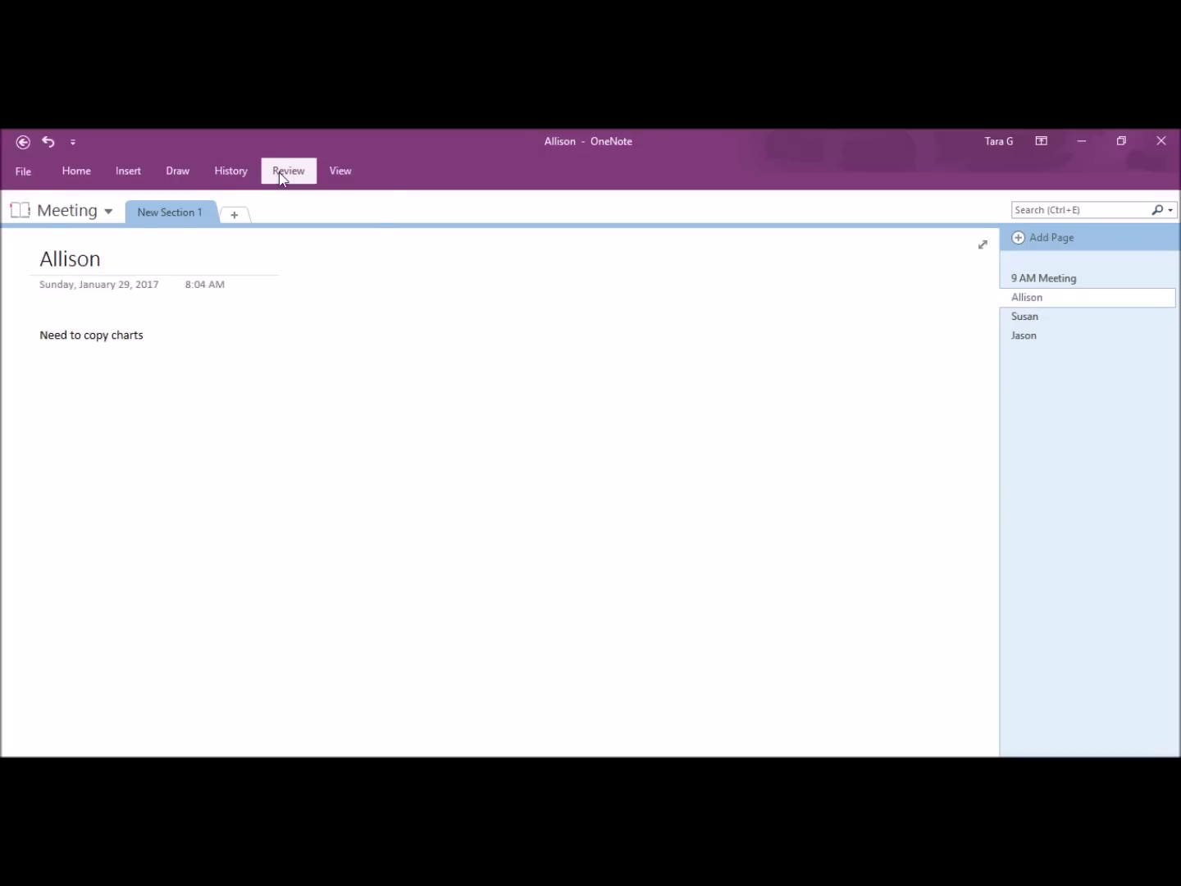
{"action": "left_click", "coordinate": [278, 172]}
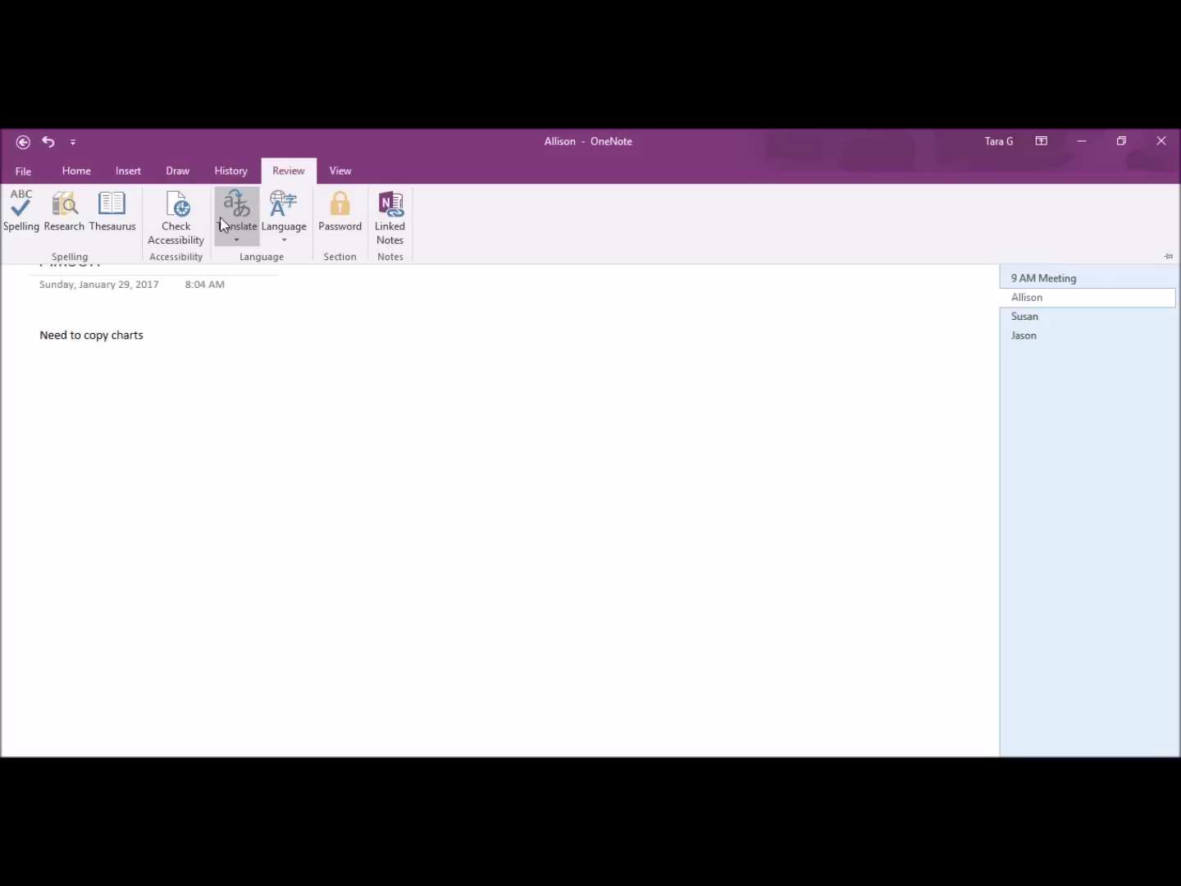
{"action": "left_click", "coordinate": [347, 175]}
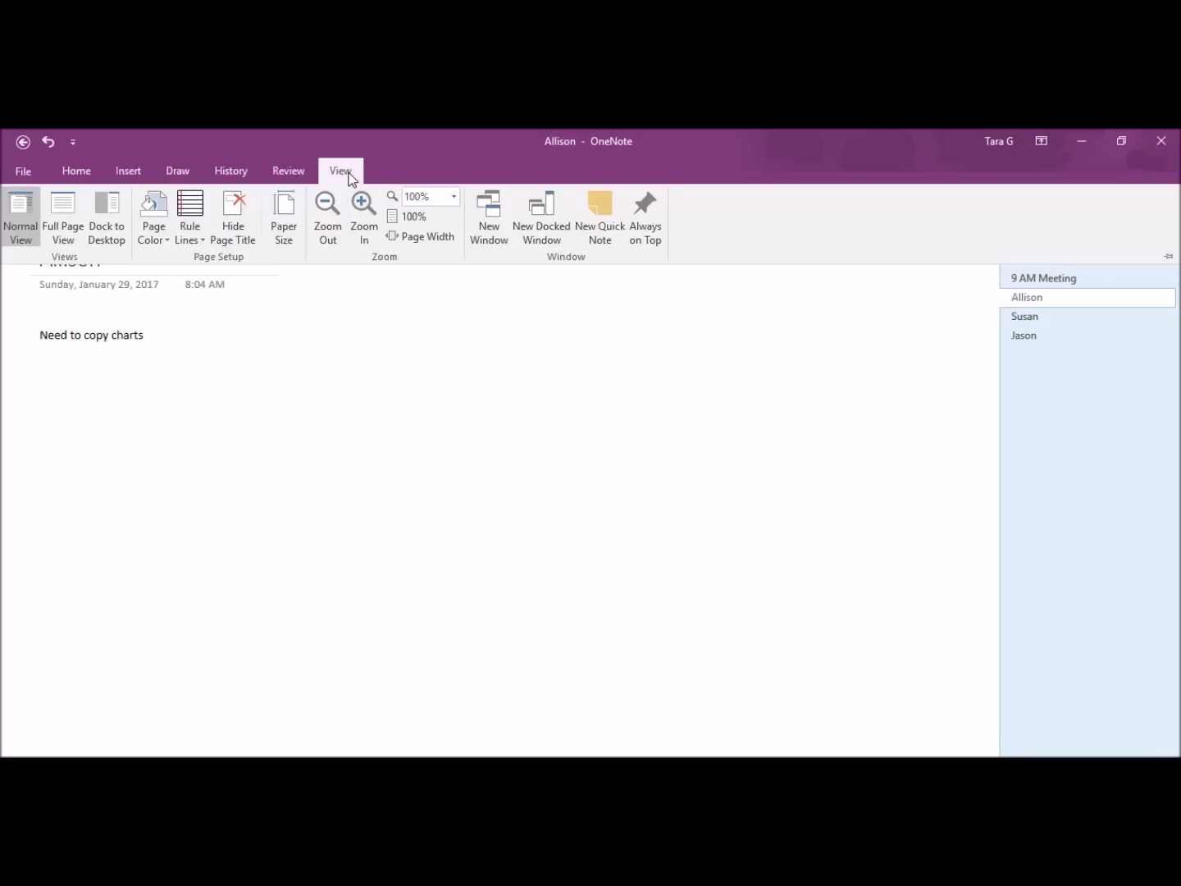
{"action": "left_click", "coordinate": [189, 212]}
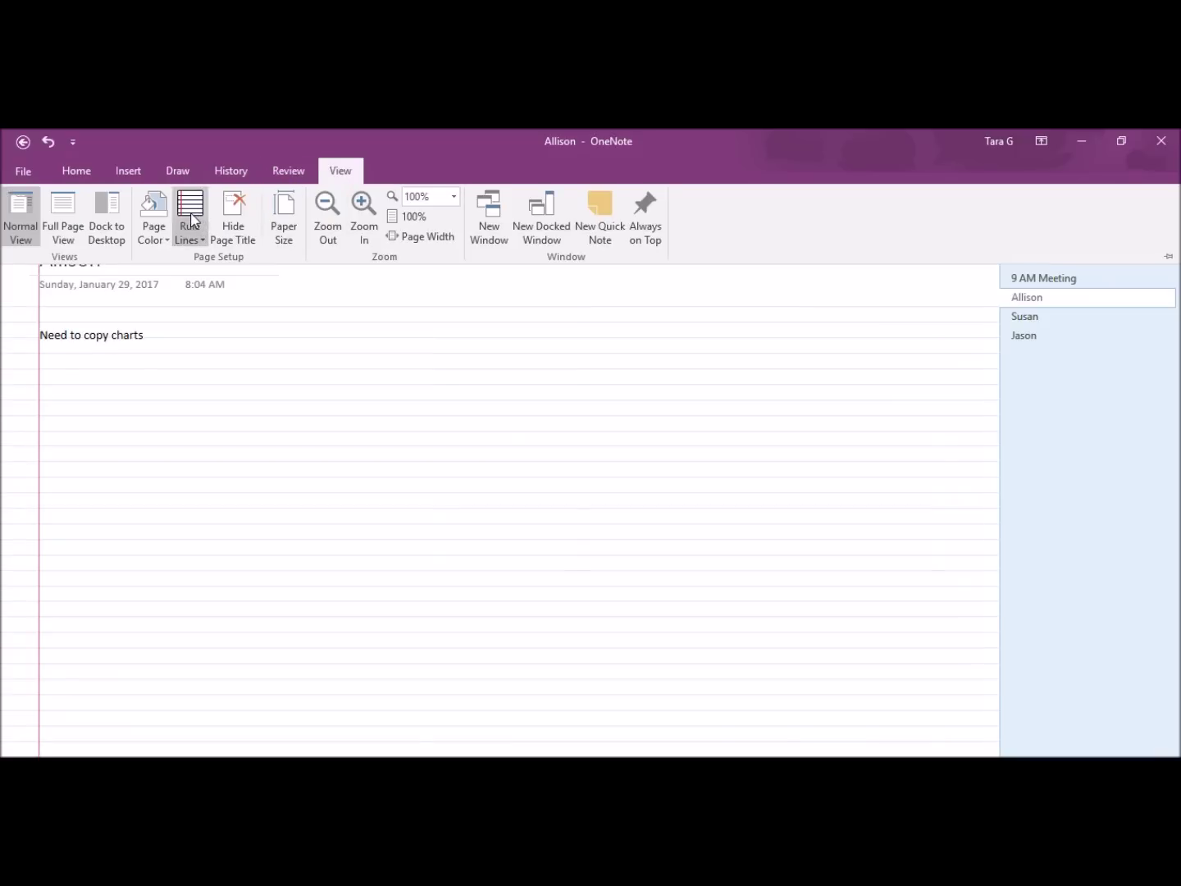
{"action": "left_click", "coordinate": [192, 218]}
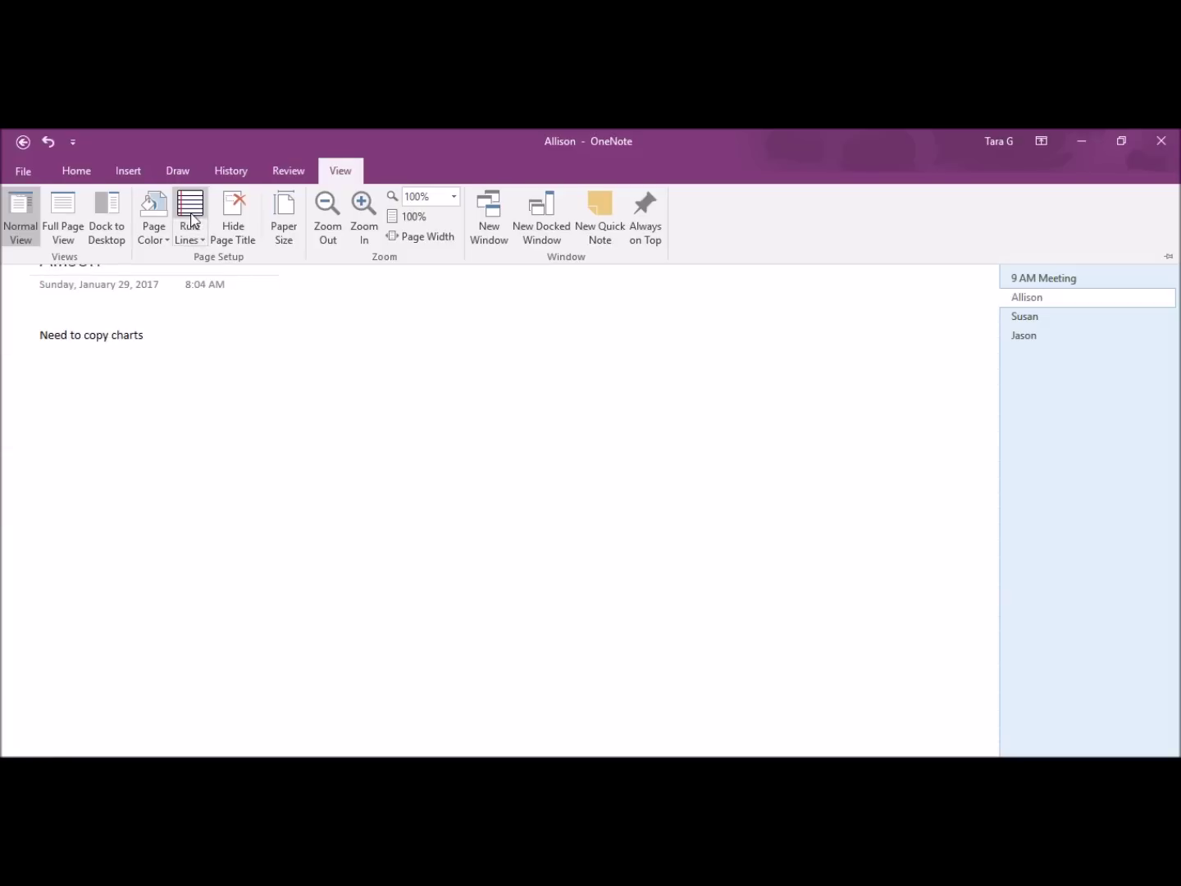
{"action": "left_click", "coordinate": [215, 174]}
Step: Rename New Section 1 to People and add another new section
{"action": "double_click", "coordinate": [176, 169]}
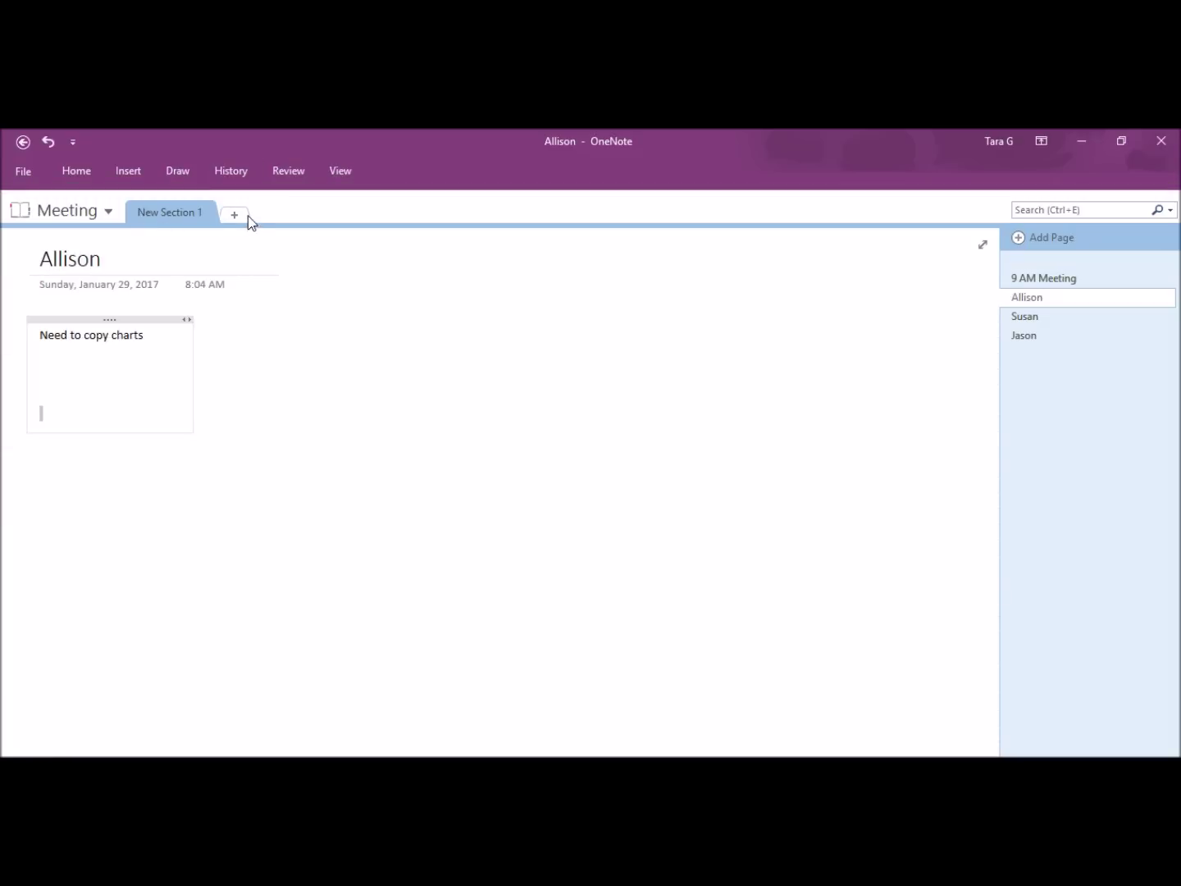
{"action": "right_click", "coordinate": [190, 215]}
{"action": "left_click", "coordinate": [232, 224]}
{"action": "type", "text": "People"}
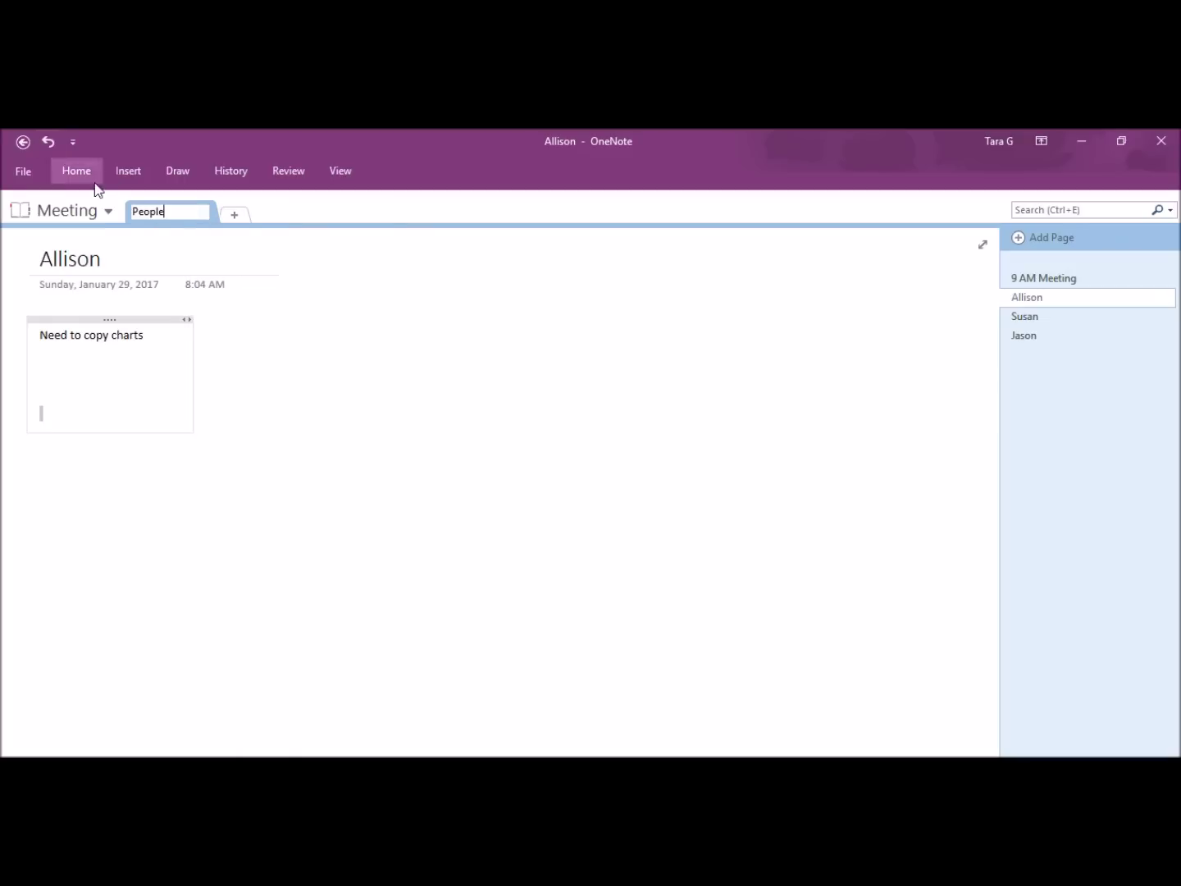
{"action": "left_click", "coordinate": [244, 219]}
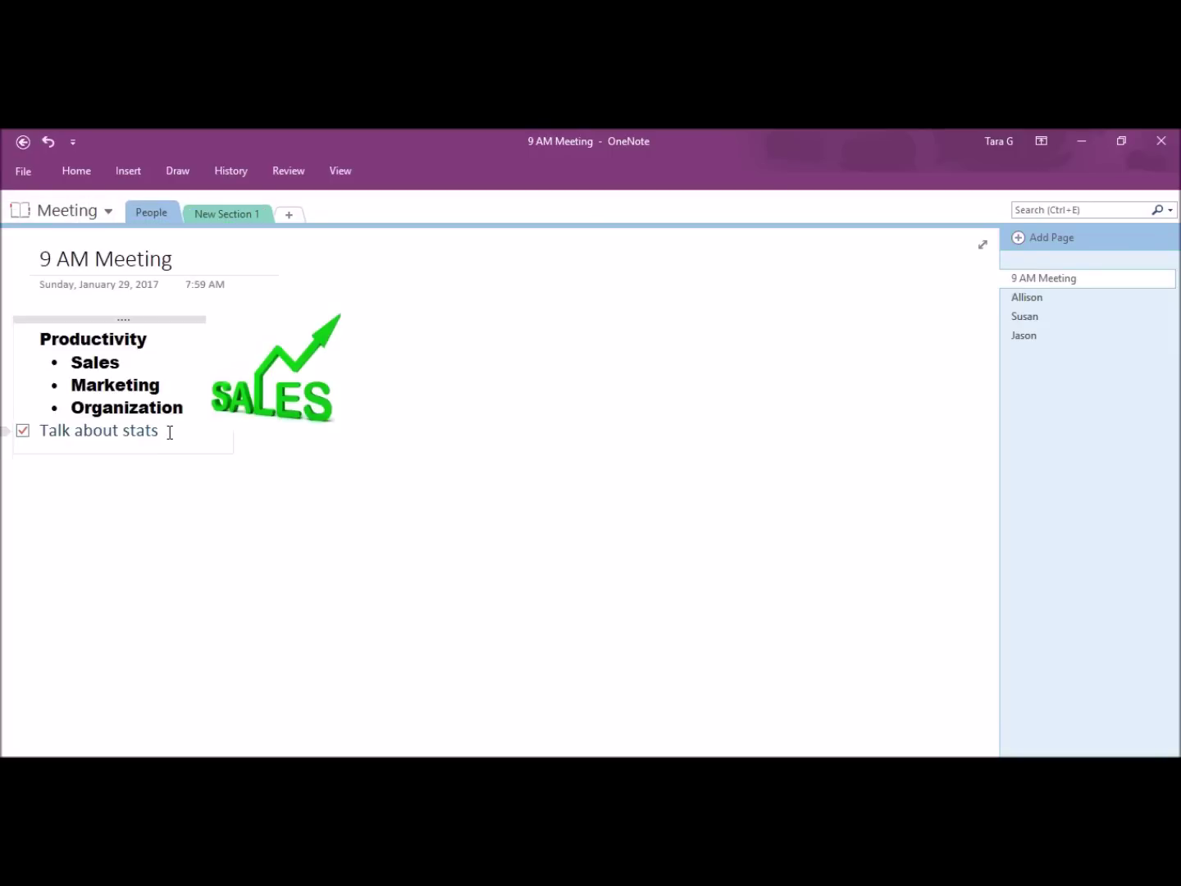
Step: Add a 'Follow up' to-do item and correct 'Powerpoint' to 'PowerPoint'
{"action": "key", "text": "Return"}
{"action": "type", "text": "Follow Uo"}
{"action": "key", "text": "BackSpace"}
{"action": "key", "text": "BackSpace"}
{"action": "type", "text": "up"}
{"action": "key", "text": "Return"}
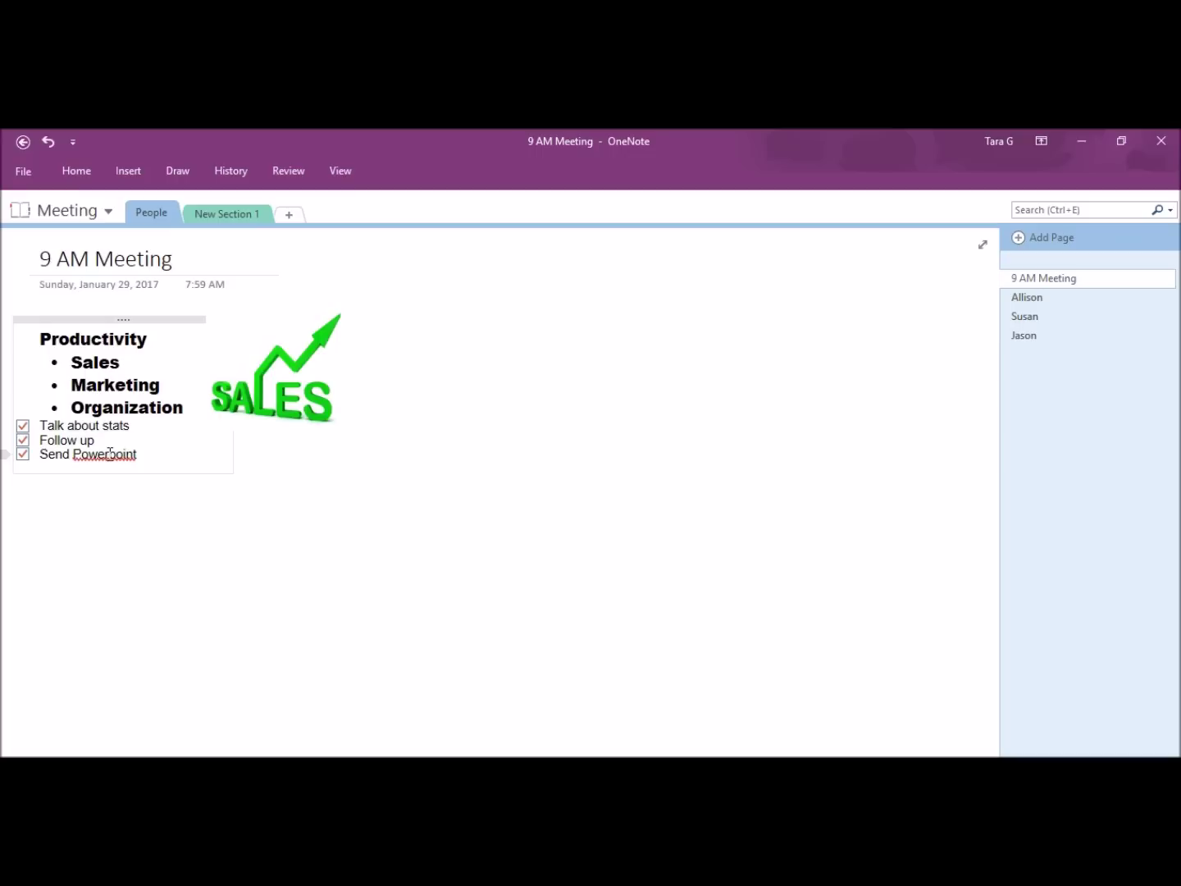
{"action": "right_click", "coordinate": [109, 455]}
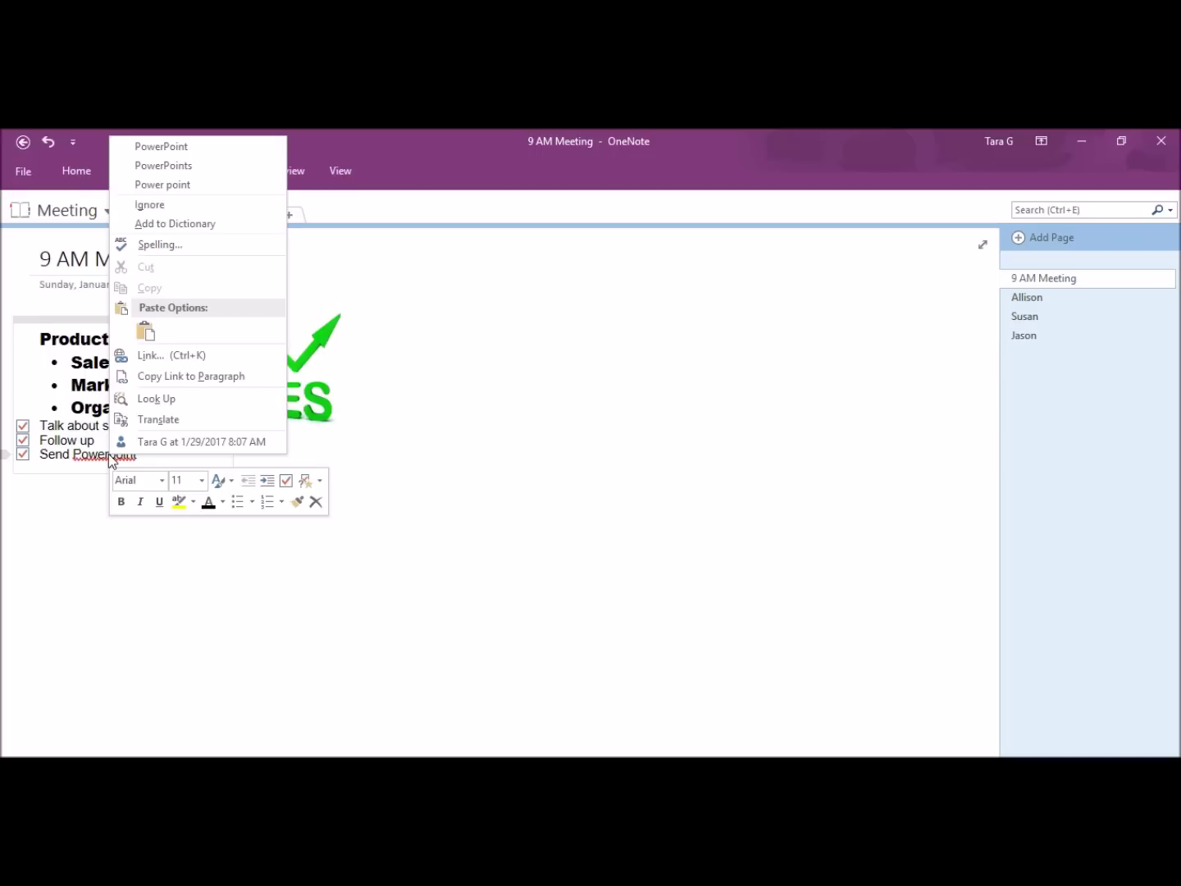
{"action": "left_click", "coordinate": [164, 146]}
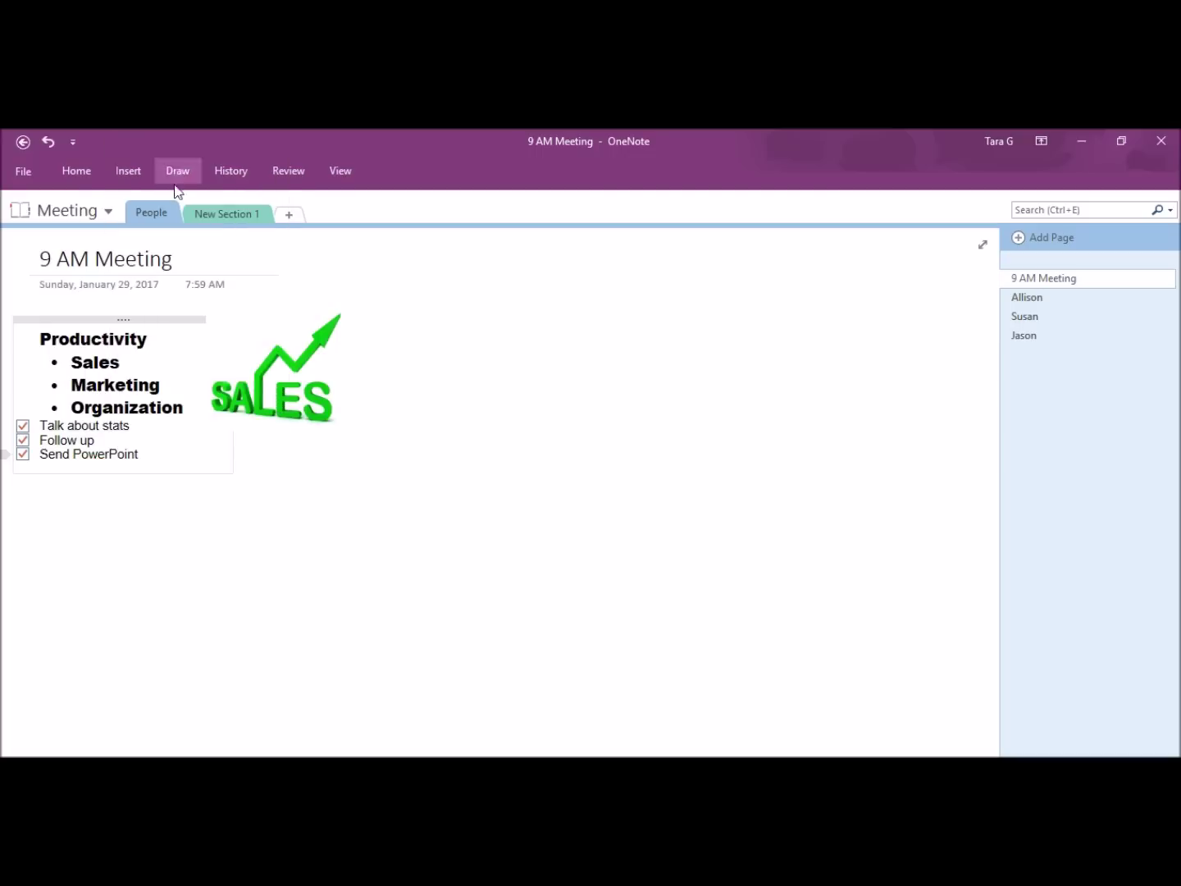
{"action": "left_click", "coordinate": [249, 536]}
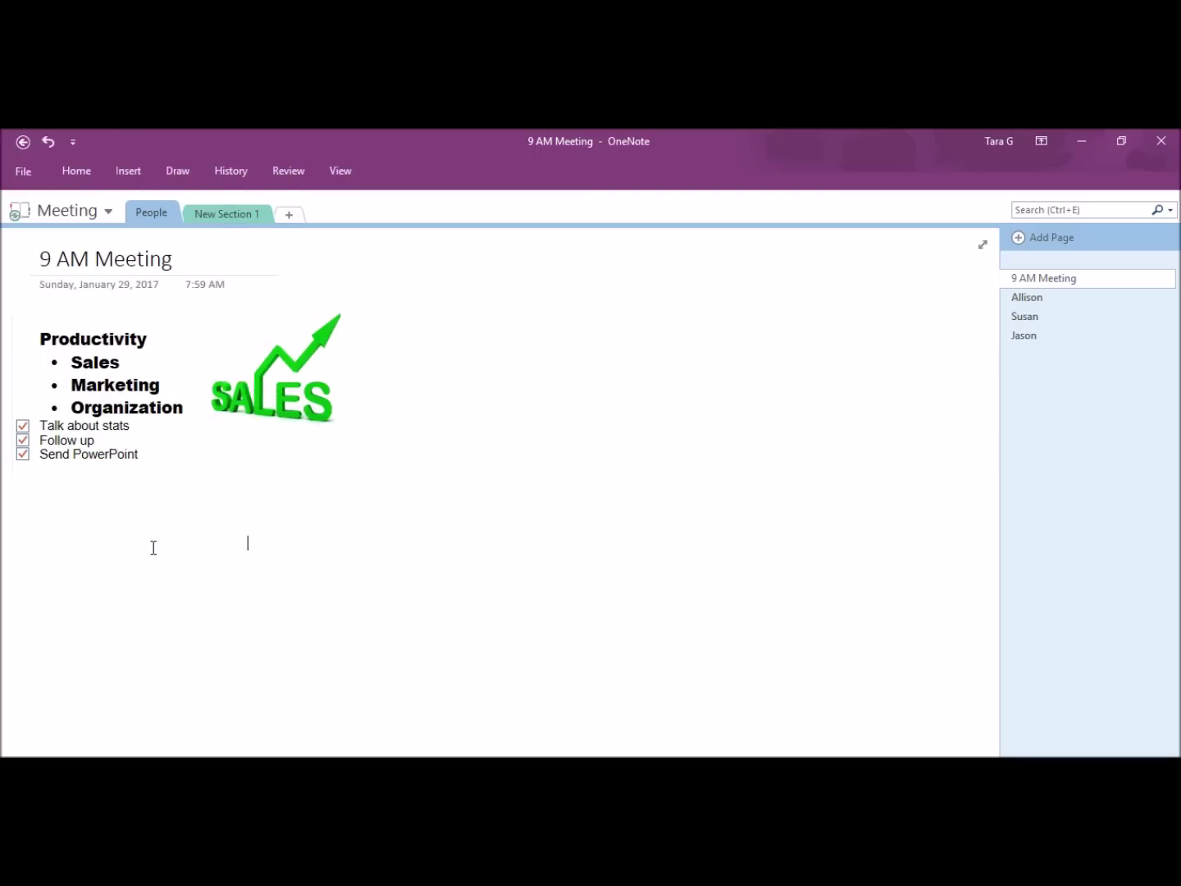
{"action": "left_click", "coordinate": [72, 211]}
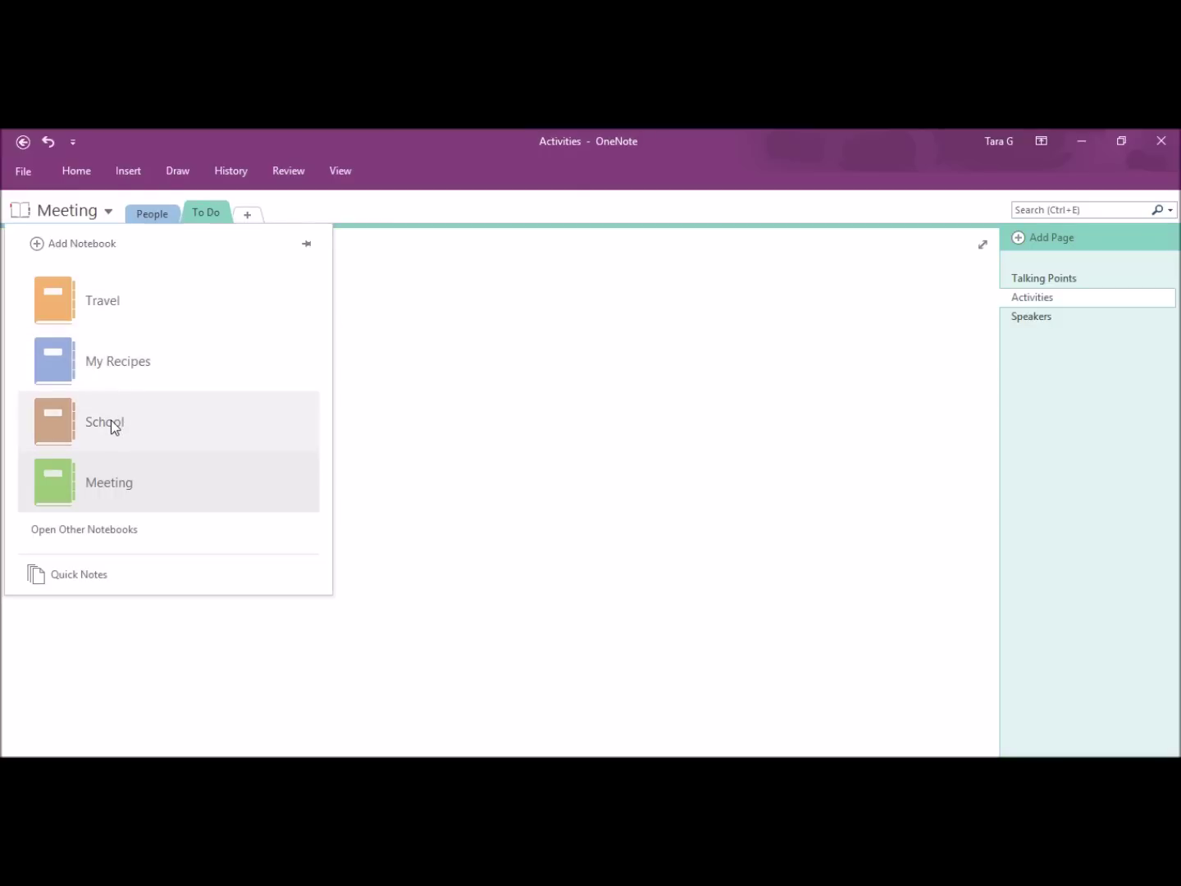
Step: Open the School notebook and create sections named Math, English and Science
{"action": "left_click", "coordinate": [111, 420]}
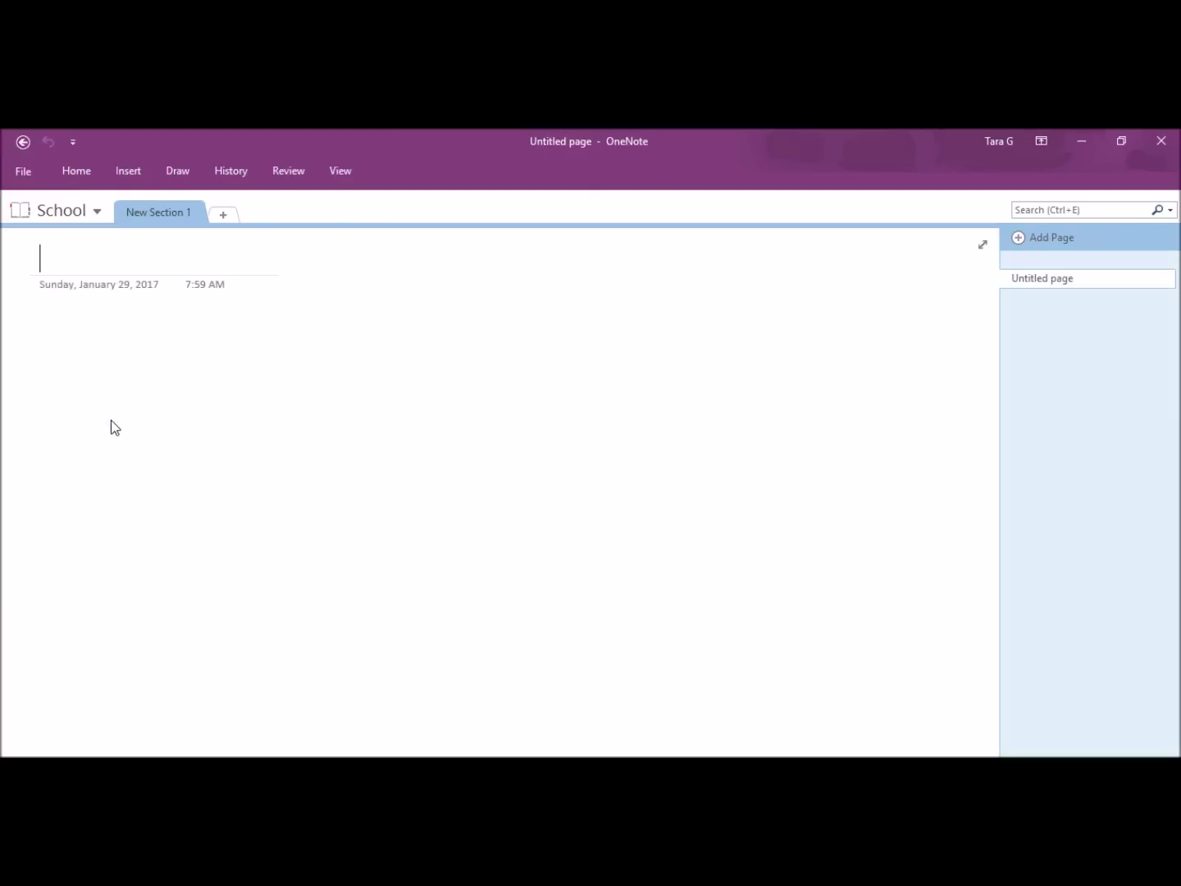
{"action": "right_click", "coordinate": [180, 216]}
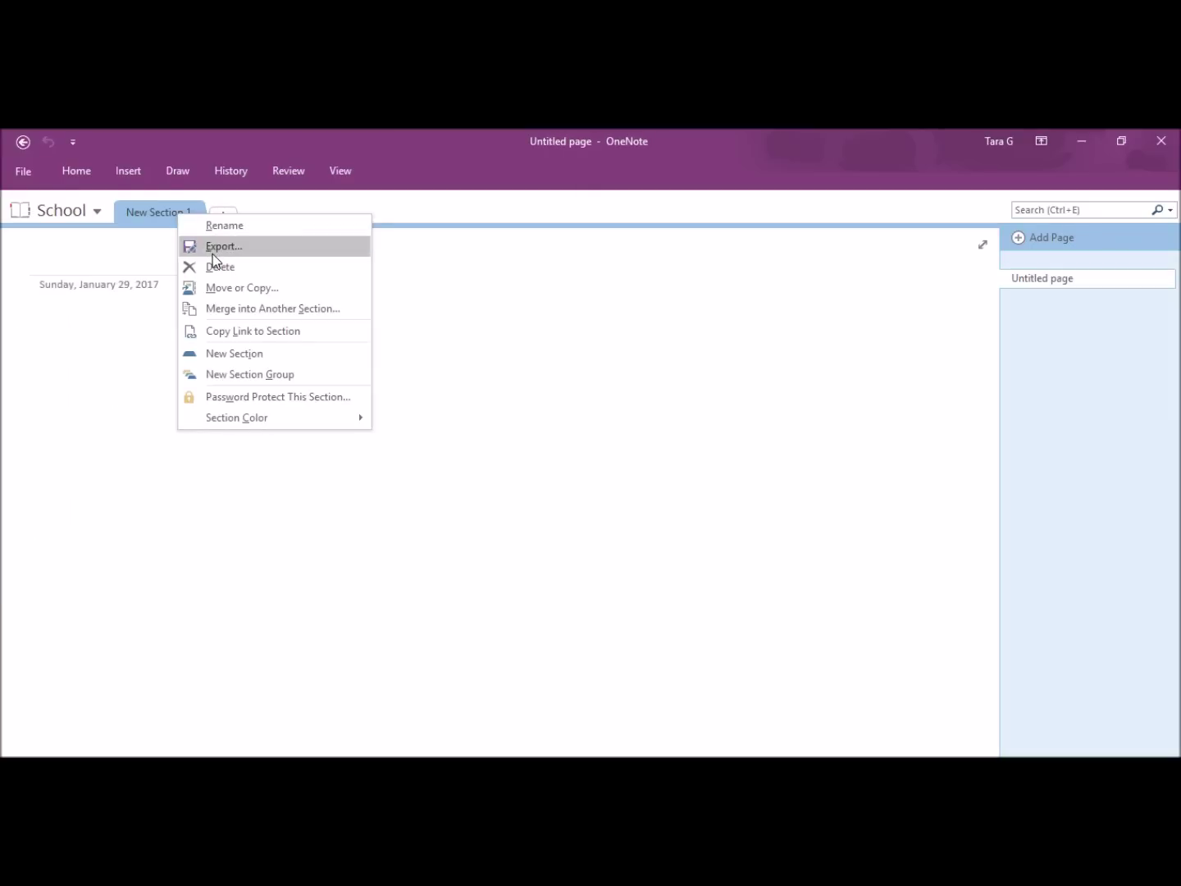
{"action": "left_click", "coordinate": [213, 225]}
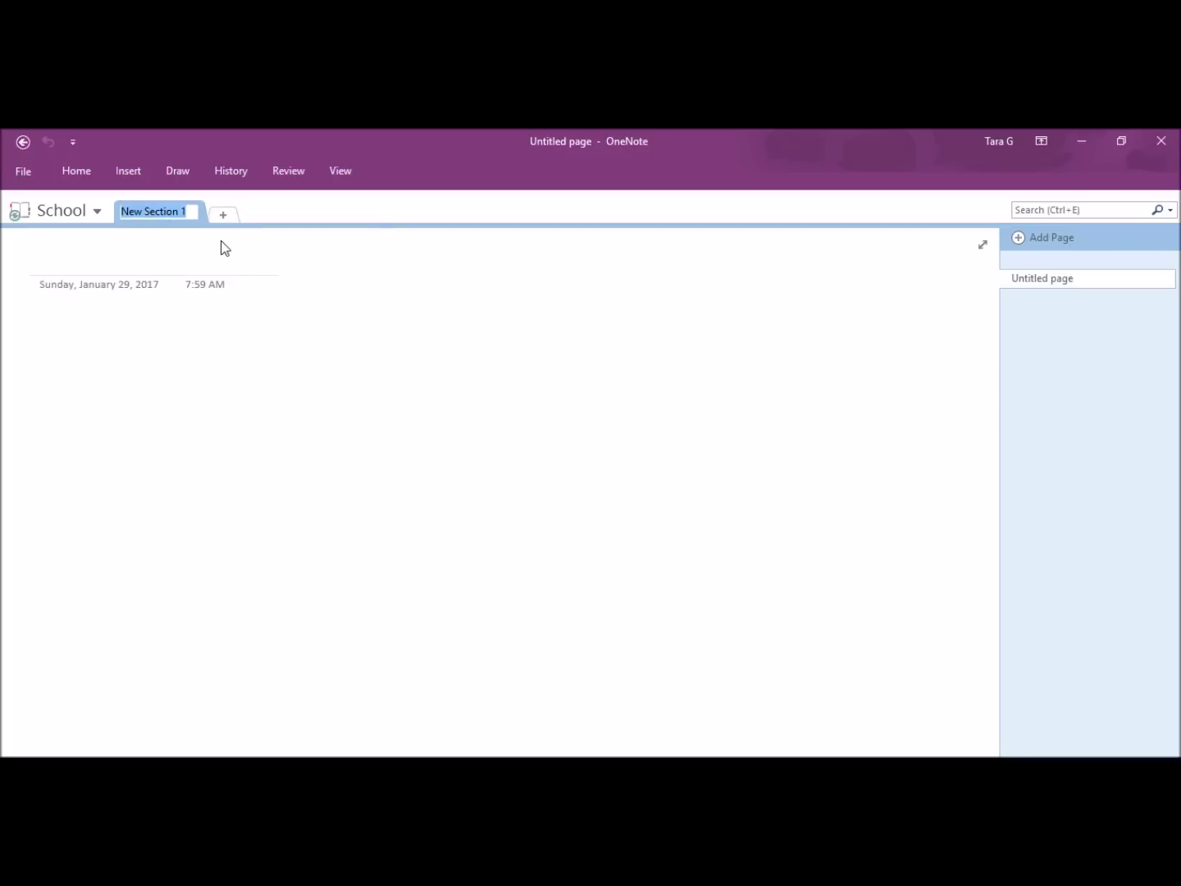
{"action": "type", "text": "Math"}
{"action": "left_click", "coordinate": [223, 215]}
{"action": "type", "text": "English"}
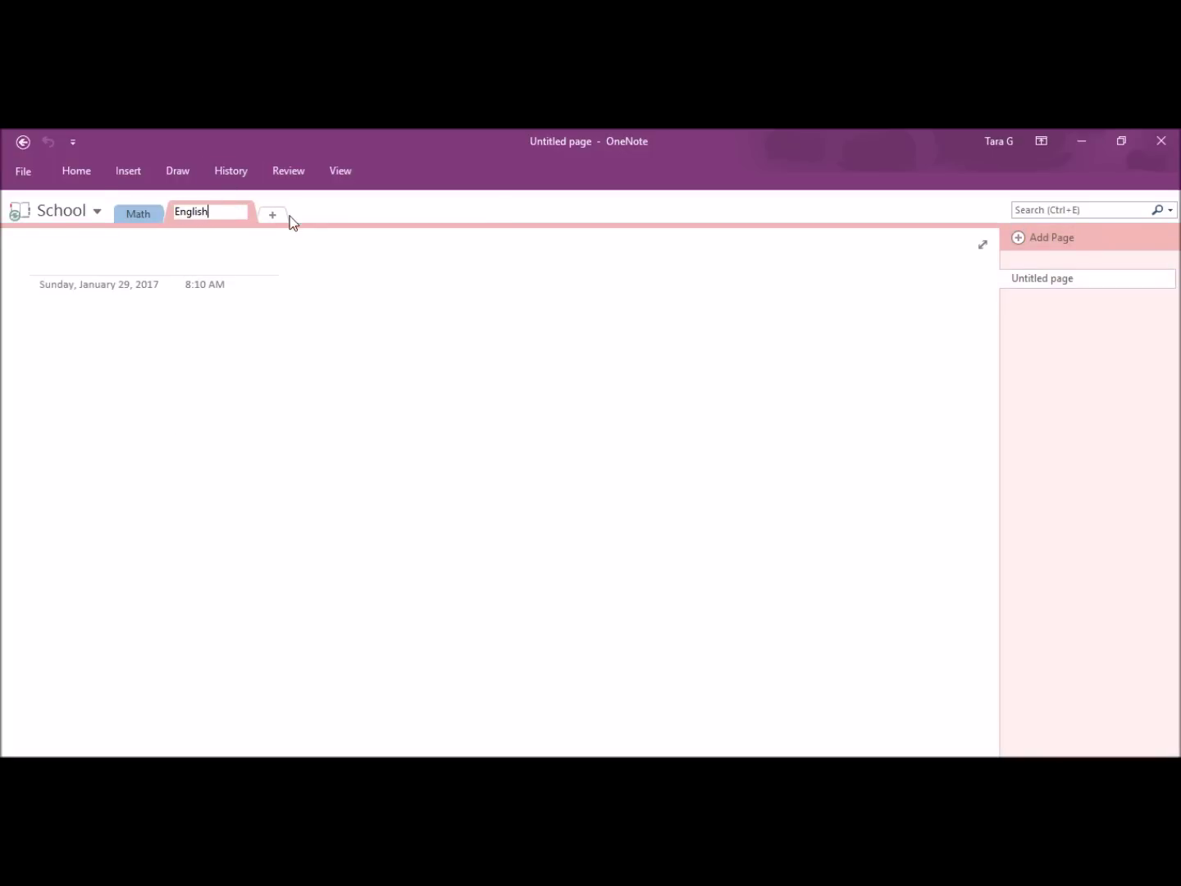
{"action": "left_click", "coordinate": [283, 218]}
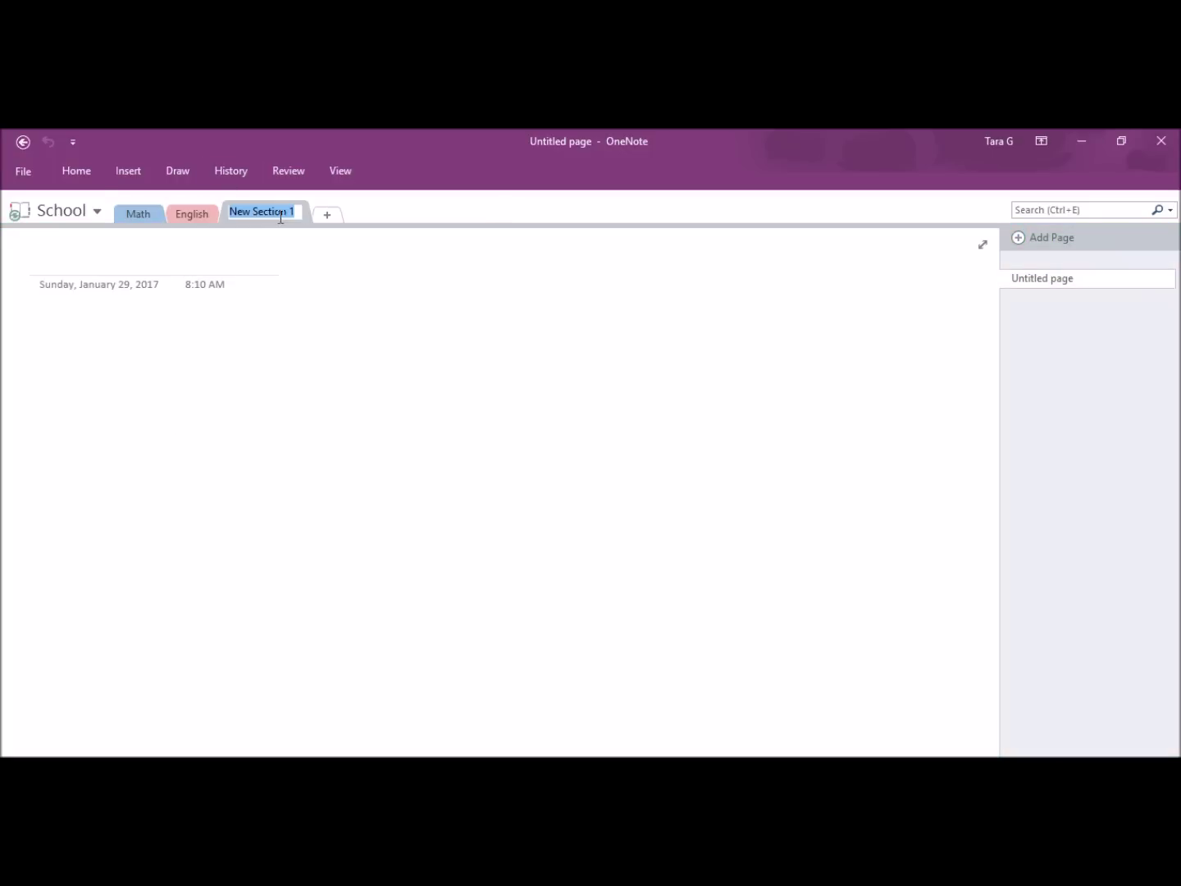
{"action": "type", "text": "Science"}
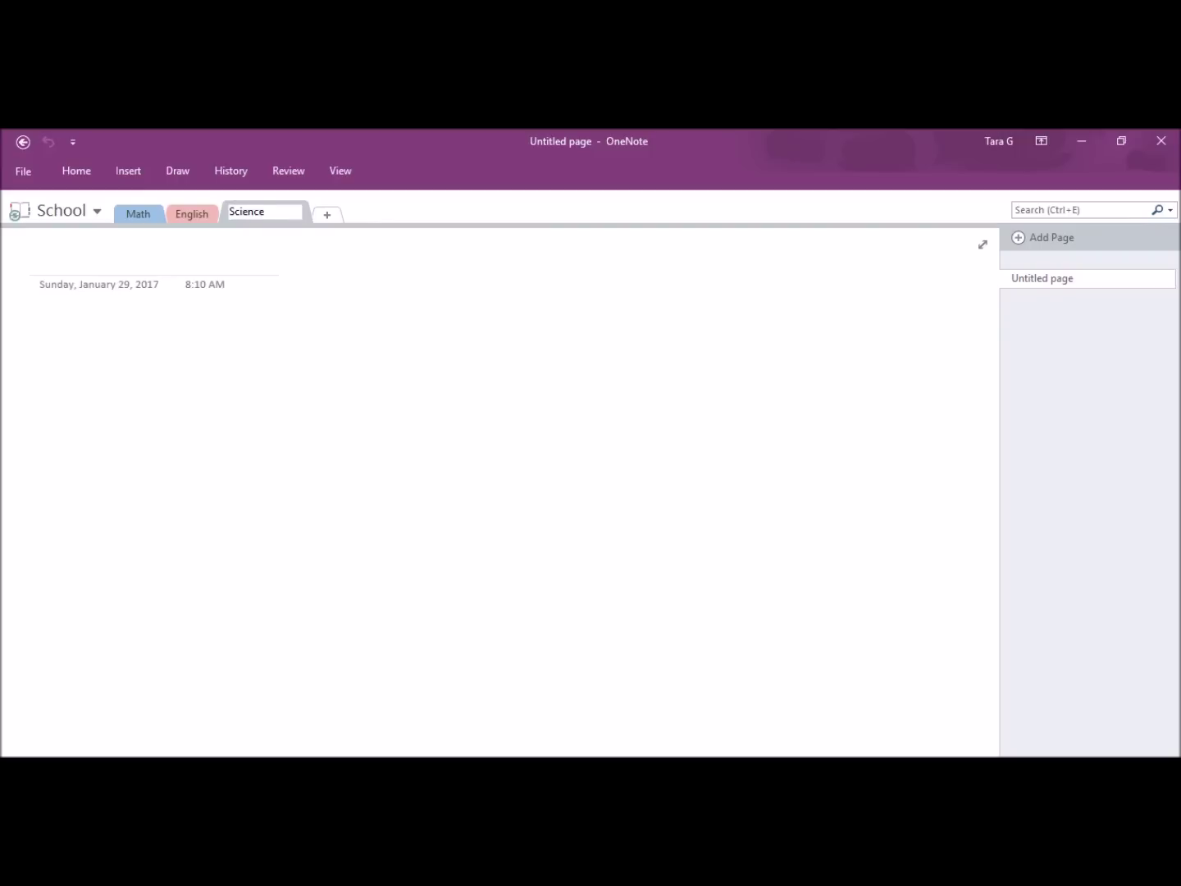
{"action": "left_click", "coordinate": [141, 216]}
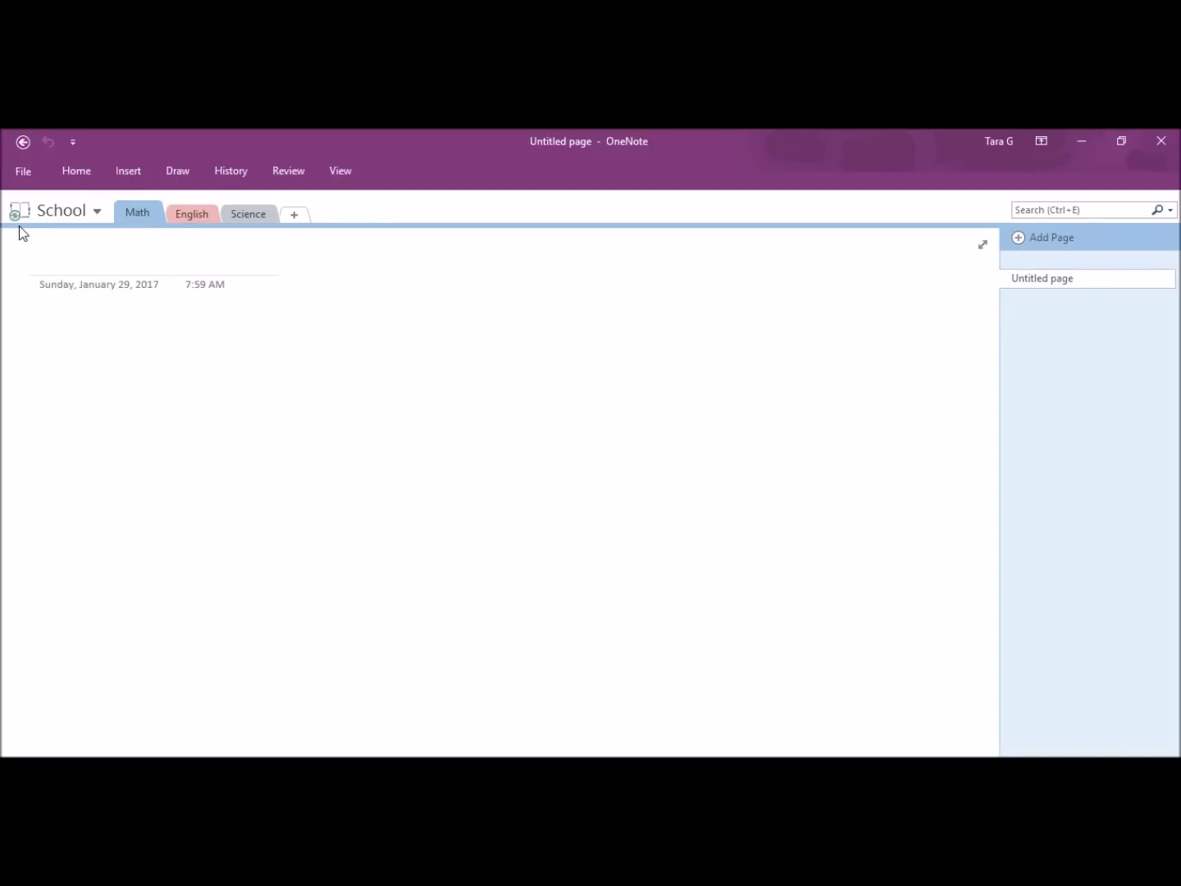
Step: Title the page '1/29 Class Notes' and add 'y=mx+b Algebra Equation' and 'Remember to read page 67'
{"action": "type", "text": "1/29"}
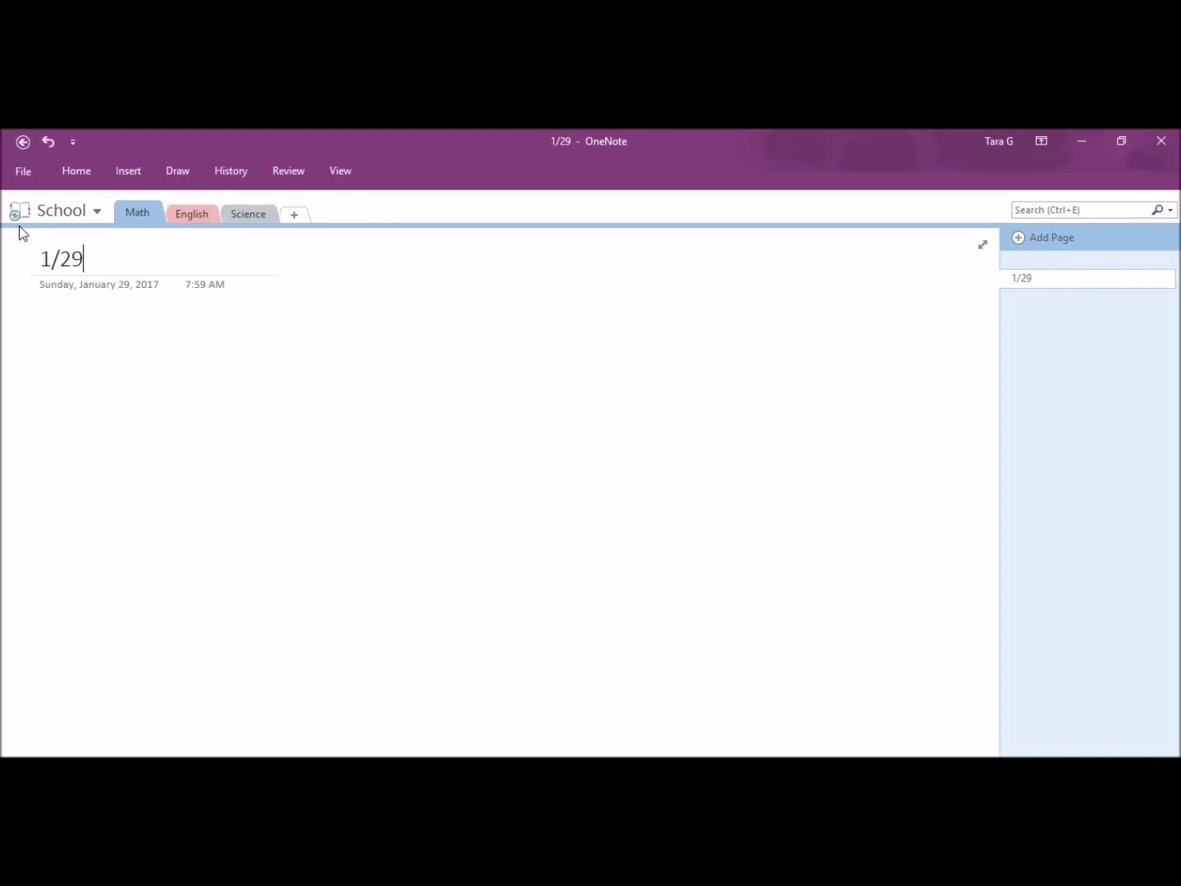
{"action": "type", "text": " Class Note "}
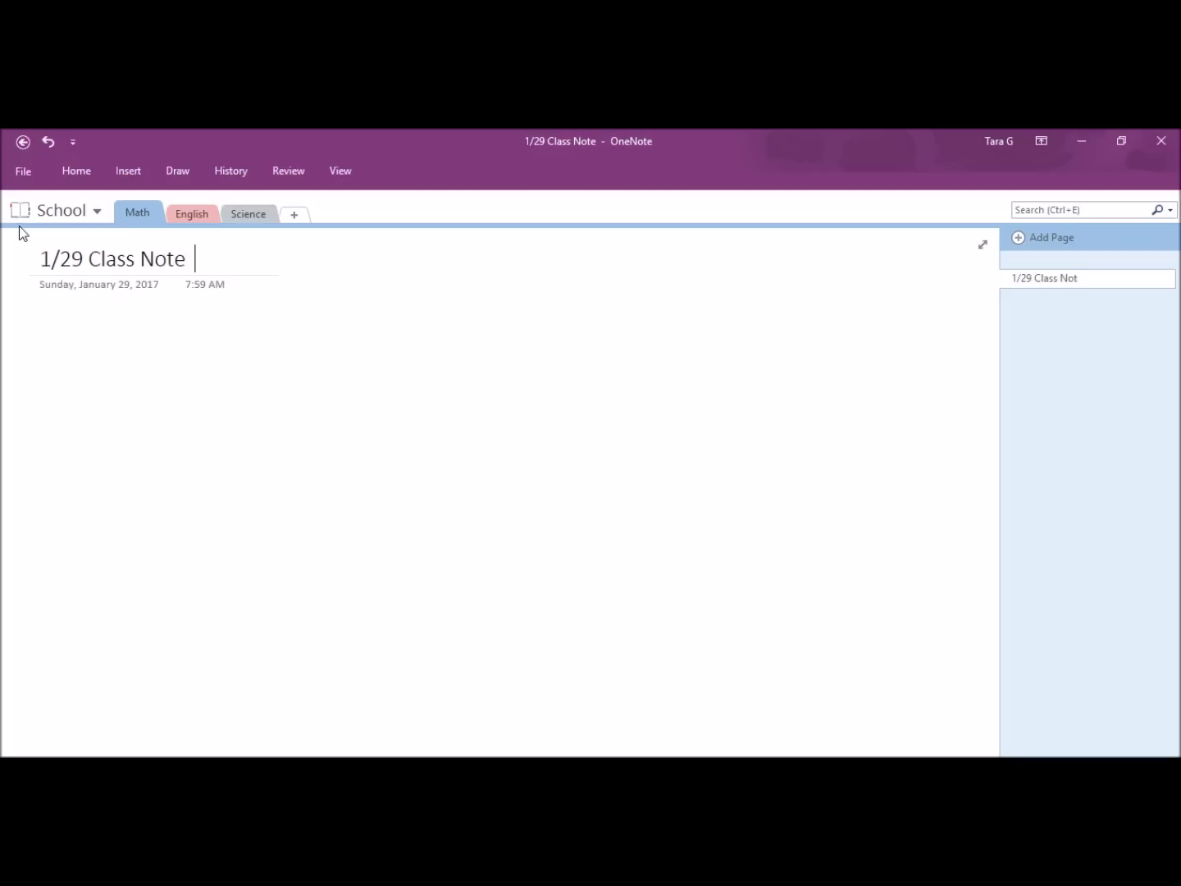
{"action": "type", "text": "s"}
{"action": "key", "text": "Return"}
{"action": "type", "text": "y"}
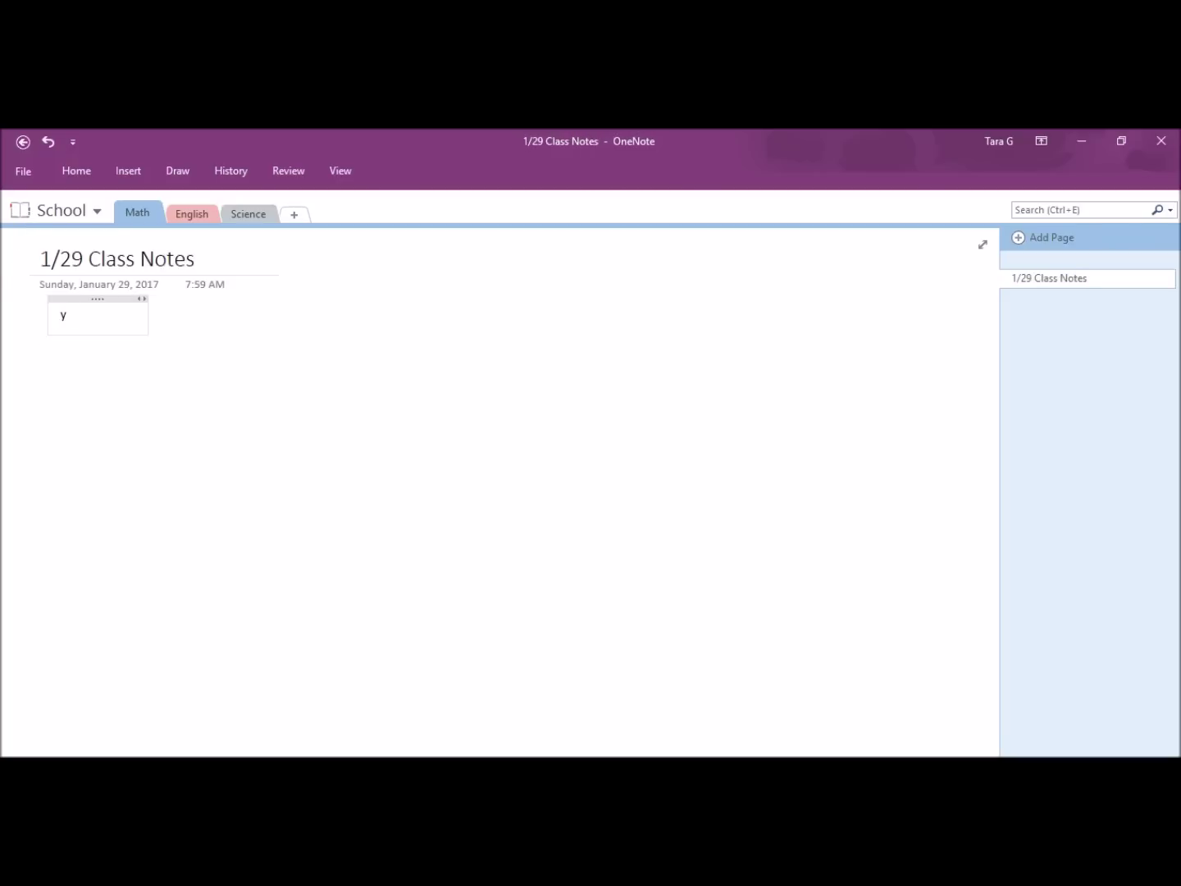
{"action": "type", "text": "=mx+b Algebra Equation"}
{"action": "key", "text": "Return"}
{"action": "key", "text": "Return"}
{"action": "type", "text": "Remember to read page 67"}
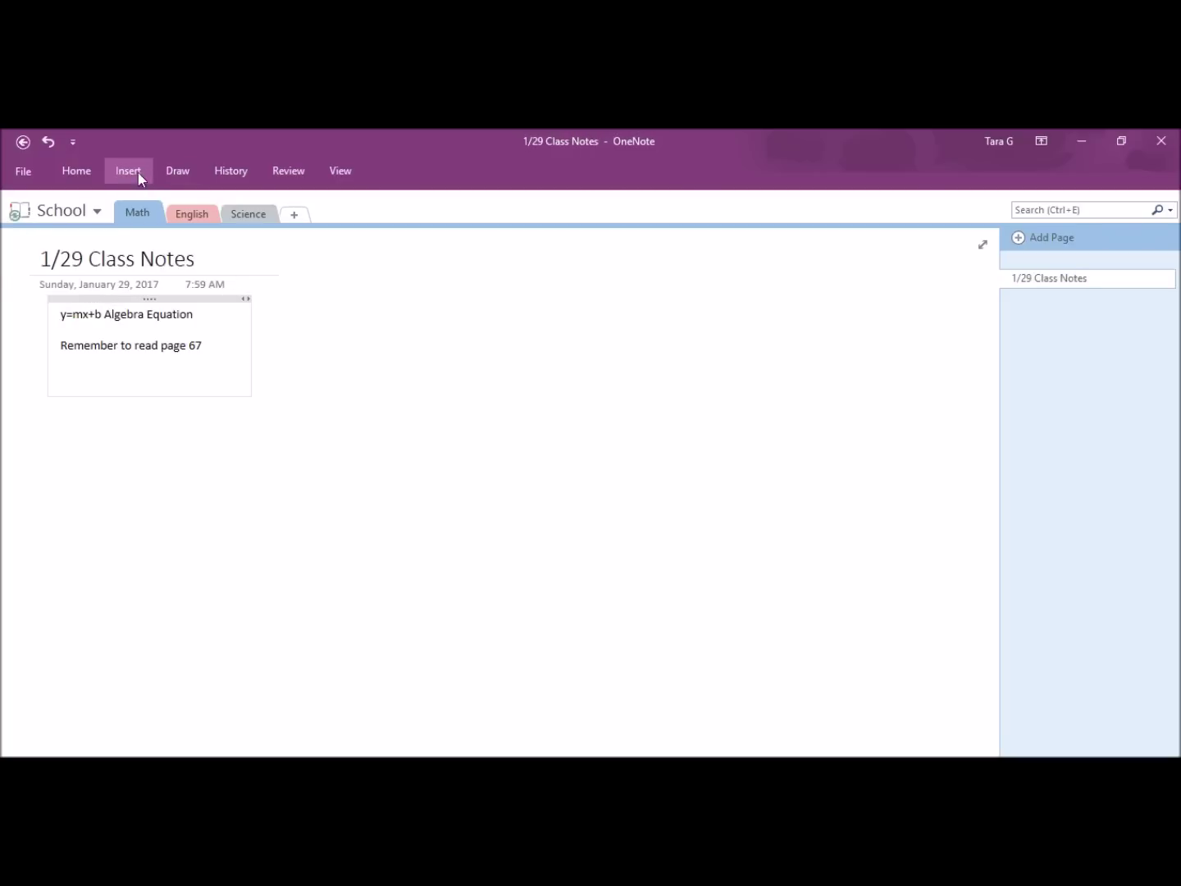
Step: Draw an L-shaped graph axes and a four-quadrant axes on the page
{"action": "left_click", "coordinate": [170, 170]}
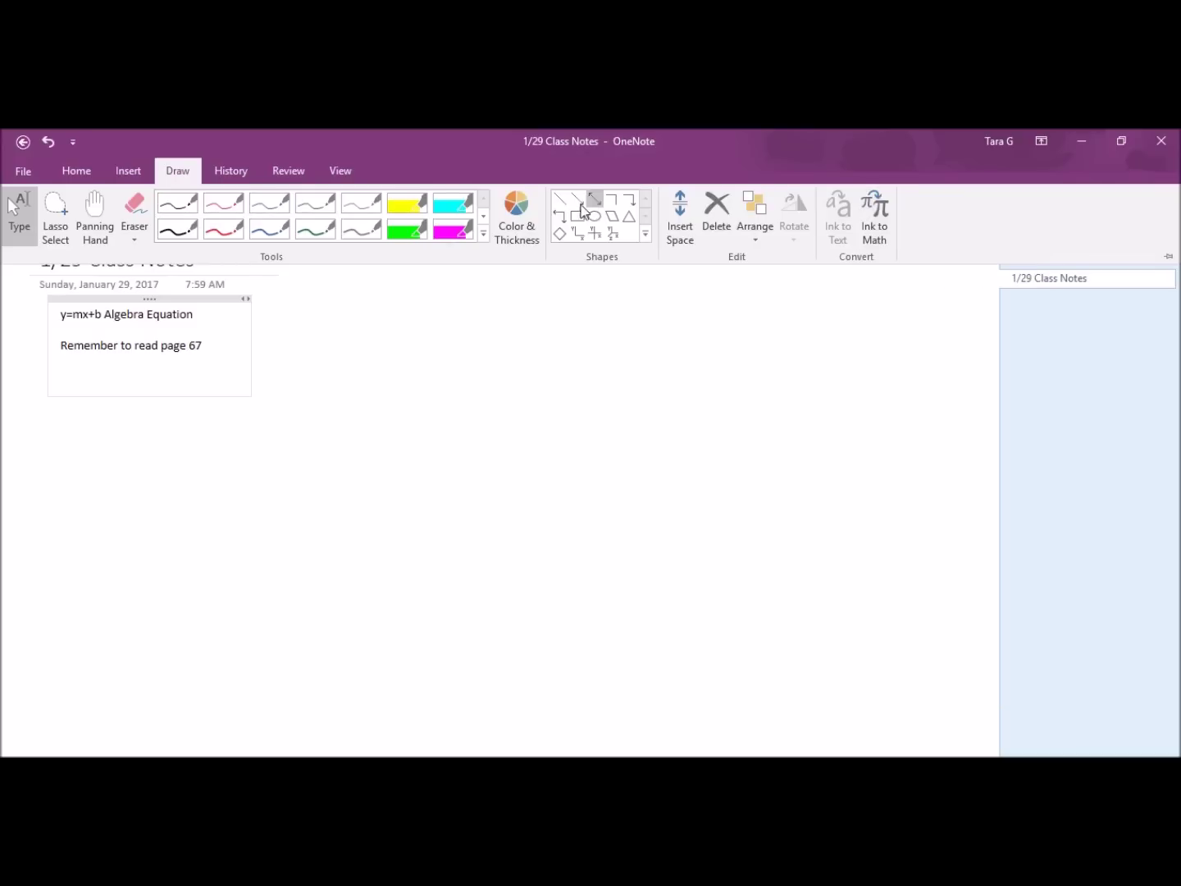
{"action": "left_click", "coordinate": [578, 234]}
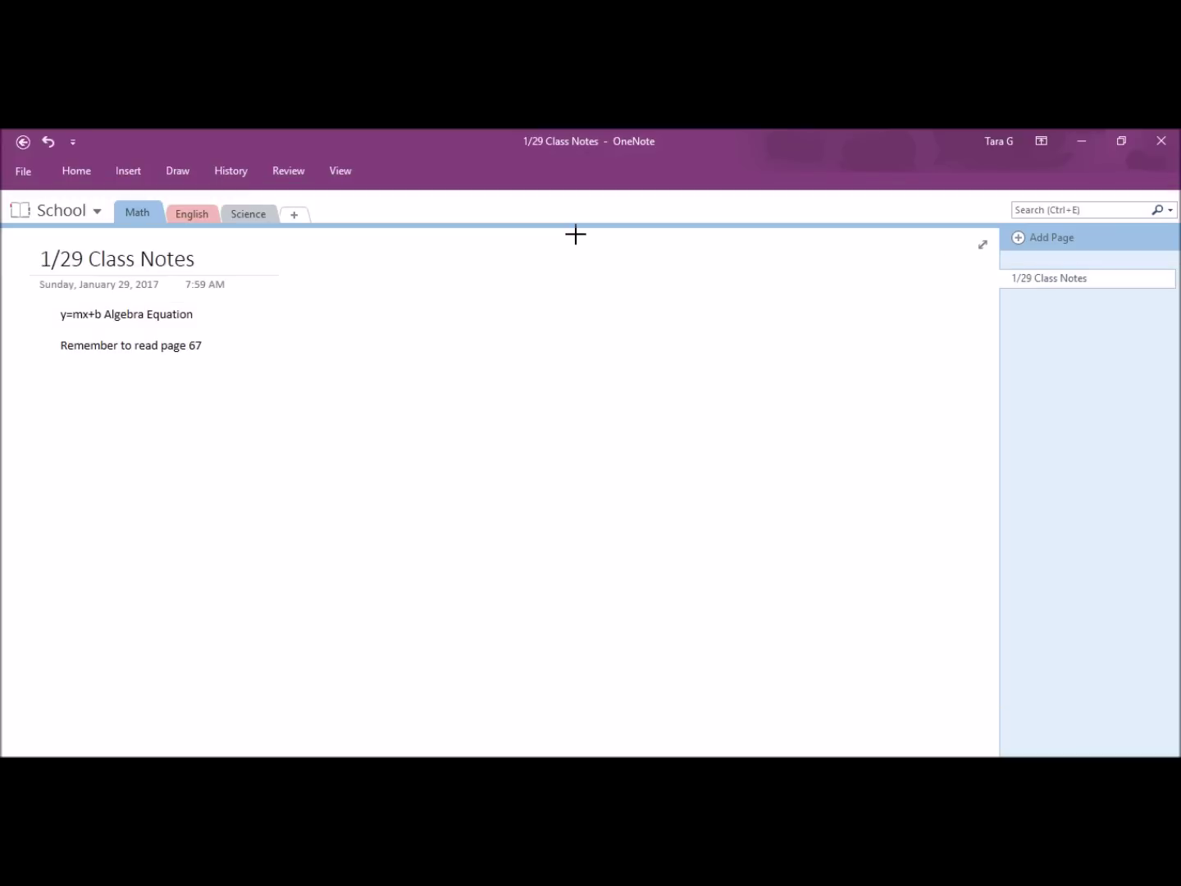
{"action": "left_click_drag", "start_coordinate": [102, 390], "coordinate": [226, 495]}
{"action": "left_click", "coordinate": [165, 457]}
{"action": "left_click", "coordinate": [177, 171]}
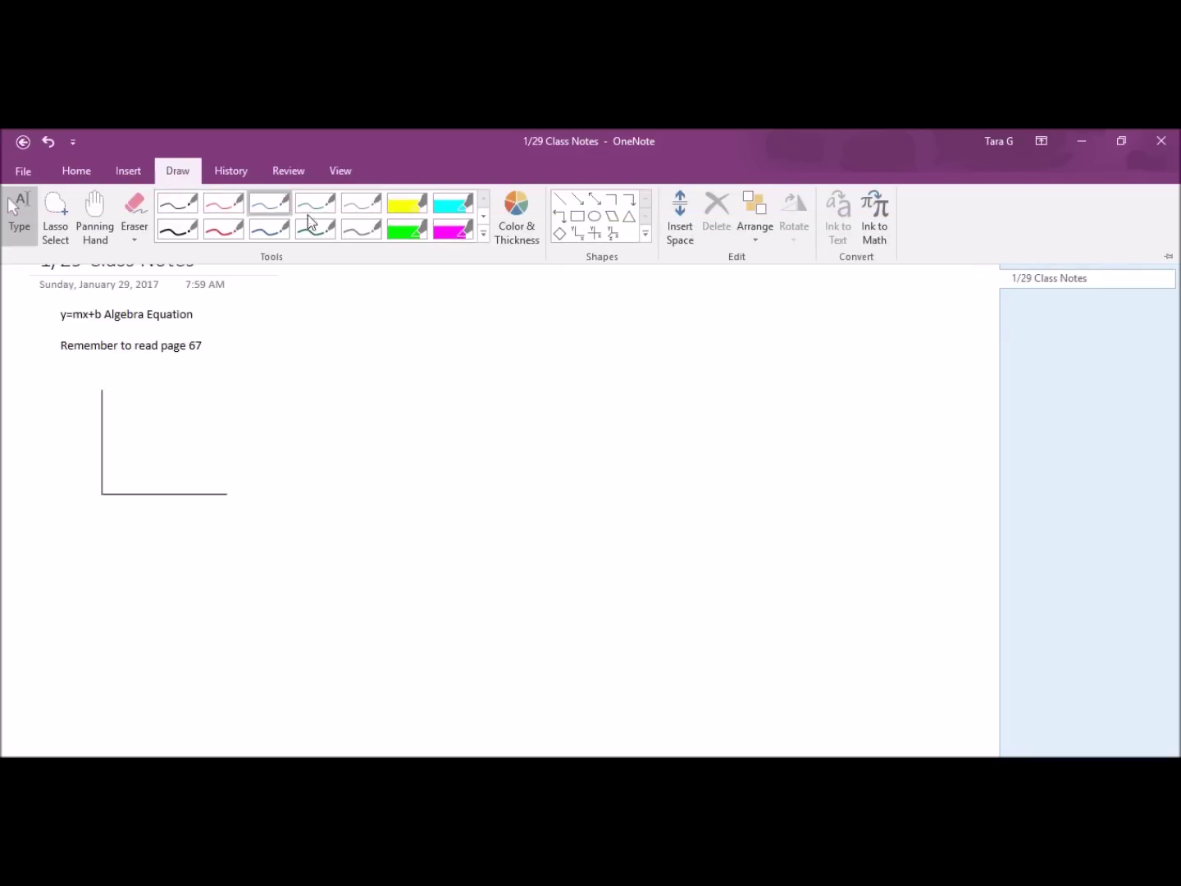
{"action": "left_click", "coordinate": [611, 234]}
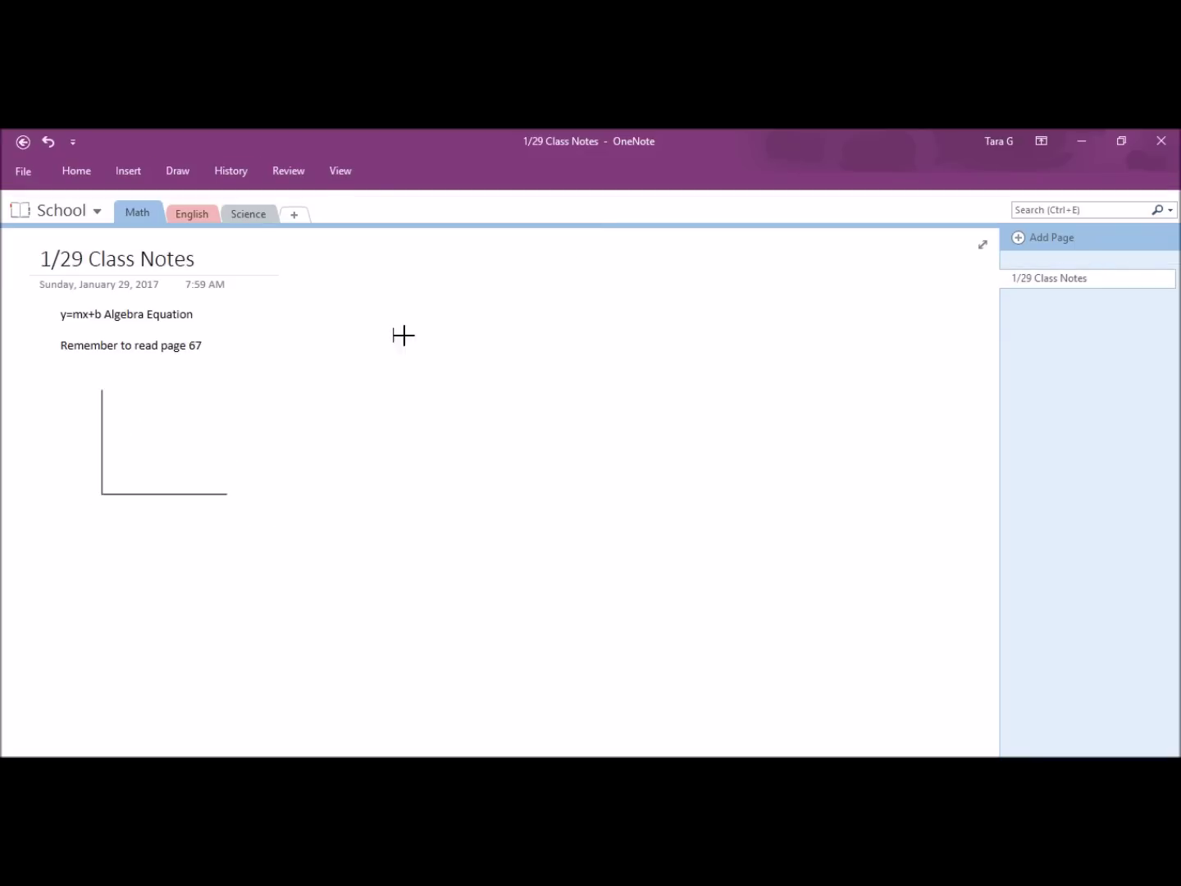
{"action": "left_click_drag", "start_coordinate": [403, 333], "coordinate": [492, 428]}
{"action": "left_click", "coordinate": [652, 520]}
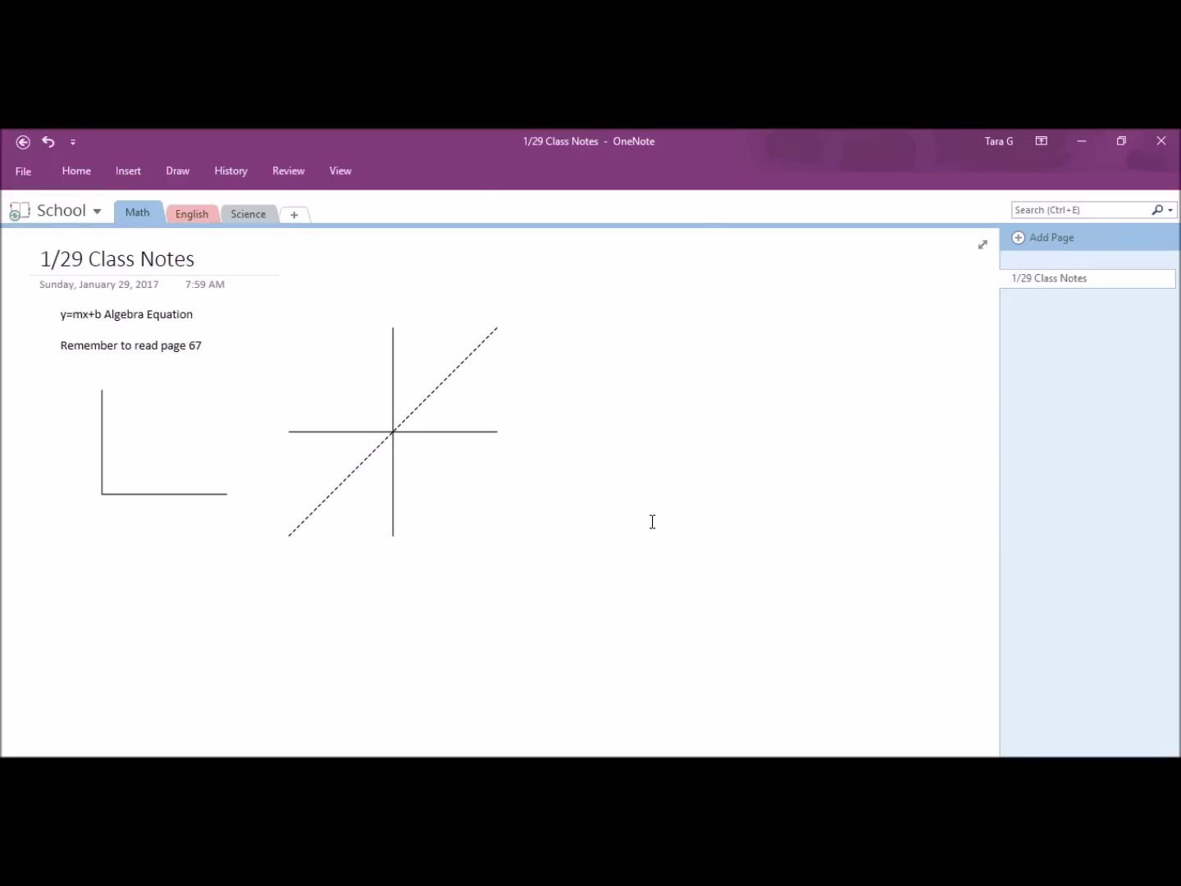
Step: Stamp the current date and time and move it below the page text
{"action": "left_click", "coordinate": [128, 171]}
{"action": "left_click", "coordinate": [604, 205]}
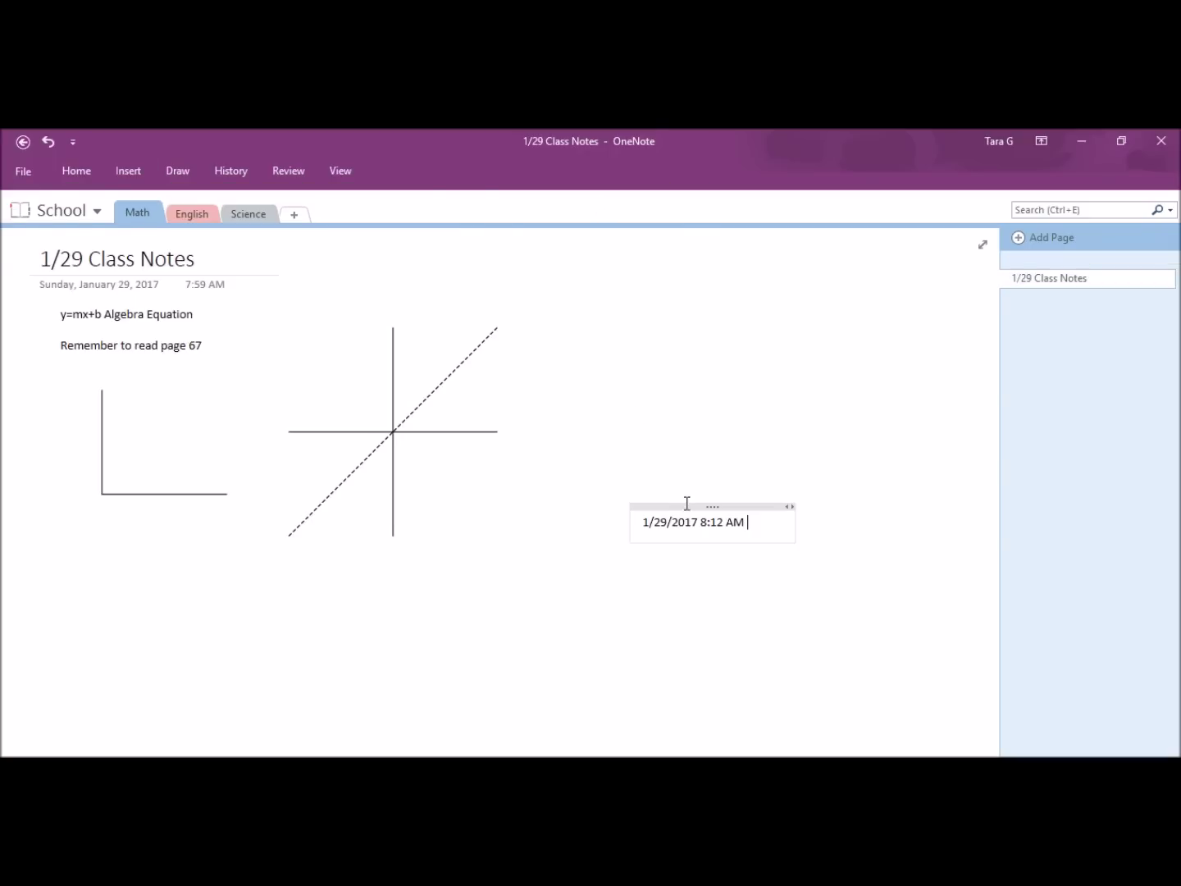
{"action": "left_click_drag", "start_coordinate": [687, 503], "coordinate": [106, 299]}
Step: Open the English section and turn on rule lines for the page
{"action": "left_click", "coordinate": [202, 220]}
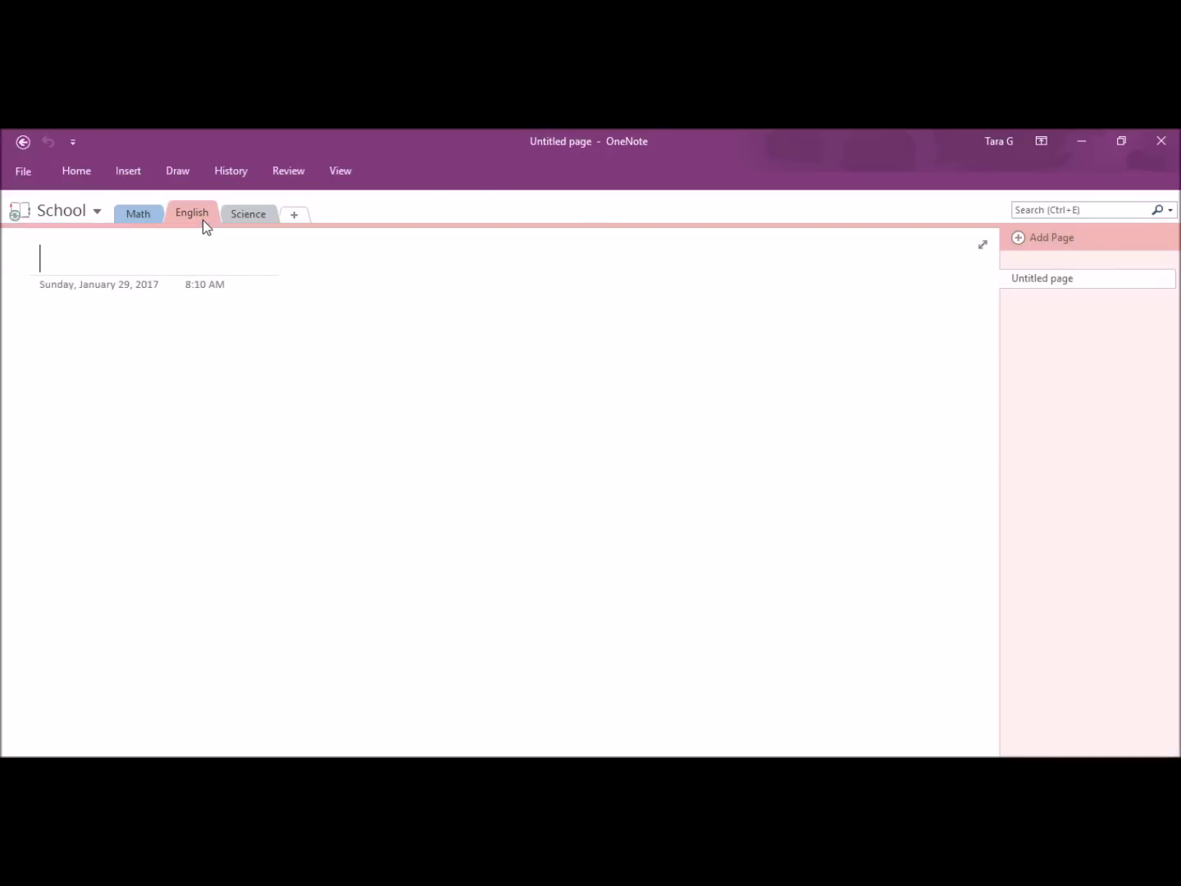
{"action": "key", "text": "alt+w"}
{"action": "left_click", "coordinate": [196, 214]}
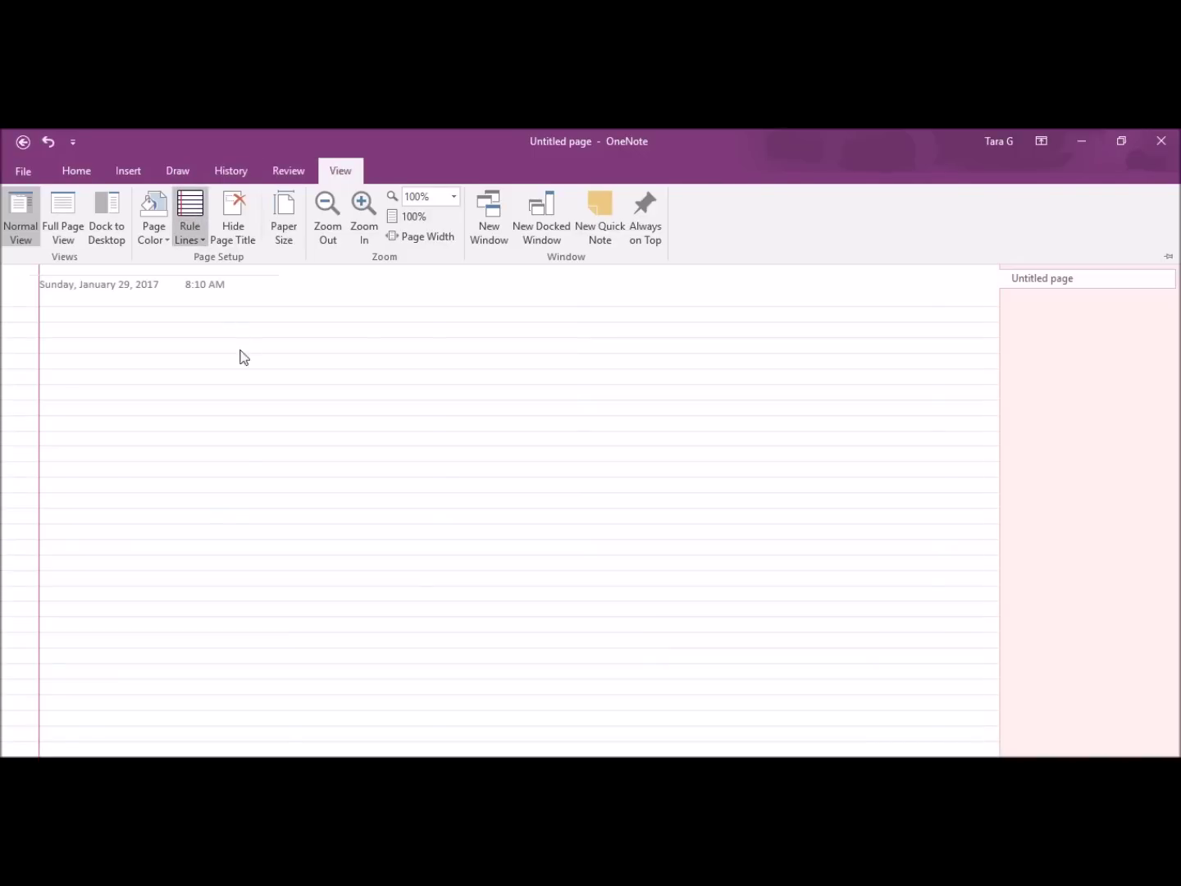
{"action": "left_click", "coordinate": [74, 176]}
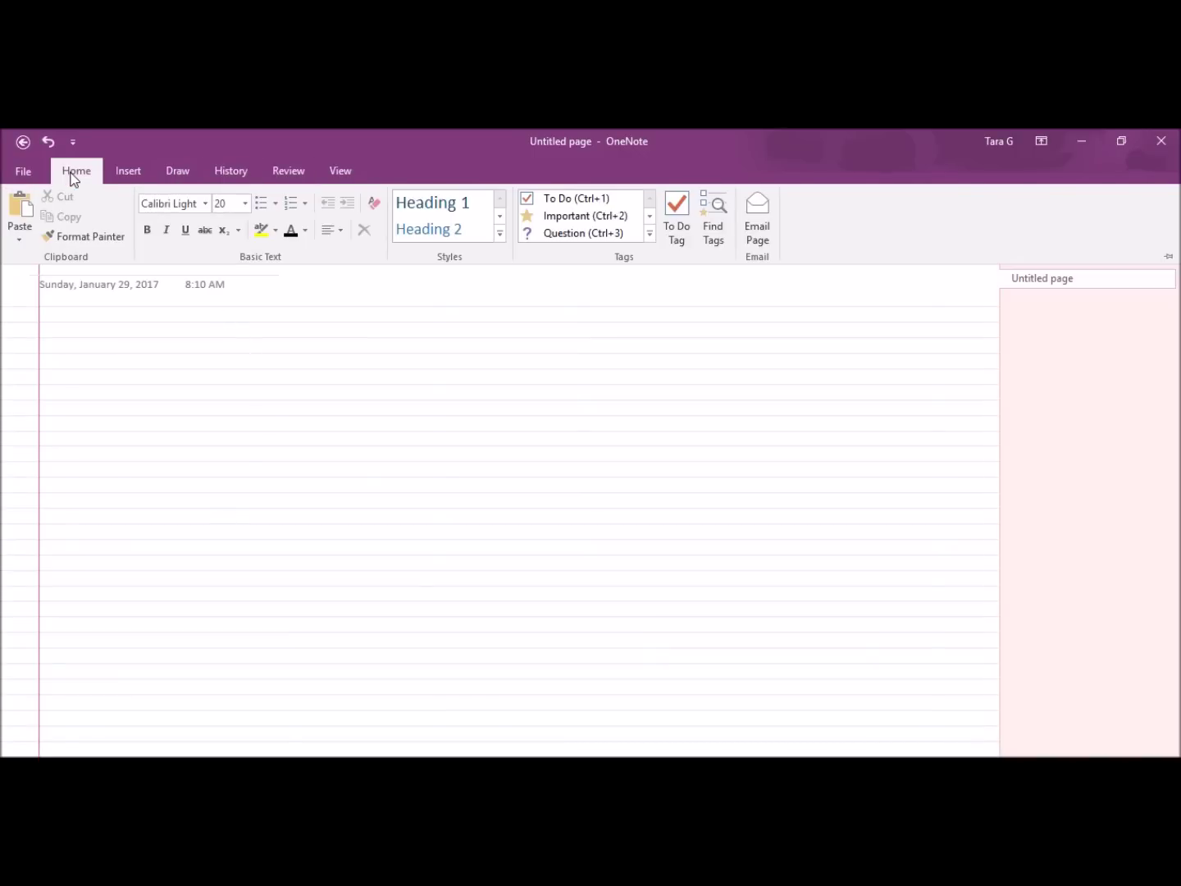
{"action": "left_click", "coordinate": [114, 332]}
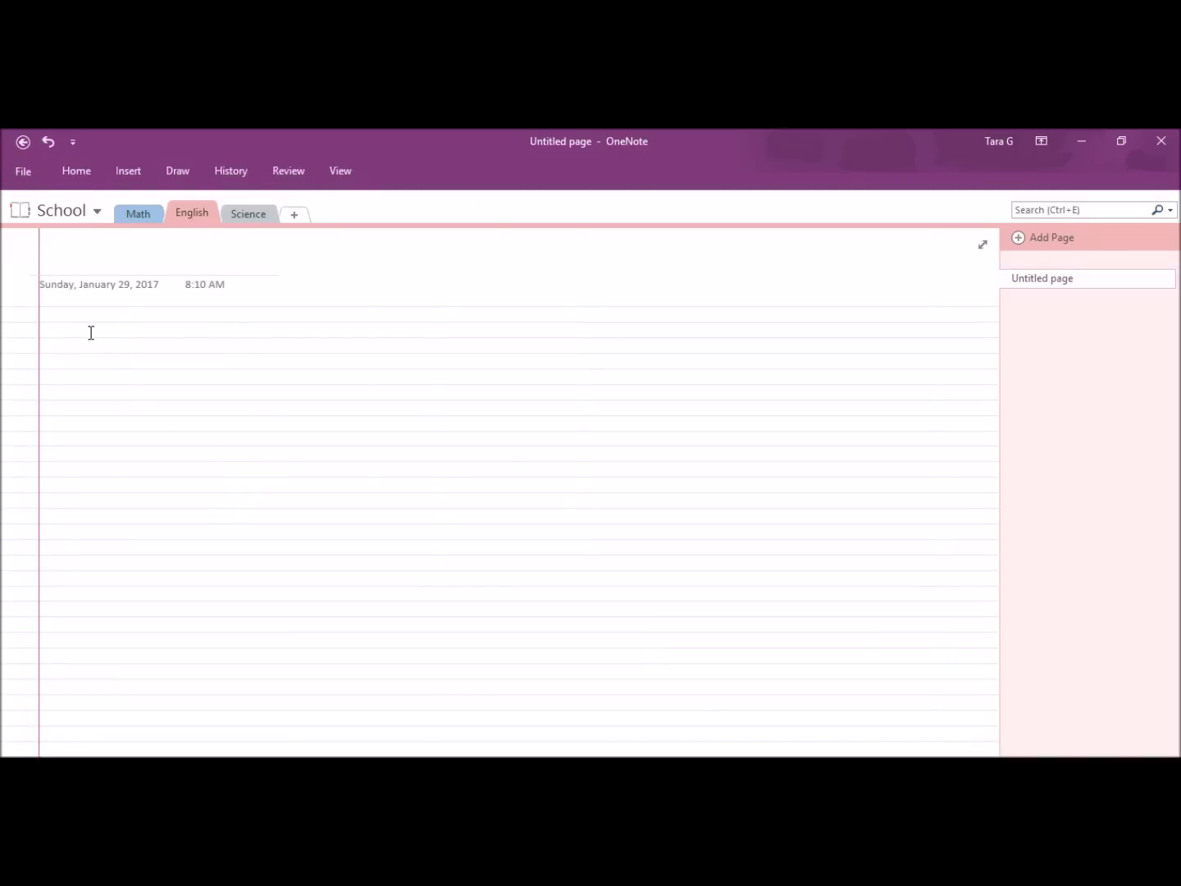
Step: Type 'English Shakespeare' as a note, correcting the misspelled 'Shakeshear'
{"action": "left_click", "coordinate": [89, 330]}
{"action": "type", "text": "English Shake"}
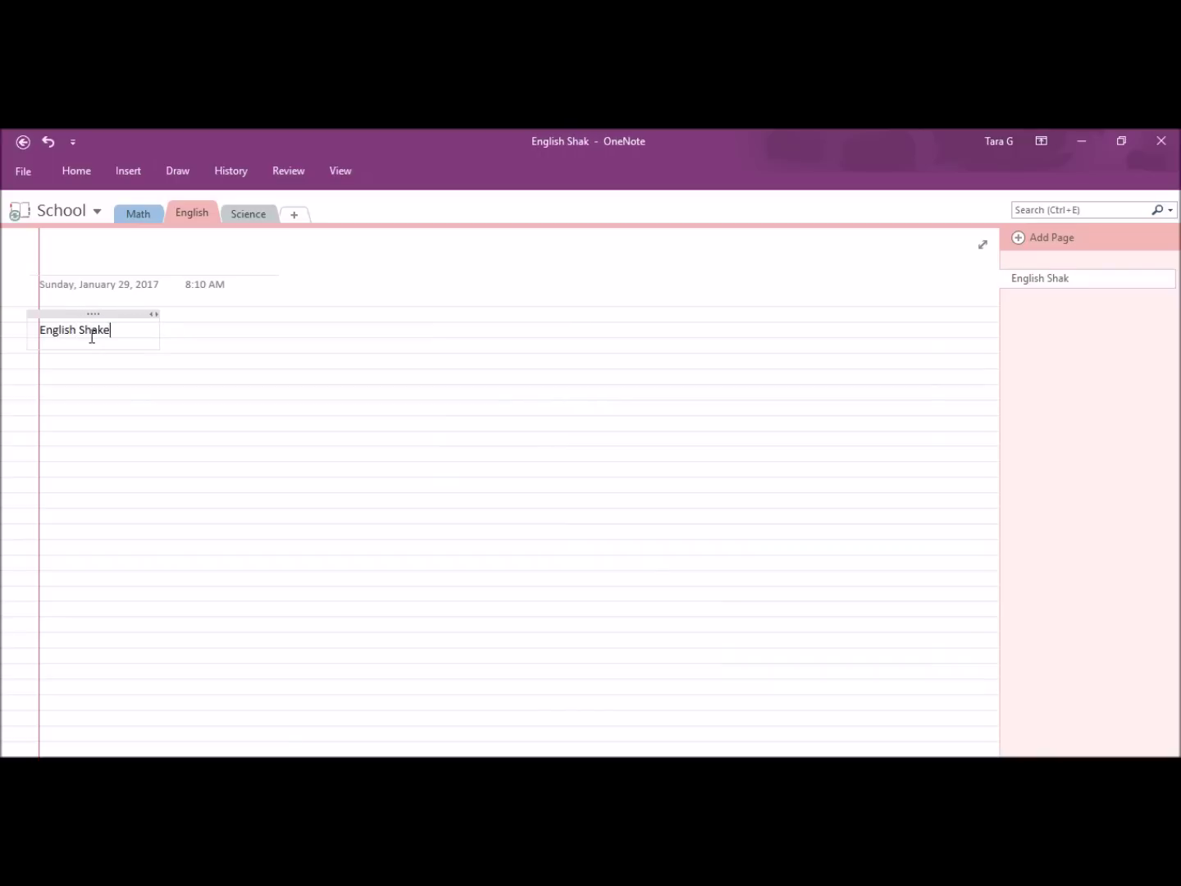
{"action": "type", "text": "sh"}
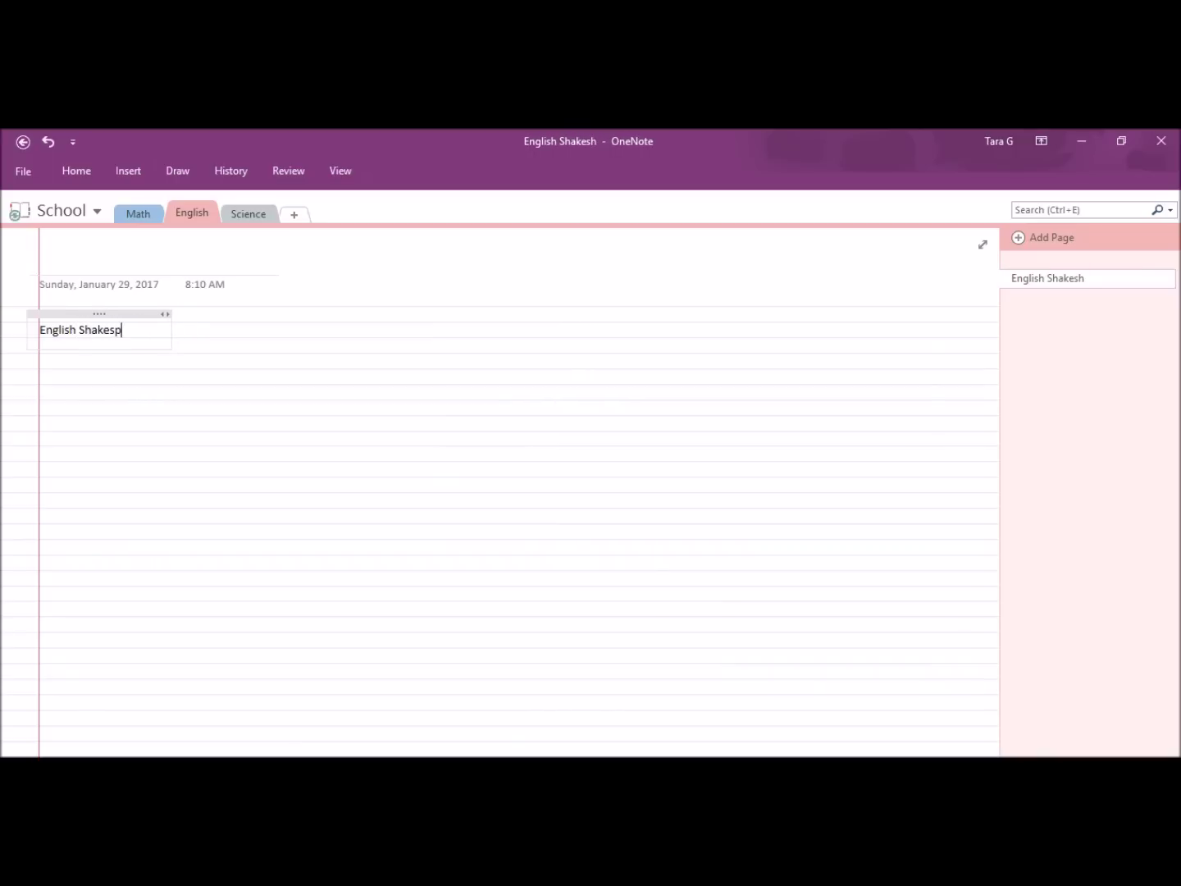
{"action": "type", "text": "ear"}
{"action": "key", "text": "Return"}
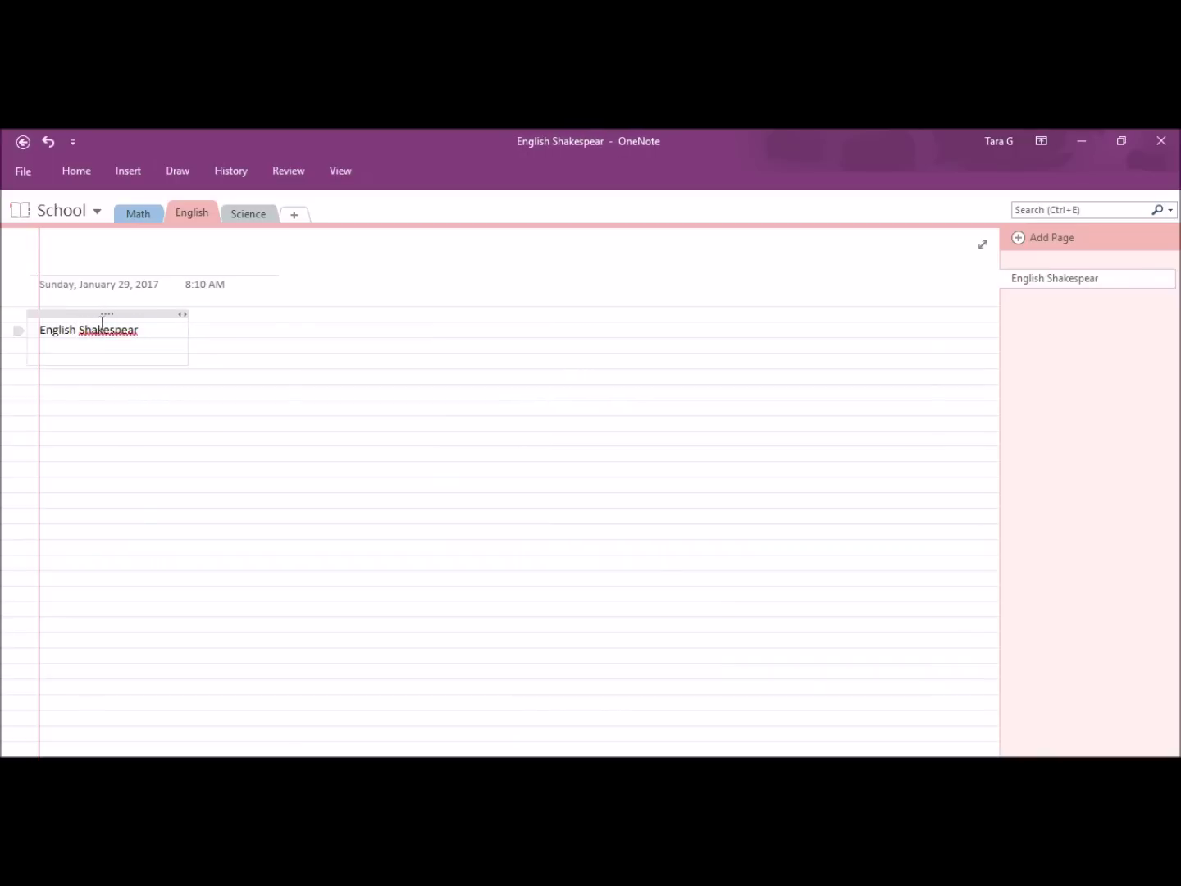
{"action": "right_click", "coordinate": [102, 328]}
{"action": "left_click", "coordinate": [129, 334]}
{"action": "left_click", "coordinate": [76, 170]}
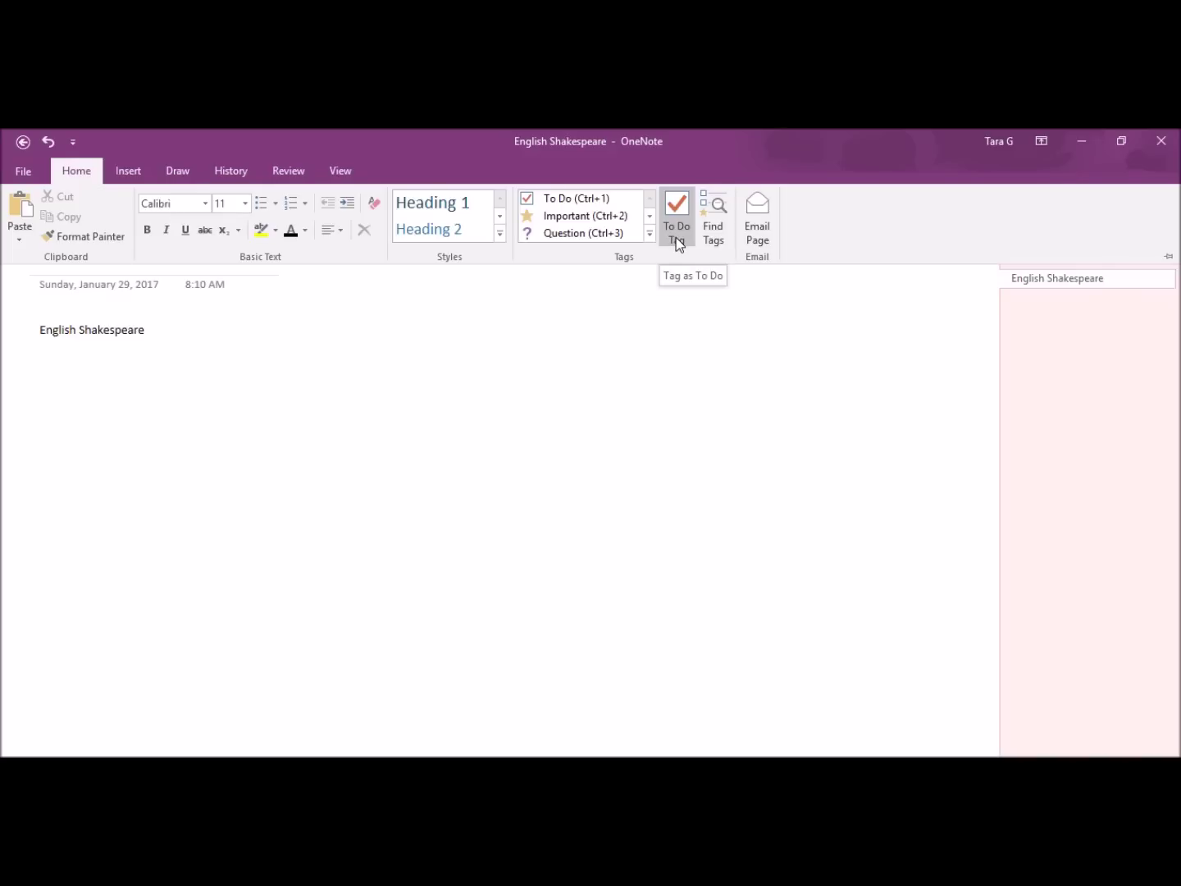
Step: Add a 'Source for article' tagged Shakespeare website link and move it left
{"action": "left_click", "coordinate": [649, 236]}
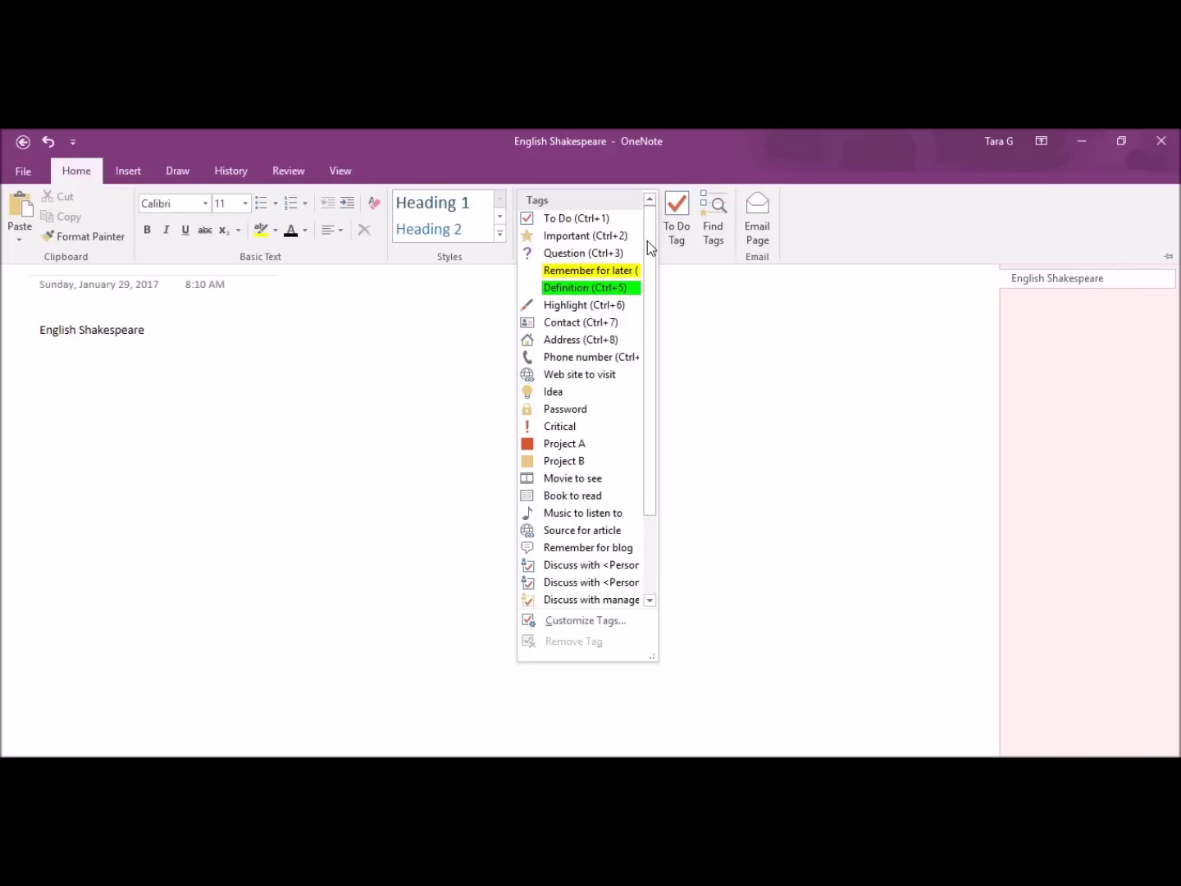
{"action": "scroll", "coordinate": [579, 587], "scroll_direction": "down", "scroll_amount": 2}
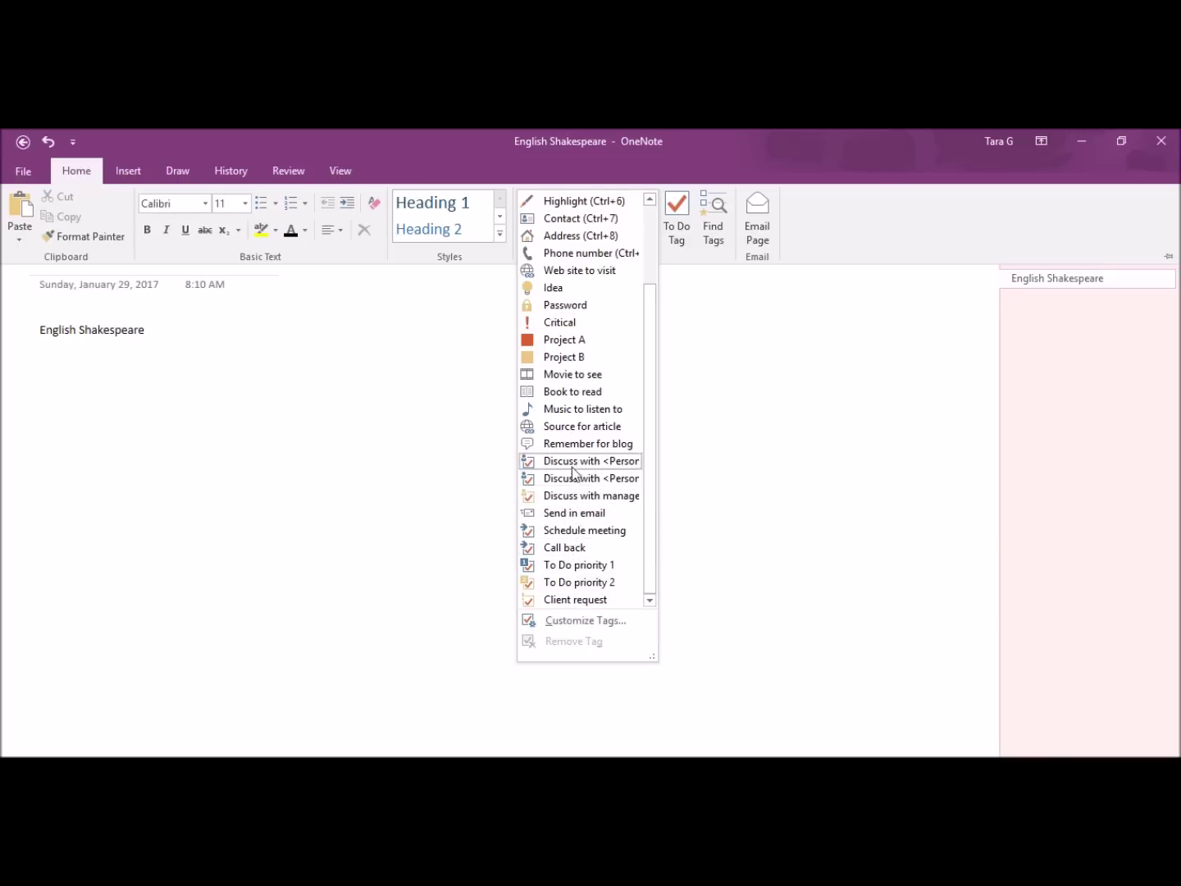
{"action": "left_click", "coordinate": [569, 425]}
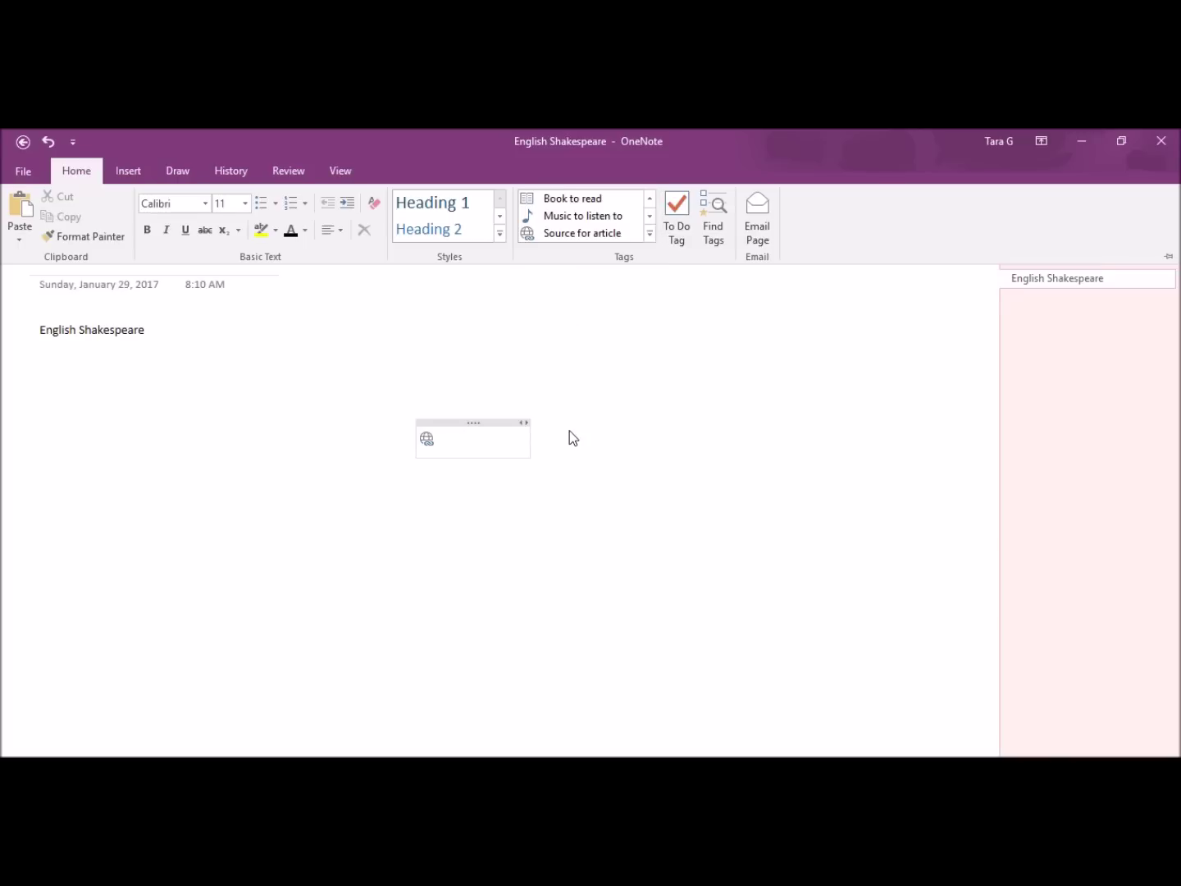
{"action": "type", "text": "Http://www.shakespear"}
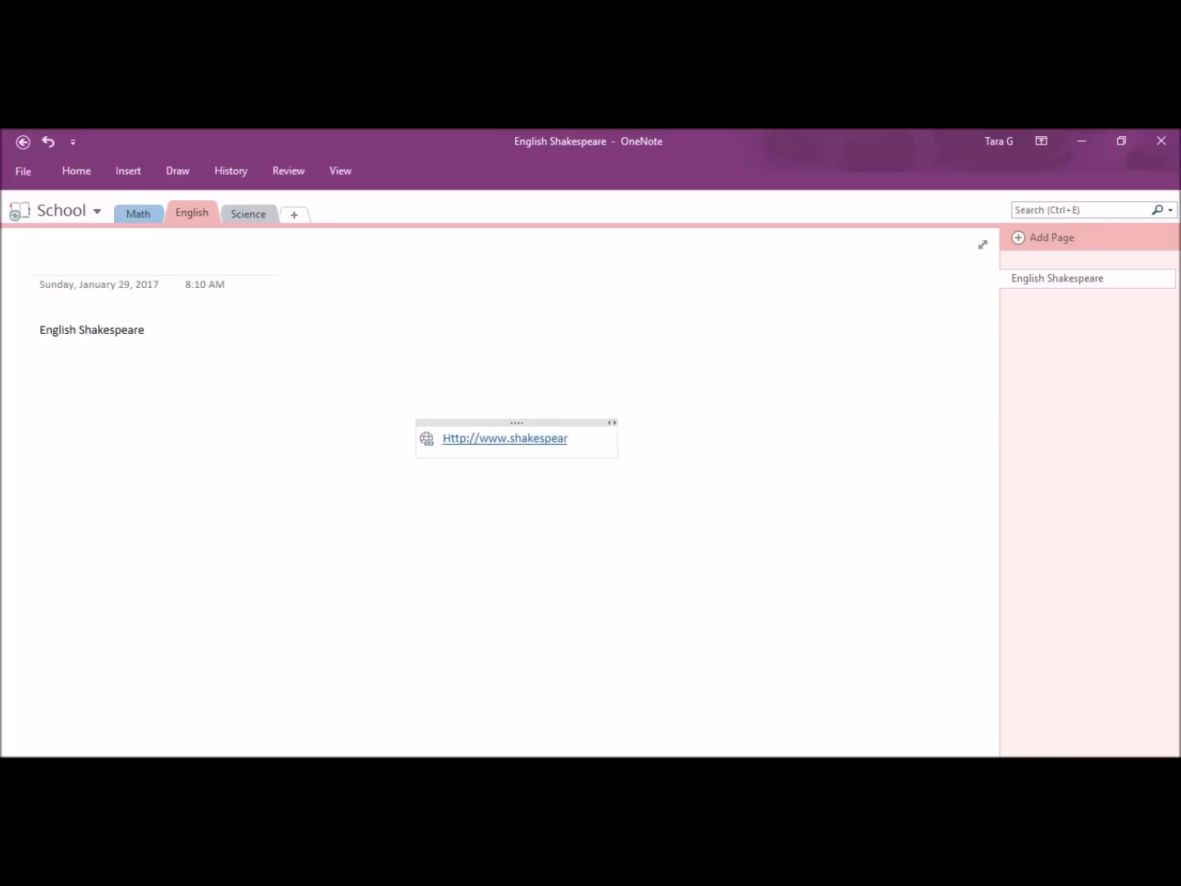
{"action": "type", "text": "anlanguage.com"}
{"action": "key", "text": "Return"}
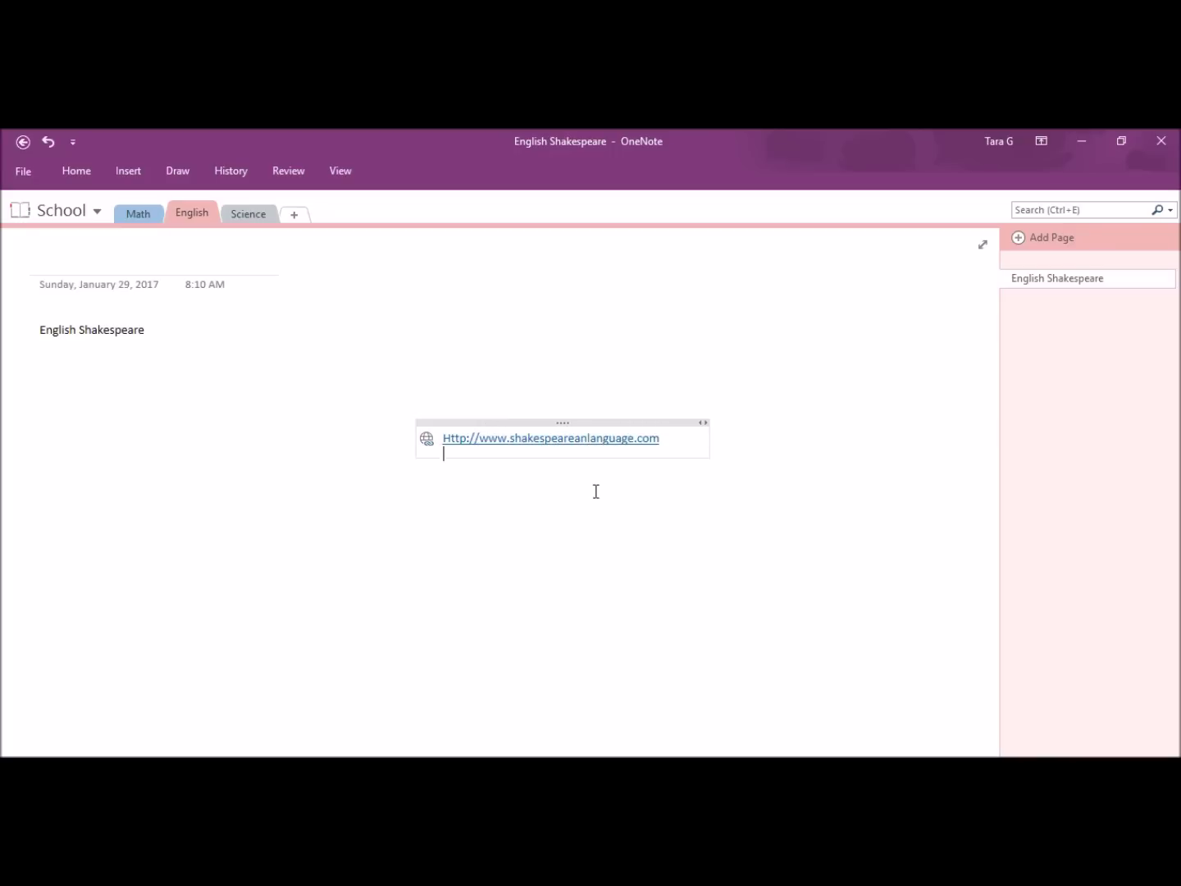
{"action": "left_click_drag", "start_coordinate": [533, 422], "coordinate": [77, 344]}
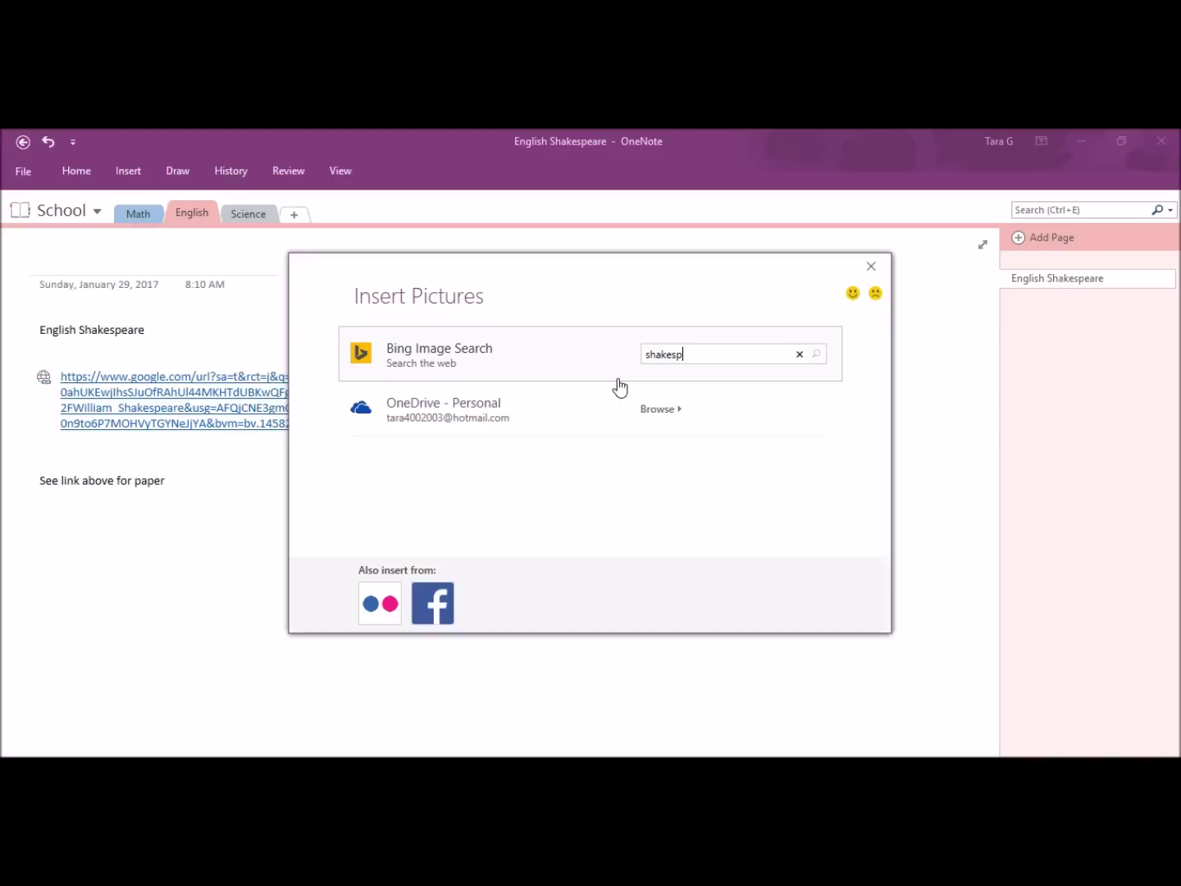
Step: Insert a round Shakespeare portrait from a web image search and shrink it
{"action": "key", "text": "Return"}
{"action": "scroll", "coordinate": [384, 492], "scroll_direction": "down", "scroll_amount": 1}
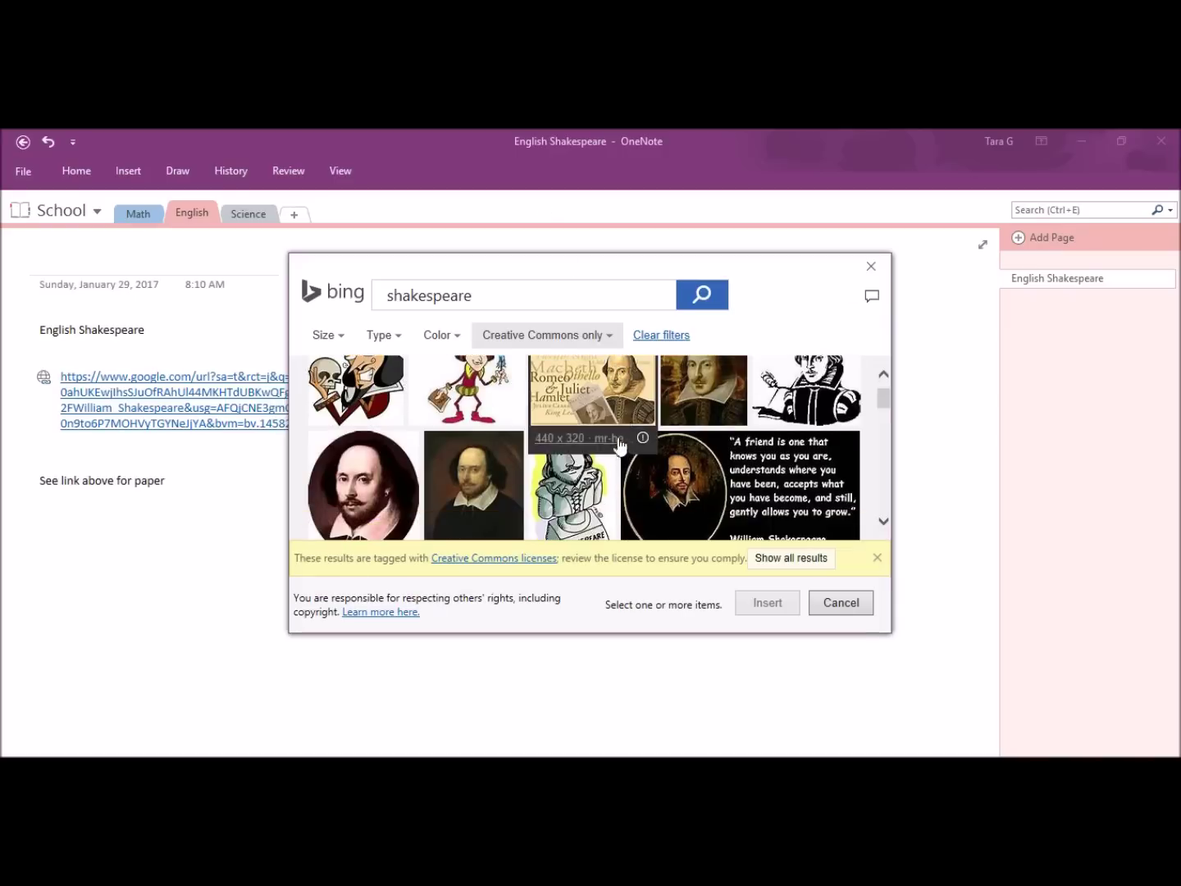
{"action": "left_click", "coordinate": [384, 491]}
{"action": "left_click", "coordinate": [765, 607]}
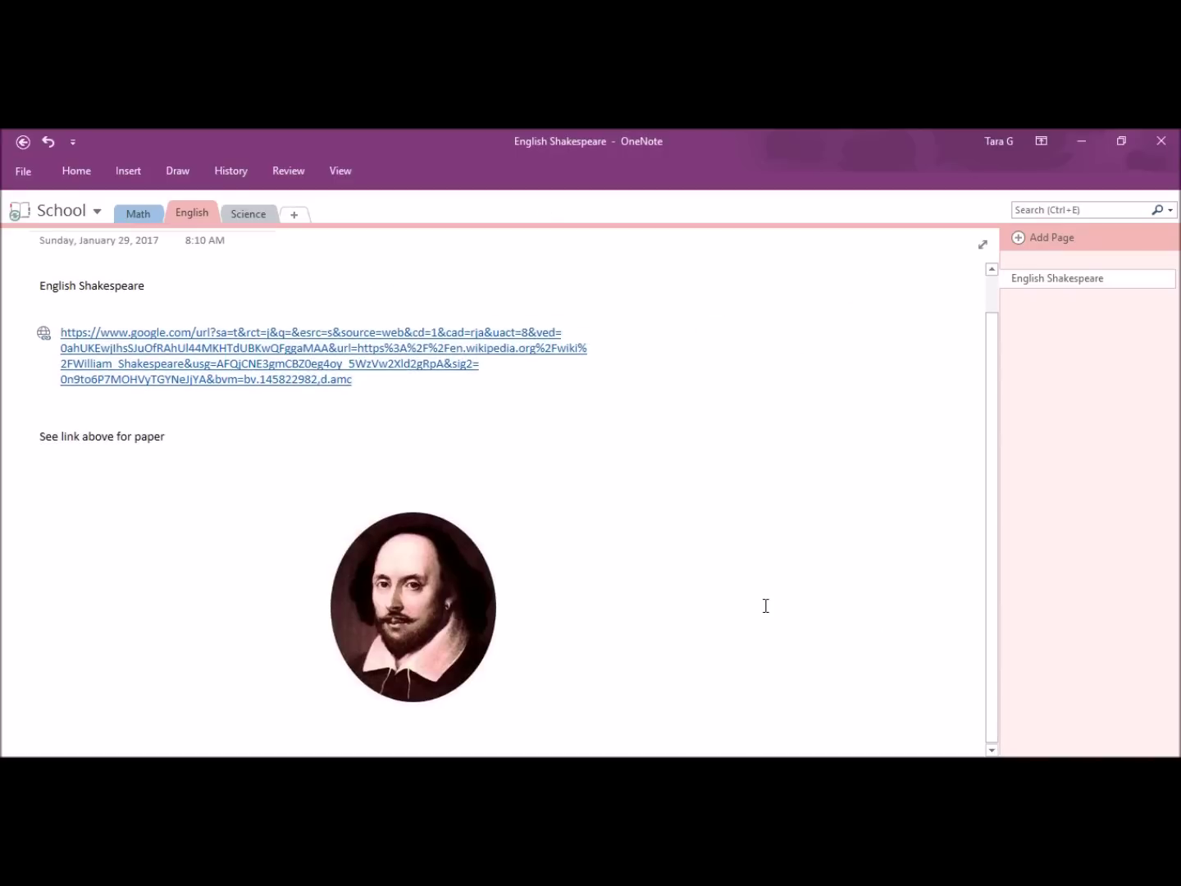
{"action": "left_click", "coordinate": [333, 538]}
{"action": "left_click_drag", "start_coordinate": [332, 538], "coordinate": [204, 321]}
Step: Title the Science page 'Plant Photosynthesis' and insert a photosynthesis diagram from an online picture search
{"action": "left_click", "coordinate": [267, 219]}
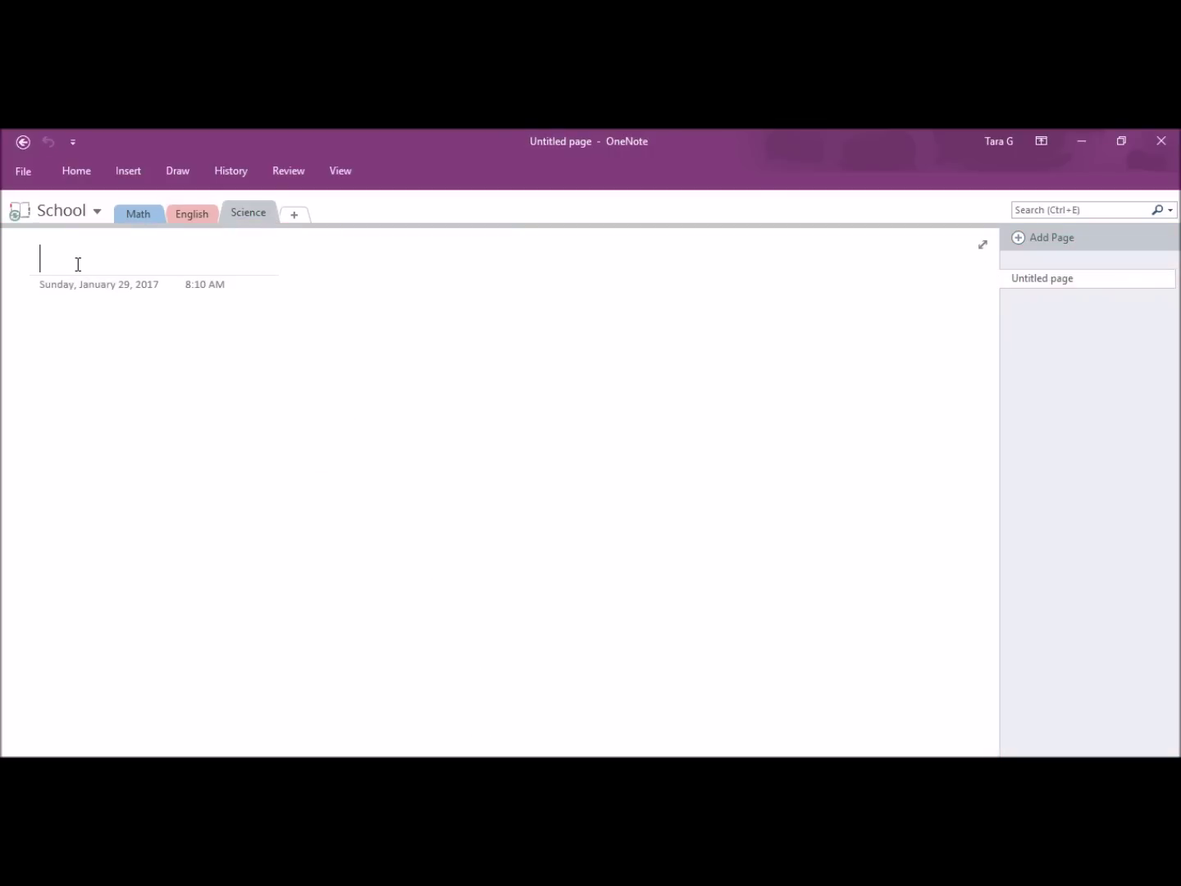
{"action": "type", "text": "Plant P"}
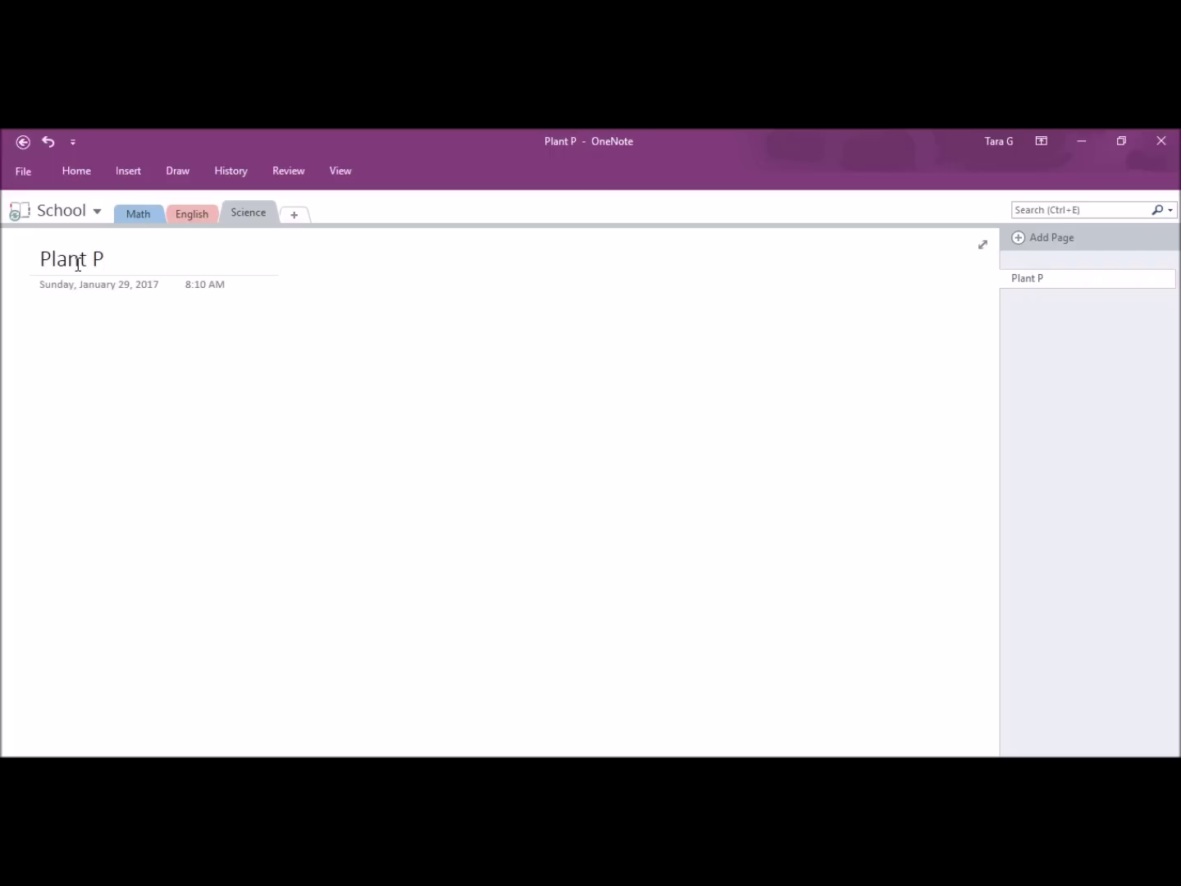
{"action": "type", "text": "hotosynthesis"}
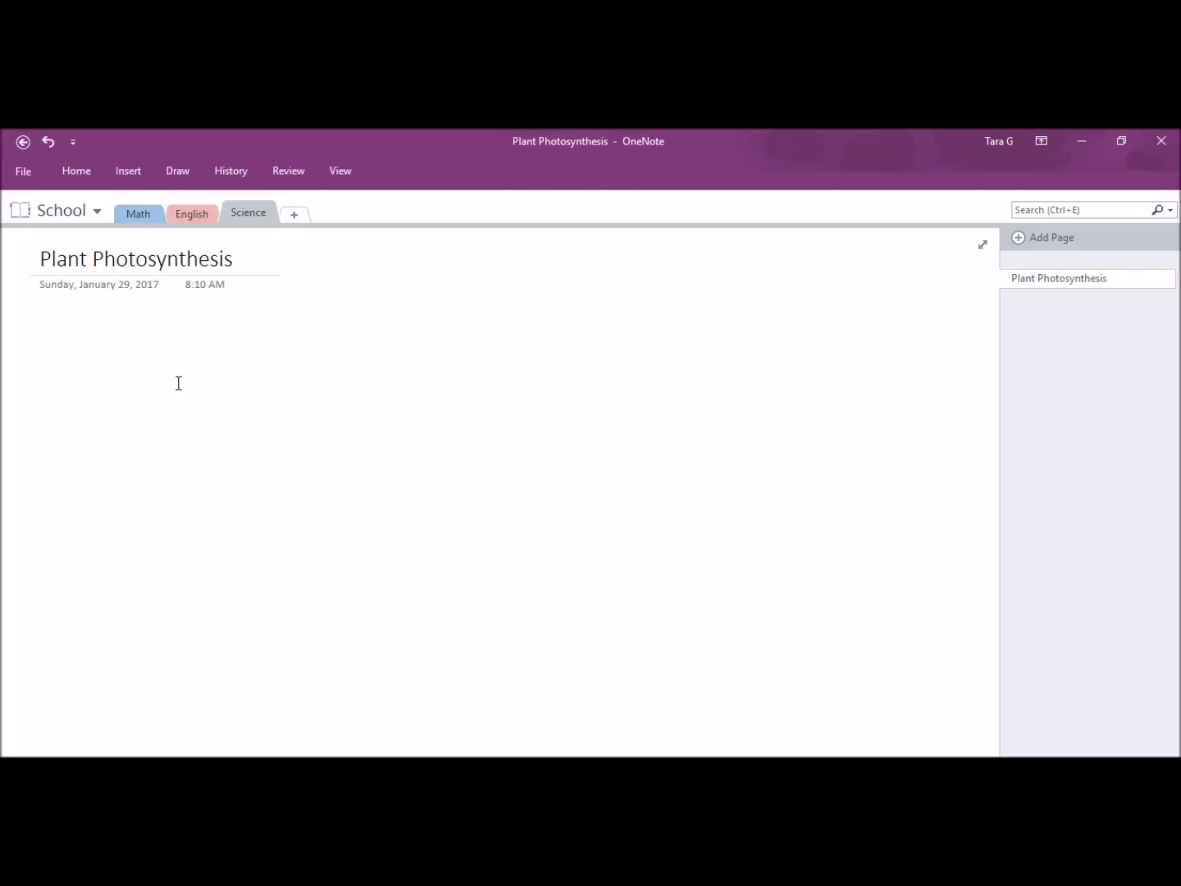
{"action": "left_click", "coordinate": [141, 171]}
{"action": "left_click", "coordinate": [299, 210]}
{"action": "type", "text": "Plant P"}
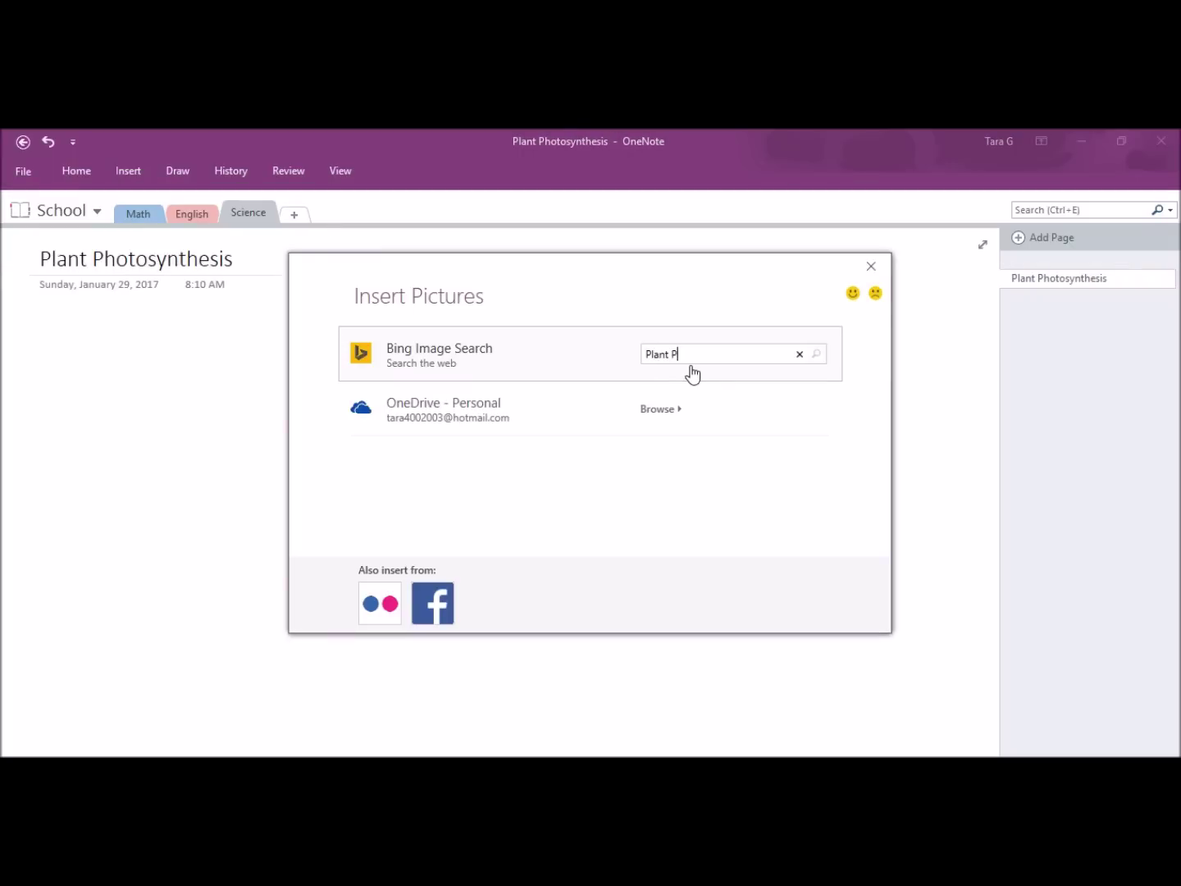
{"action": "type", "text": "hotosynthesis"}
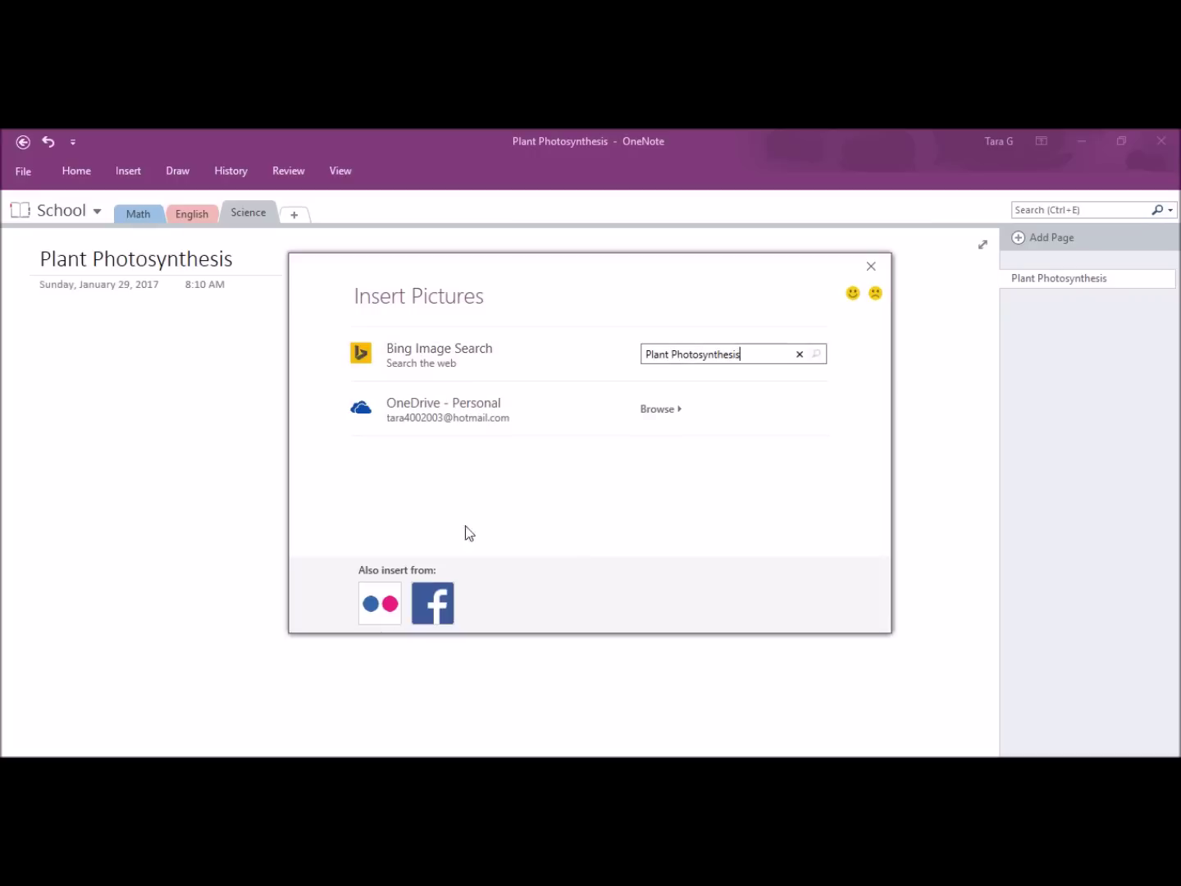
{"action": "key", "text": "Return"}
{"action": "left_click", "coordinate": [475, 470]}
{"action": "left_click", "coordinate": [795, 610]}
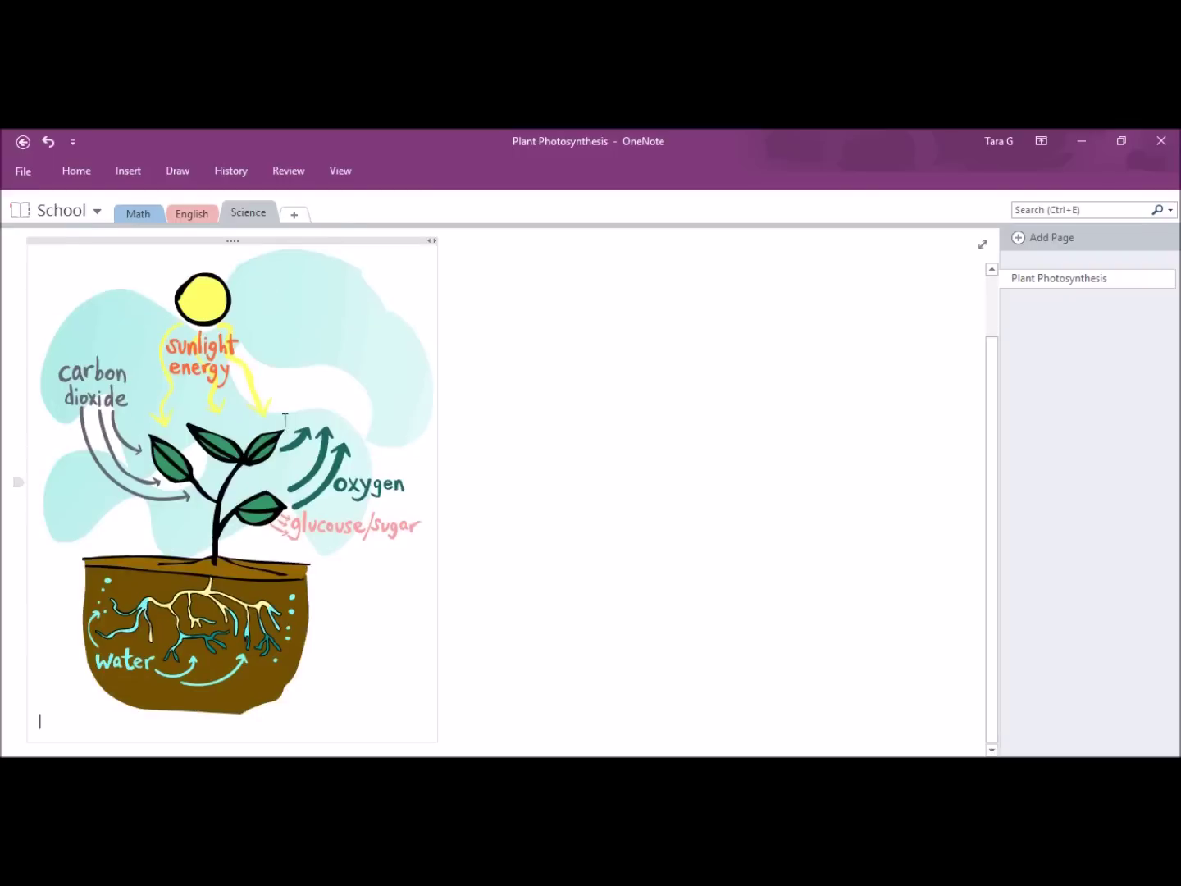
Step: Add the note 'Study tonight along with page' beside the diagram
{"action": "left_click", "coordinate": [538, 439]}
{"action": "type", "text": "Study to"}
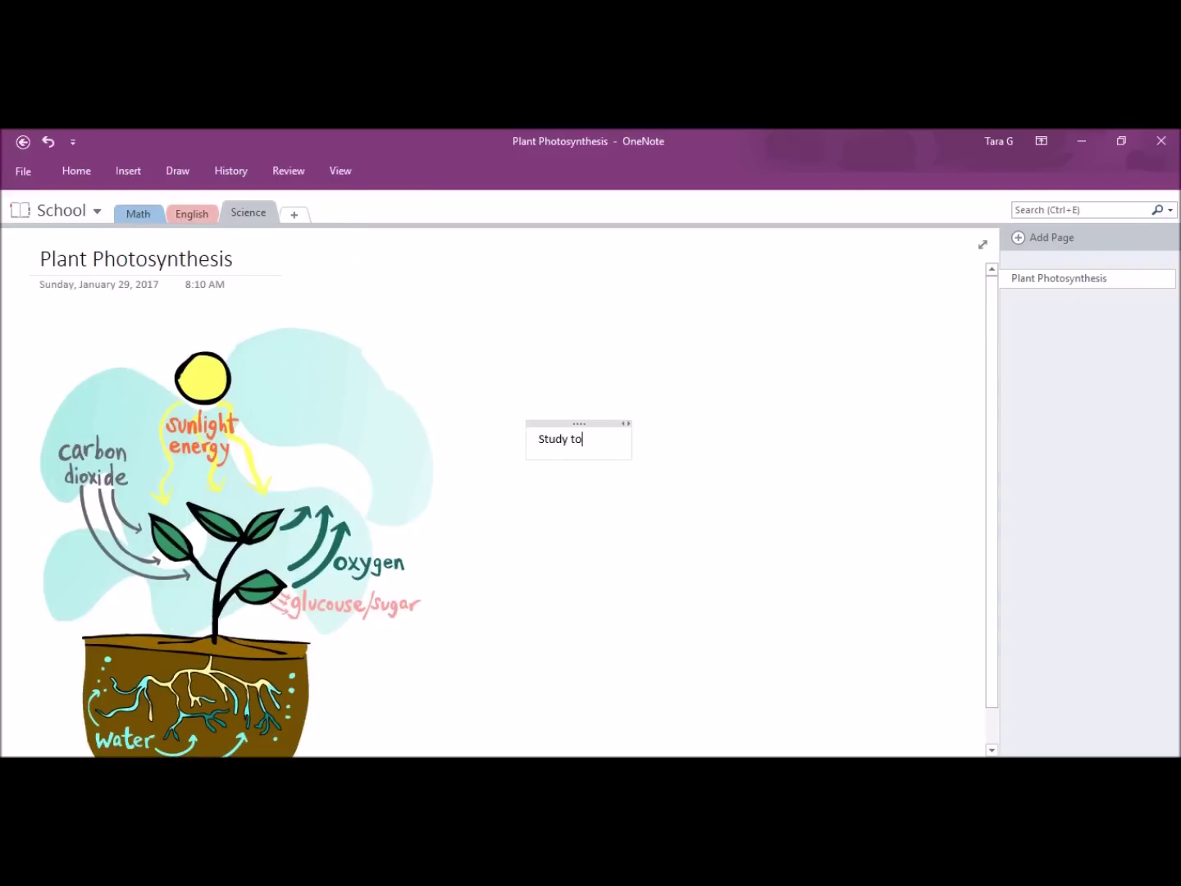
{"action": "type", "text": "night al"}
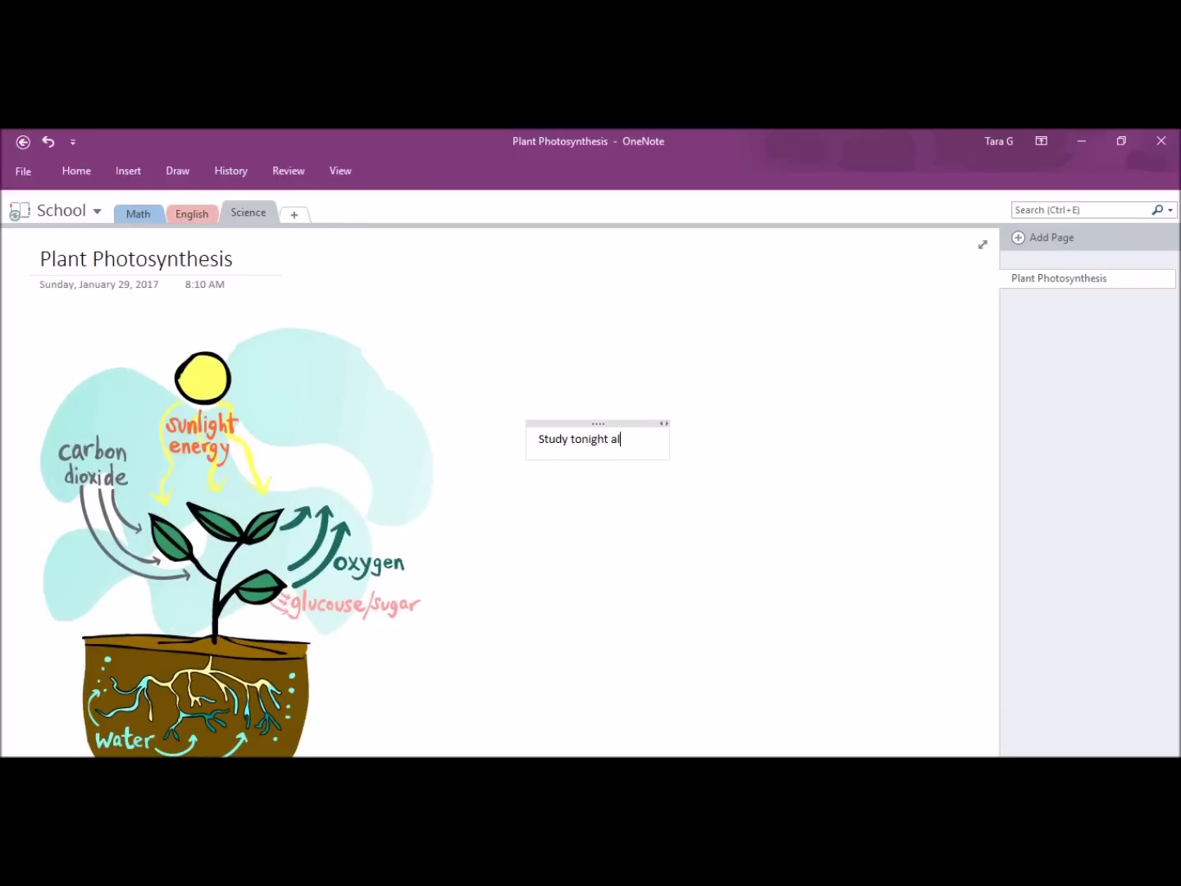
{"action": "type", "text": "ong wir"}
{"action": "key", "text": "BackSpace"}
{"action": "key", "text": "BackSpace"}
{"action": "key", "text": "BackSpace"}
{"action": "type", "text": "ith page"}
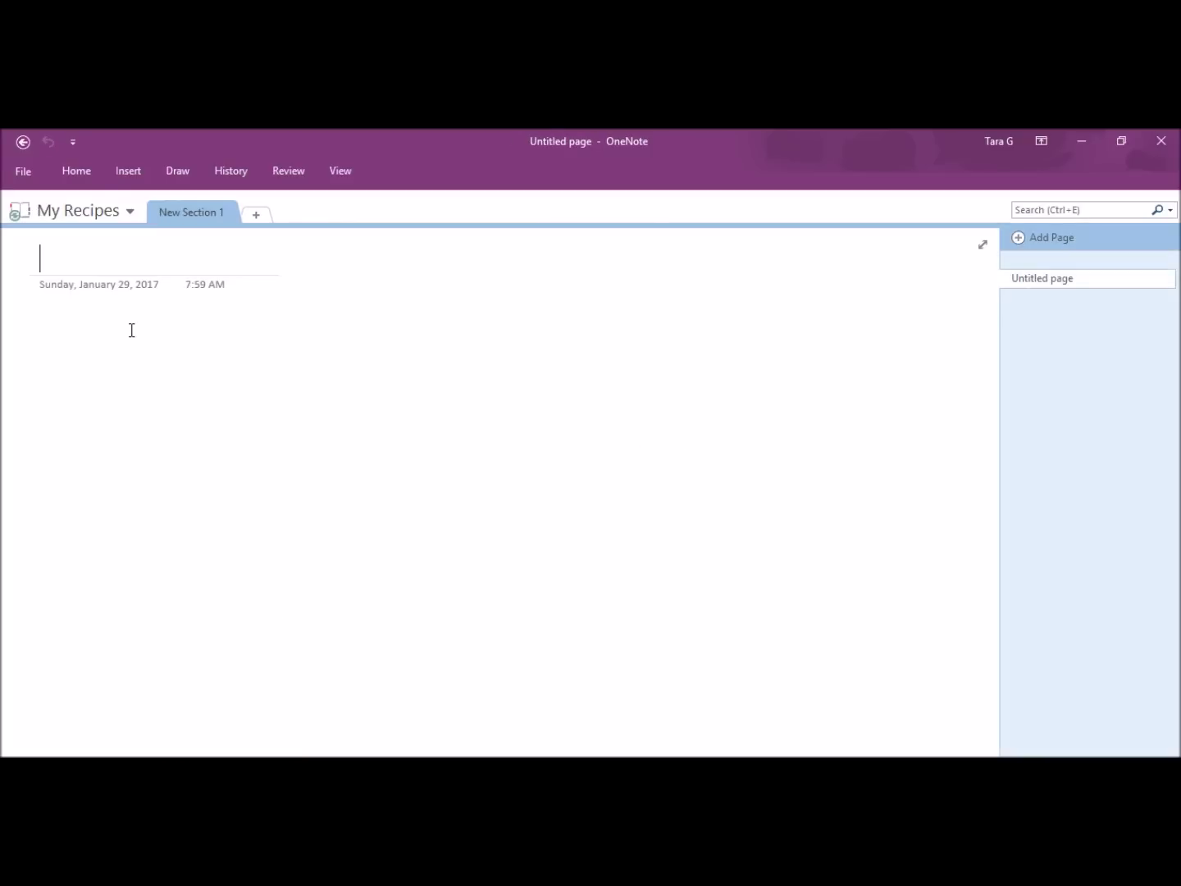
Step: Type 'Cookies', go to Pinterest, and scroll the Lemon Meltaways recipe to its ingredients
{"action": "type", "text": "Cookies"}
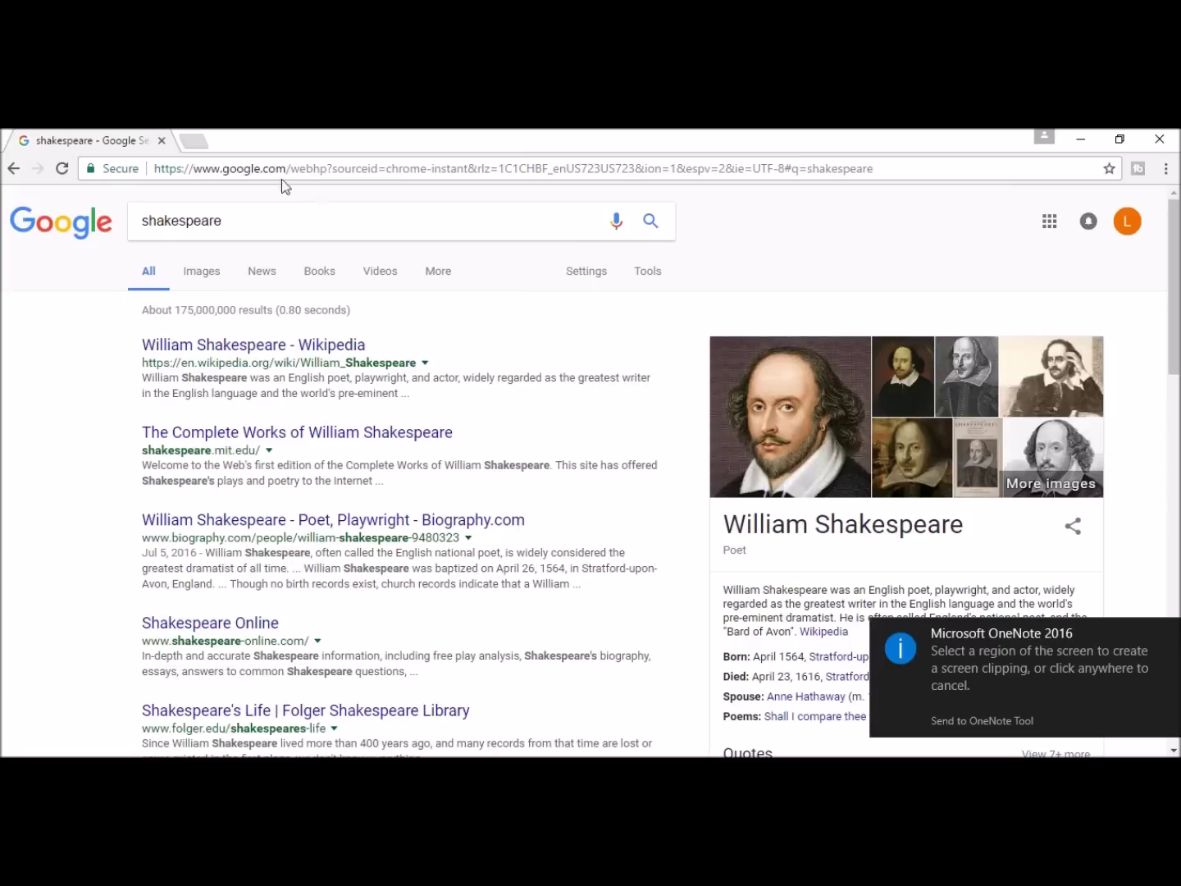
{"action": "left_click", "coordinate": [268, 169]}
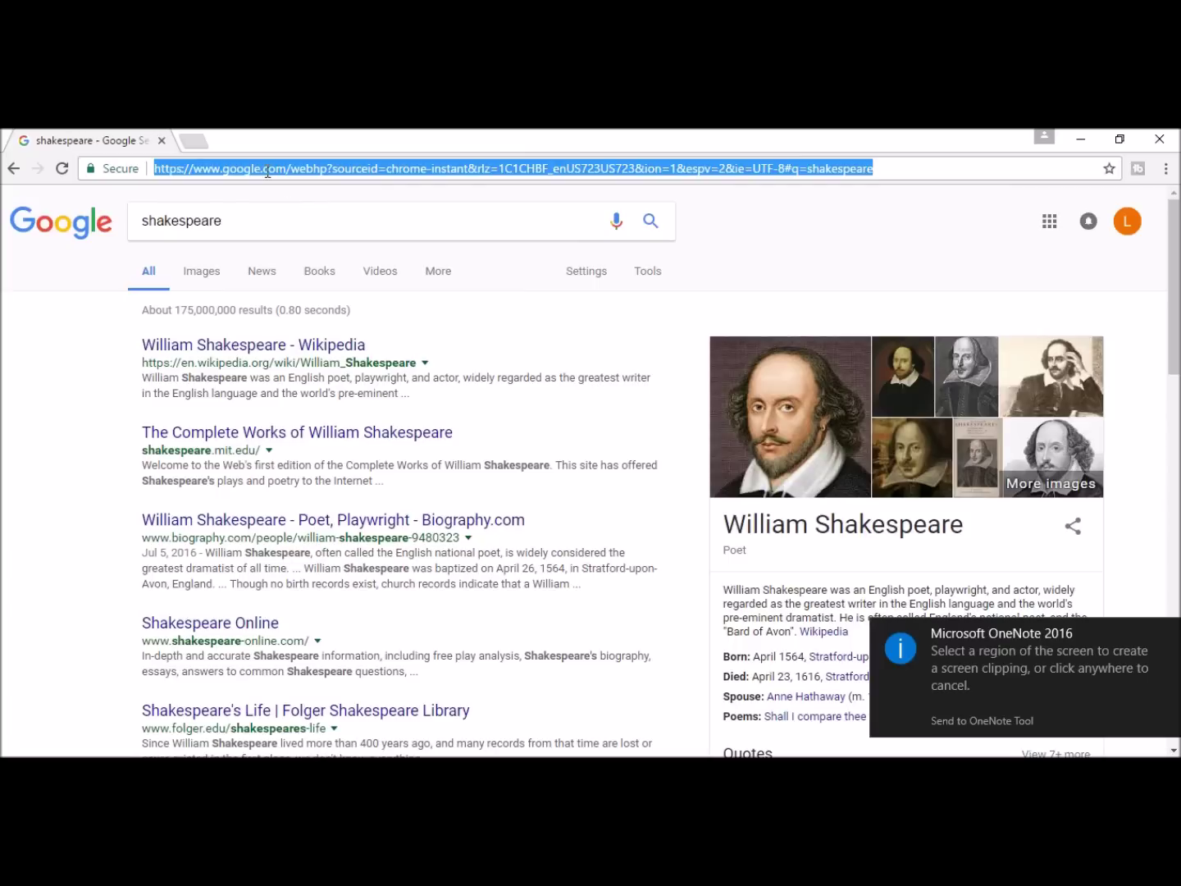
{"action": "type", "text": "pin"}
{"action": "key", "text": "Return"}
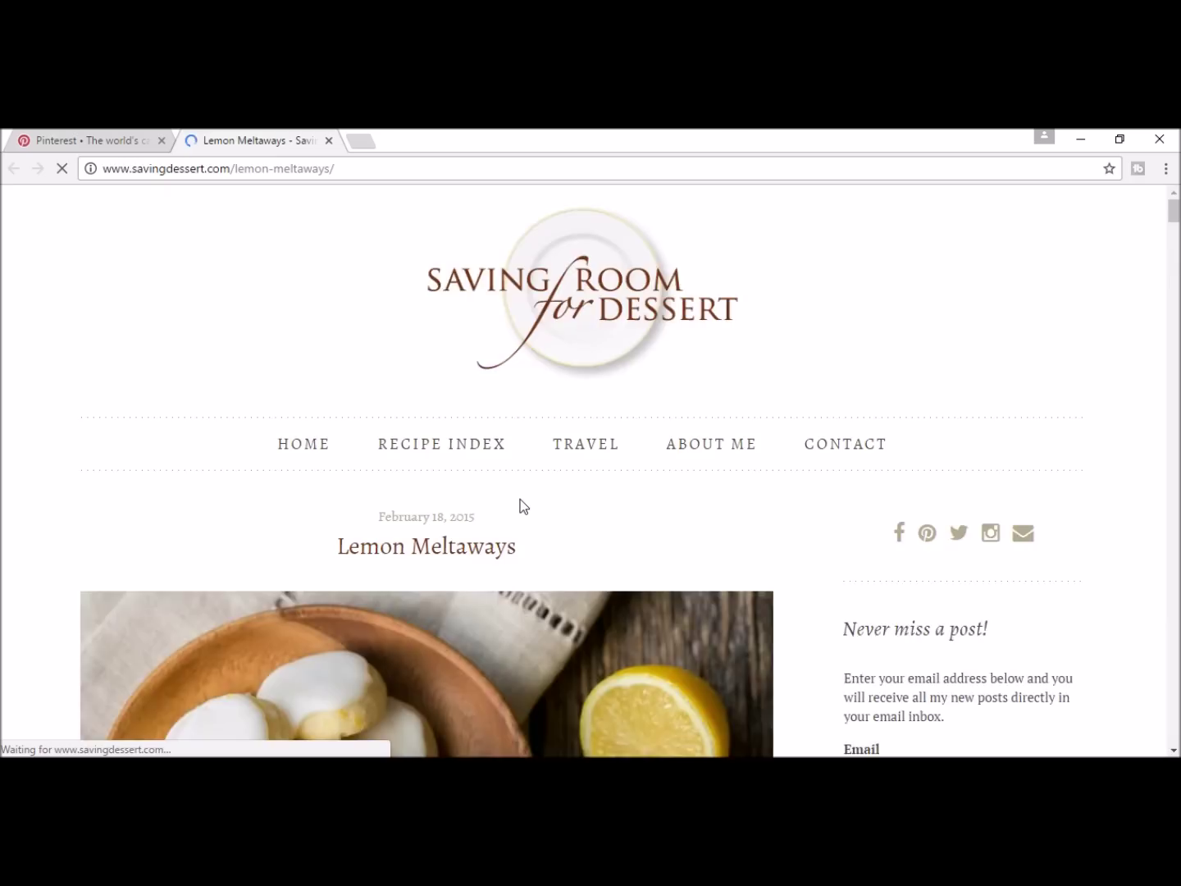
{"action": "scroll", "coordinate": [523, 508], "scroll_direction": "down", "scroll_amount": 4}
{"action": "scroll", "coordinate": [521, 508], "scroll_direction": "down", "scroll_amount": 15}
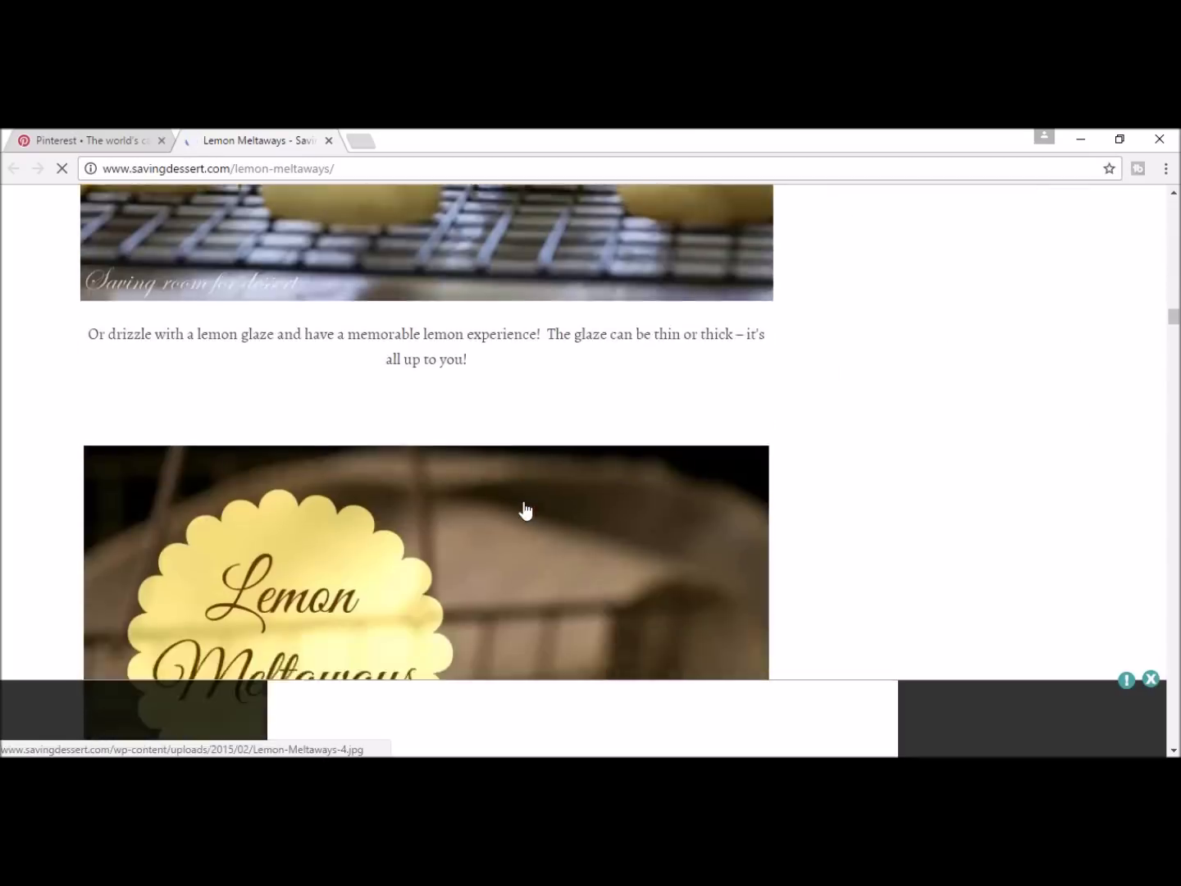
{"action": "scroll", "coordinate": [525, 502], "scroll_direction": "down", "scroll_amount": 15}
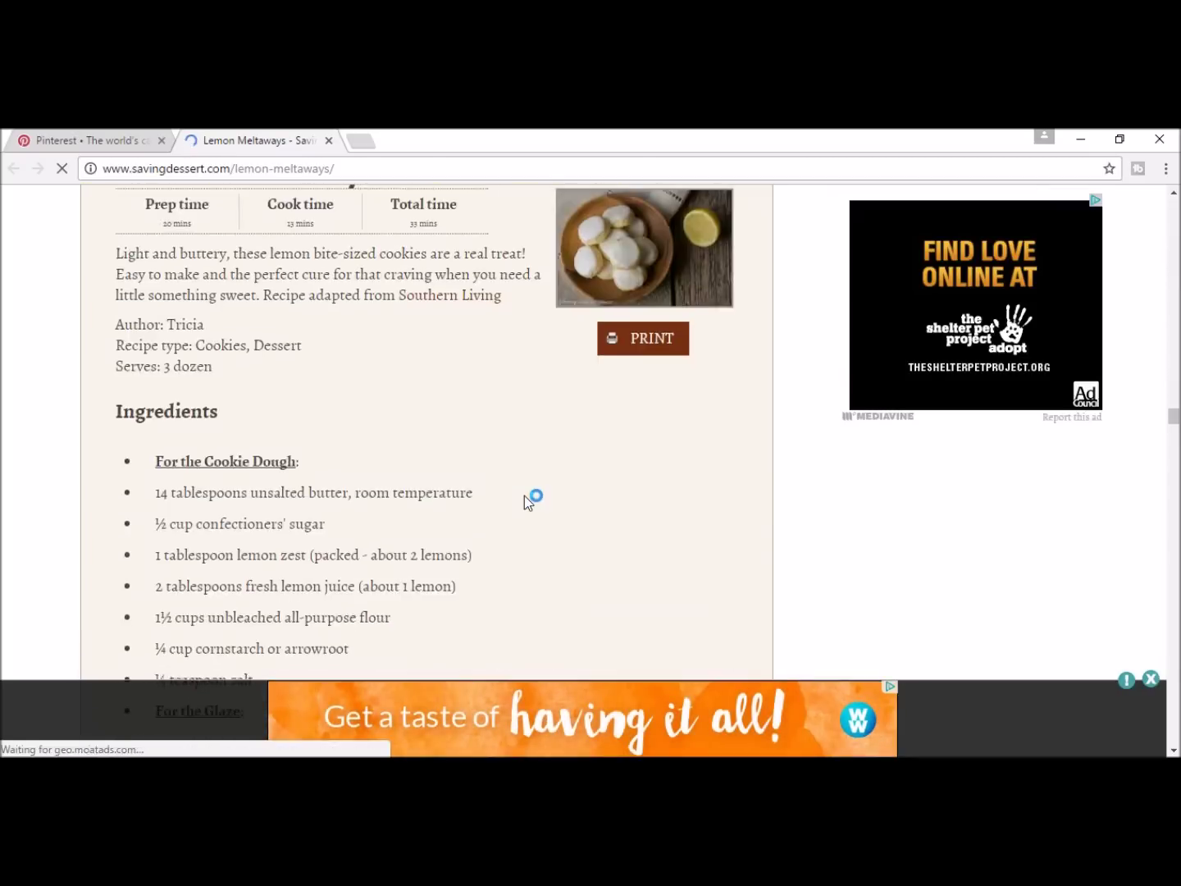
{"action": "scroll", "coordinate": [523, 496], "scroll_direction": "up", "scroll_amount": 4}
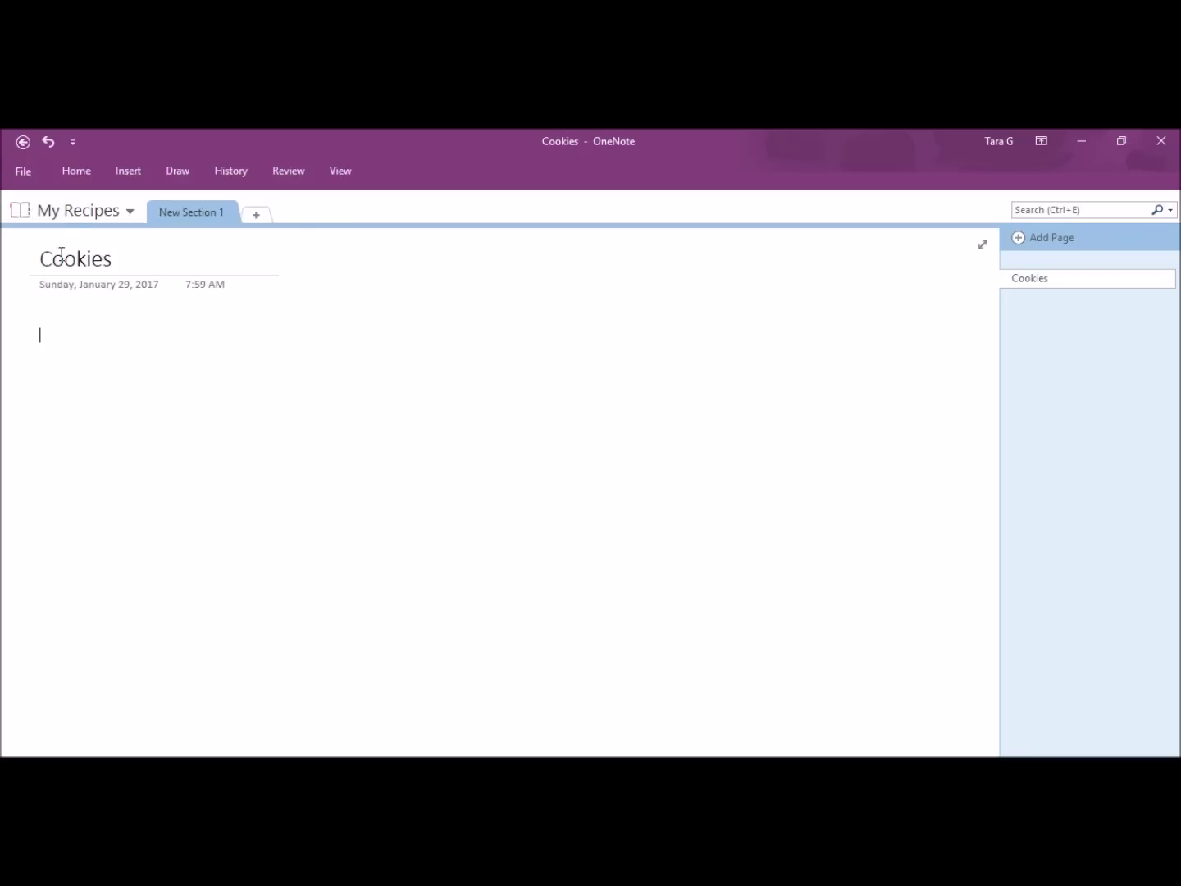
Step: Screen-clip the Lemon Meltaways Ingredients list from Chrome onto the Cookies page
{"action": "left_click", "coordinate": [129, 170]}
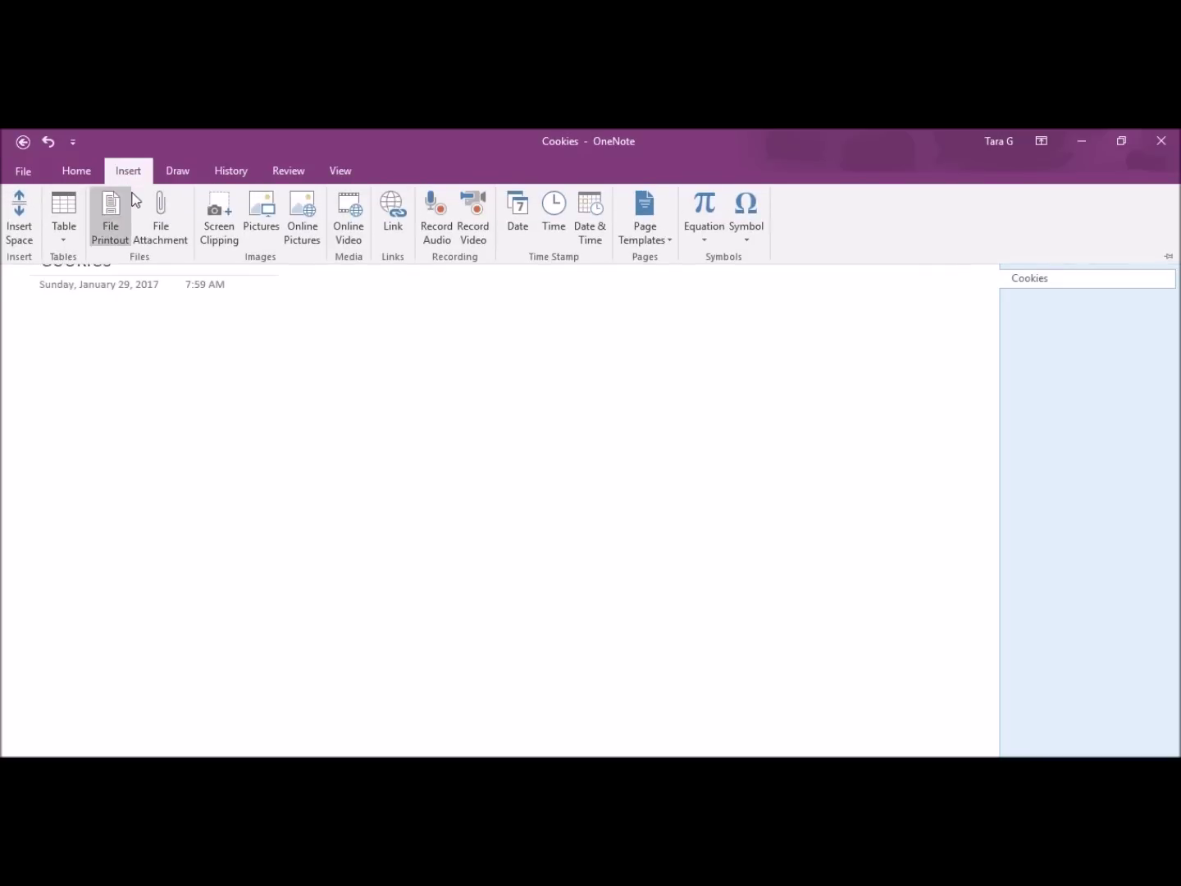
{"action": "left_click", "coordinate": [222, 232]}
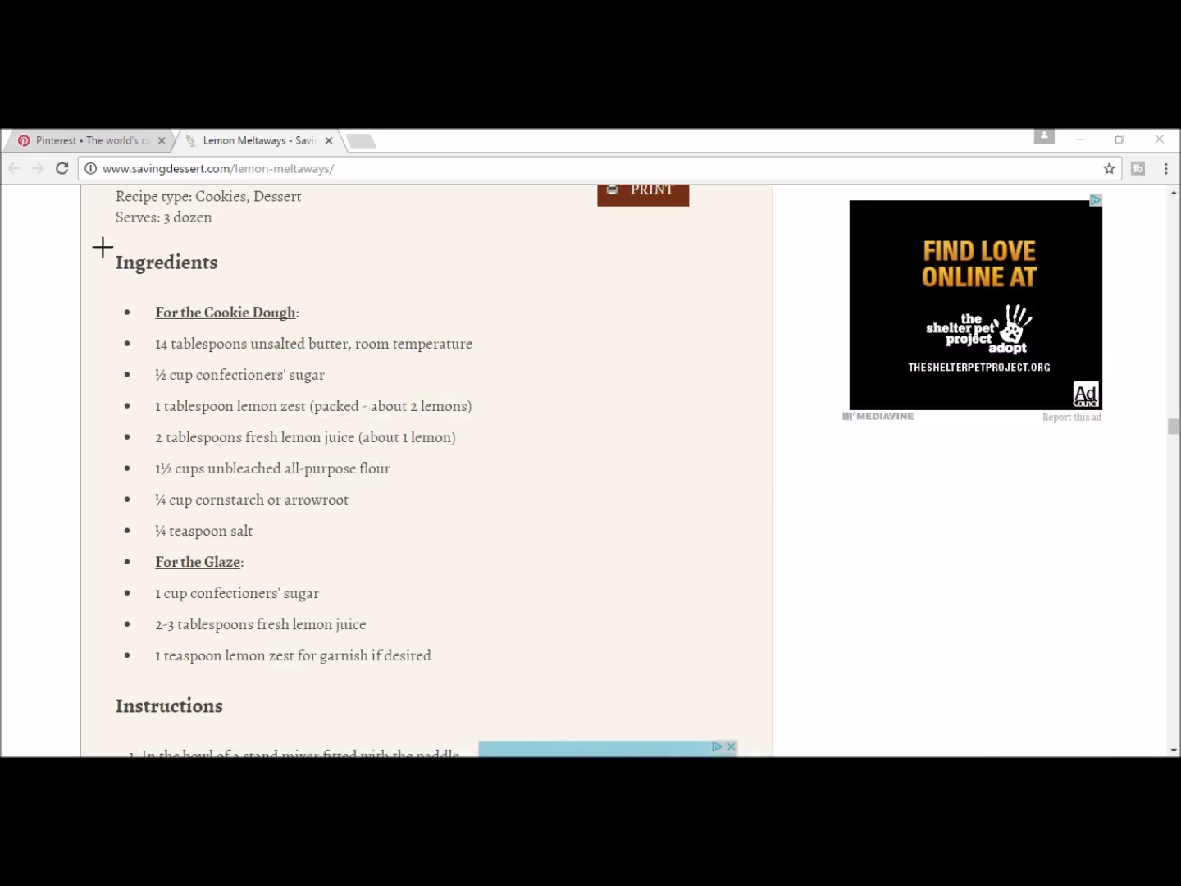
{"action": "left_click_drag", "start_coordinate": [93, 233], "coordinate": [548, 688]}
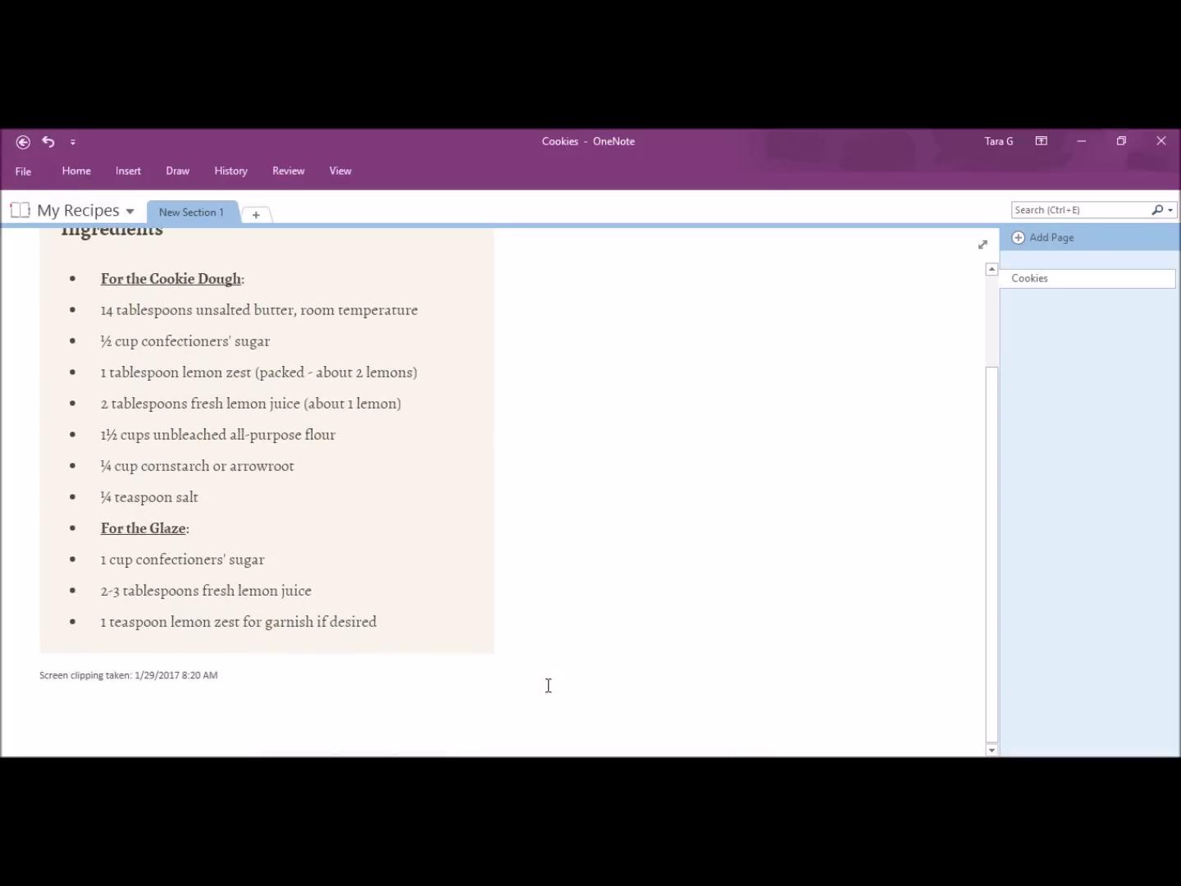
{"action": "scroll", "coordinate": [517, 609], "scroll_direction": "up", "scroll_amount": 2}
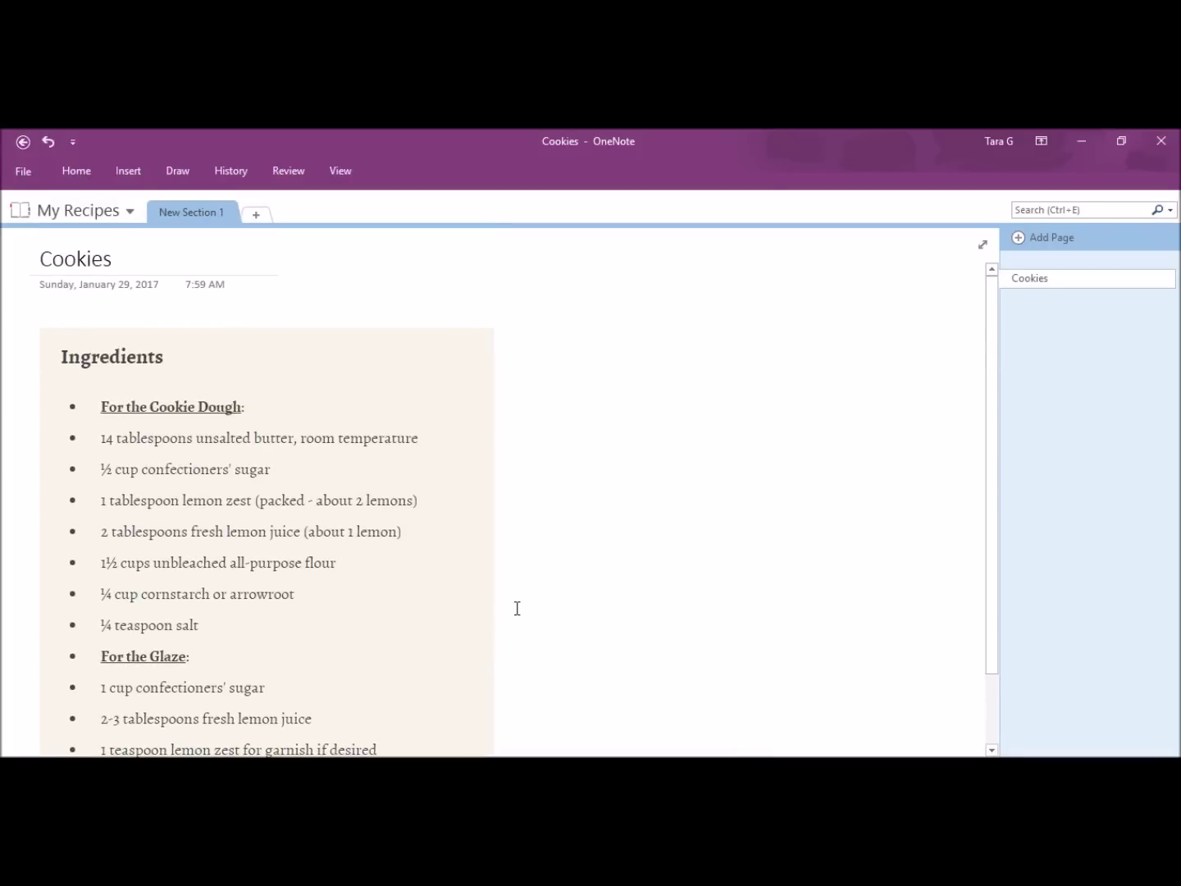
{"action": "scroll", "coordinate": [516, 609], "scroll_direction": "down", "scroll_amount": 1}
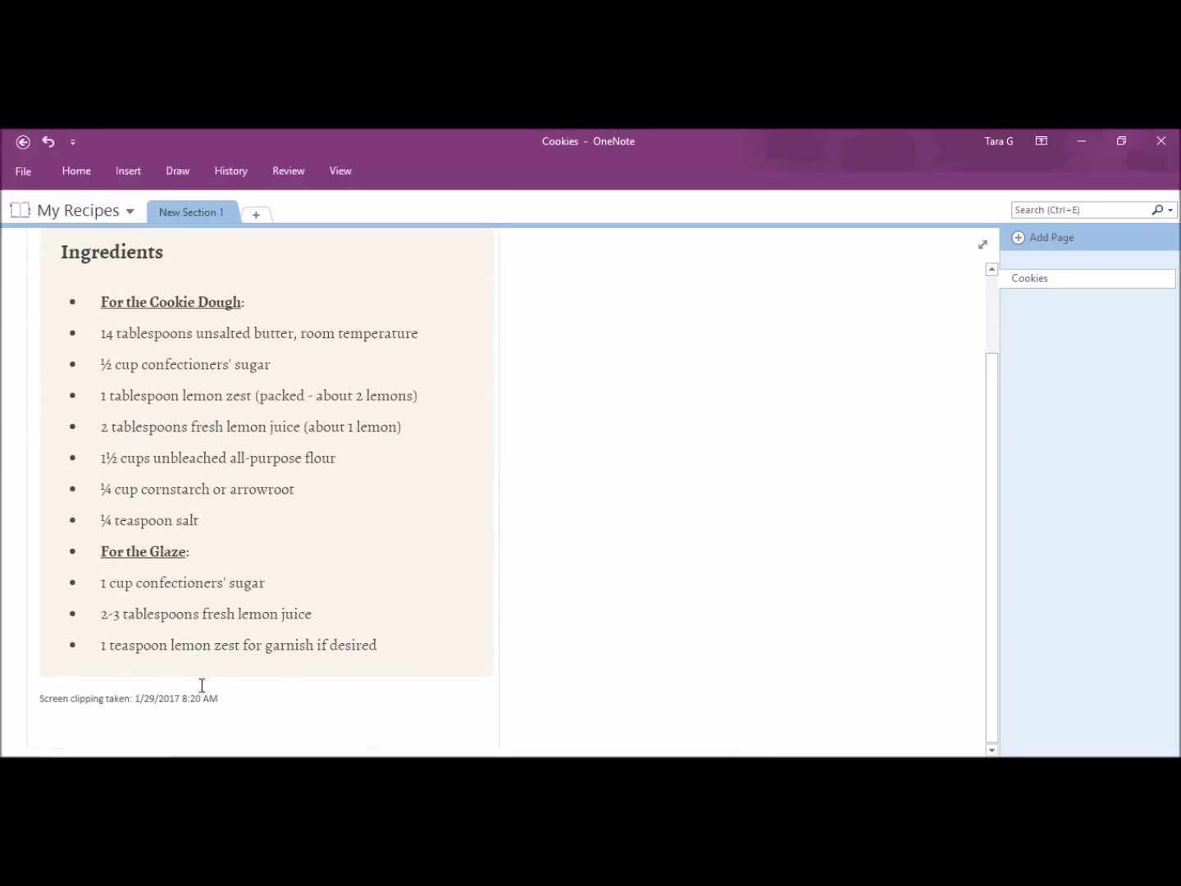
{"action": "scroll", "coordinate": [406, 643], "scroll_direction": "up", "scroll_amount": 1}
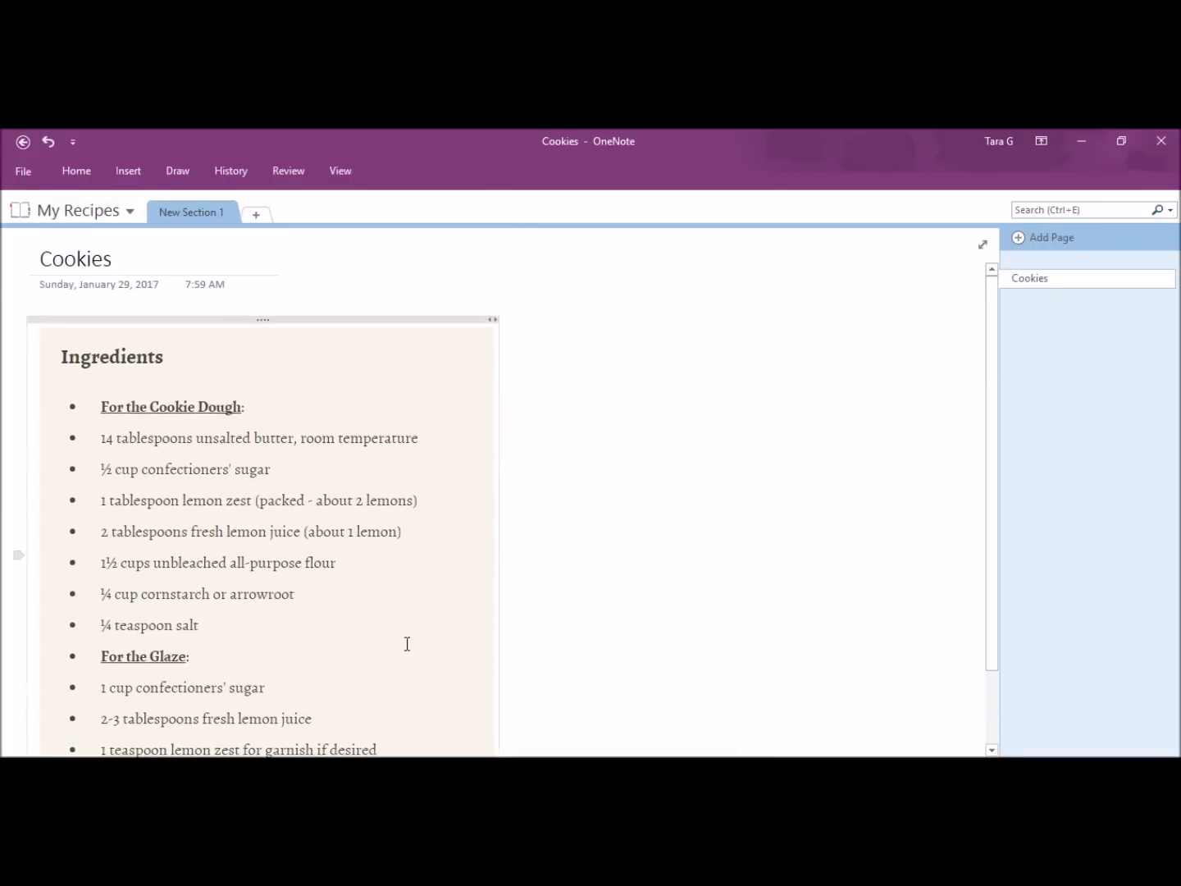
{"action": "key", "text": "alt+Tab"}
Step: Copy the recipe's Instructions text from Chrome and paste it onto the OneNote Cookies page
{"action": "left_click_drag", "start_coordinate": [114, 272], "coordinate": [592, 299]}
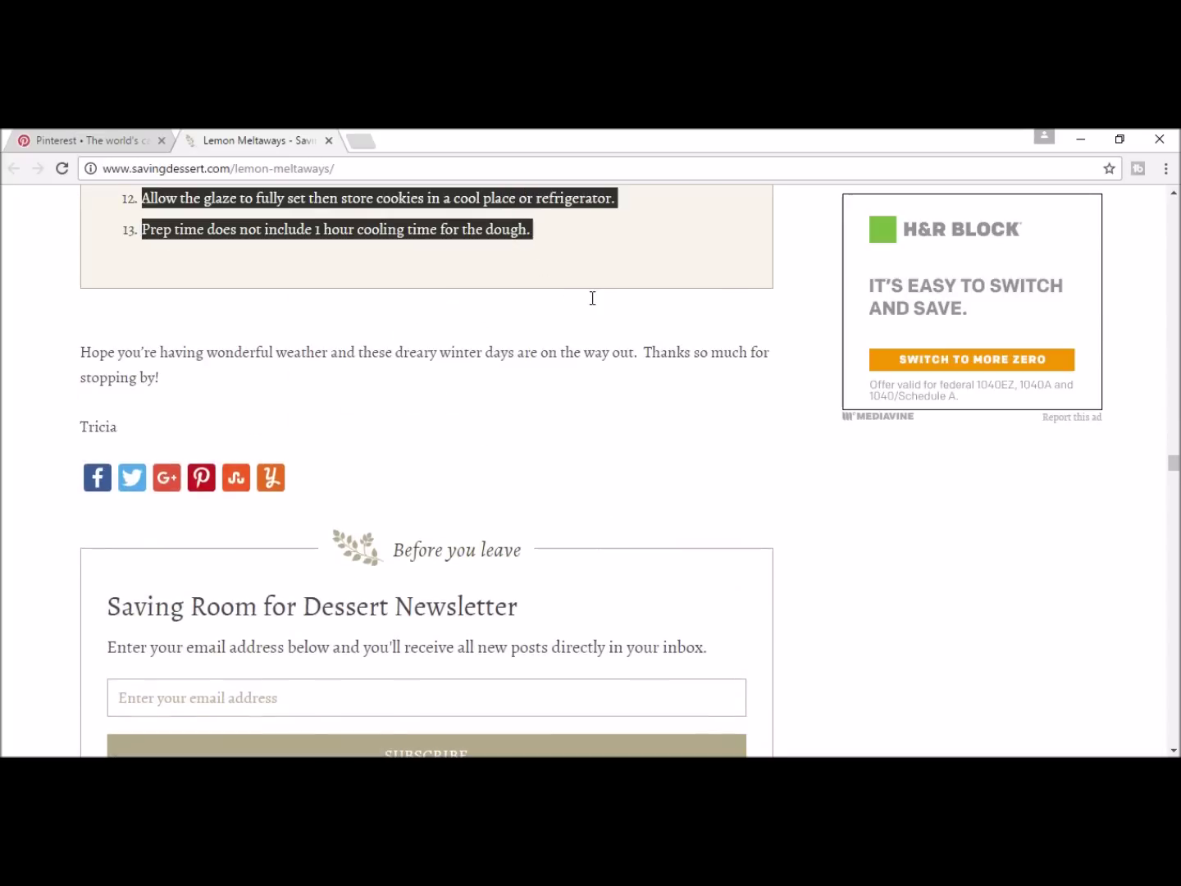
{"action": "right_click", "coordinate": [460, 197]}
{"action": "left_click", "coordinate": [483, 206]}
{"action": "mouse_move", "coordinate": [785, 754]}
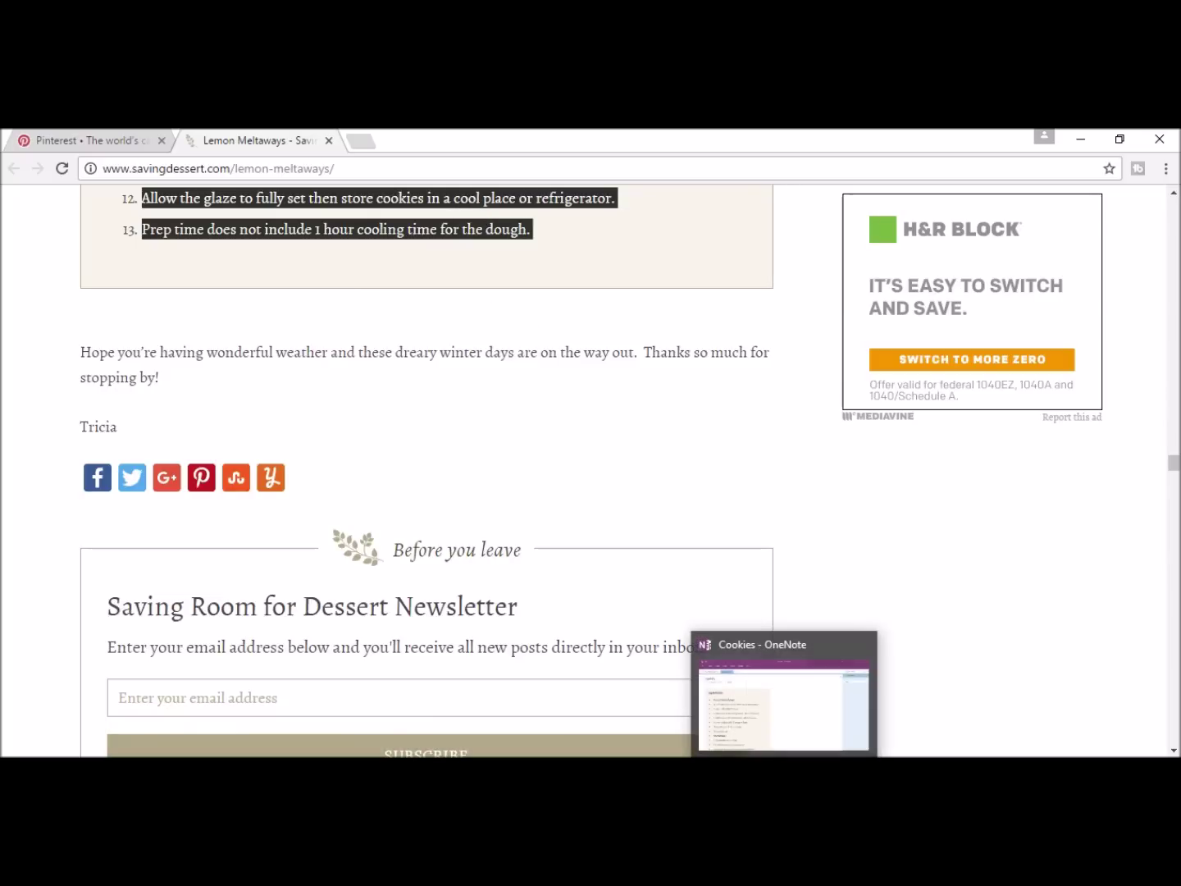
{"action": "left_click", "coordinate": [738, 732]}
{"action": "left_click", "coordinate": [619, 447]}
{"action": "key", "text": "ctrl+v"}
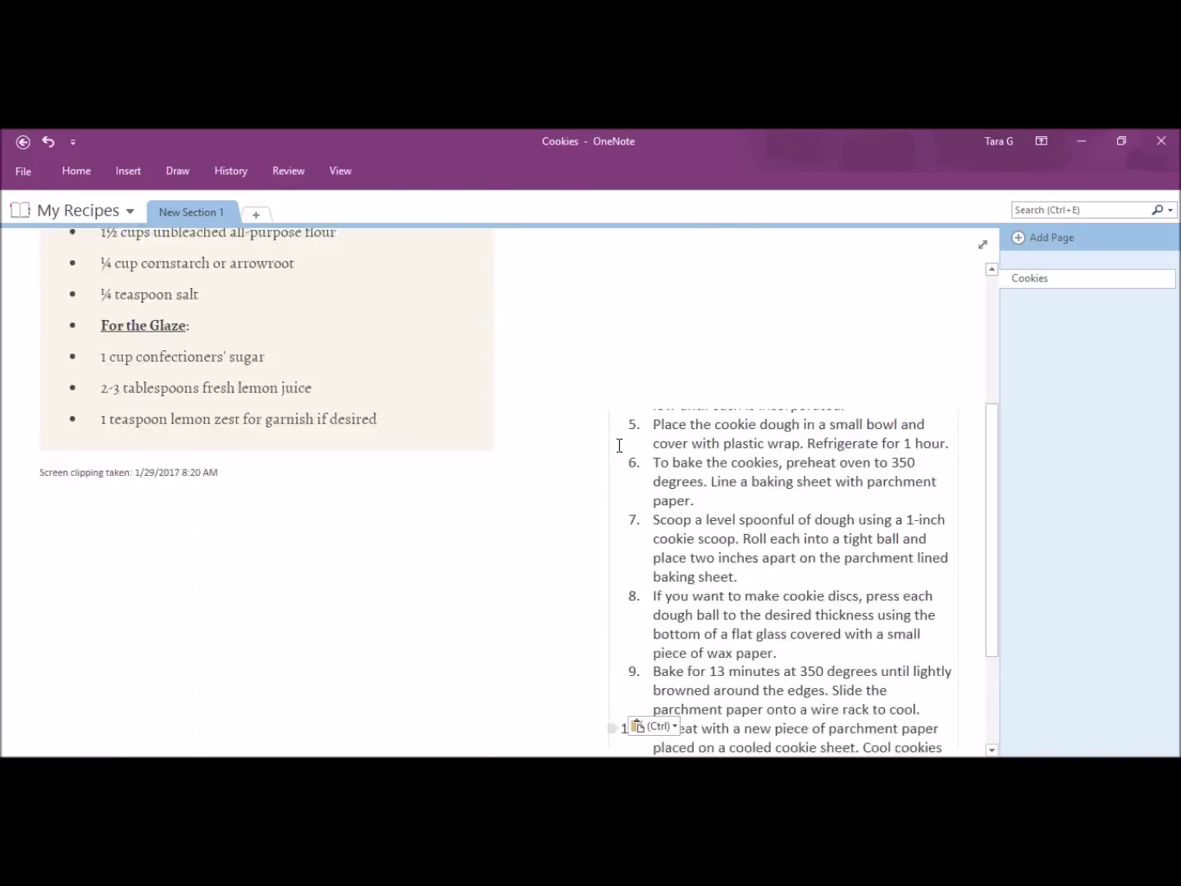
Step: Clip the photo of the glazed Lemon Meltaways cookies onto the page
{"action": "key", "text": "alt+Tab"}
{"action": "key", "text": "super+shift+s"}
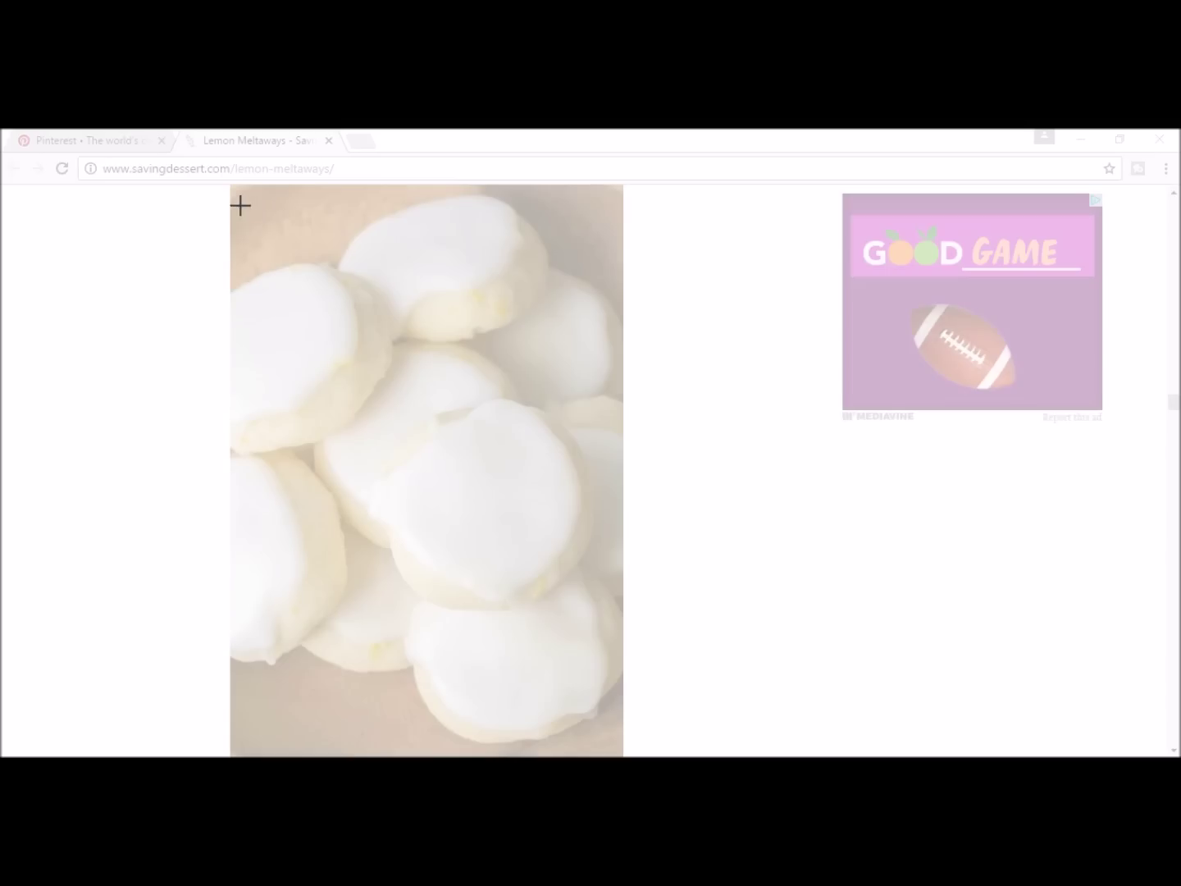
{"action": "left_click_drag", "start_coordinate": [231, 192], "coordinate": [618, 749]}
{"action": "scroll", "coordinate": [475, 574], "scroll_direction": "up", "scroll_amount": 5}
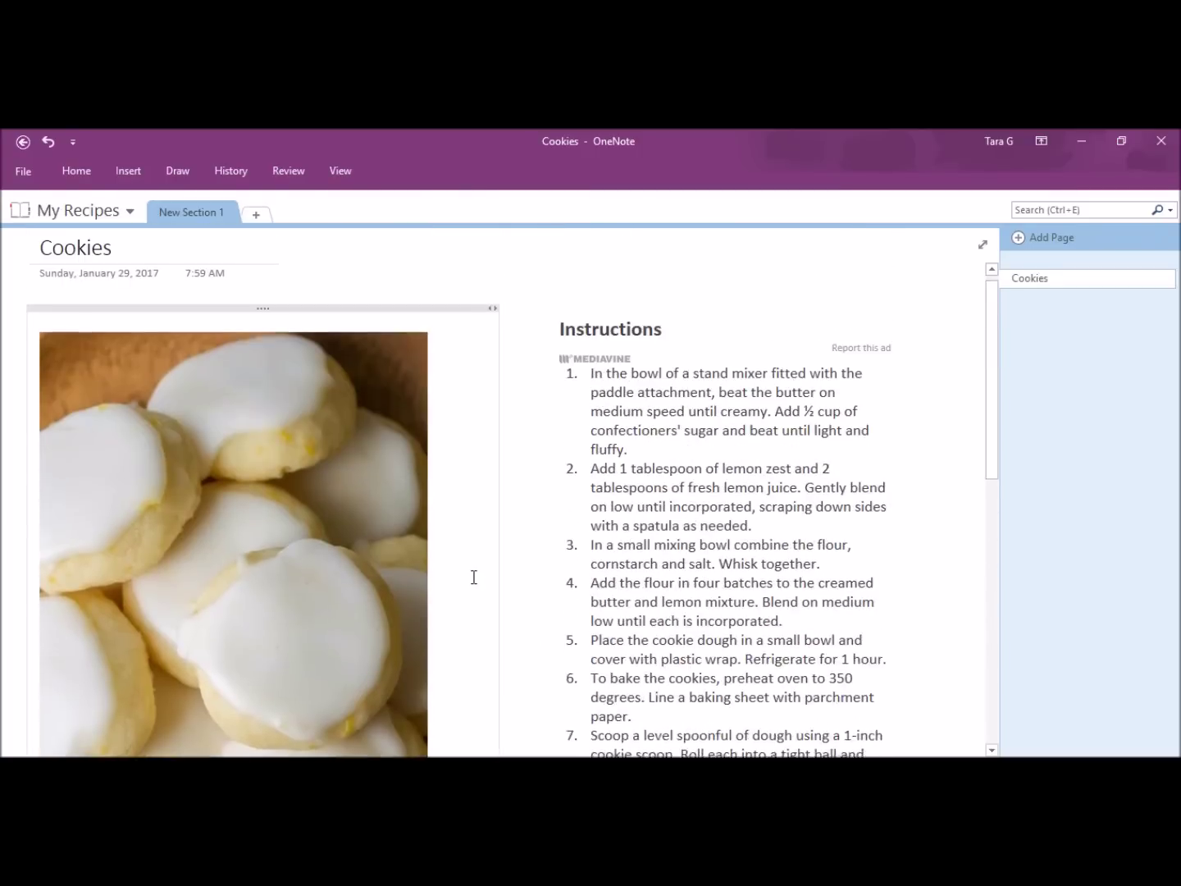
{"action": "scroll", "coordinate": [474, 576], "scroll_direction": "down", "scroll_amount": 5}
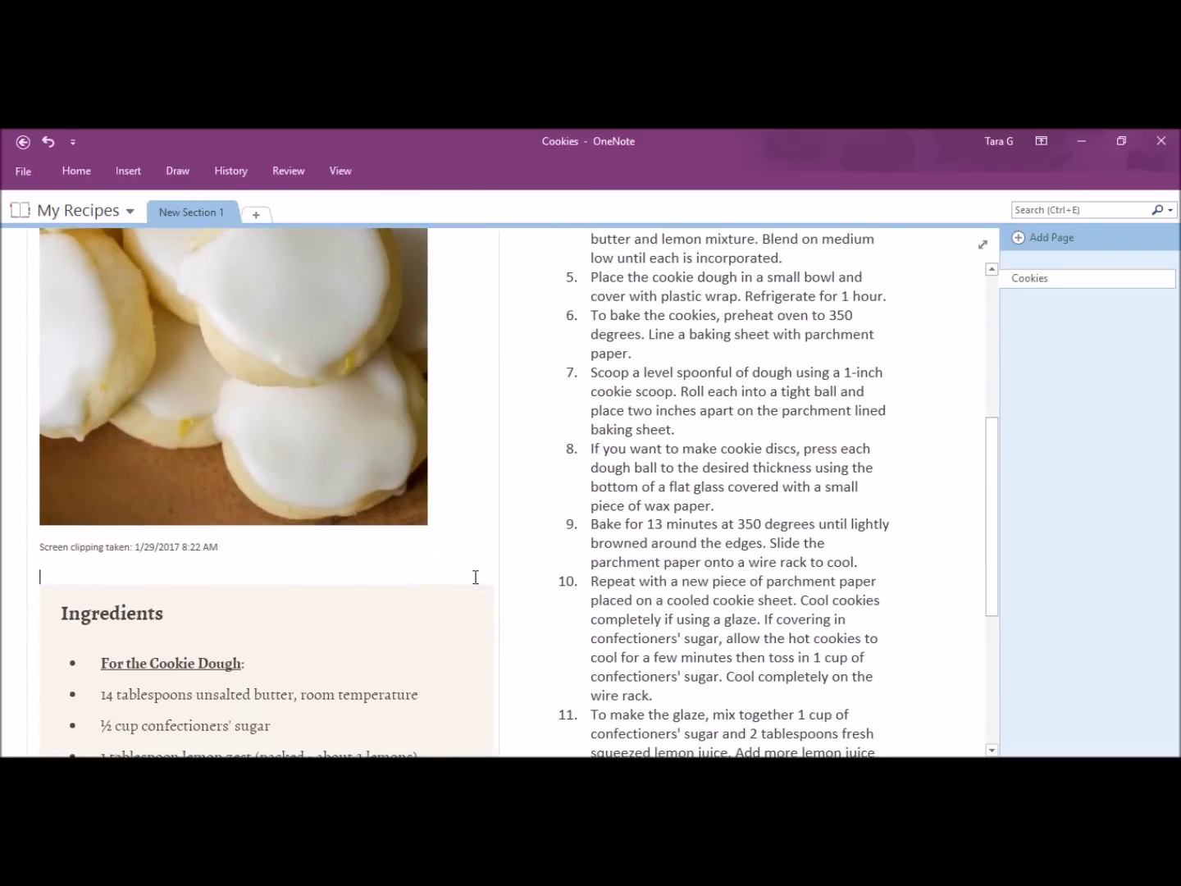
{"action": "scroll", "coordinate": [475, 577], "scroll_direction": "down", "scroll_amount": 5}
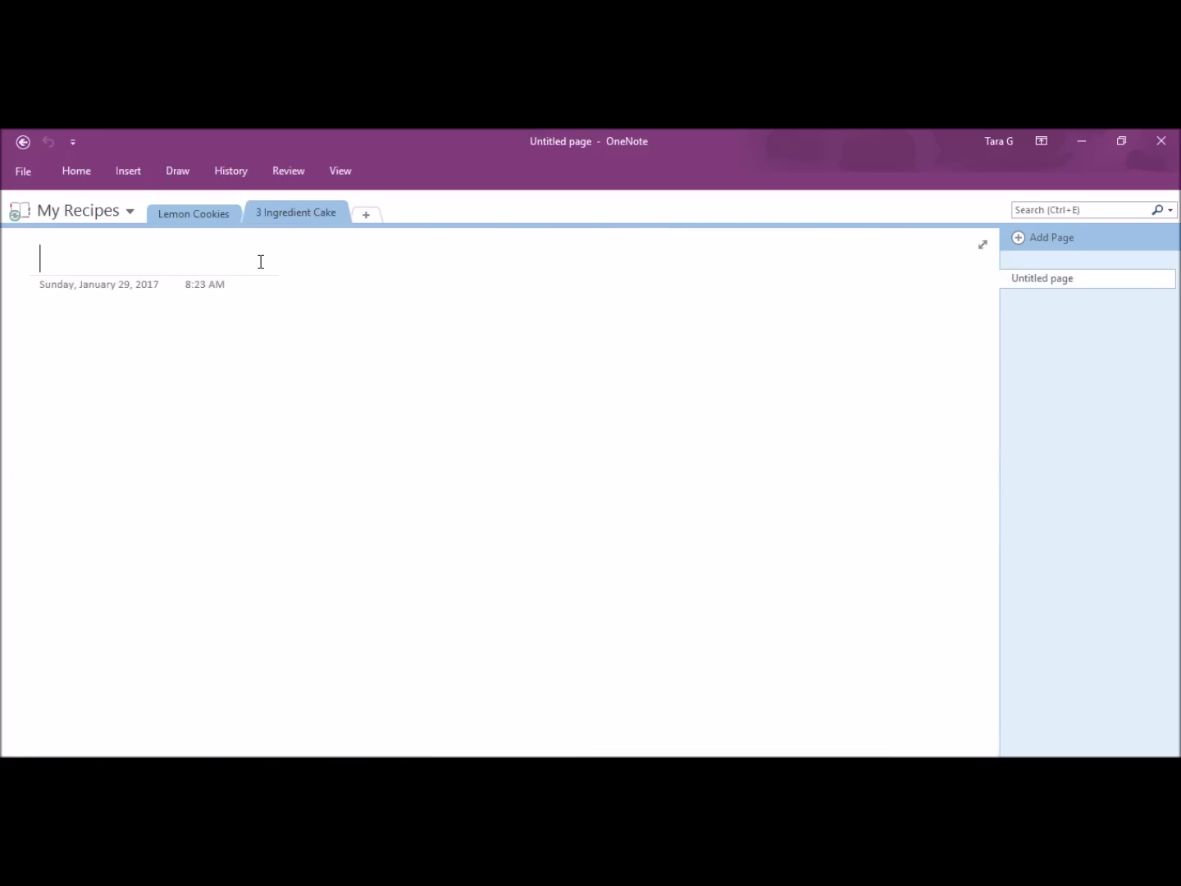
Step: Title the page 'Easy Cake' and apply the To Do tag
{"action": "type", "text": "Easy Cake"}
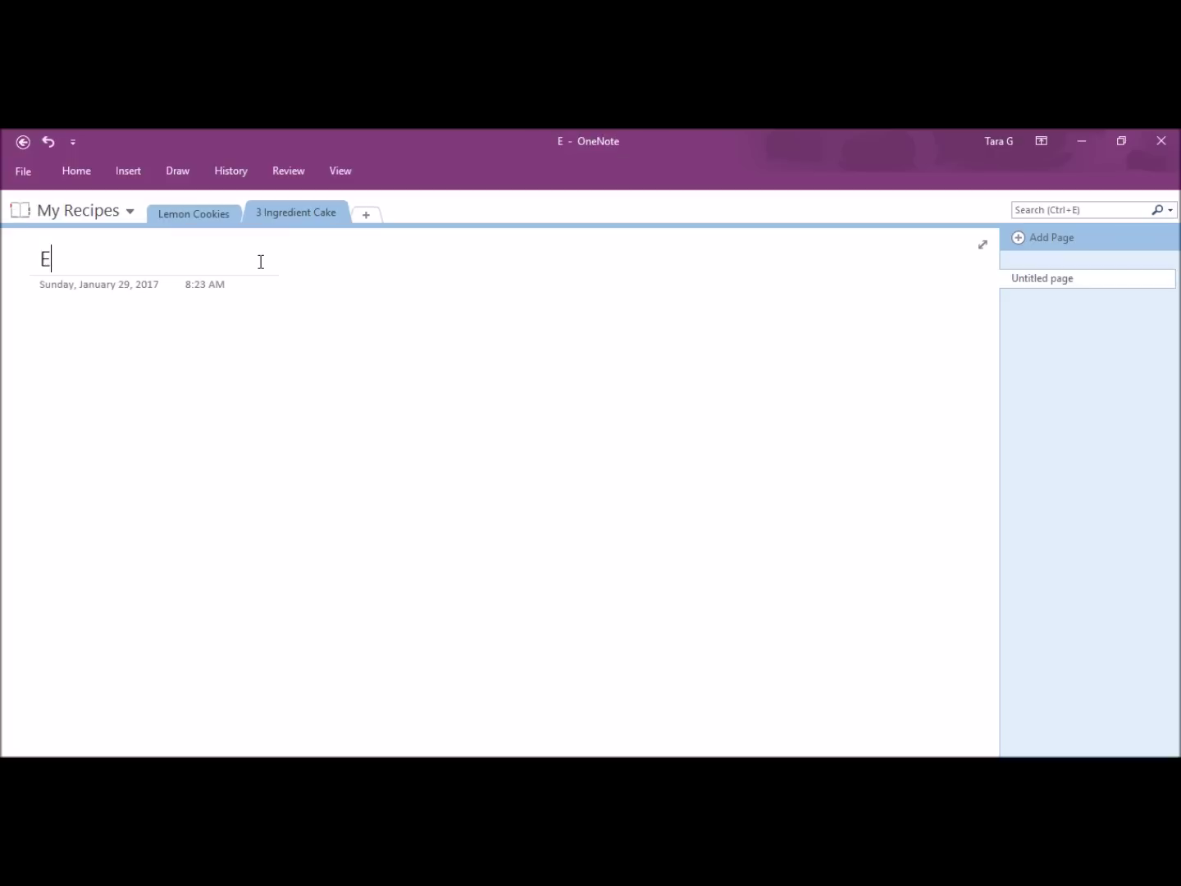
{"action": "left_click", "coordinate": [128, 171]}
{"action": "left_click", "coordinate": [96, 168]}
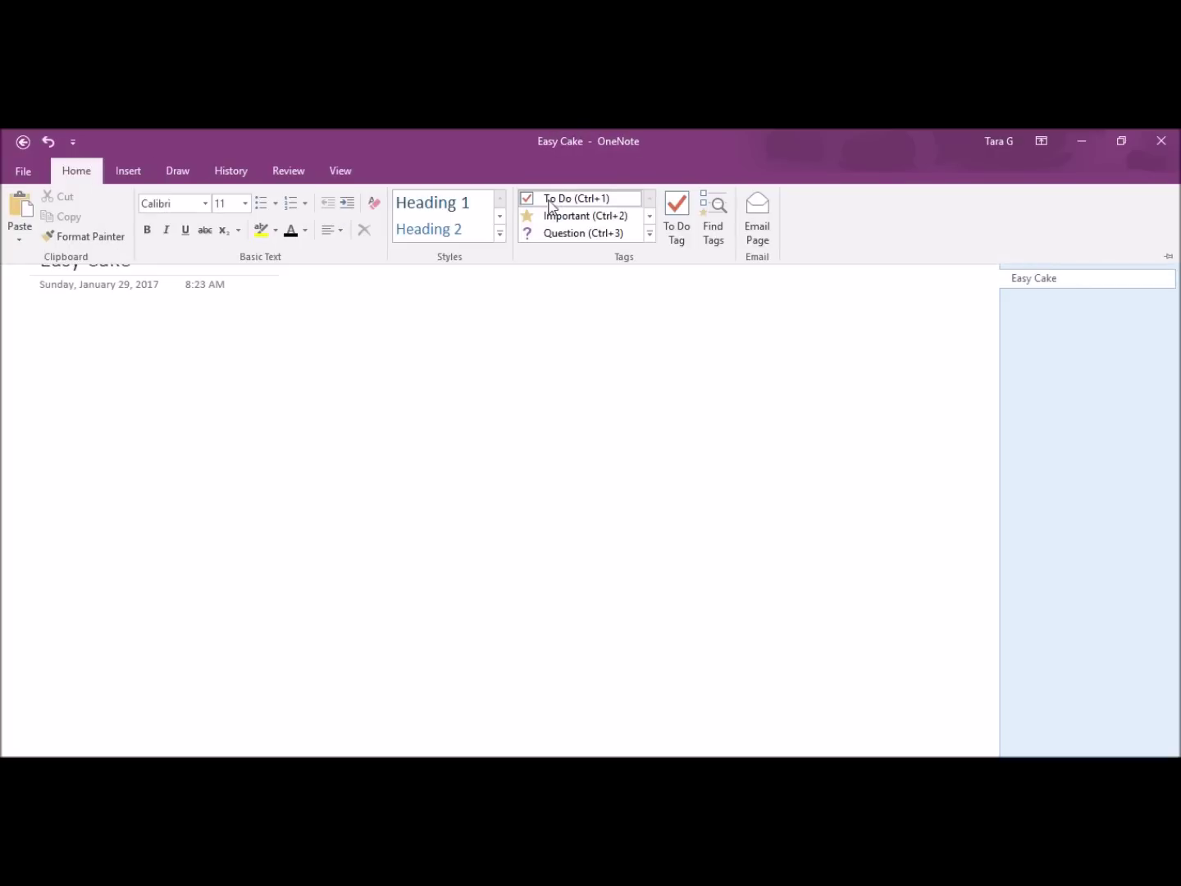
{"action": "left_click", "coordinate": [648, 233]}
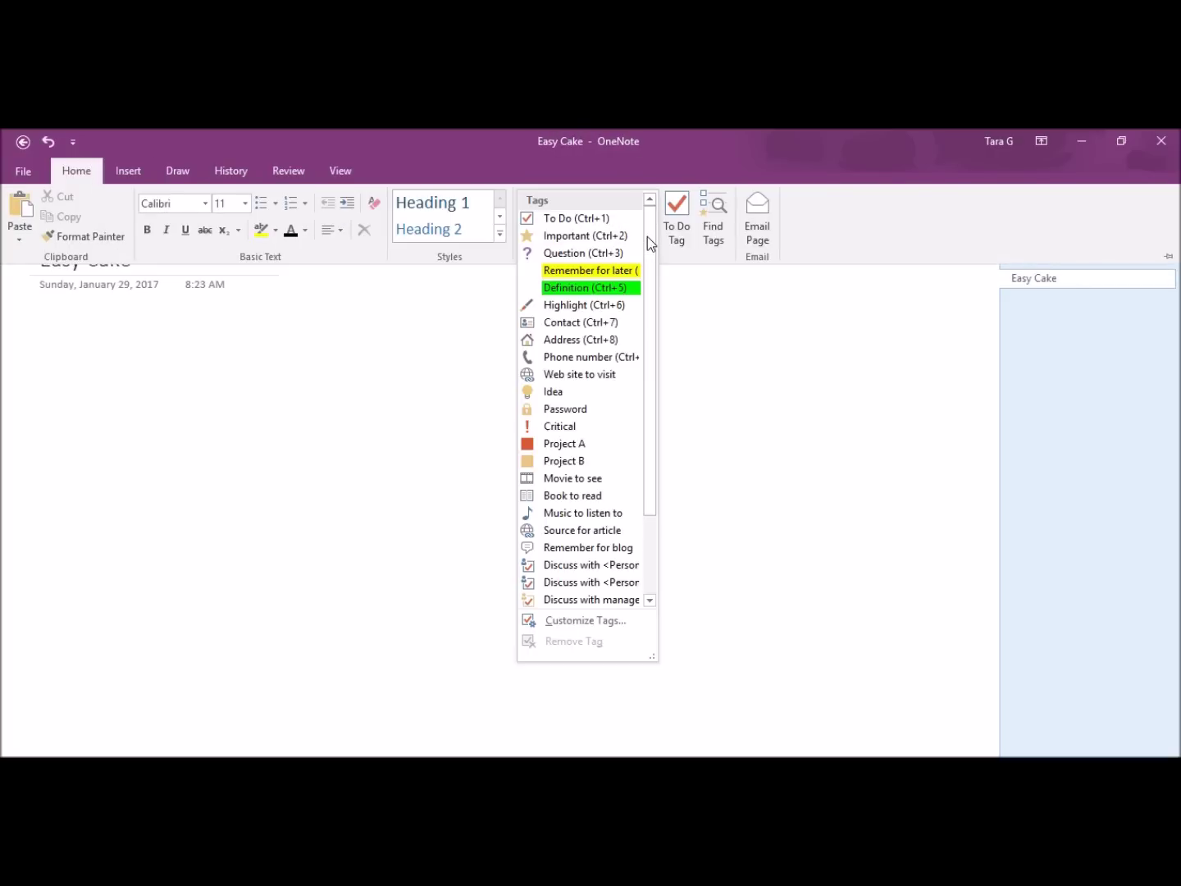
{"action": "left_click", "coordinate": [560, 217]}
{"action": "left_click", "coordinate": [34, 335]}
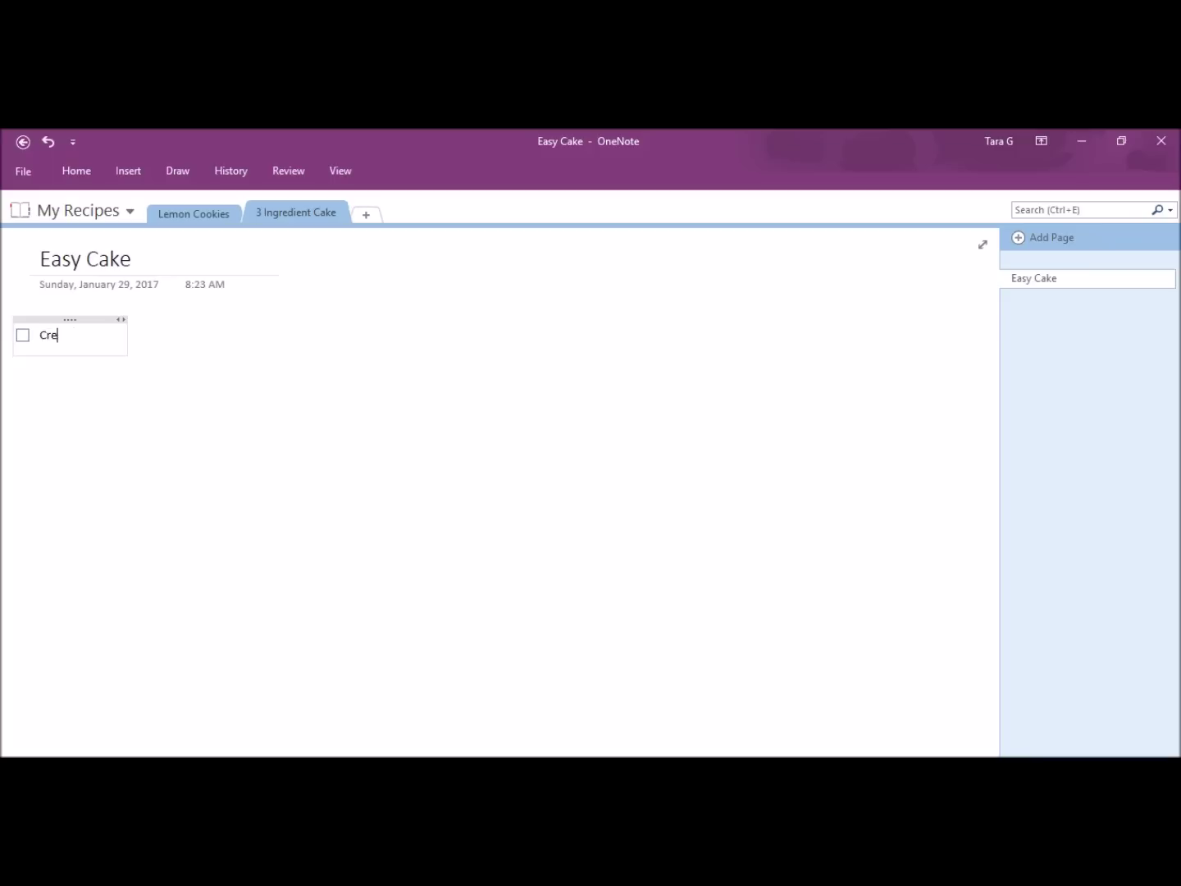
Step: List Cream Cheese and White Chocolate as To Do checklist items
{"action": "type", "text": "Cream Cheese"}
{"action": "key", "text": "Return"}
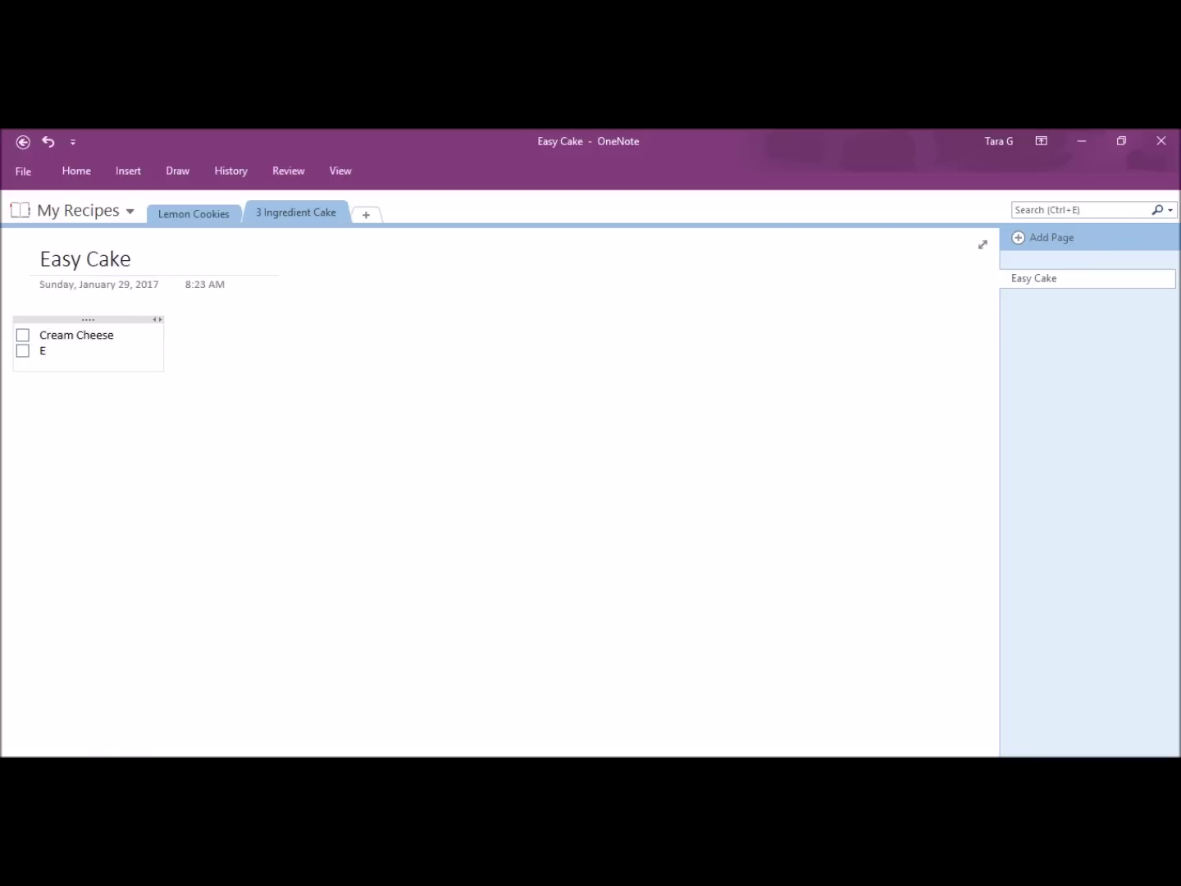
{"action": "key", "text": "Return"}
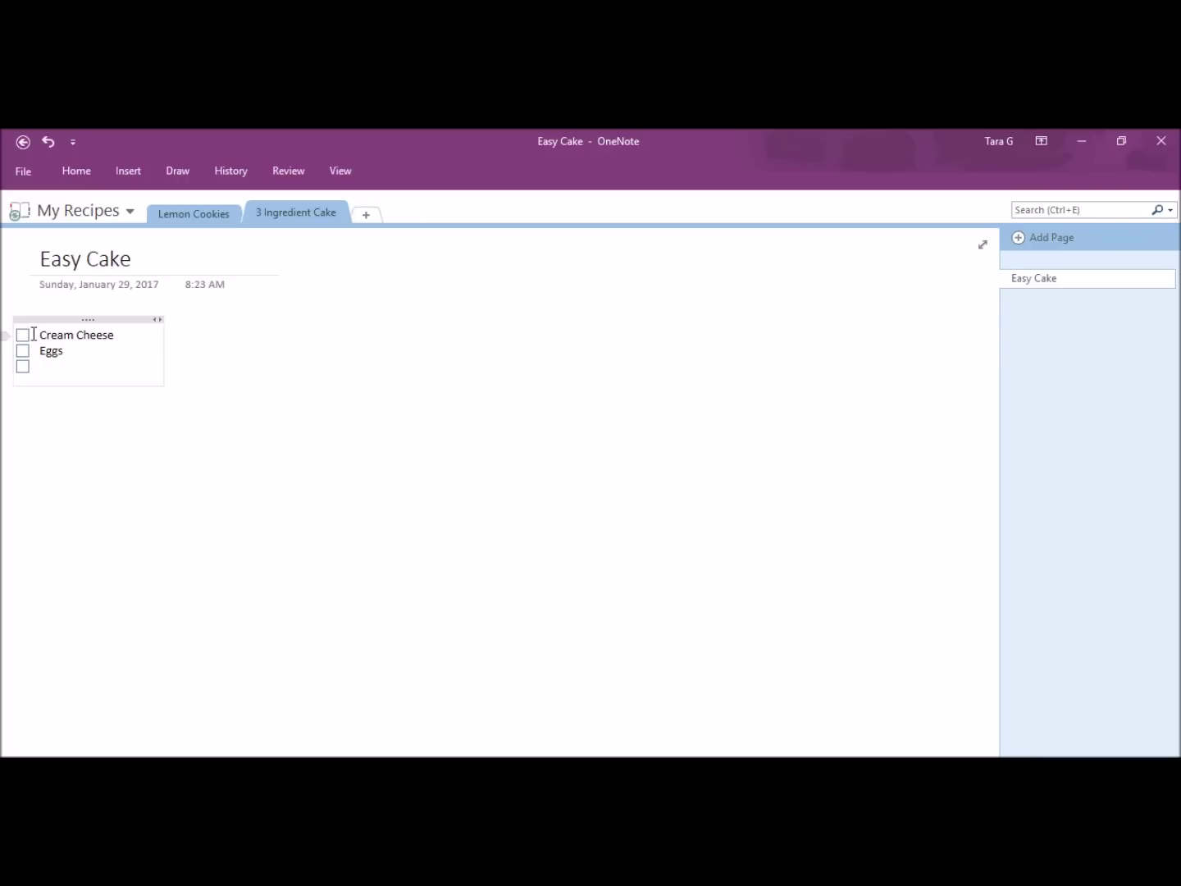
{"action": "type", "text": "White Chocolate"}
{"action": "key", "text": "Return"}
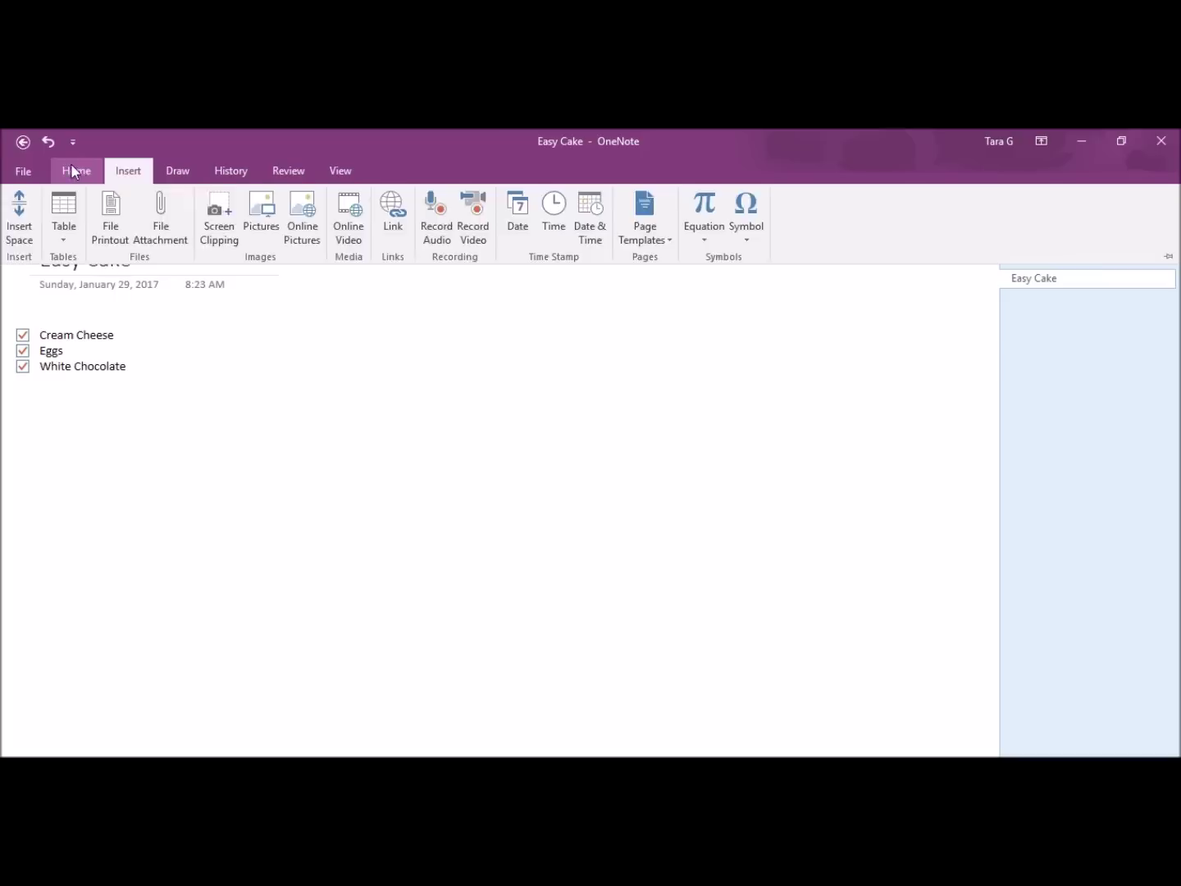
Step: Add an Important-tagged note: 'Make sure you don't over heat choc'
{"action": "left_click", "coordinate": [585, 217]}
{"action": "left_click", "coordinate": [251, 334]}
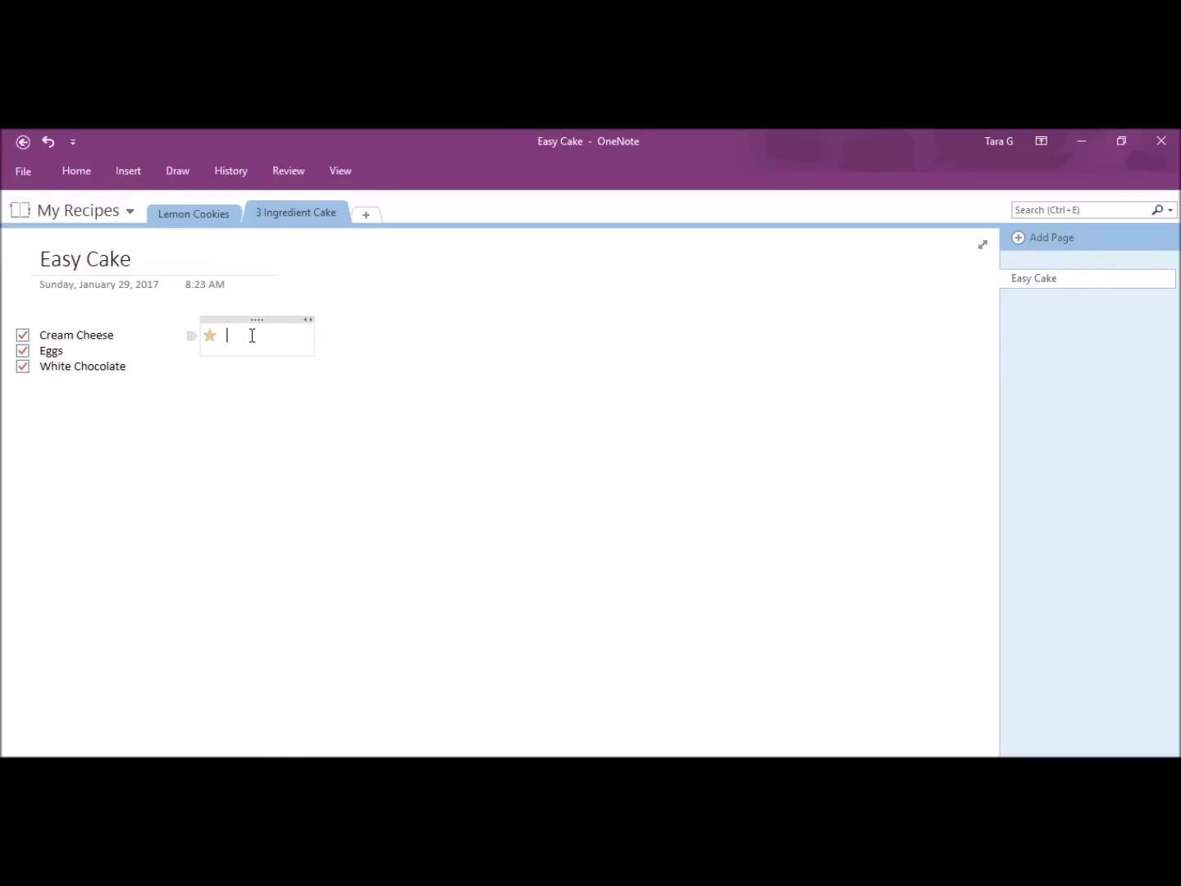
{"action": "type", "text": "Make sure you don't over heat chocolate"}
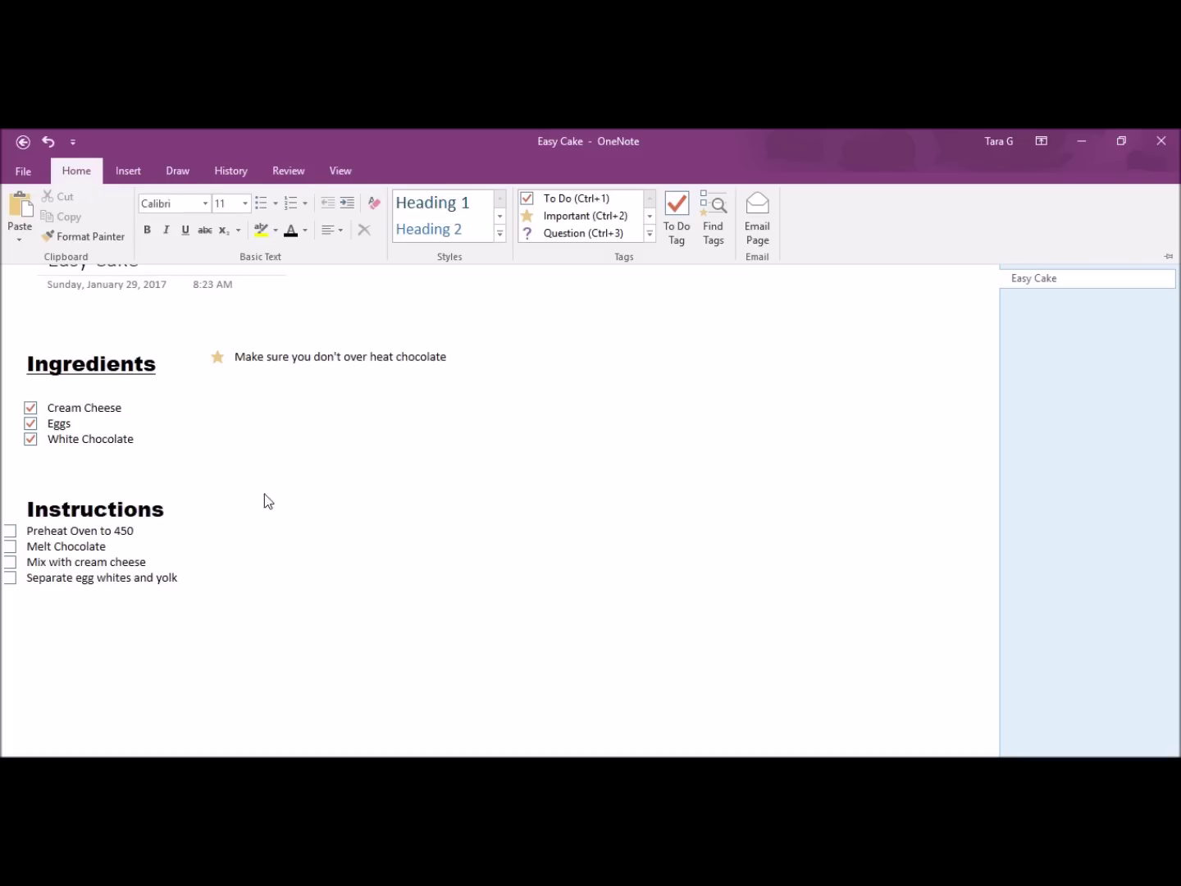
{"action": "left_click", "coordinate": [422, 563]}
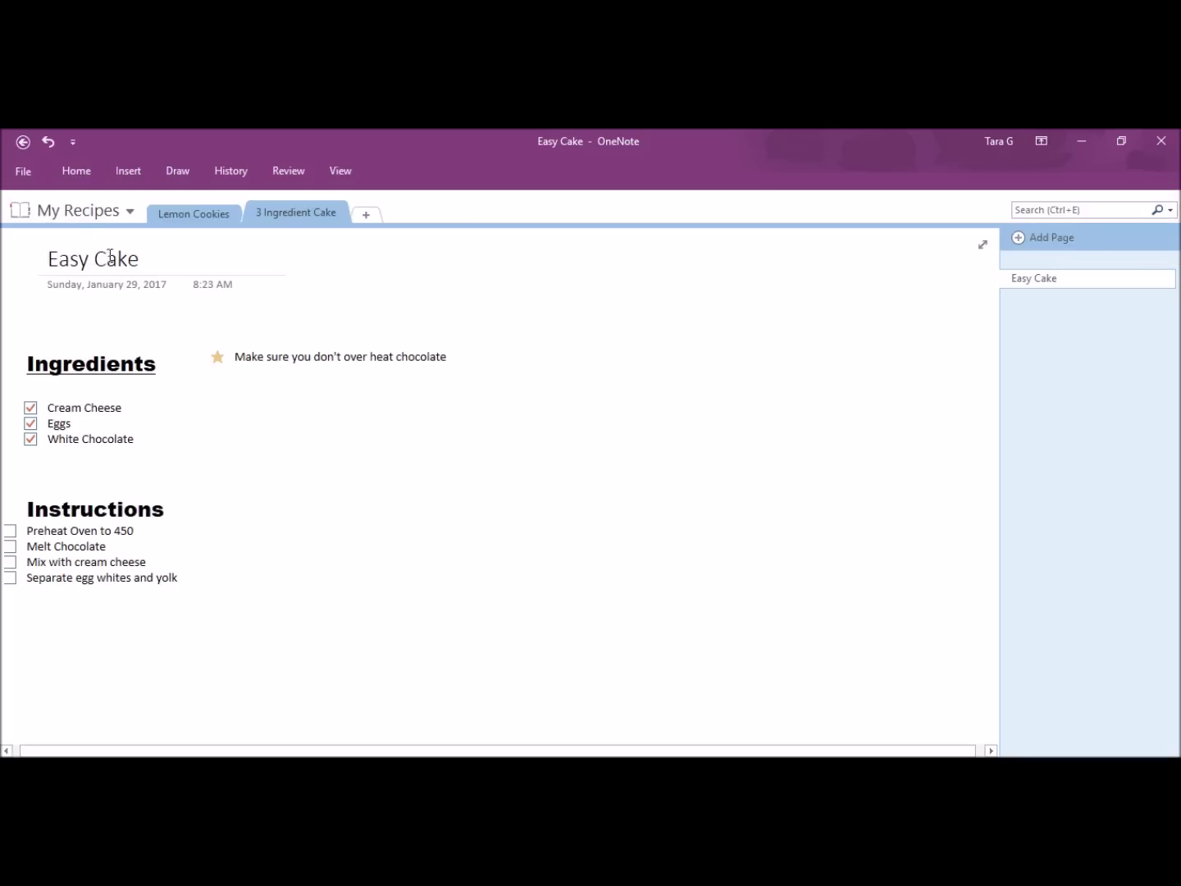
Step: Switch from My Recipes to the Travel notebook
{"action": "left_click", "coordinate": [31, 168]}
{"action": "left_click", "coordinate": [31, 164]}
{"action": "left_click", "coordinate": [111, 210]}
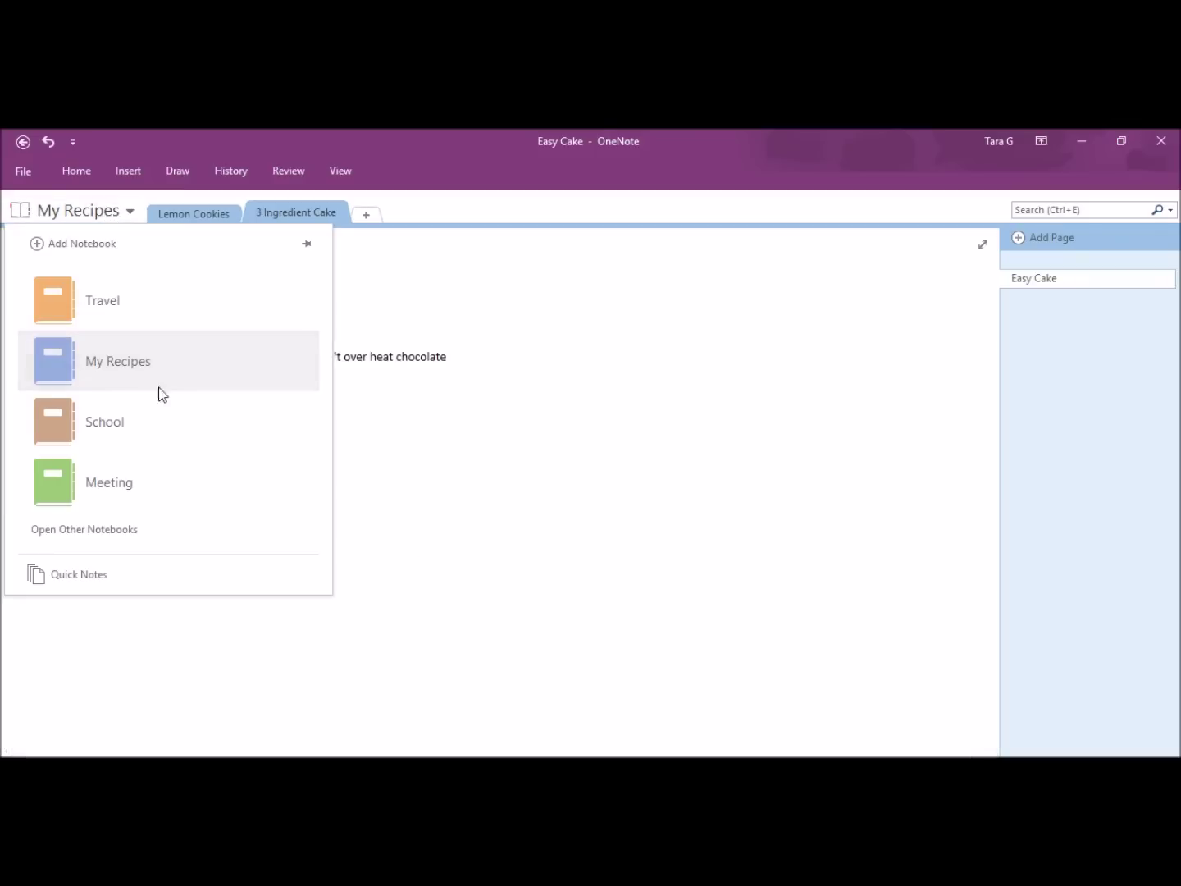
{"action": "left_click", "coordinate": [127, 313]}
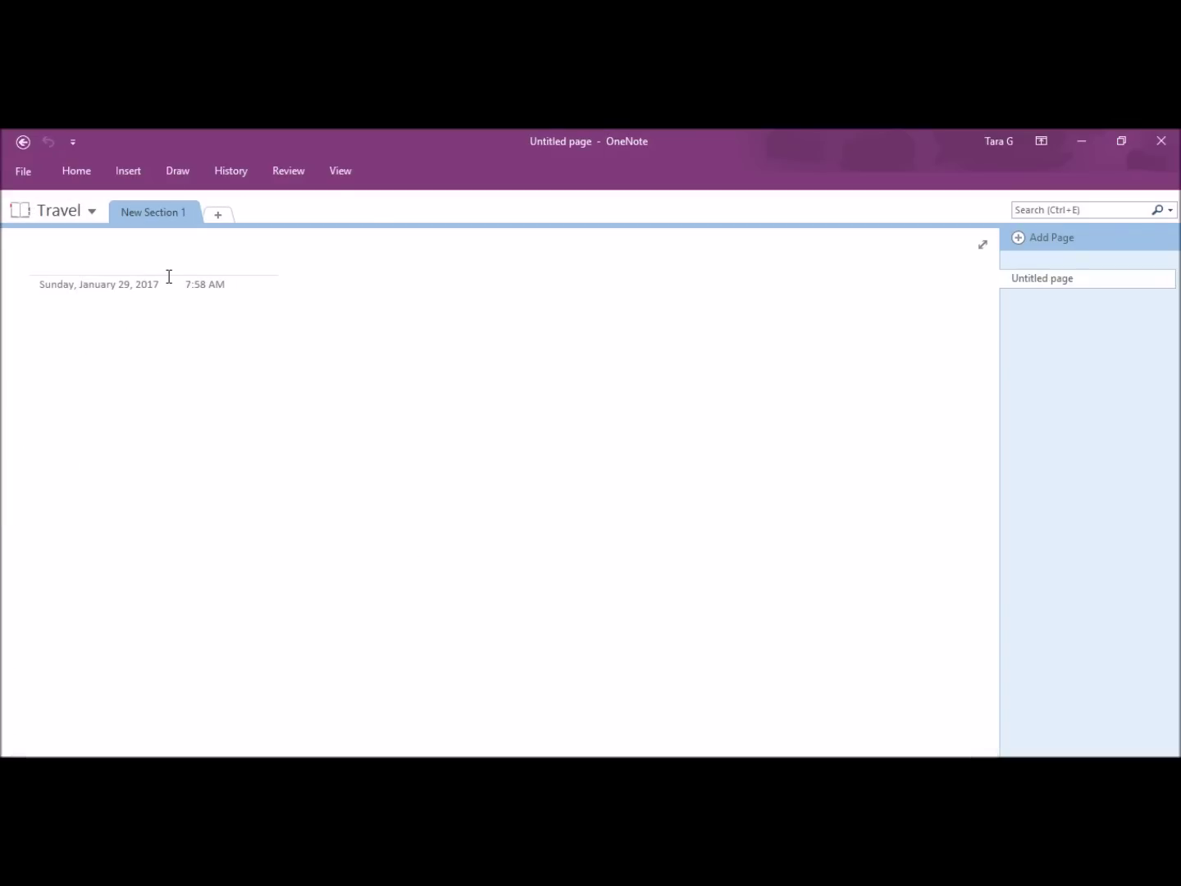
Step: Rename New Section 1 to Vacation 2017 and add the Itinarary and Sightseeing sections
{"action": "right_click", "coordinate": [162, 213]}
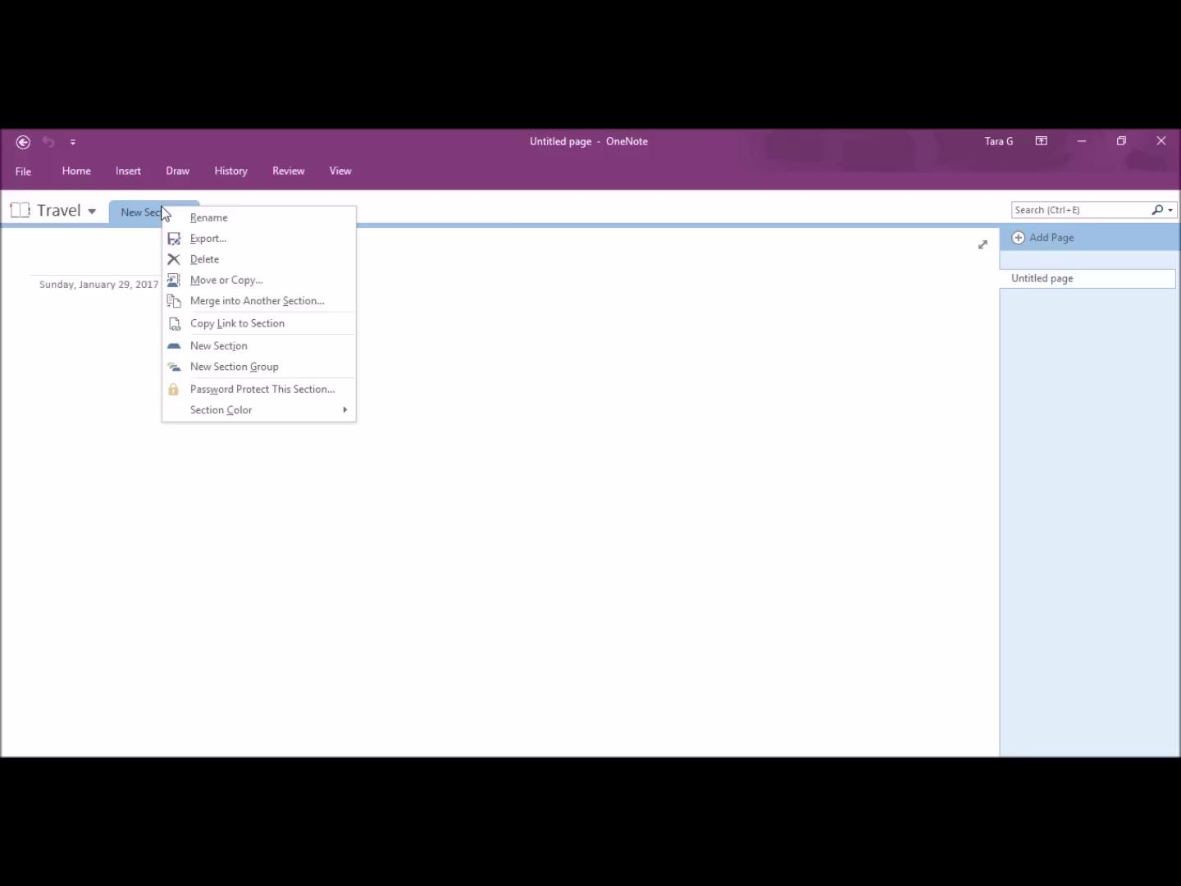
{"action": "left_click", "coordinate": [180, 218]}
{"action": "type", "text": "Vacation 2017"}
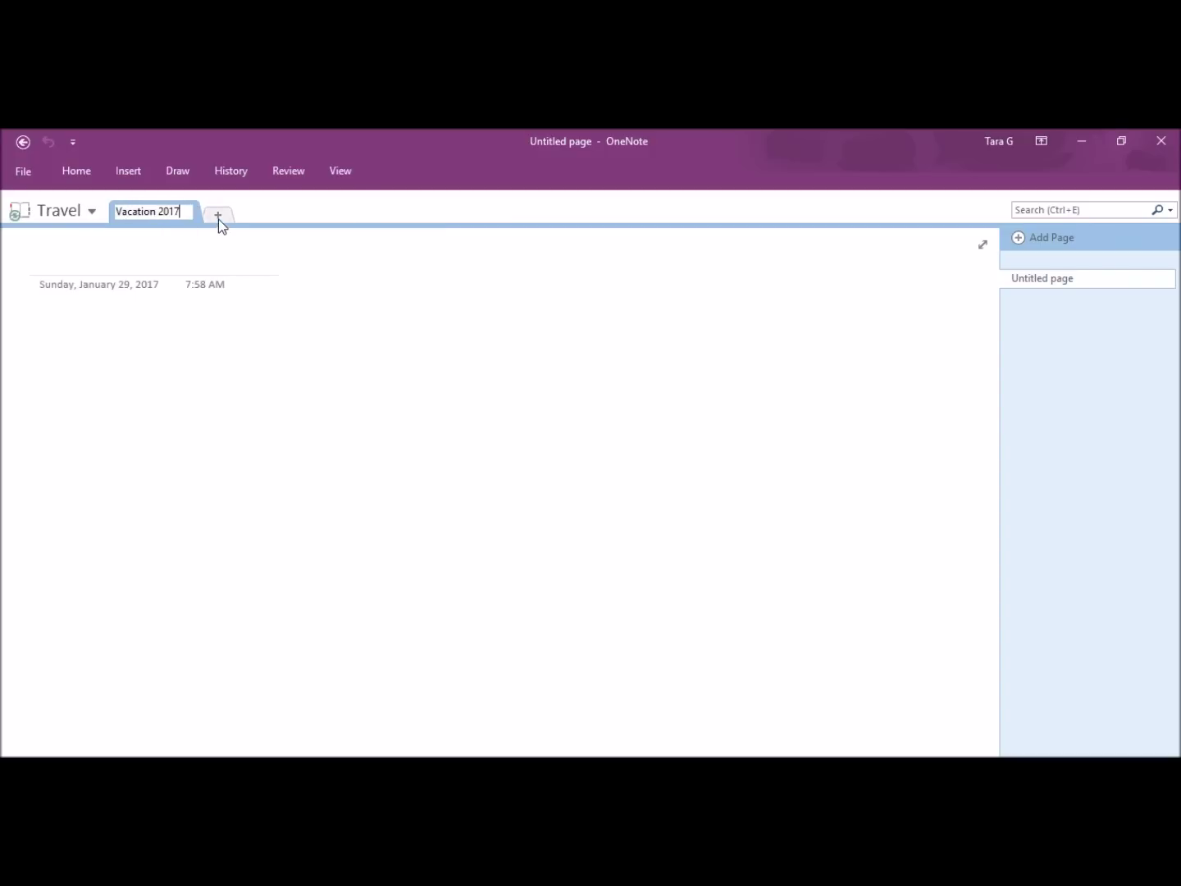
{"action": "left_click", "coordinate": [217, 216]}
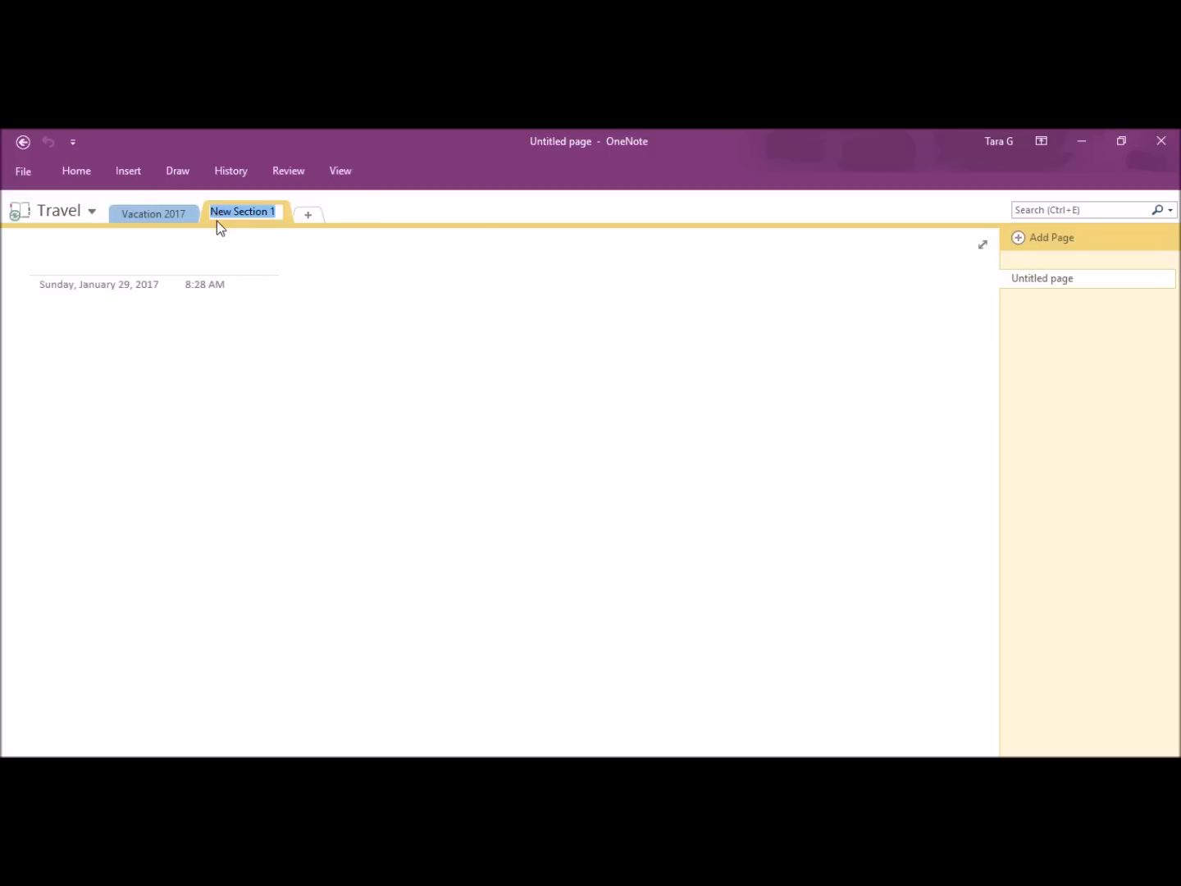
{"action": "type", "text": "It"}
{"action": "left_click", "coordinate": [307, 214]}
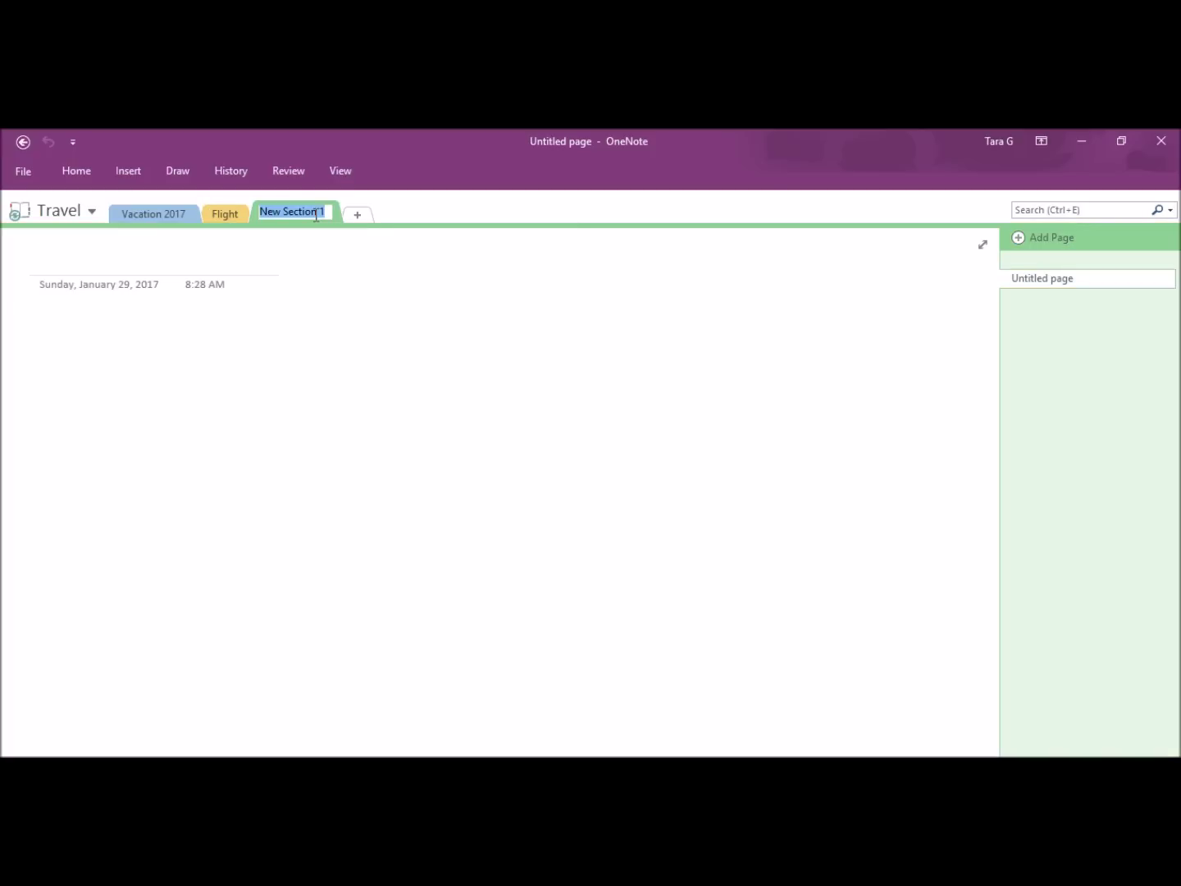
{"action": "type", "text": "Itinarary"}
{"action": "left_click", "coordinate": [356, 214]}
{"action": "type", "text": "Sightseeing"}
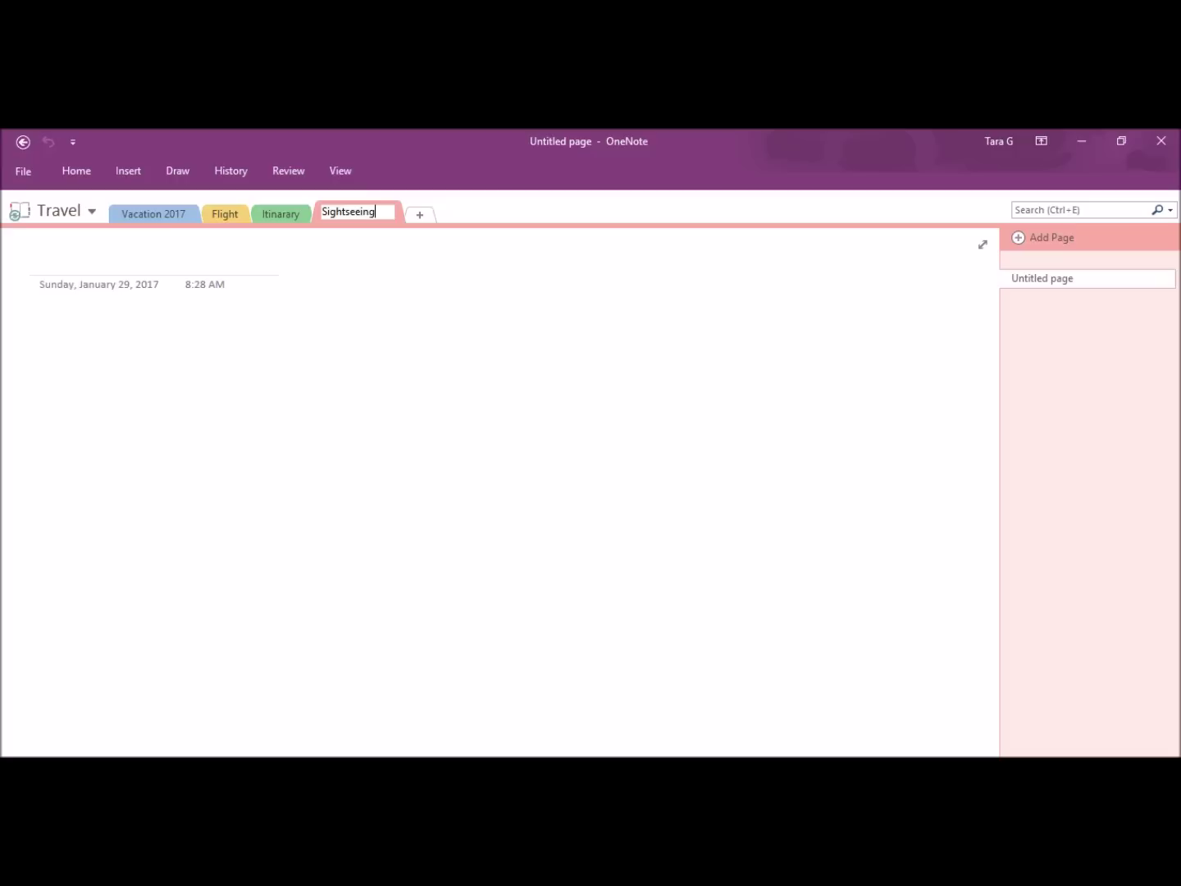
{"action": "key", "text": "Return"}
Step: Title the Vacation 2017 page 'Trip to Hawaii'
{"action": "left_click", "coordinate": [182, 213]}
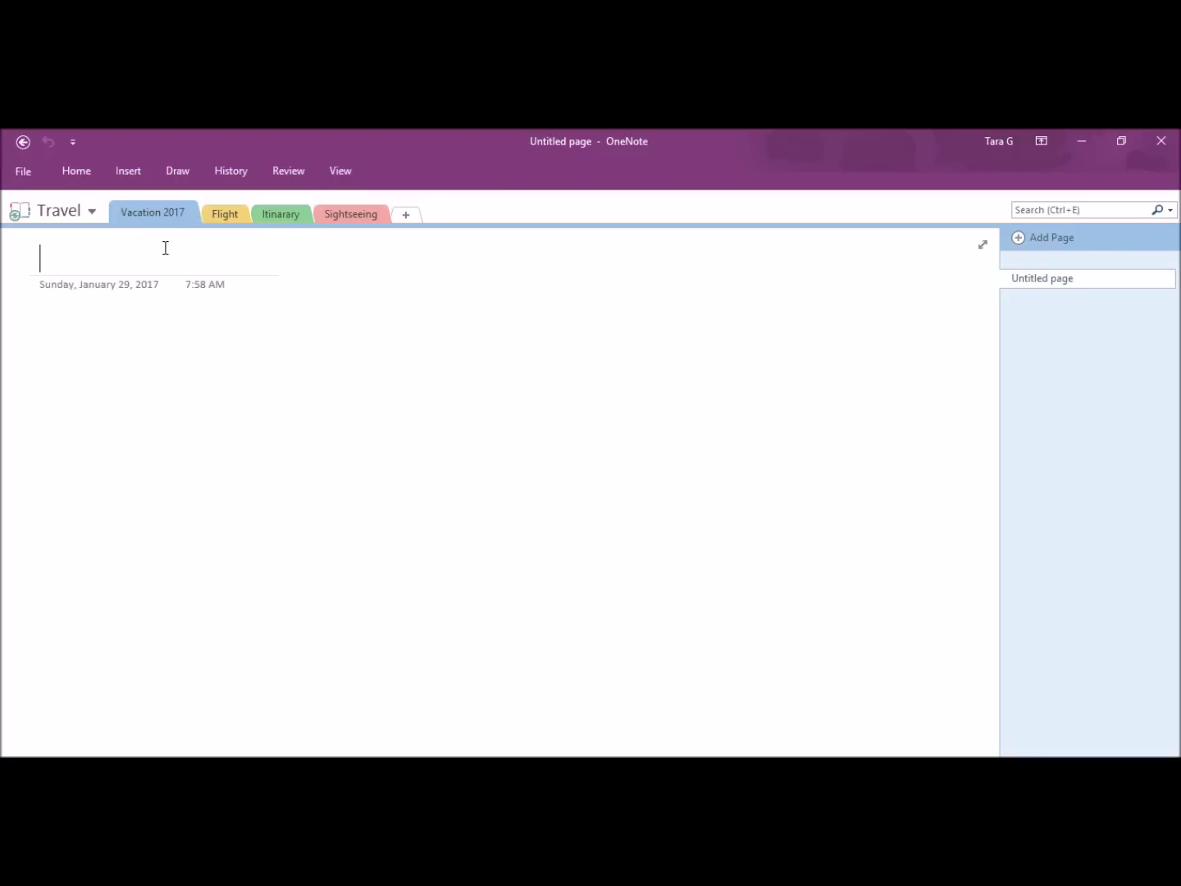
{"action": "type", "text": "Trip to H"}
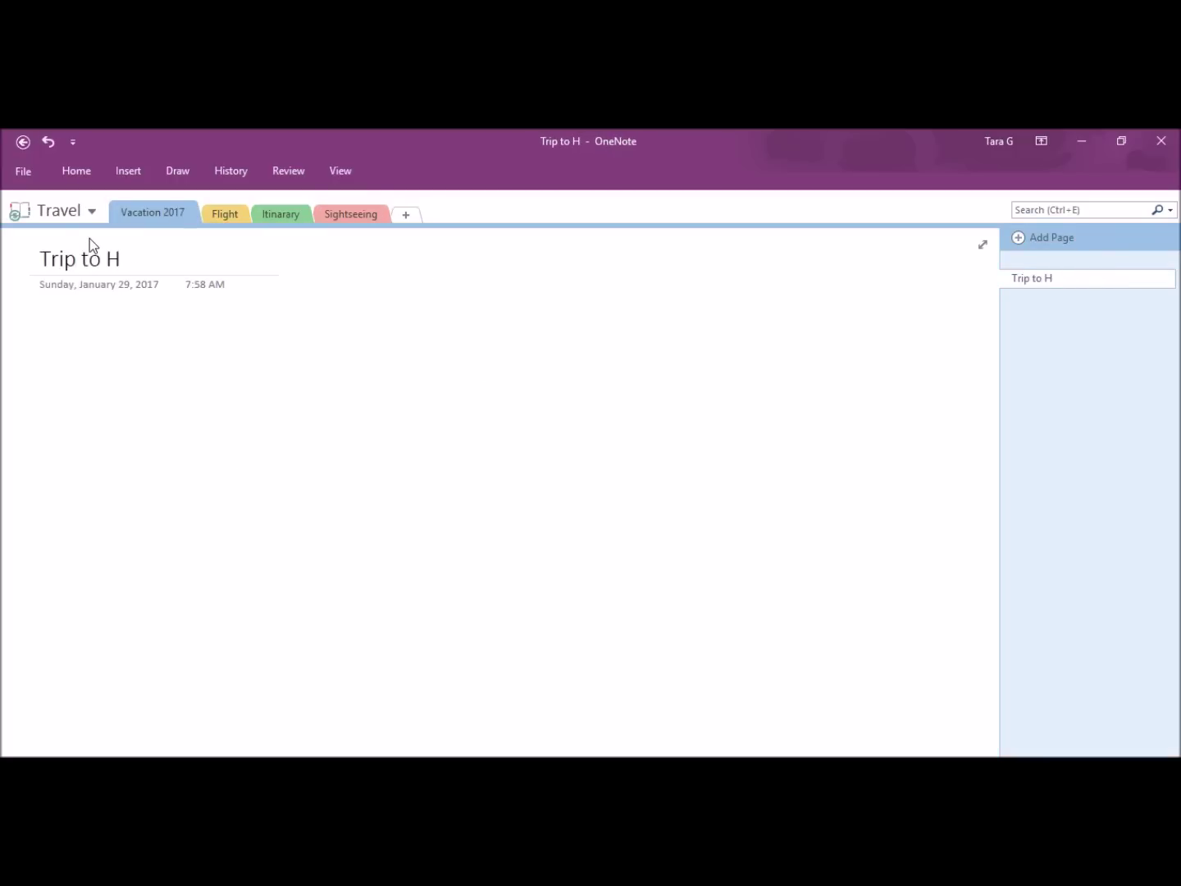
{"action": "type", "text": "awaii"}
{"action": "key", "text": "Return"}
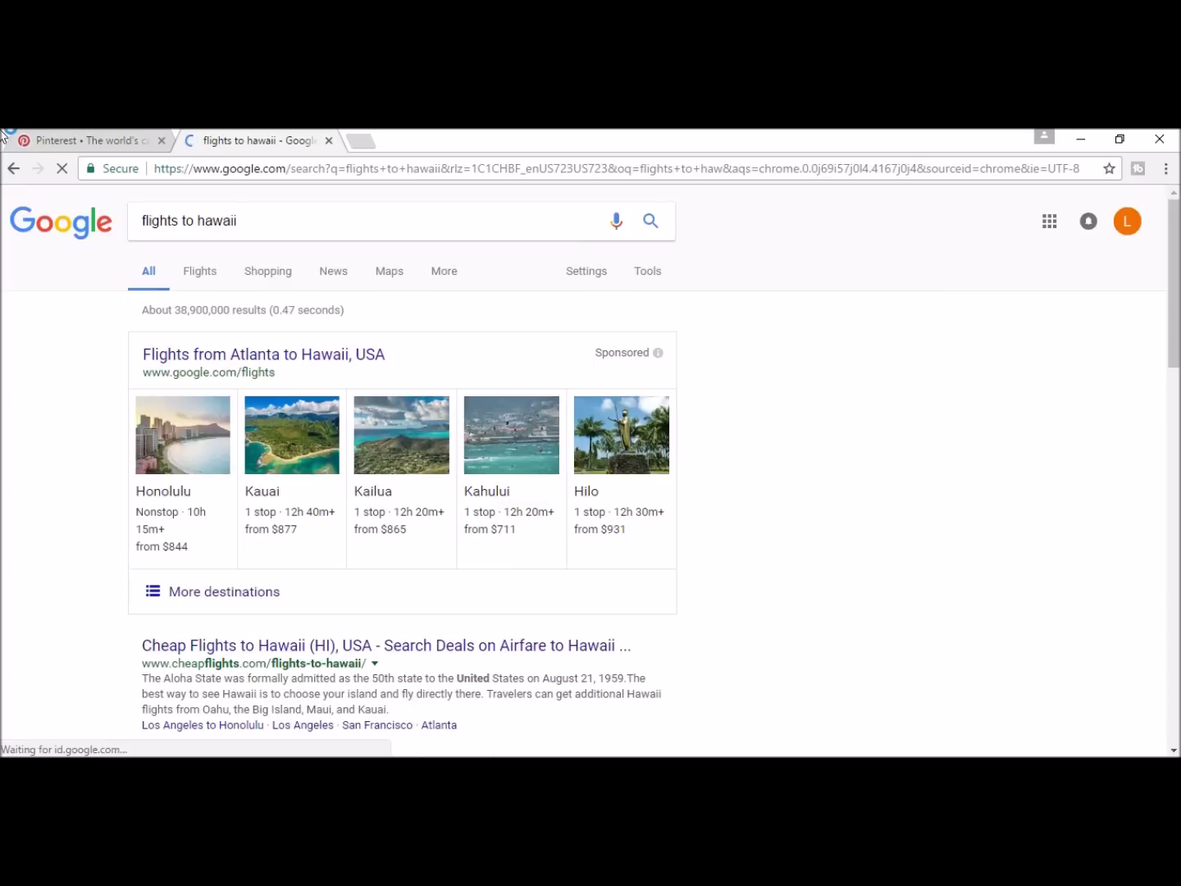
Step: Show flight options for the Hawaii search and open the Honolulu flights and hotels card
{"action": "scroll", "coordinate": [261, 635], "scroll_direction": "down", "scroll_amount": 2}
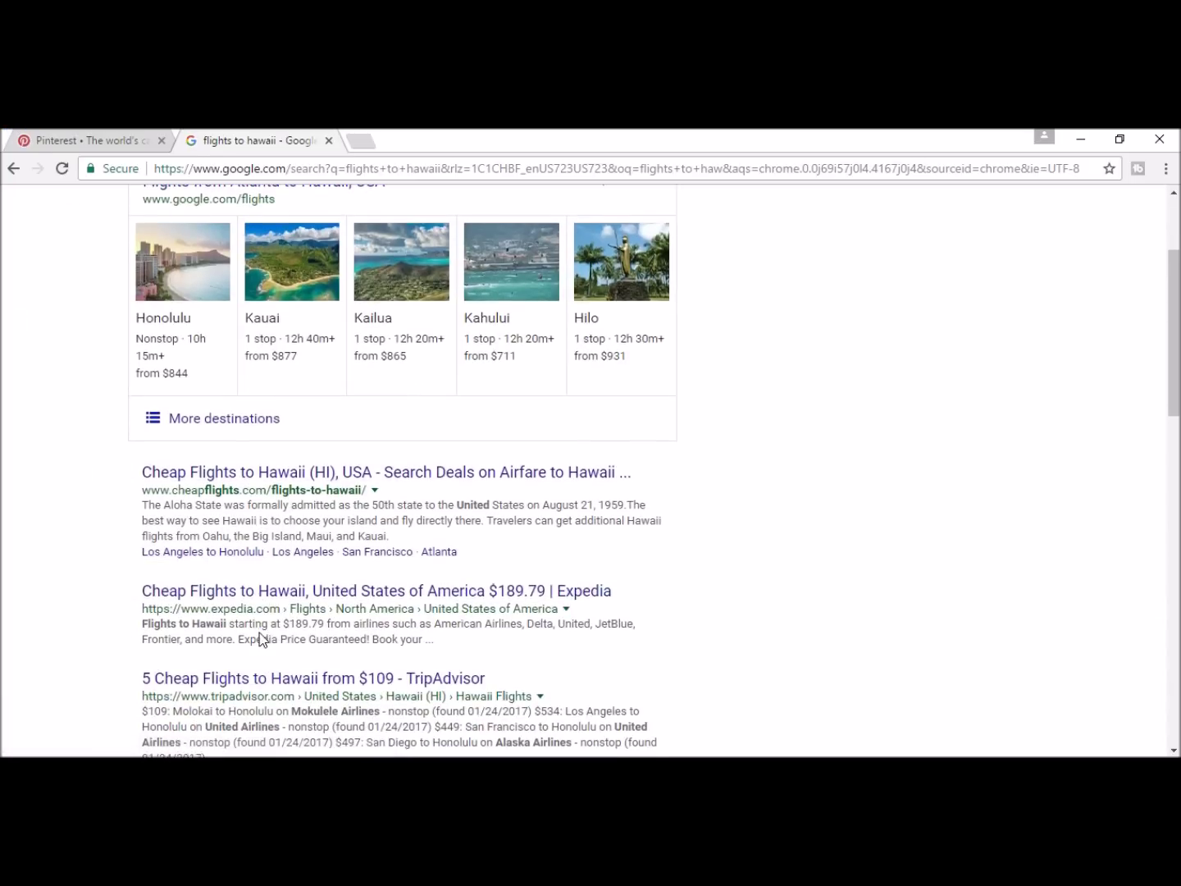
{"action": "scroll", "coordinate": [201, 307], "scroll_direction": "up", "scroll_amount": 2}
{"action": "left_click", "coordinate": [198, 276]}
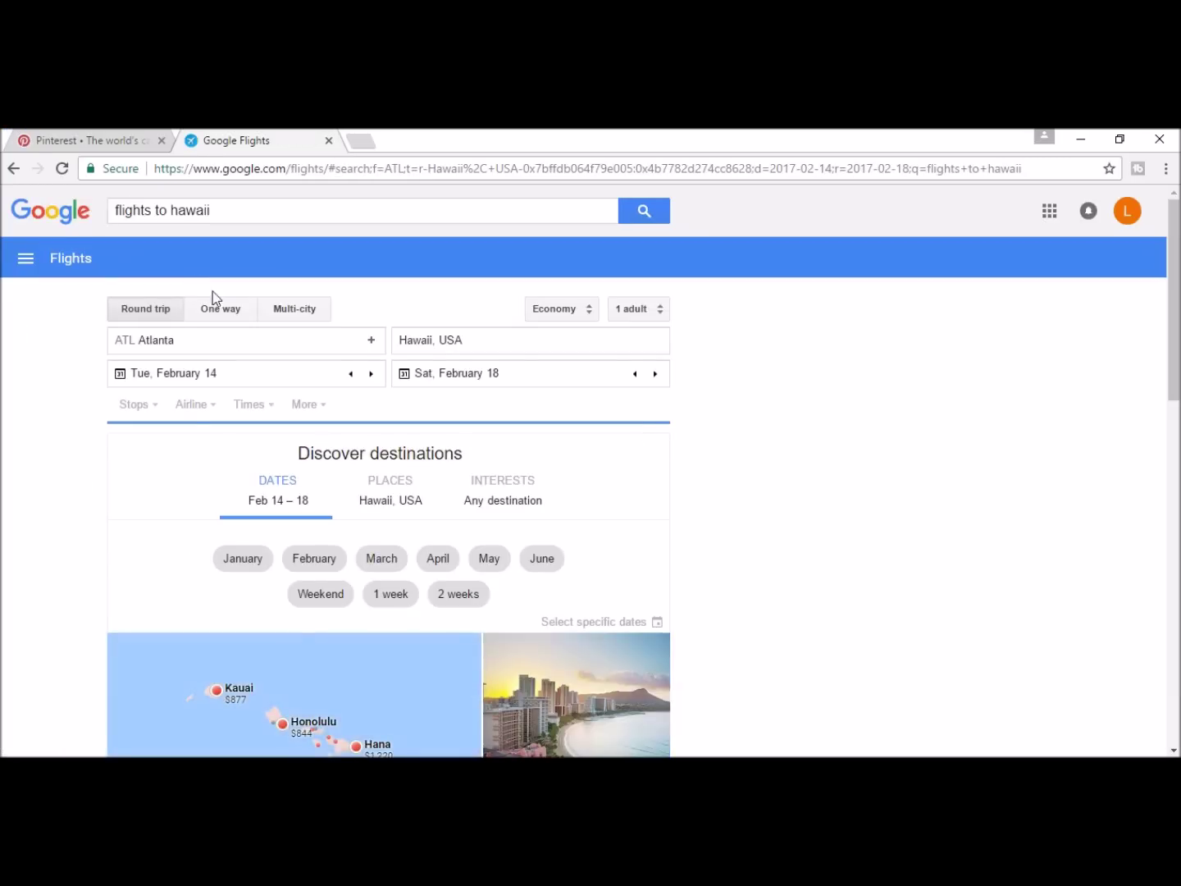
{"action": "scroll", "coordinate": [378, 410], "scroll_direction": "down", "scroll_amount": 12}
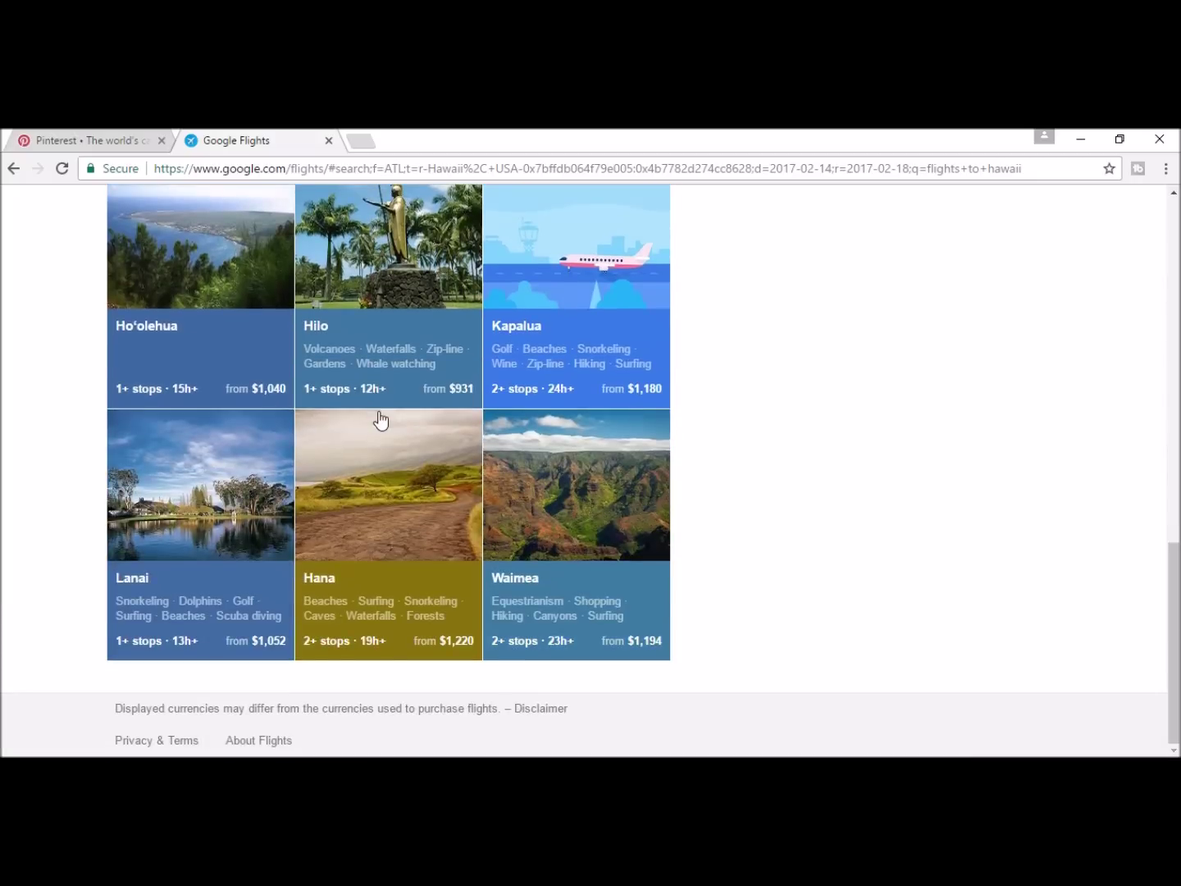
{"action": "scroll", "coordinate": [383, 393], "scroll_direction": "up", "scroll_amount": 10}
{"action": "scroll", "coordinate": [574, 429], "scroll_direction": "down", "scroll_amount": 2}
{"action": "left_click", "coordinate": [604, 425]}
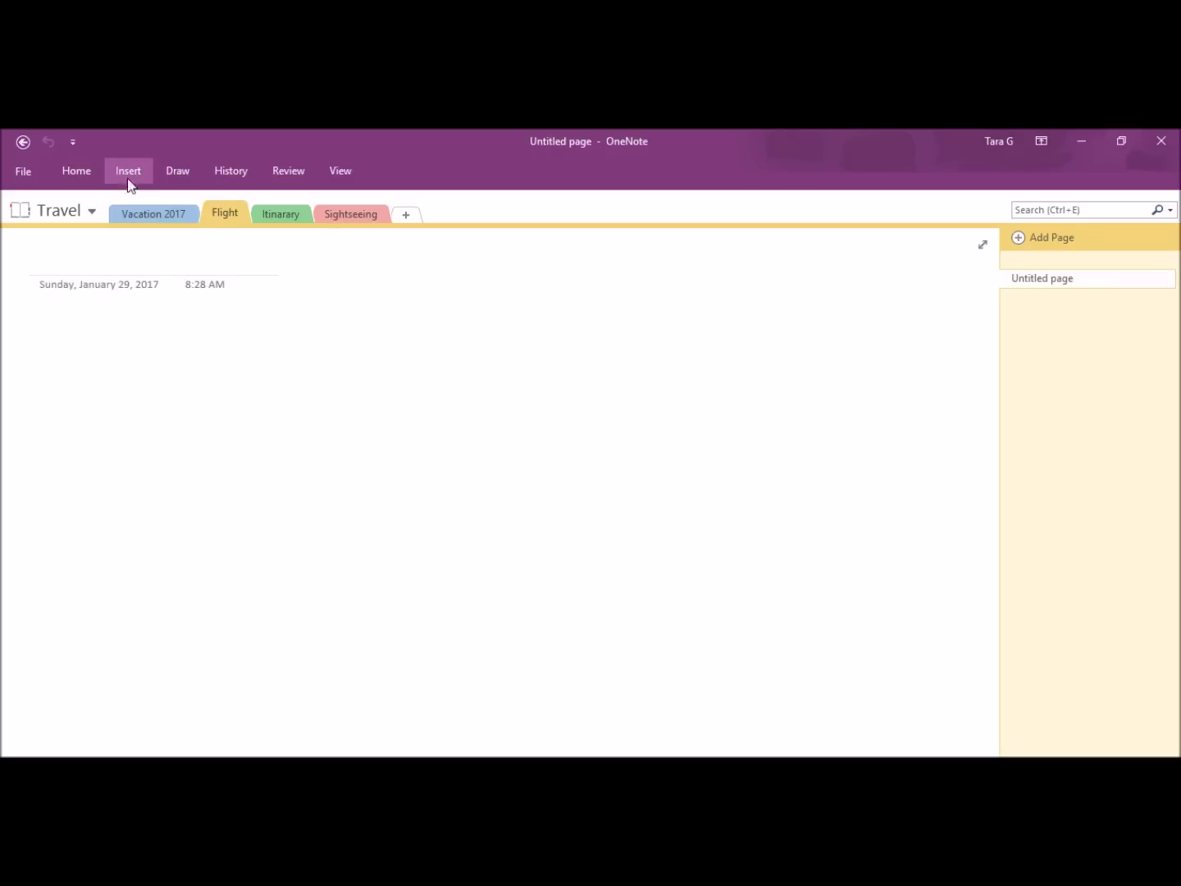
Step: Clip the Honolulu flights and hotels card onto the Flight page and title it 'Flight to catch'
{"action": "left_click", "coordinate": [122, 172]}
{"action": "left_click", "coordinate": [211, 235]}
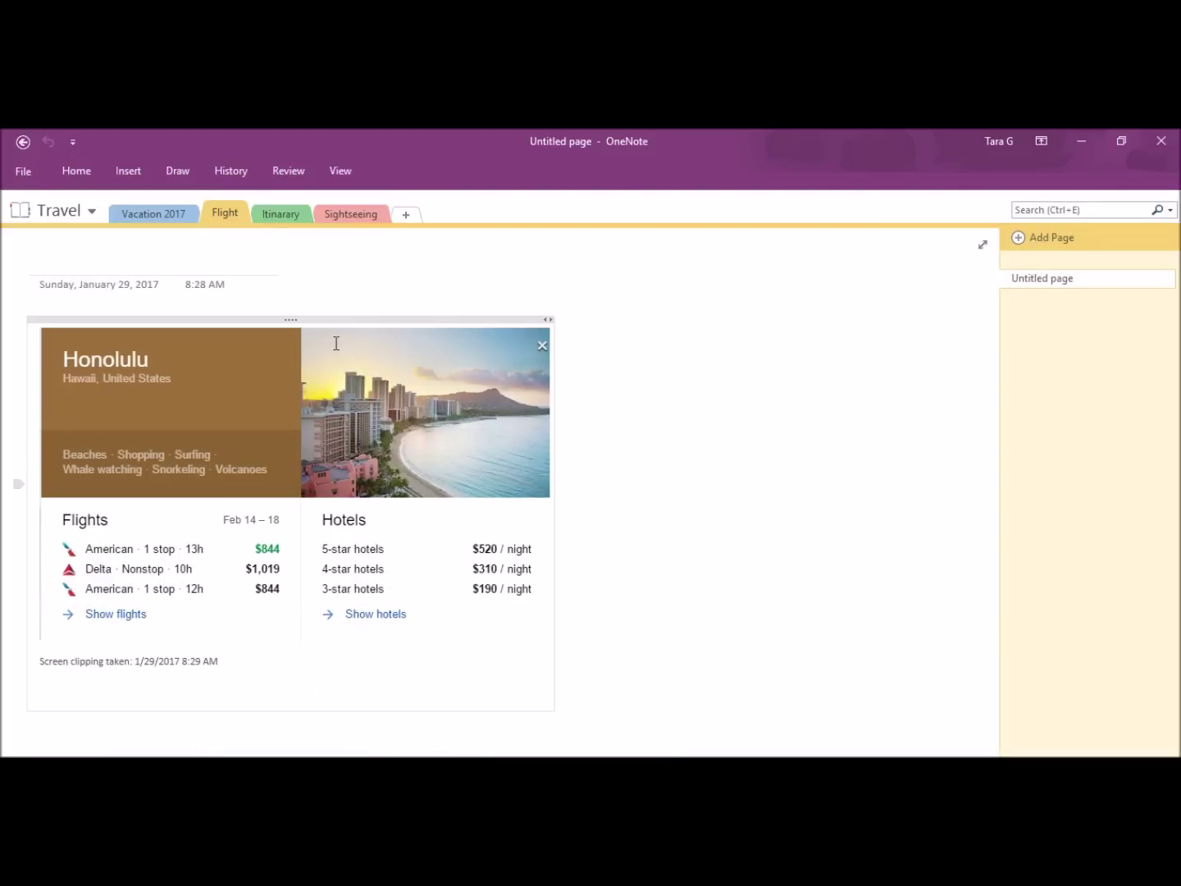
{"action": "left_click", "coordinate": [231, 265]}
{"action": "type", "text": "Fl"}
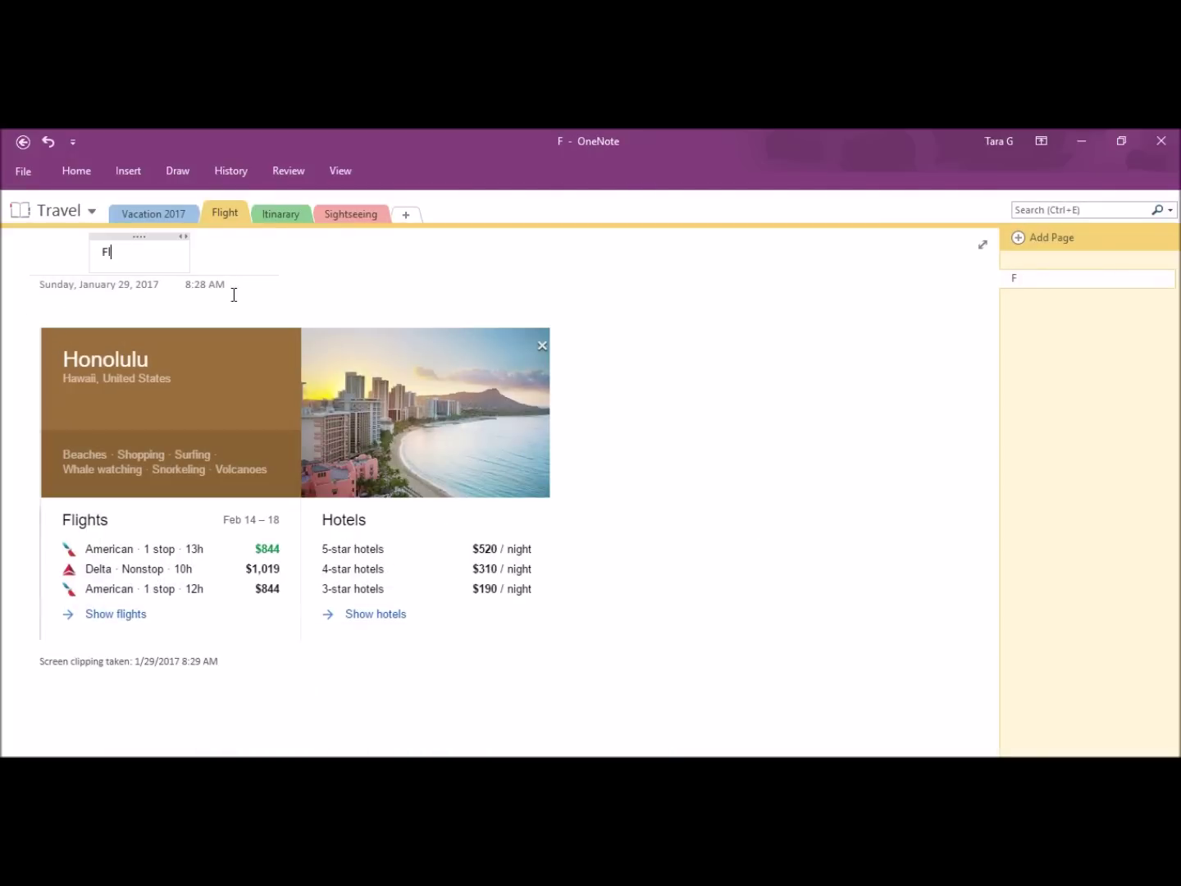
{"action": "type", "text": "ight to catch"}
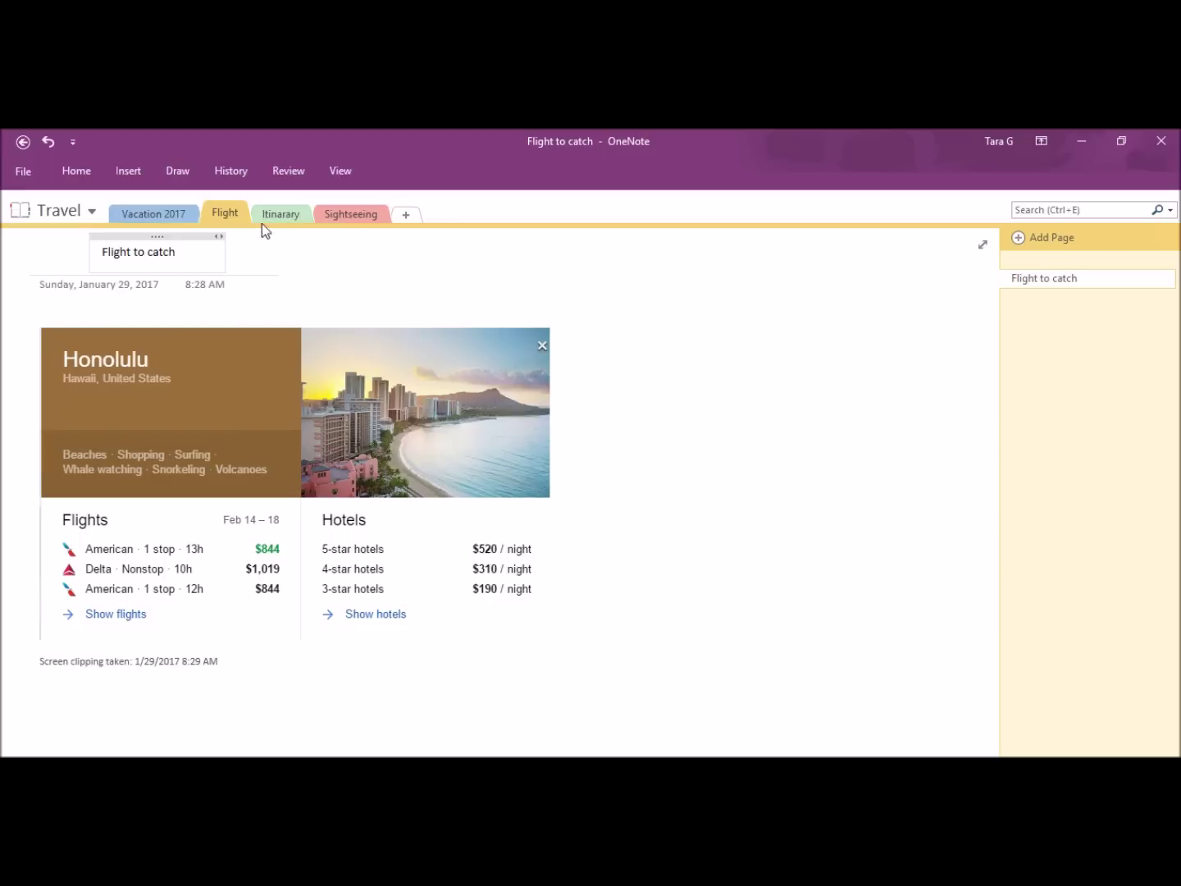
{"action": "left_click", "coordinate": [282, 216]}
Step: Title the first Itinarary page 'Day 1' and add two more pages titled Day 2 and Day 3
{"action": "type", "text": "Day 1"}
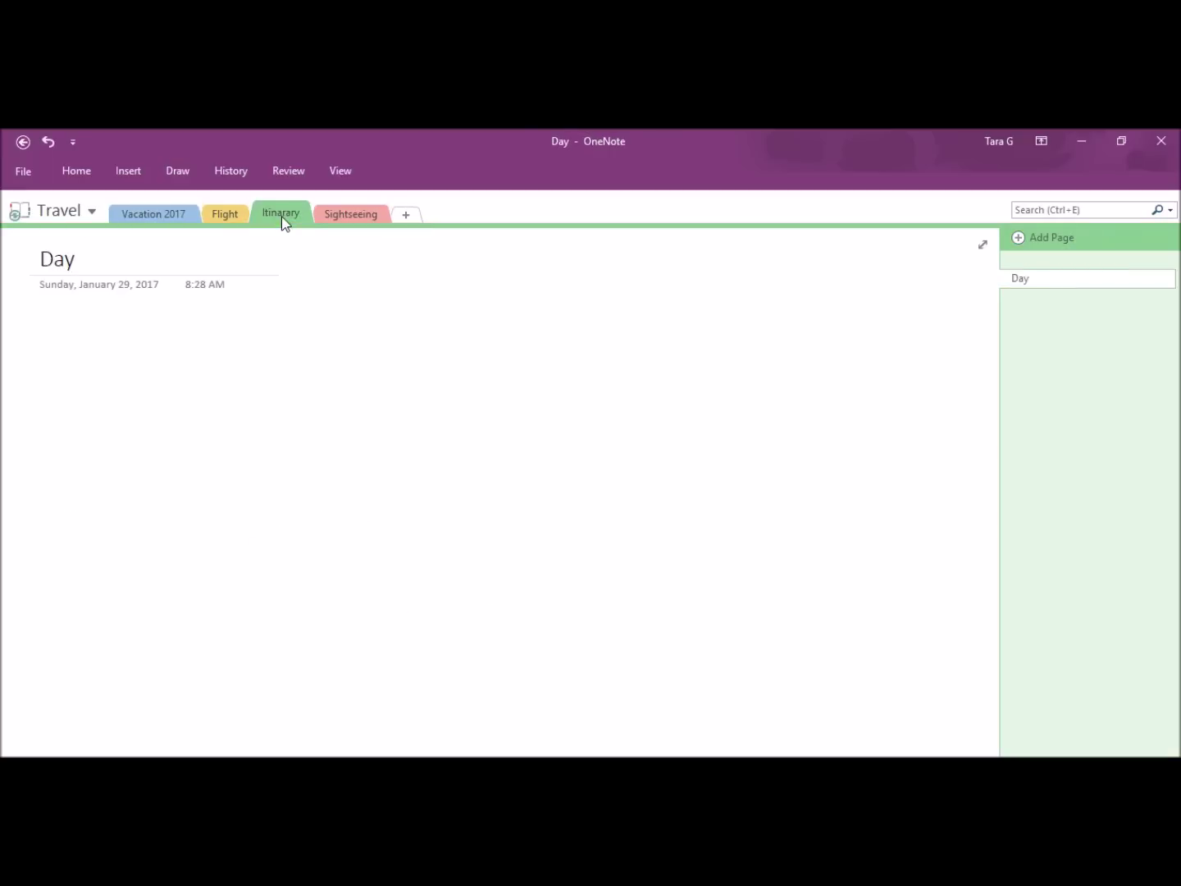
{"action": "left_click", "coordinate": [1022, 242]}
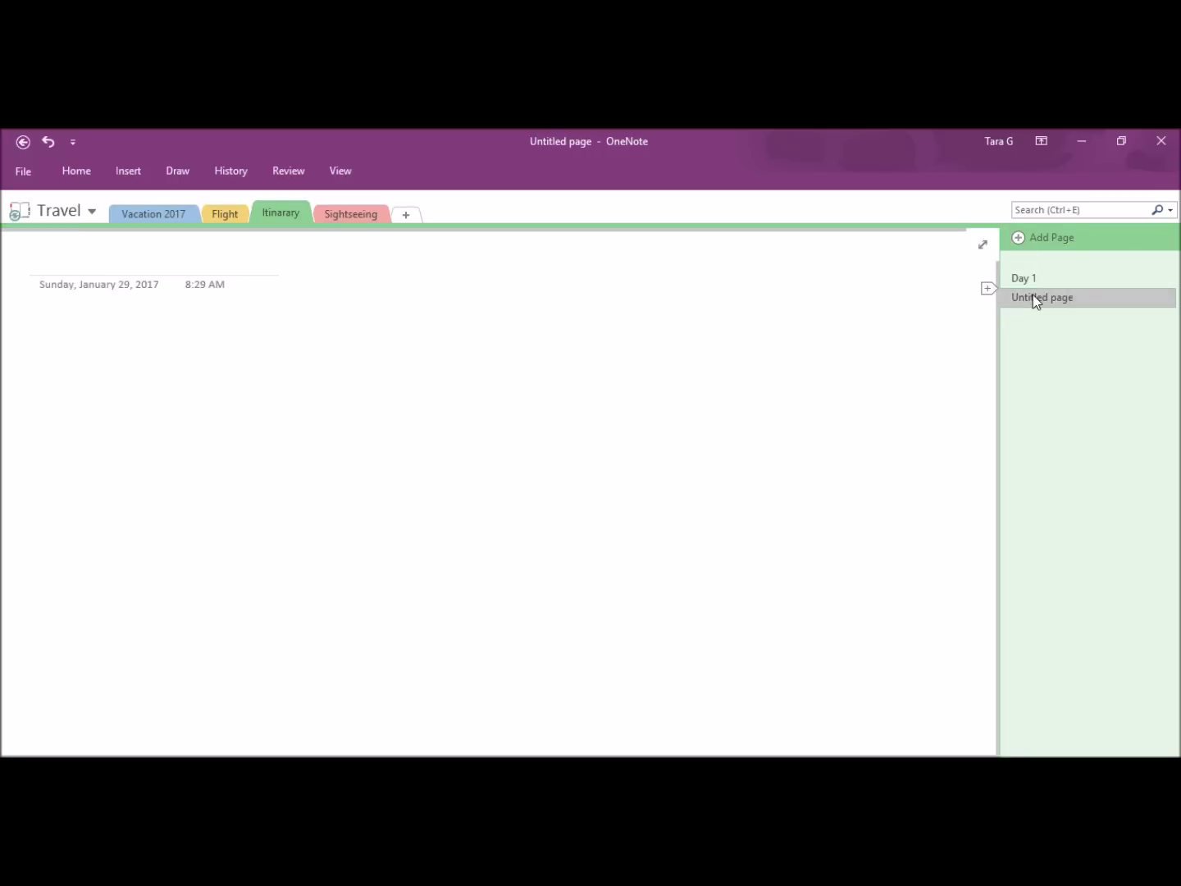
{"action": "right_click", "coordinate": [1033, 297]}
{"action": "left_click", "coordinate": [944, 309]}
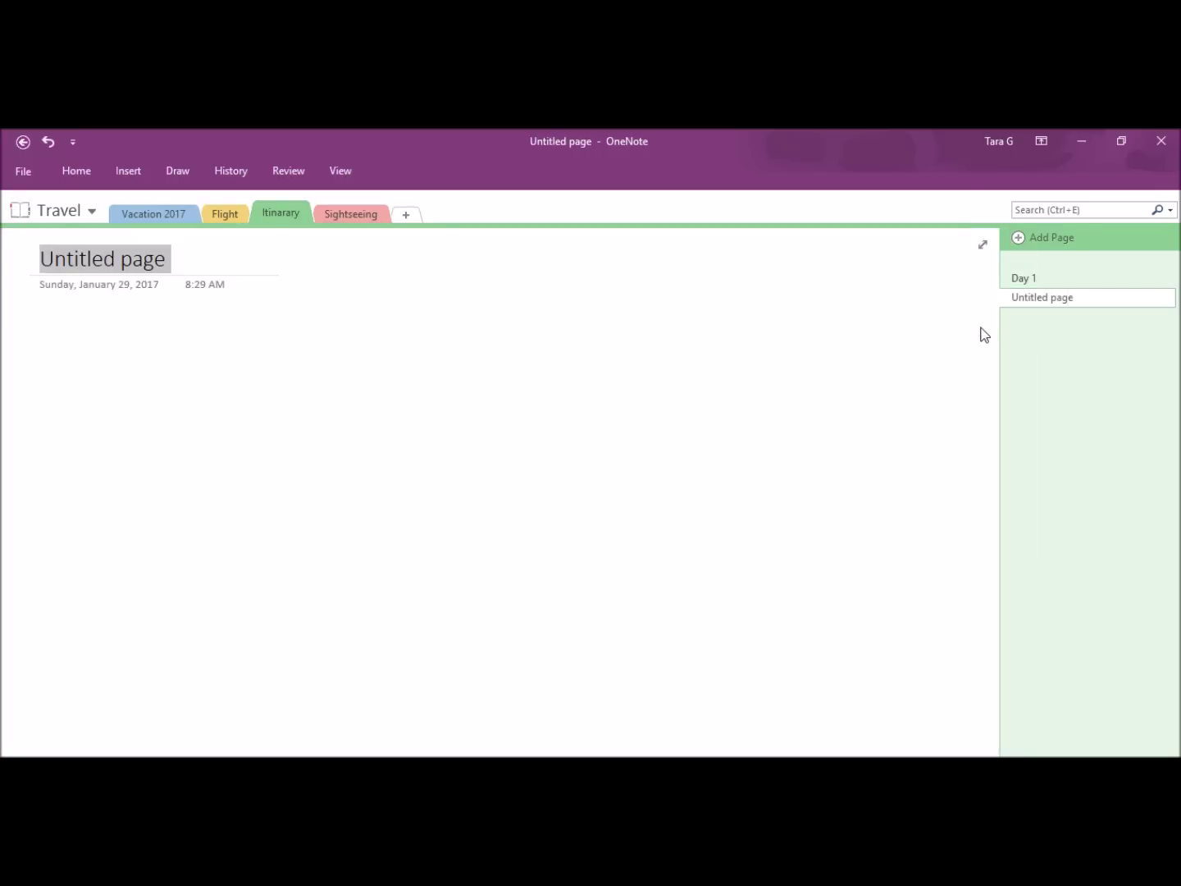
{"action": "type", "text": "DA="}
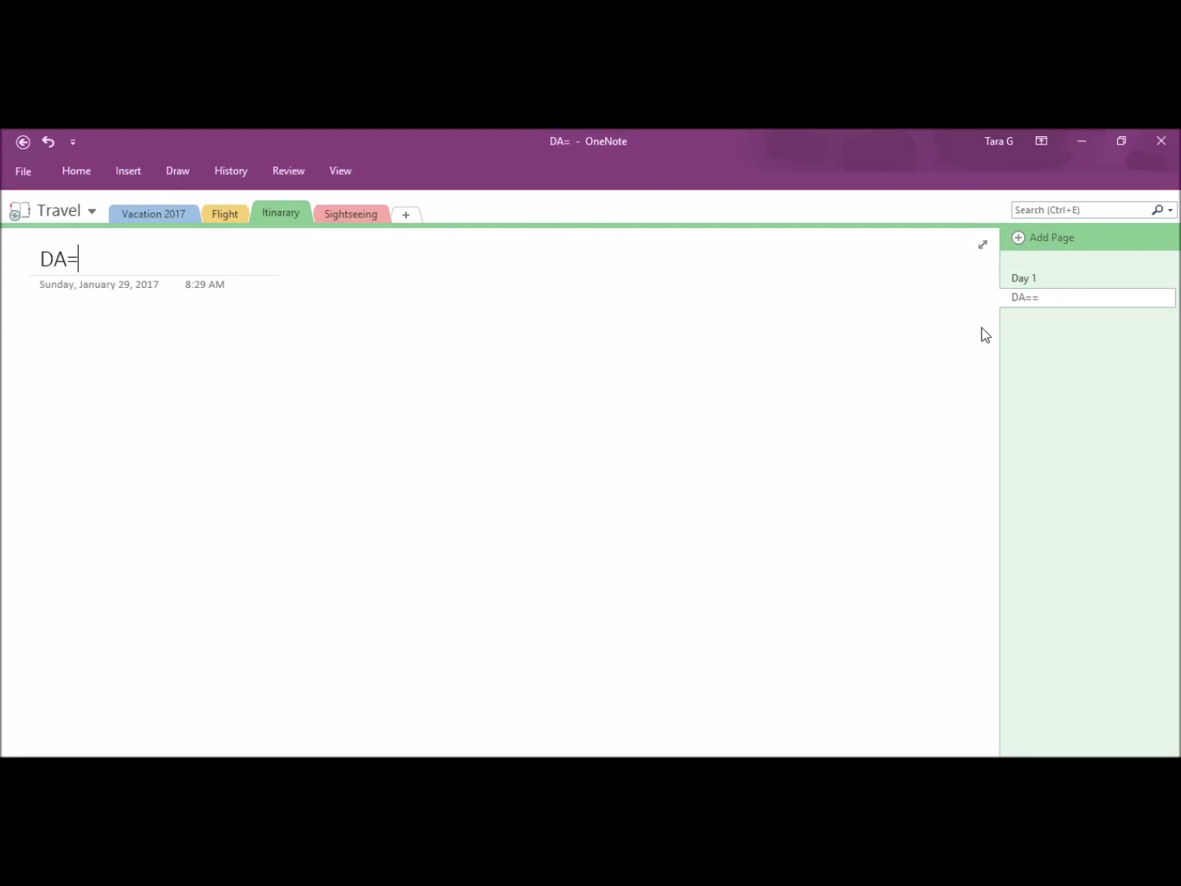
{"action": "key", "text": "BackSpace"}
{"action": "key", "text": "BackSpace"}
{"action": "type", "text": "ay 2"}
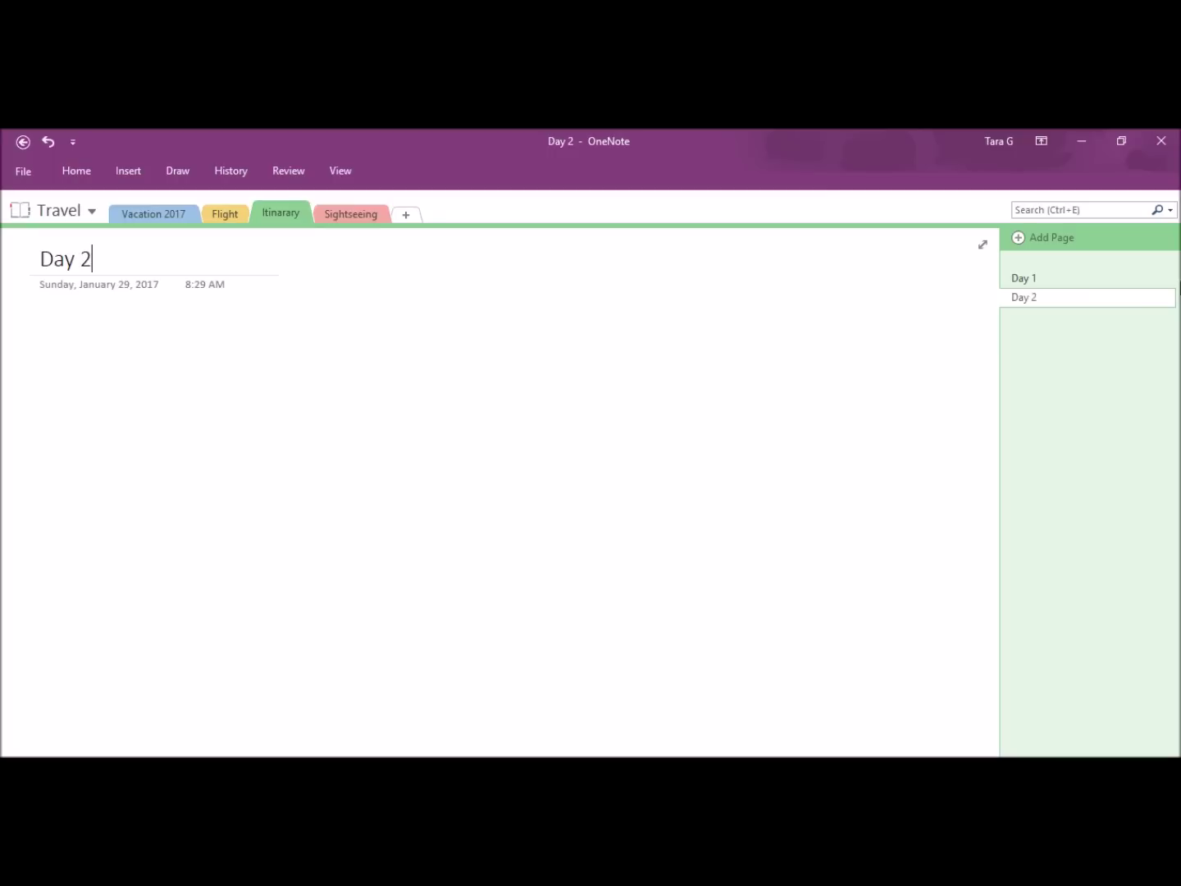
{"action": "left_click", "coordinate": [1036, 240]}
{"action": "type", "text": "Day ="}
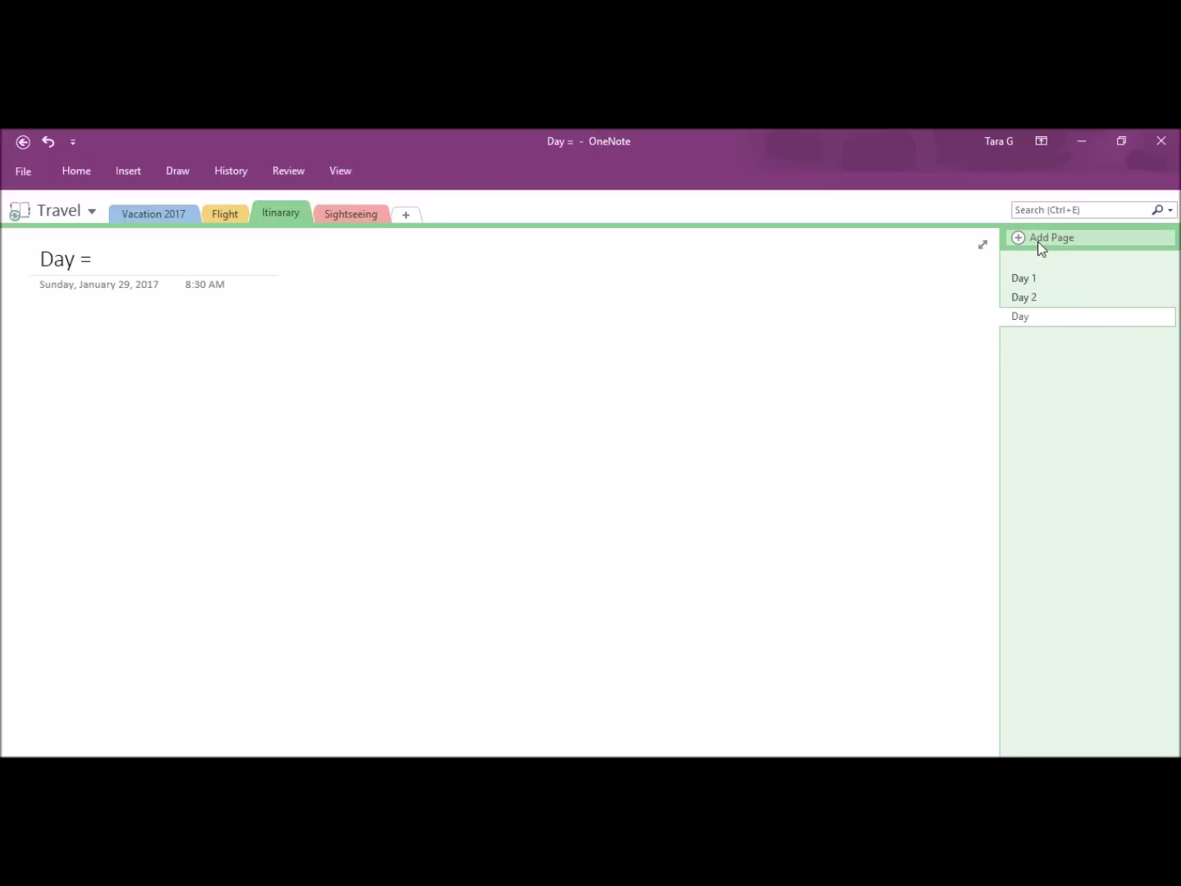
{"action": "key", "text": "BackSpace"}
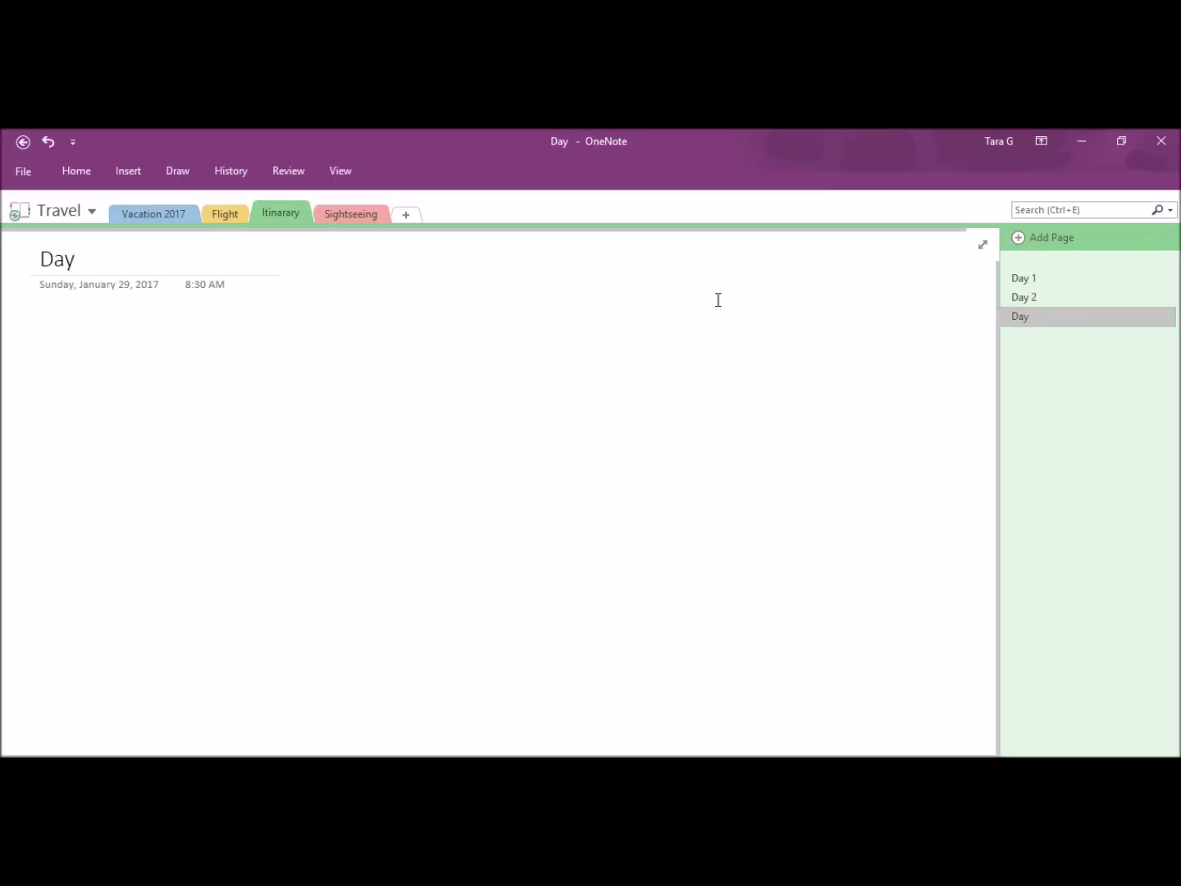
Step: Search Google for 'things to do in hawaii'
{"action": "type", "text": "3"}
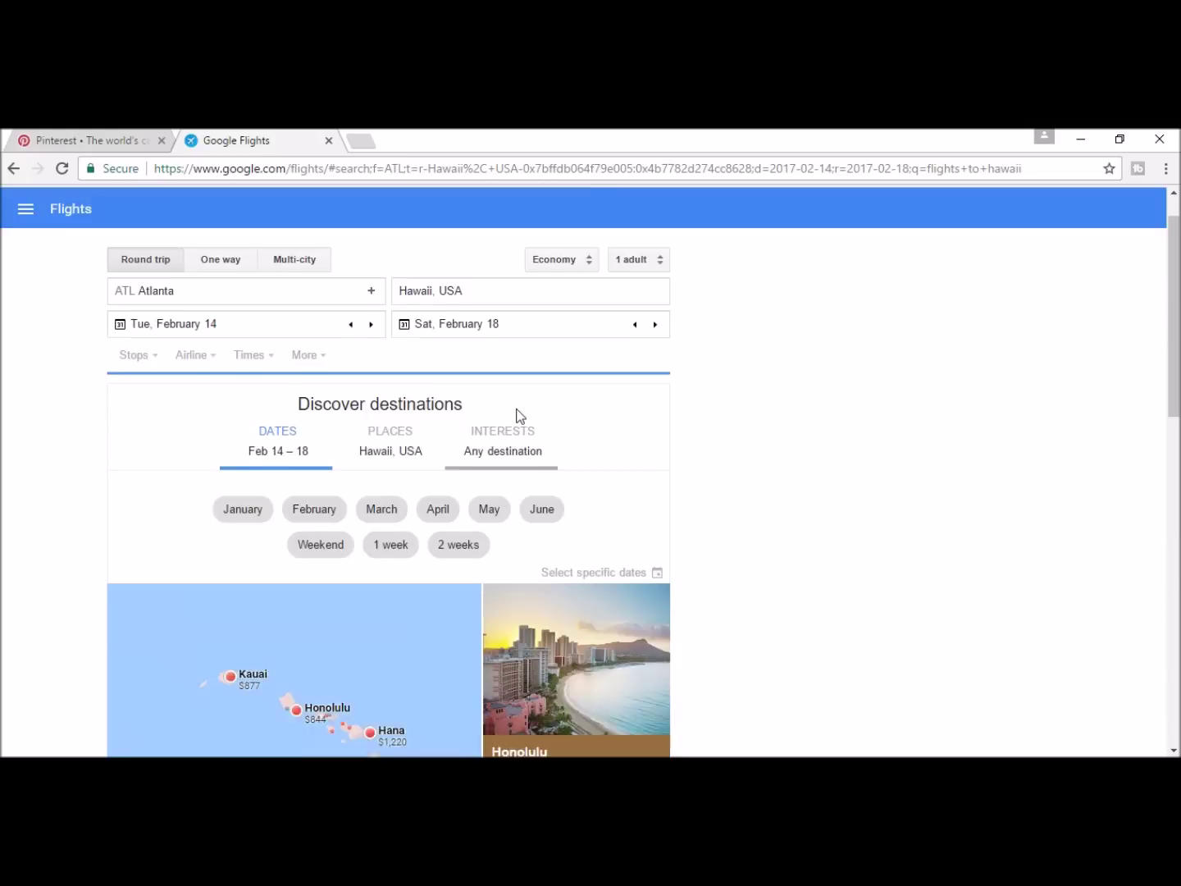
{"action": "scroll", "coordinate": [284, 258], "scroll_direction": "up", "scroll_amount": 2}
{"action": "left_click_drag", "start_coordinate": [263, 206], "coordinate": [4, 160]}
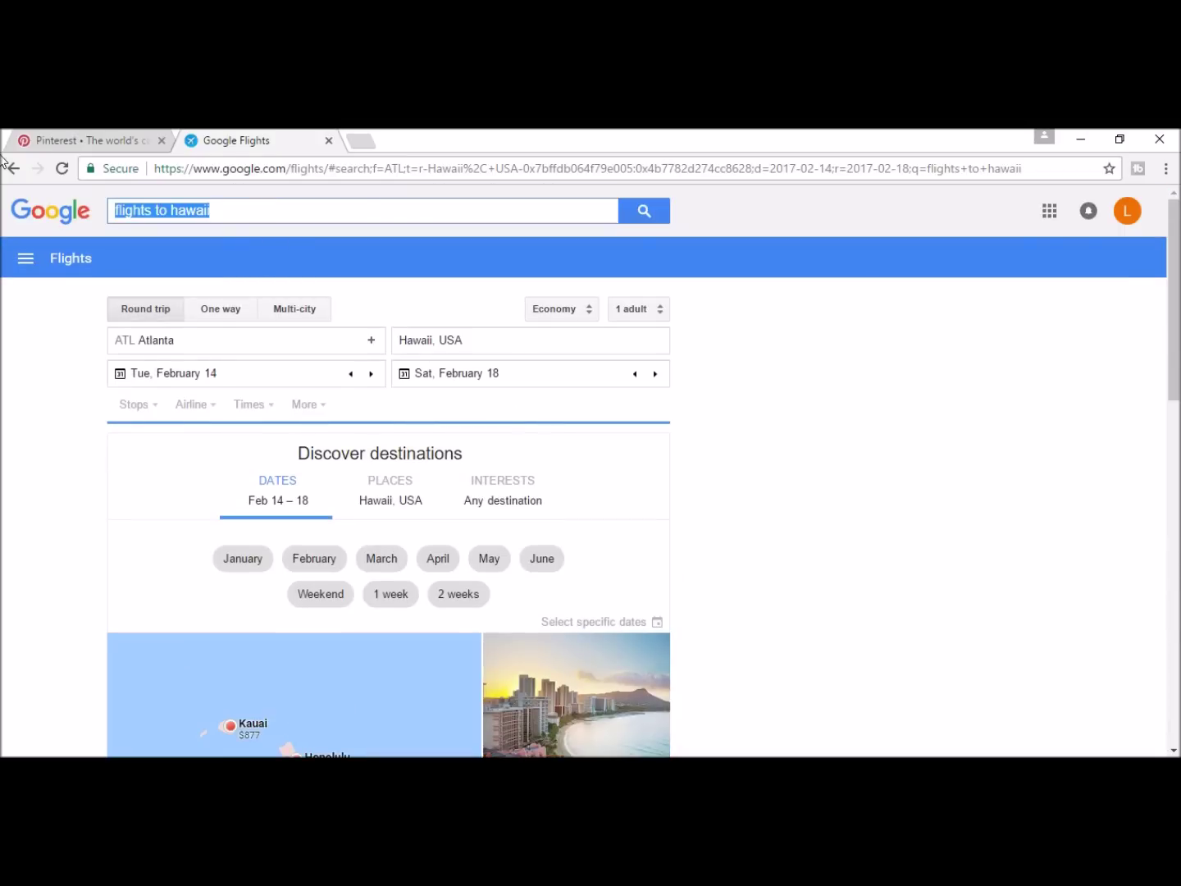
{"action": "type", "text": "thin"}
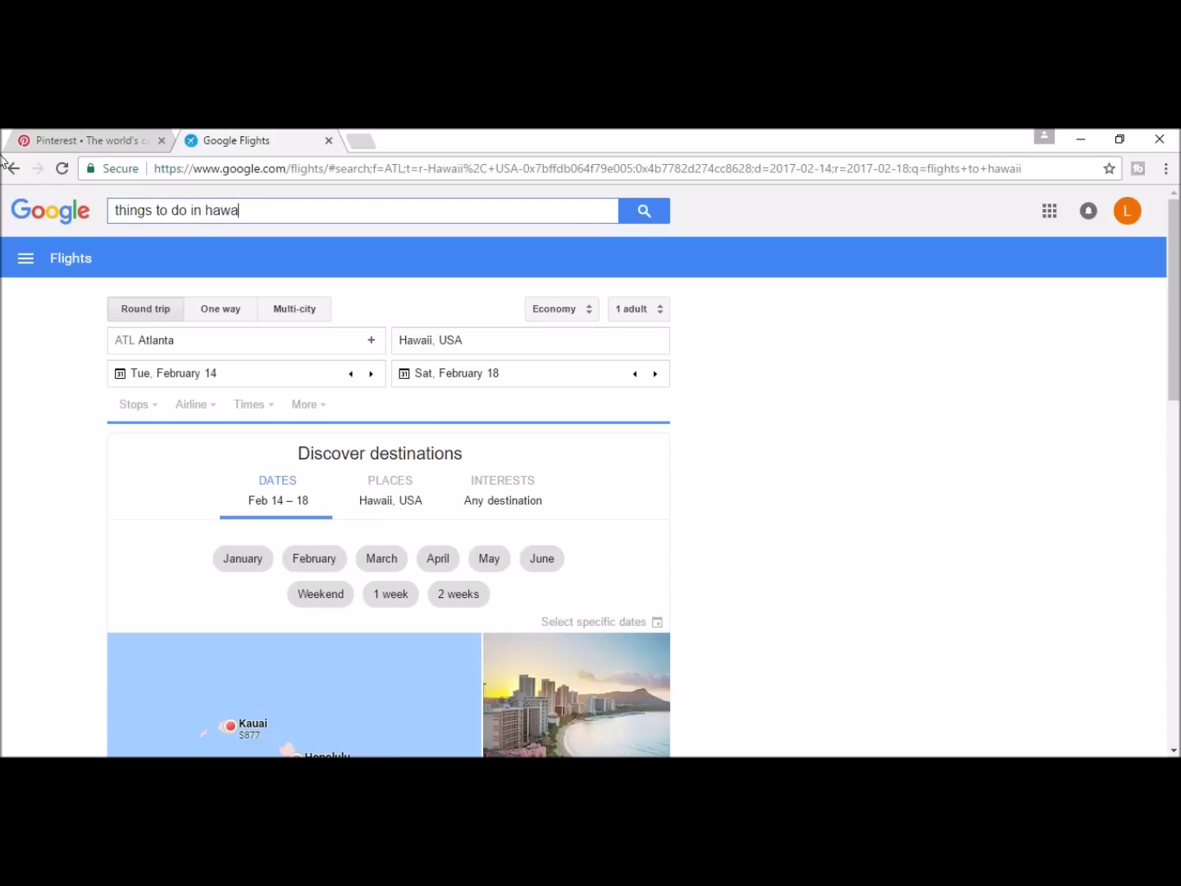
{"action": "type", "text": "i"}
{"action": "key", "text": "Return"}
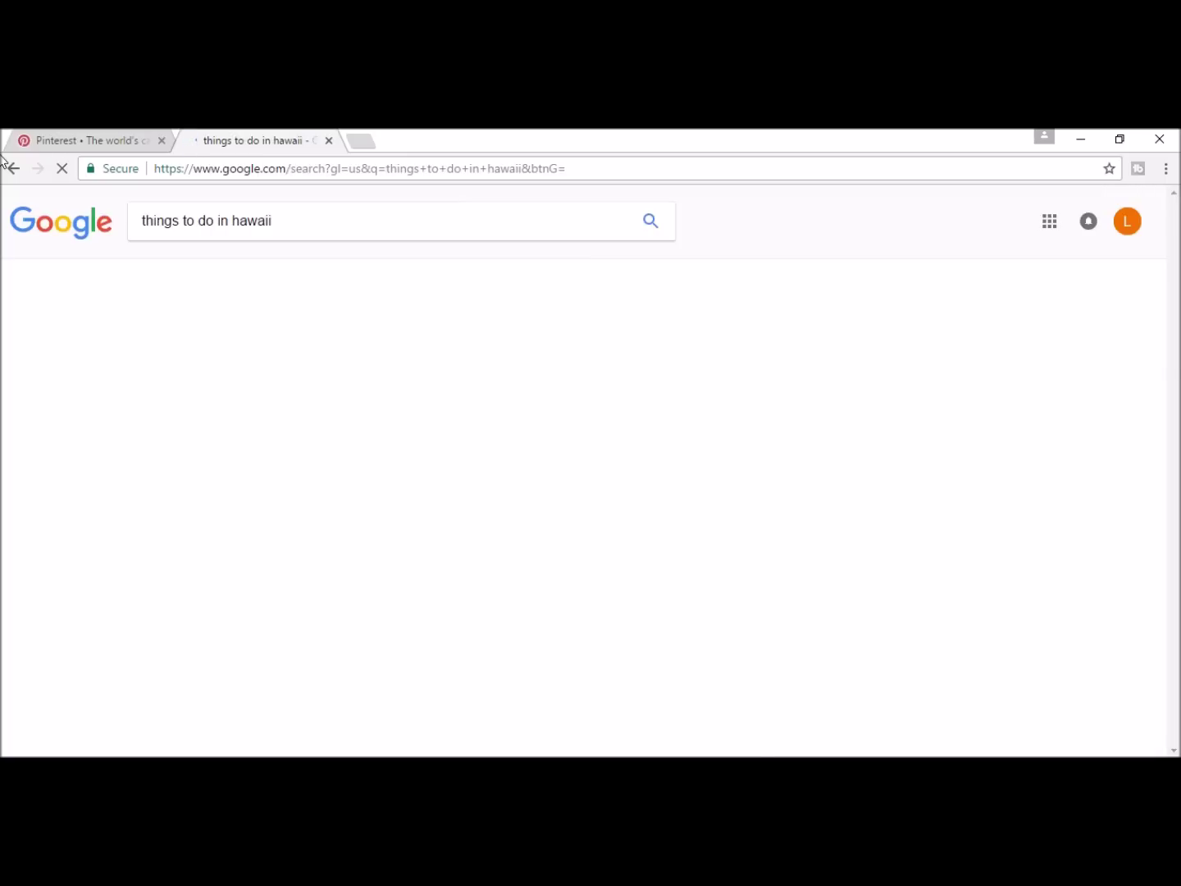
Step: Browse the TripAdvisor Hawaii attractions page, then return to the search results
{"action": "scroll", "coordinate": [389, 361], "scroll_direction": "down", "scroll_amount": 5}
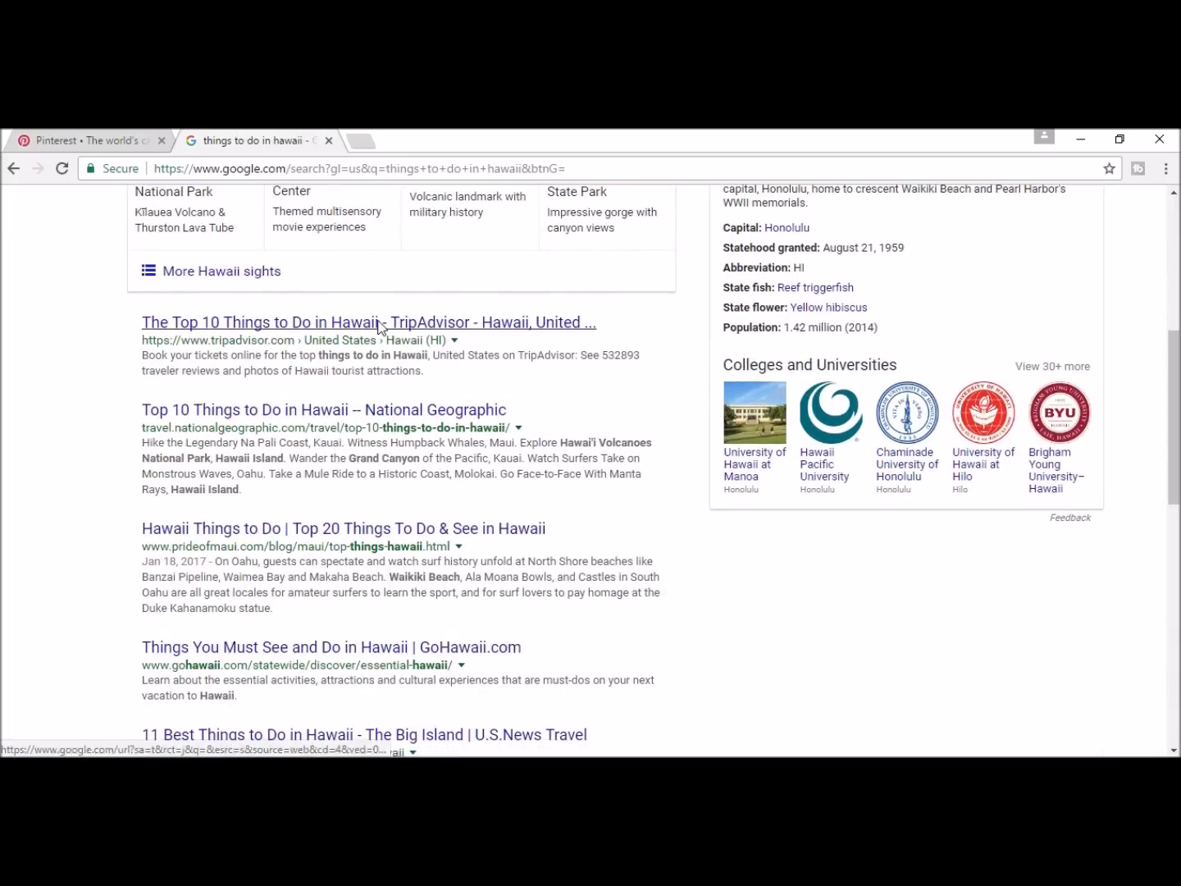
{"action": "left_click", "coordinate": [383, 322]}
{"action": "scroll", "coordinate": [395, 355], "scroll_direction": "down", "scroll_amount": 8}
{"action": "scroll", "coordinate": [396, 357], "scroll_direction": "down", "scroll_amount": 10}
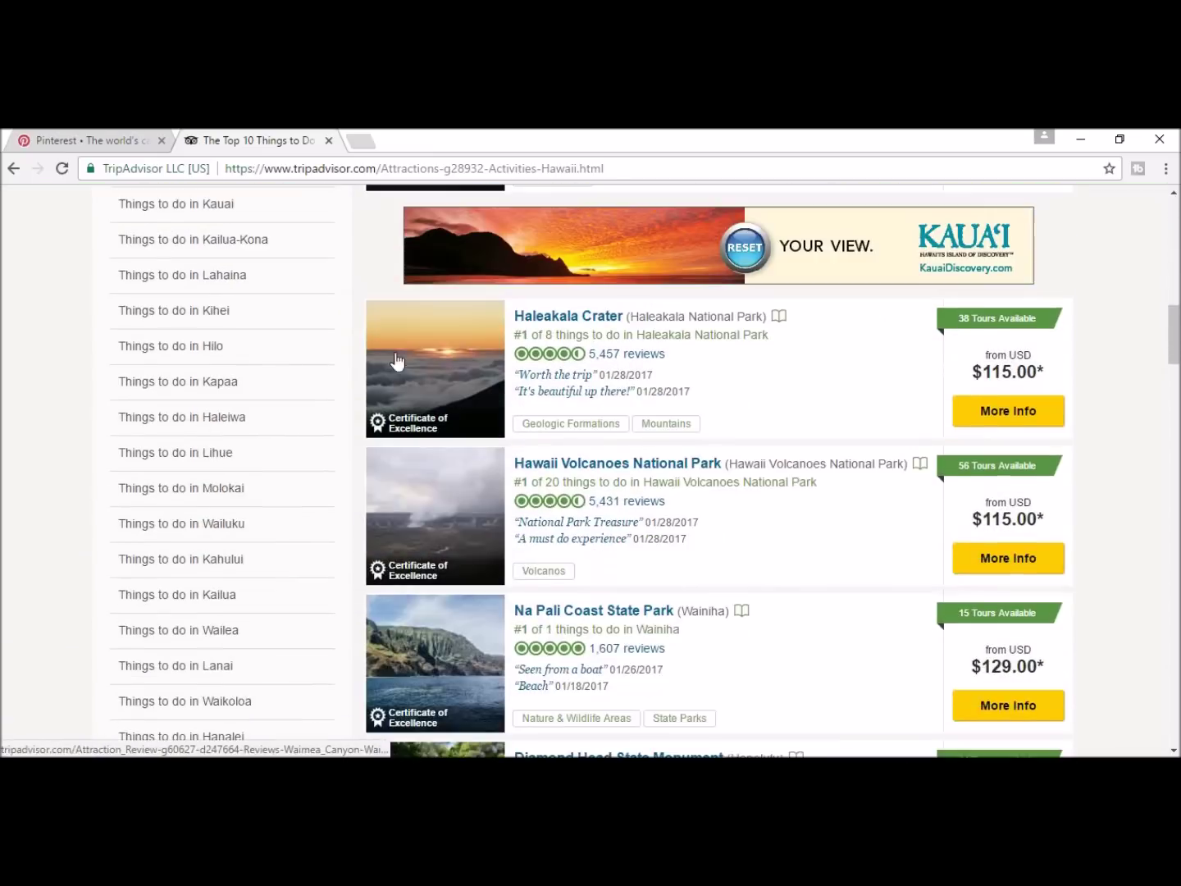
{"action": "scroll", "coordinate": [399, 372], "scroll_direction": "up", "scroll_amount": 9}
{"action": "scroll", "coordinate": [397, 372], "scroll_direction": "up", "scroll_amount": 6}
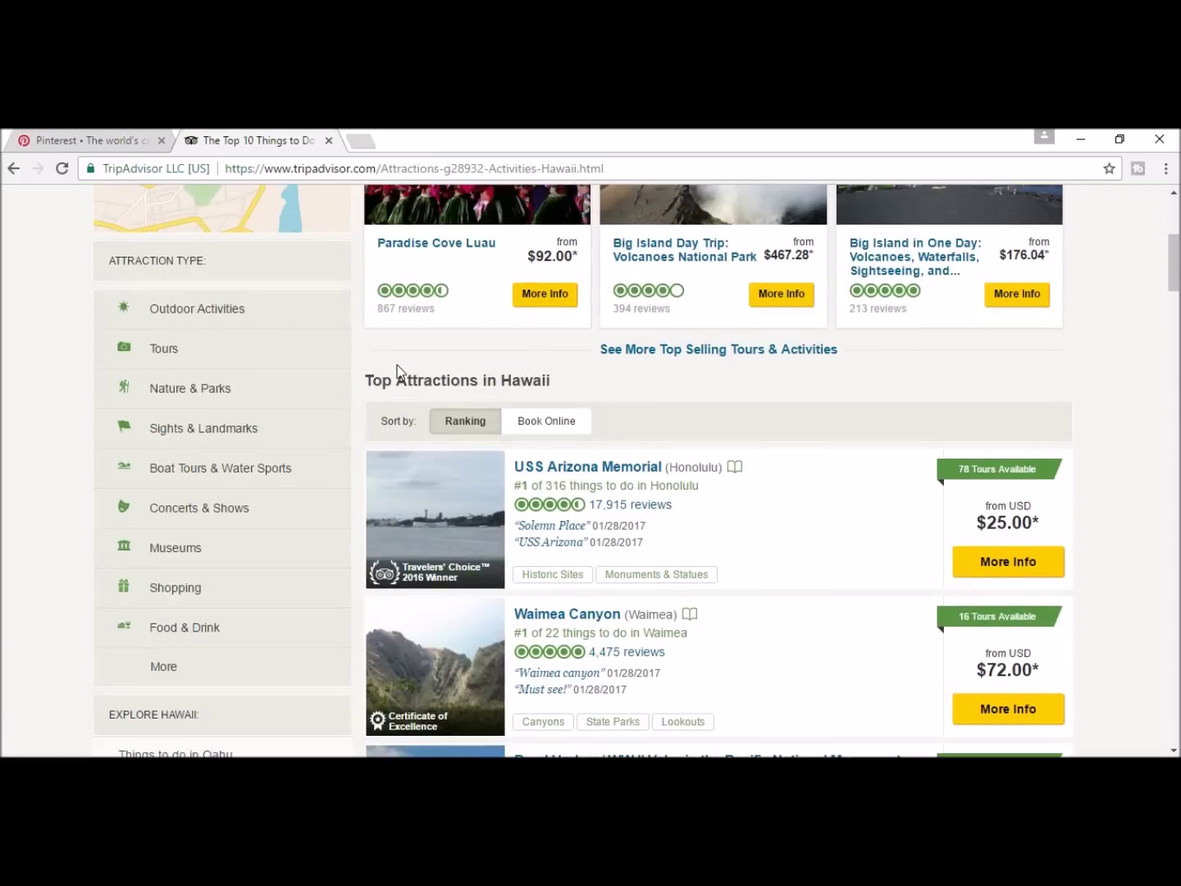
{"action": "key", "text": "alt+Left"}
Step: Open the U.S. News list of best things to do on the Big Island
{"action": "scroll", "coordinate": [274, 522], "scroll_direction": "up", "scroll_amount": 5}
{"action": "scroll", "coordinate": [274, 541], "scroll_direction": "down", "scroll_amount": 7}
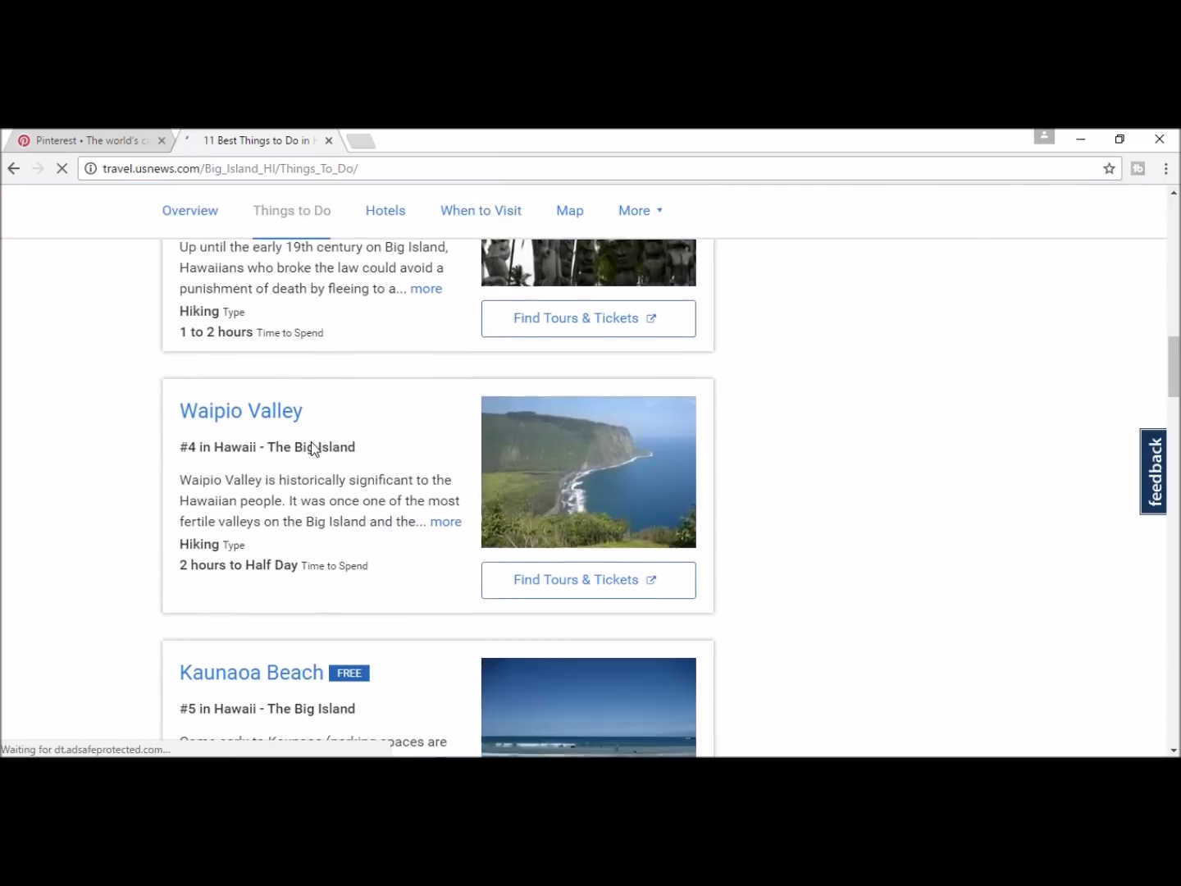
{"action": "scroll", "coordinate": [311, 446], "scroll_direction": "up", "scroll_amount": 1}
{"action": "scroll", "coordinate": [311, 448], "scroll_direction": "down", "scroll_amount": 2}
{"action": "scroll", "coordinate": [311, 441], "scroll_direction": "up", "scroll_amount": 1}
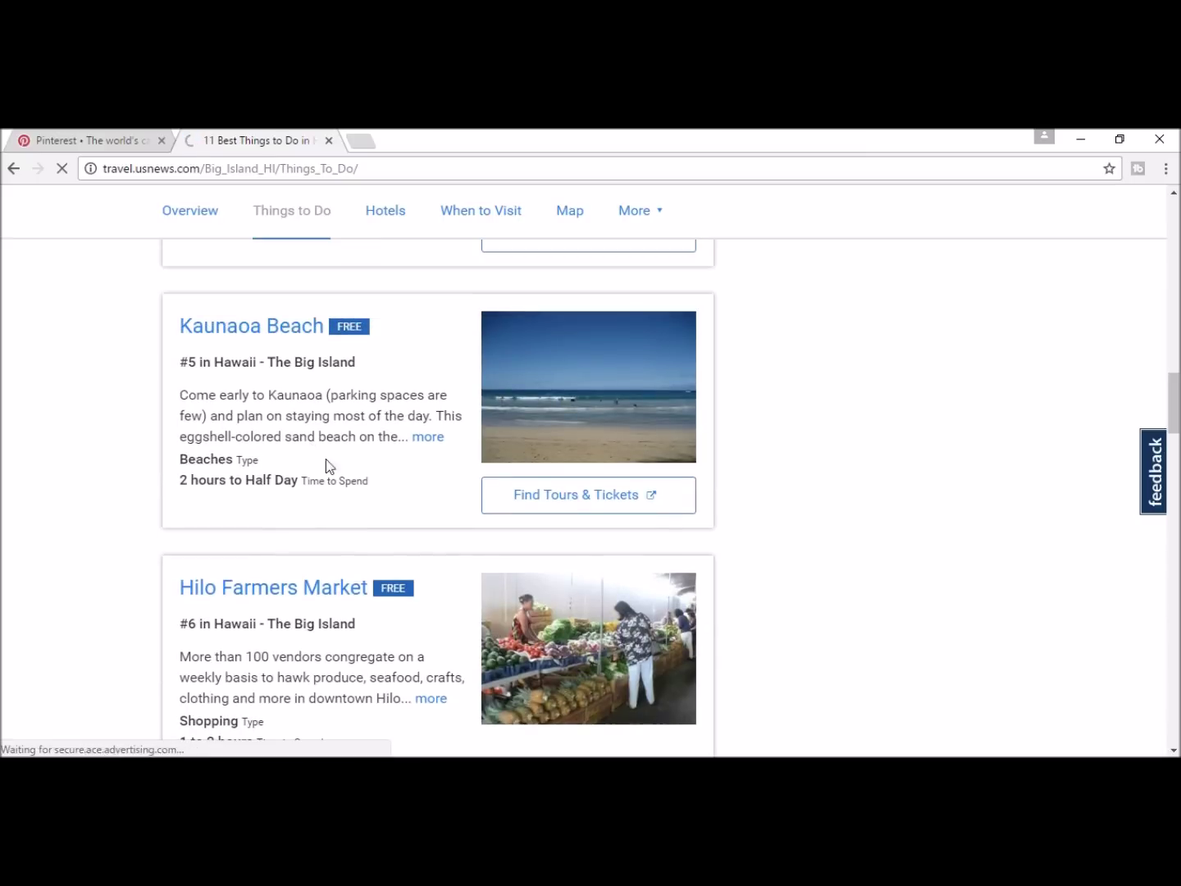
{"action": "left_click", "coordinate": [1173, 751]}
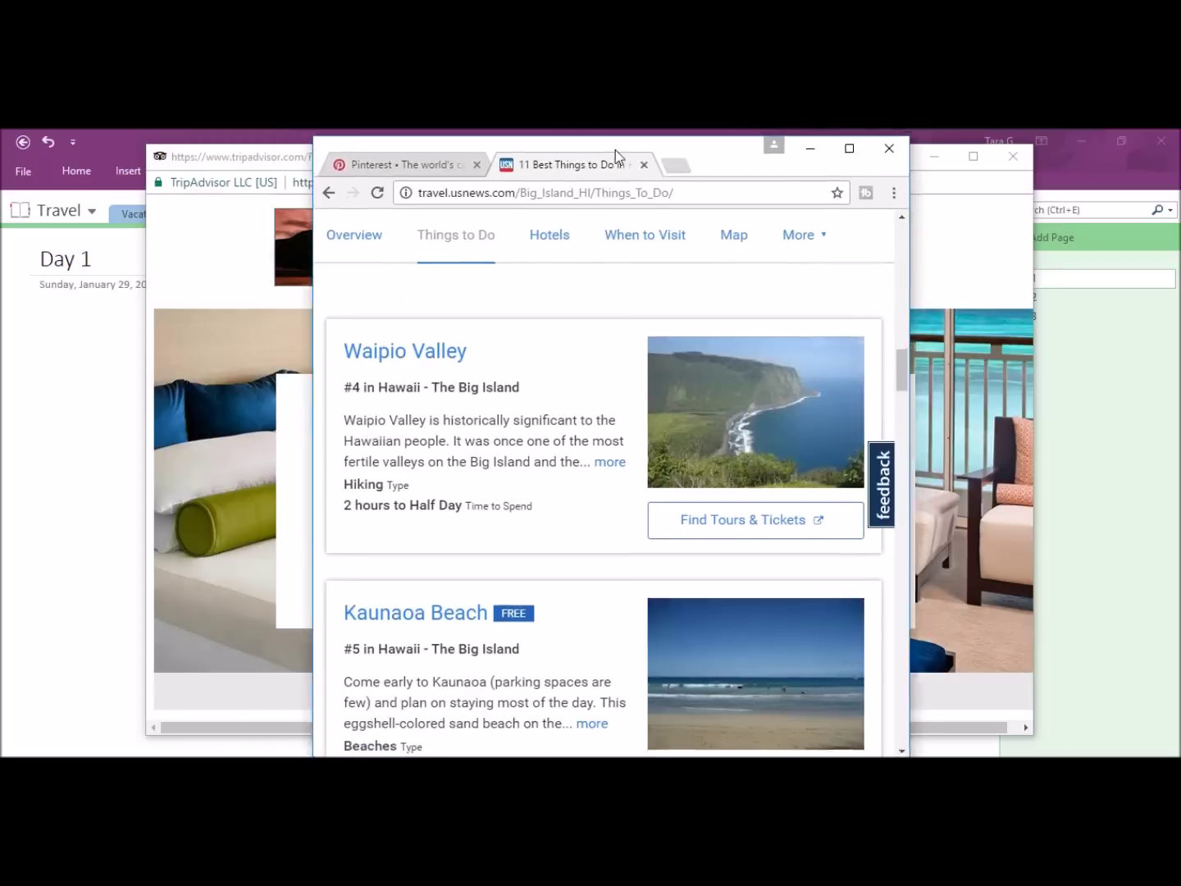
Step: Screen-clip the Kaunaoa Beach and Hilo Farmers Market listings from the browser into the Day 1 page
{"action": "left_click_drag", "start_coordinate": [616, 151], "coordinate": [645, 152]}
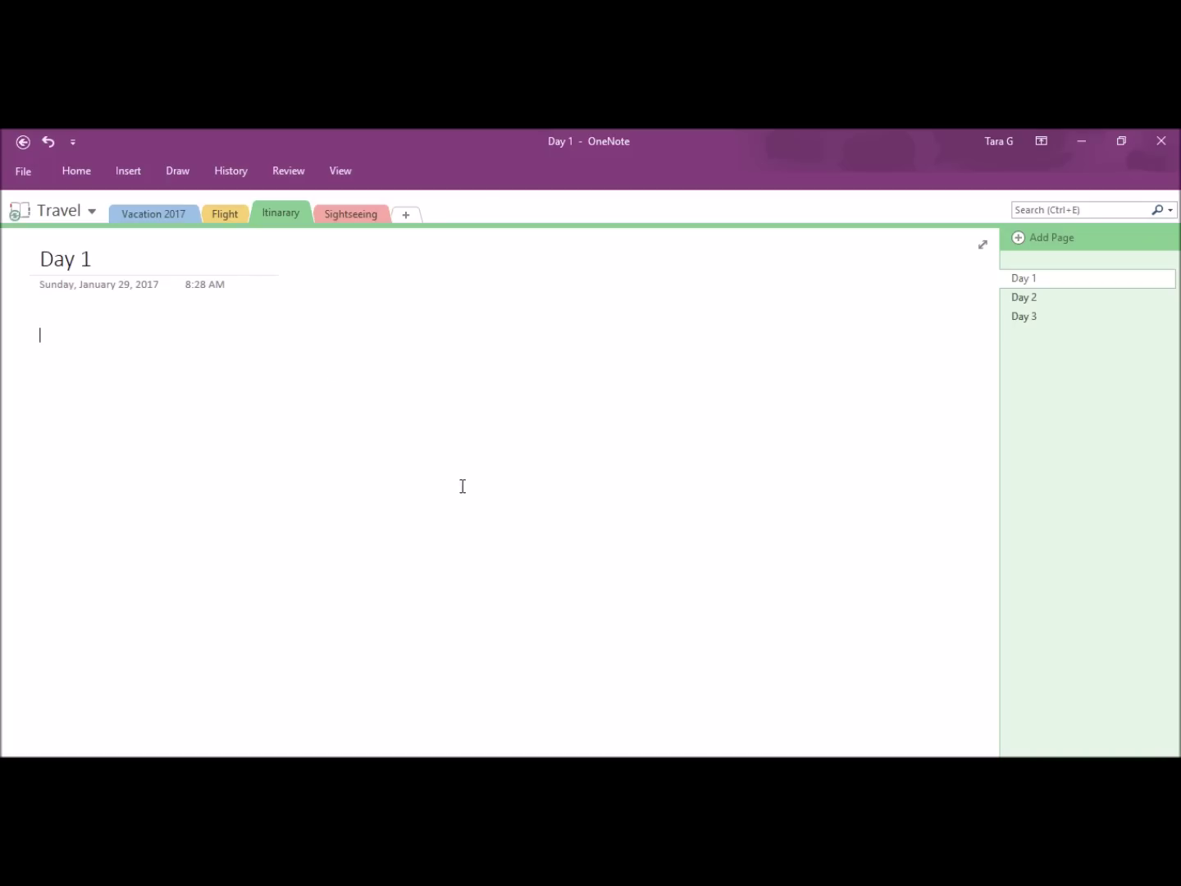
{"action": "left_click", "coordinate": [124, 169]}
{"action": "left_click", "coordinate": [220, 230]}
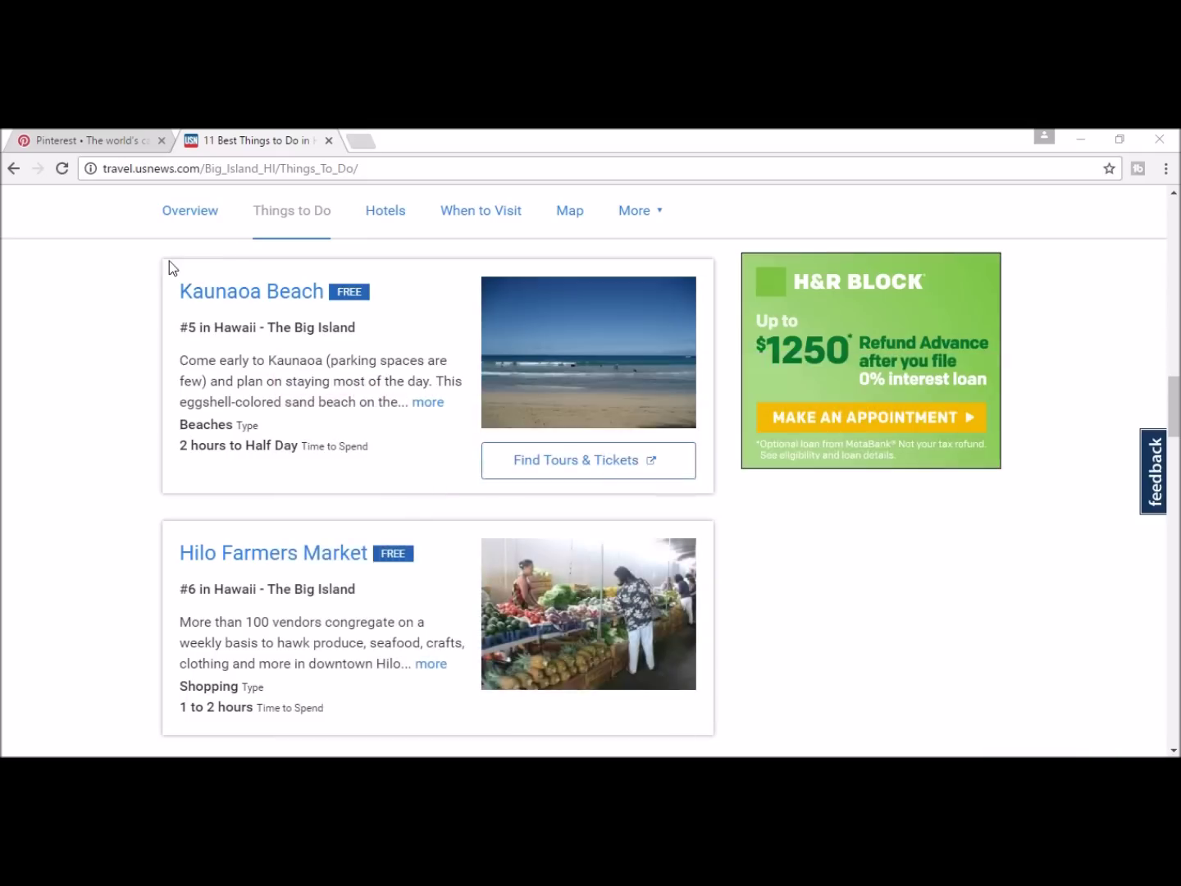
{"action": "left_click_drag", "start_coordinate": [149, 252], "coordinate": [743, 756]}
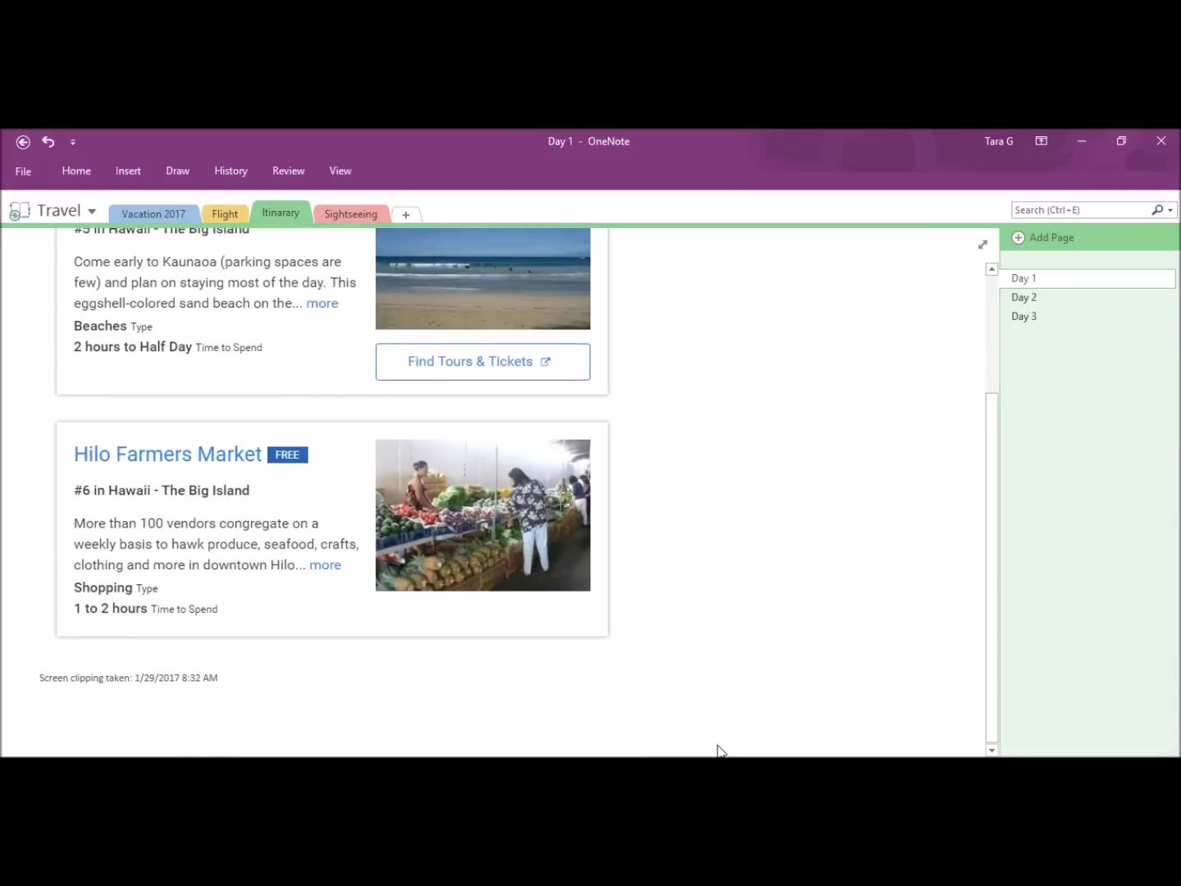
Step: Switch to the Sightseeing section's empty untitled page
{"action": "scroll", "coordinate": [559, 548], "scroll_direction": "down", "scroll_amount": 2}
{"action": "scroll", "coordinate": [624, 443], "scroll_direction": "up", "scroll_amount": 2}
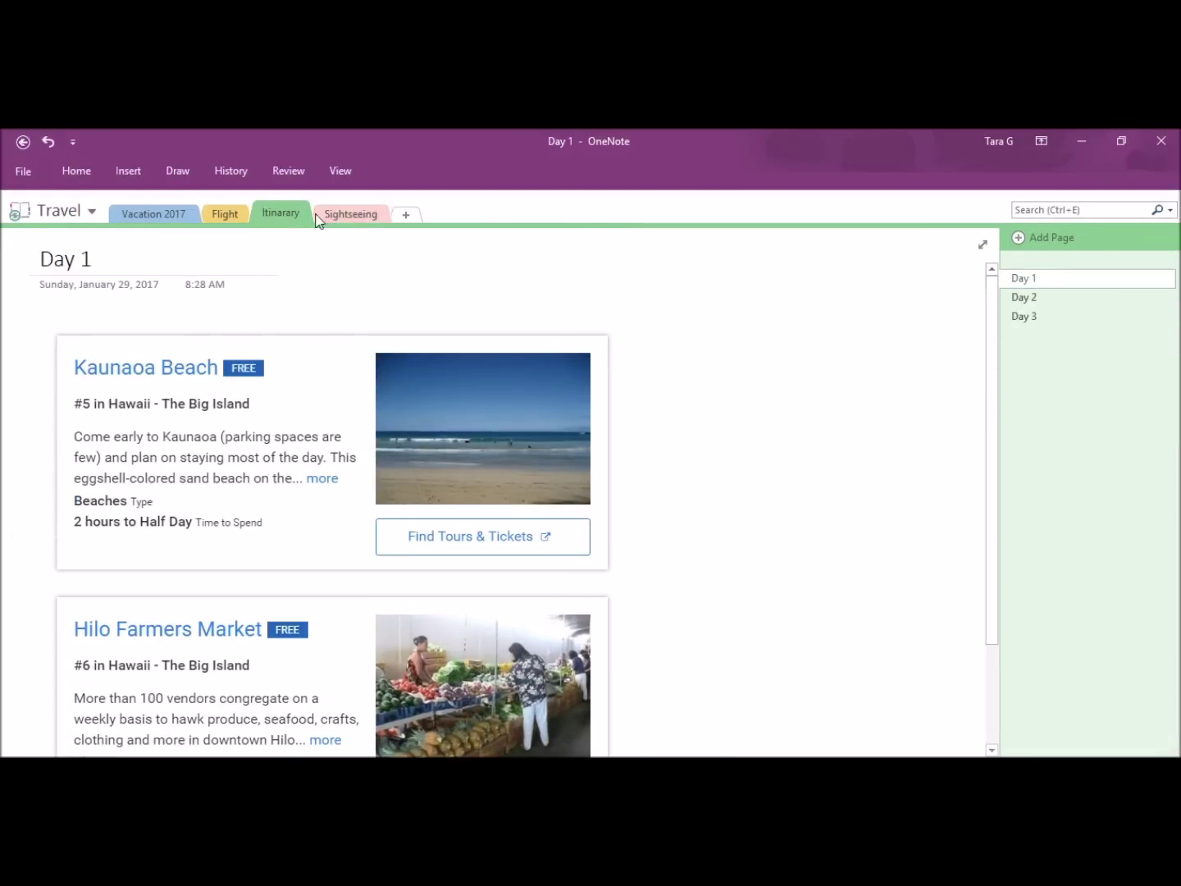
{"action": "left_click", "coordinate": [345, 214]}
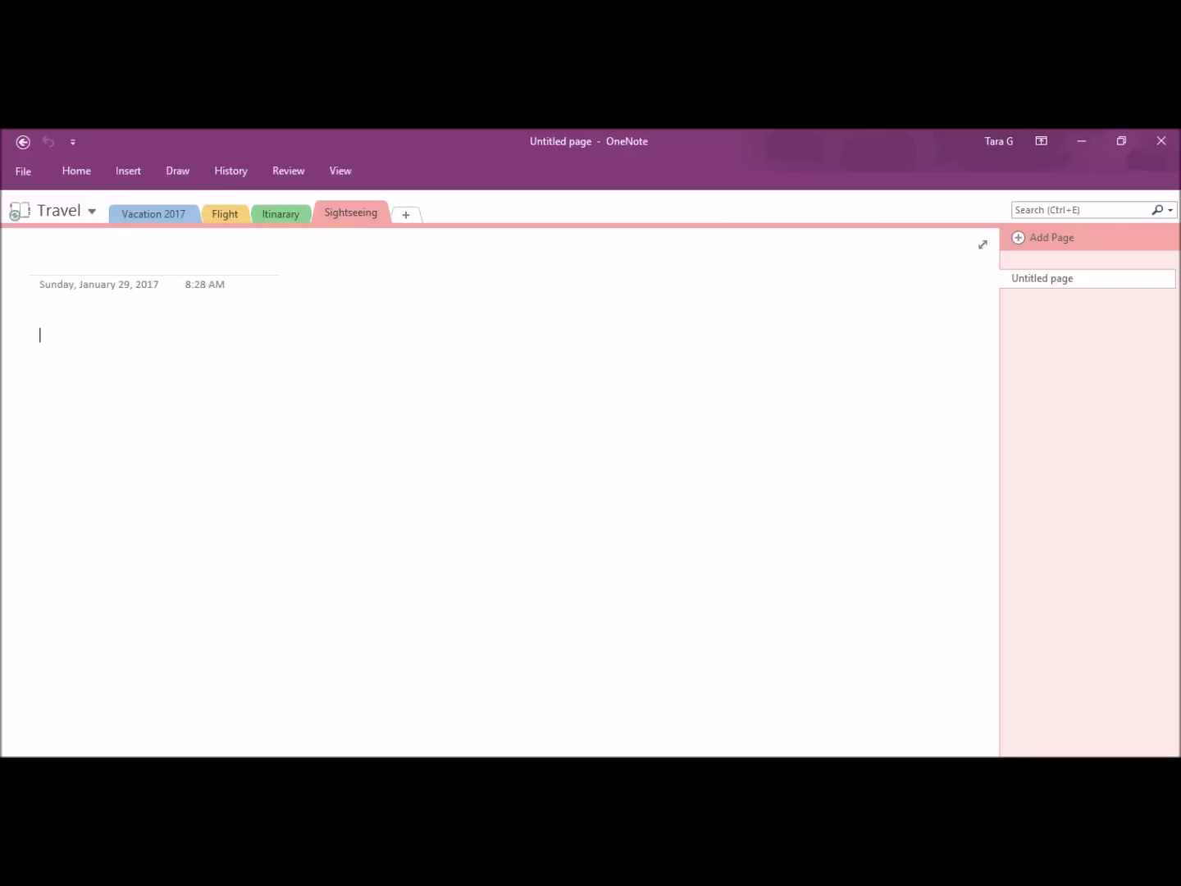
Step: In the browser, go to Pinterest and search for hawaii
{"action": "left_click", "coordinate": [548, 755]}
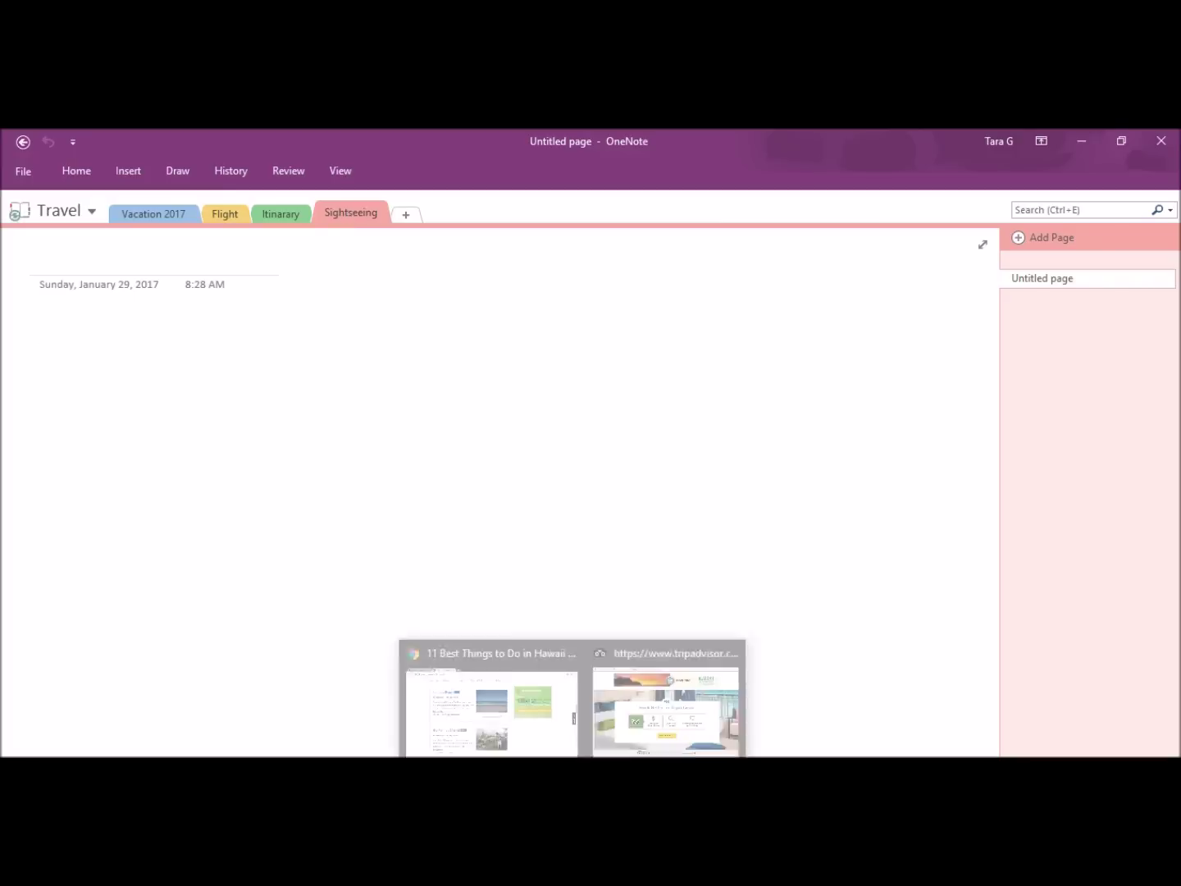
{"action": "left_click", "coordinate": [541, 704]}
{"action": "left_click", "coordinate": [213, 169]}
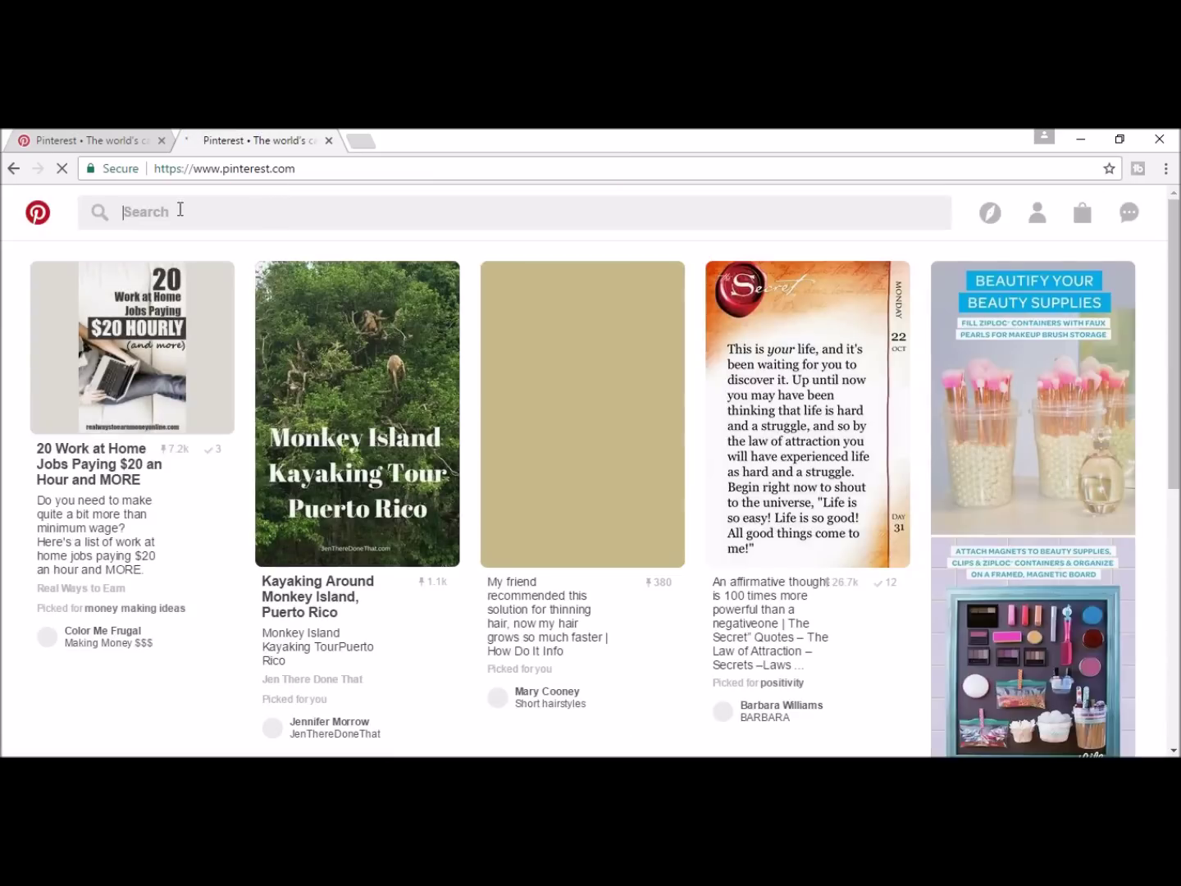
{"action": "left_click", "coordinate": [180, 210]}
{"action": "key", "text": "Return"}
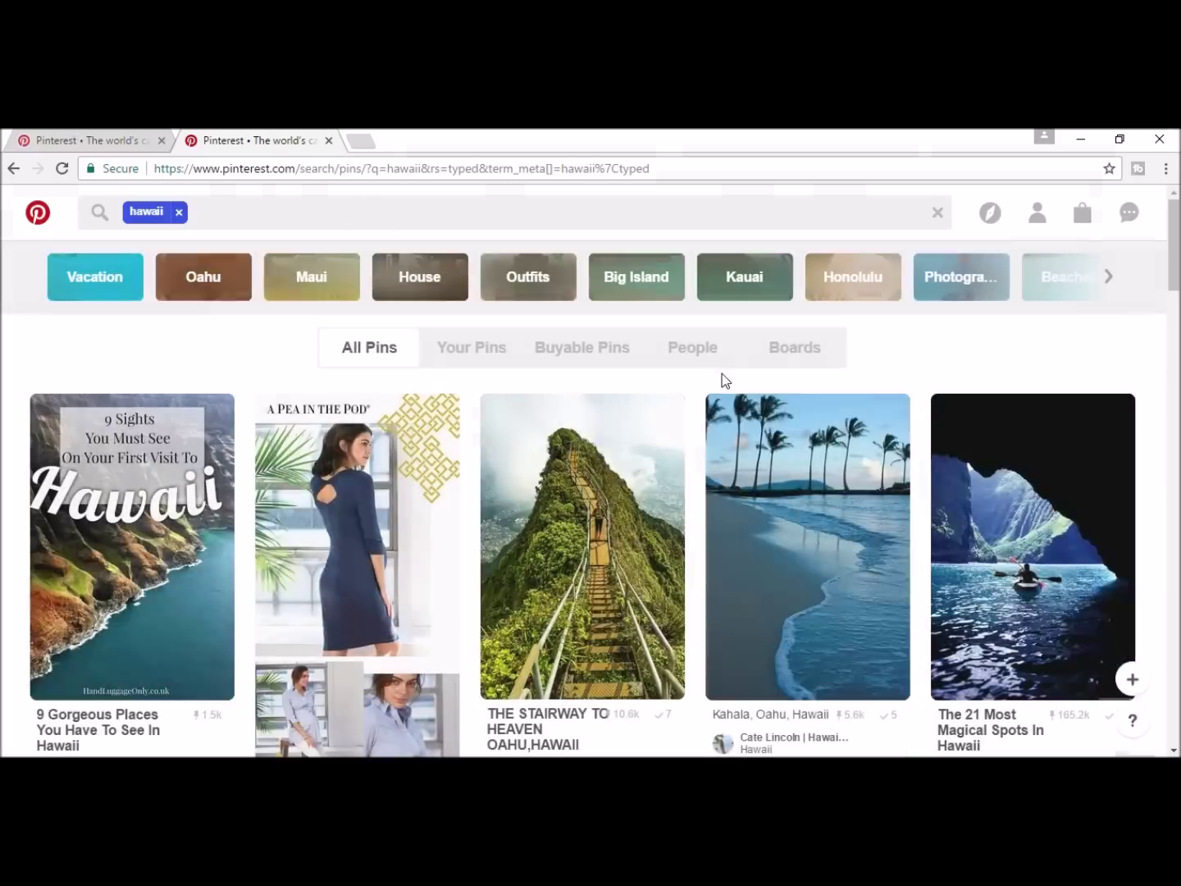
Step: Copy the palm-beach pin's image and paste it onto the OneNote Sightseeing page
{"action": "left_click", "coordinate": [788, 565]}
{"action": "scroll", "coordinate": [824, 566], "scroll_direction": "down", "scroll_amount": 5}
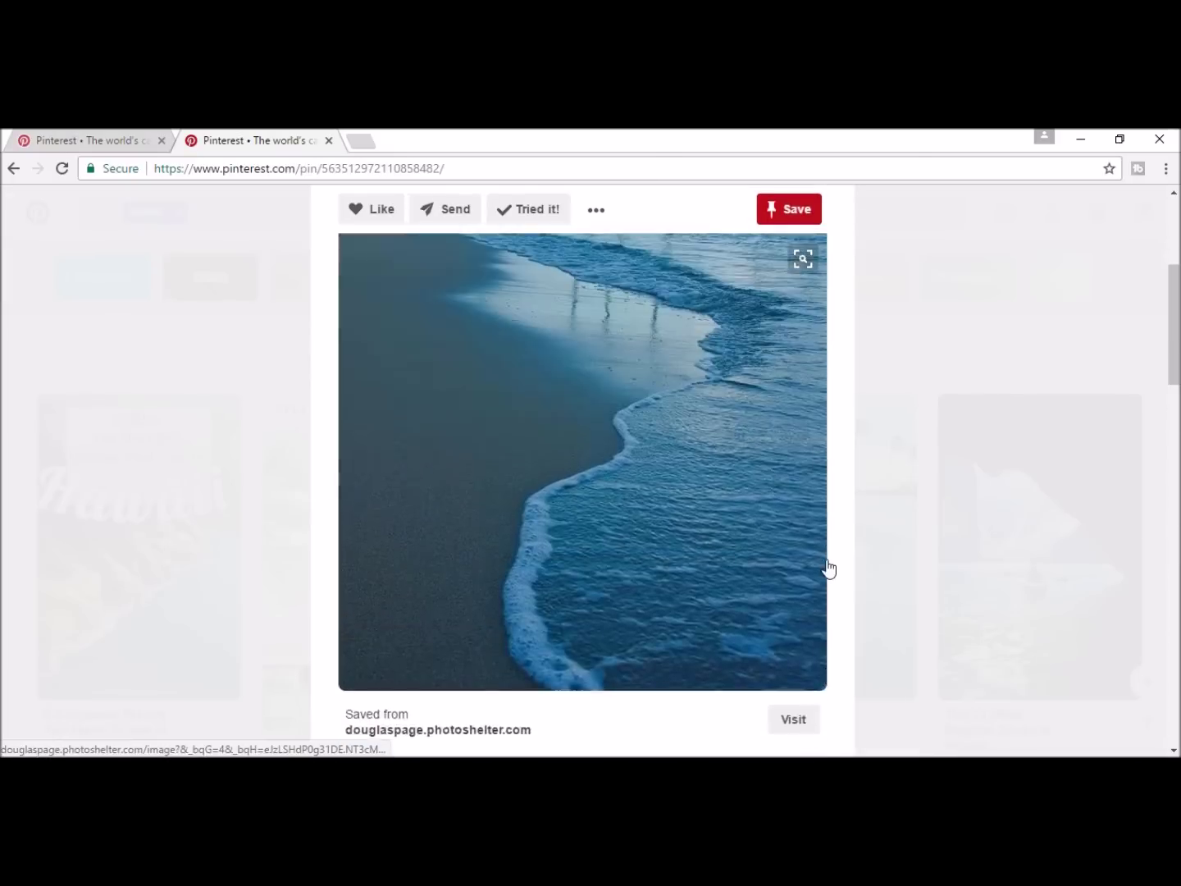
{"action": "scroll", "coordinate": [823, 566], "scroll_direction": "up", "scroll_amount": 2}
{"action": "right_click", "coordinate": [480, 469]}
{"action": "left_click", "coordinate": [530, 646]}
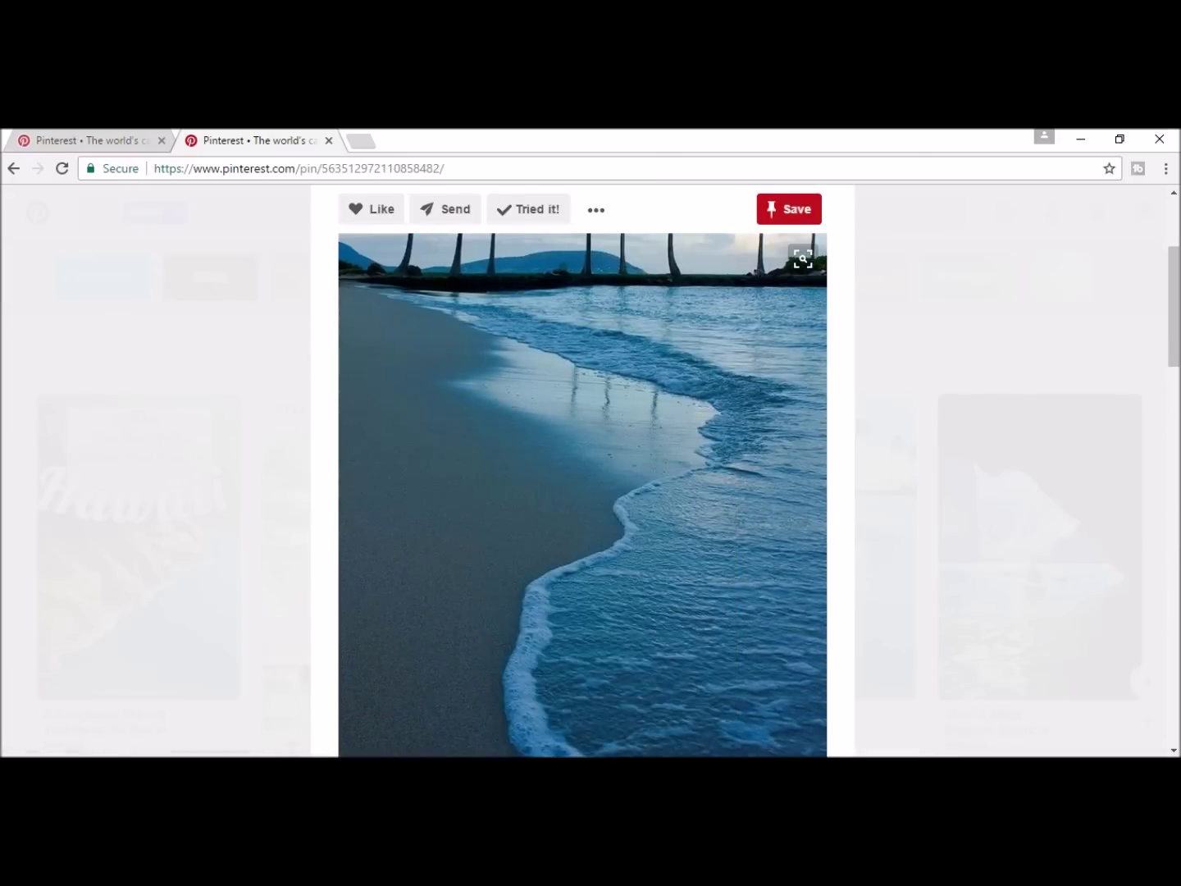
{"action": "key", "text": "alt+Tab"}
{"action": "key", "text": "ctrl+v"}
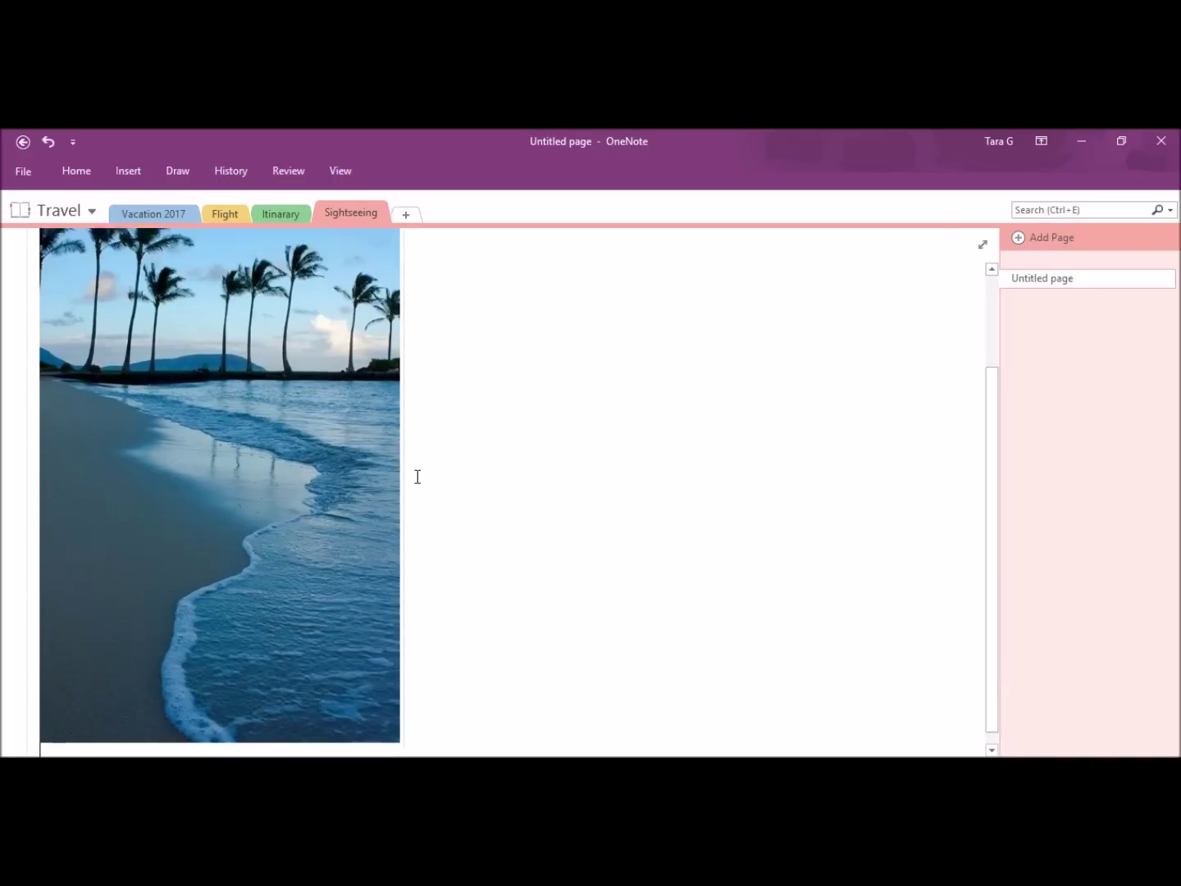
{"action": "scroll", "coordinate": [417, 475], "scroll_direction": "up", "scroll_amount": 2}
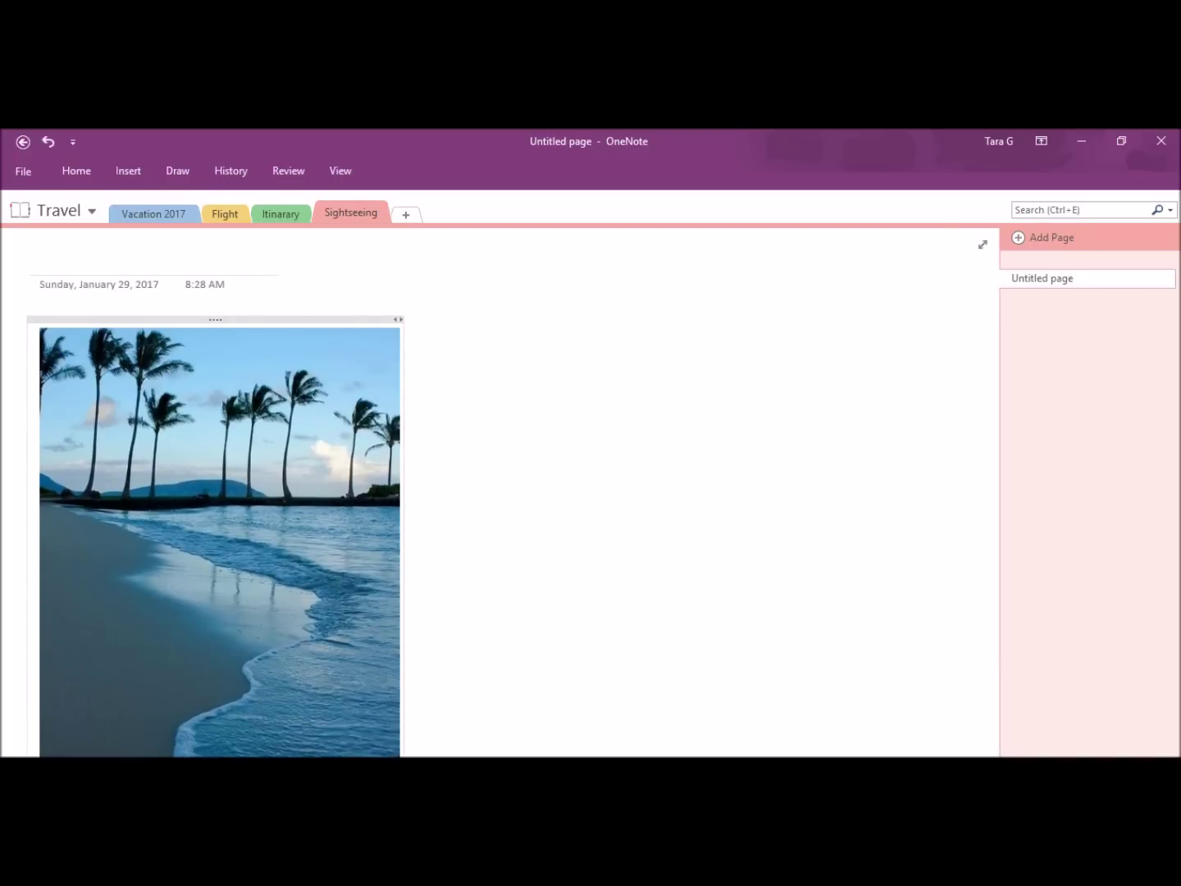
Step: Close the palm-beach pin and browse the hawaii search results
{"action": "key", "text": "alt+Tab"}
{"action": "left_click", "coordinate": [1062, 254]}
{"action": "scroll", "coordinate": [1040, 467], "scroll_direction": "down", "scroll_amount": 5}
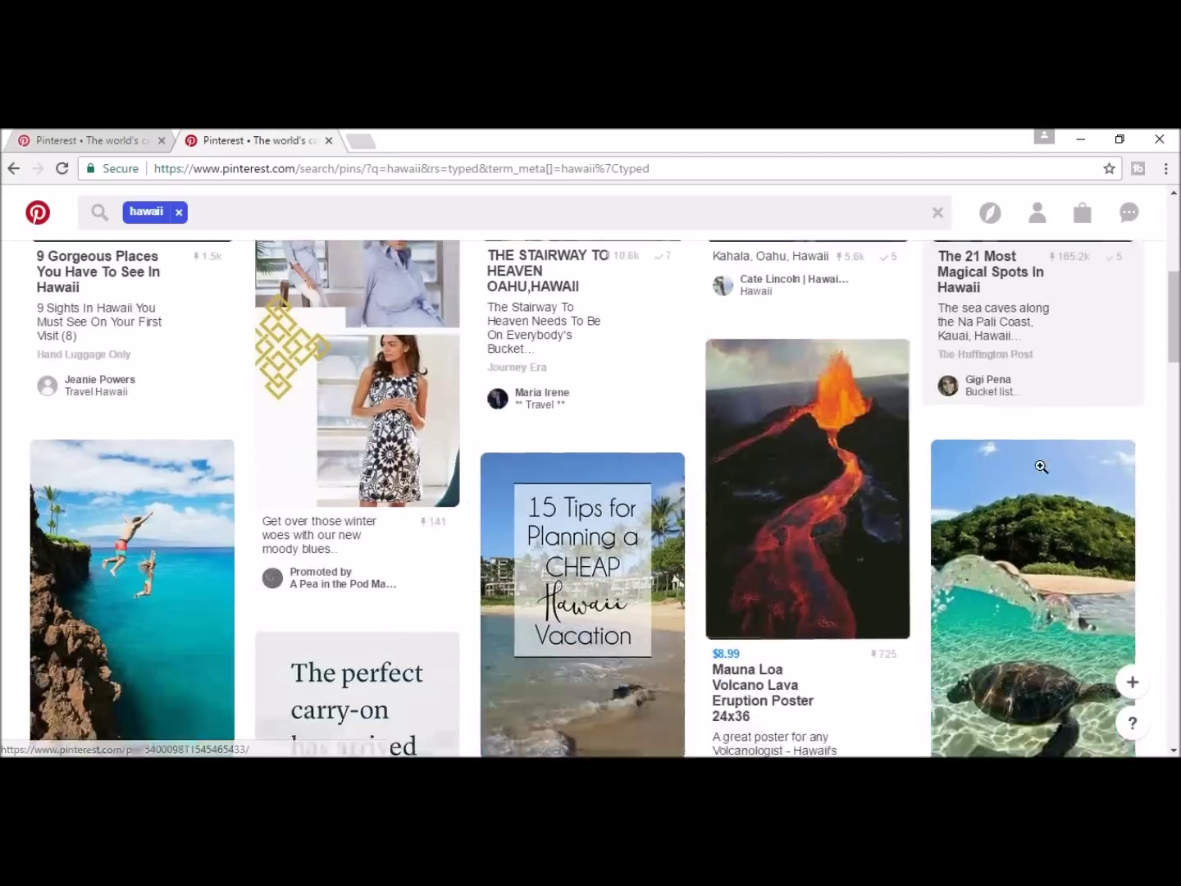
{"action": "scroll", "coordinate": [1038, 466], "scroll_direction": "down", "scroll_amount": 1}
{"action": "scroll", "coordinate": [803, 409], "scroll_direction": "up", "scroll_amount": 2}
{"action": "scroll", "coordinate": [820, 476], "scroll_direction": "down", "scroll_amount": 8}
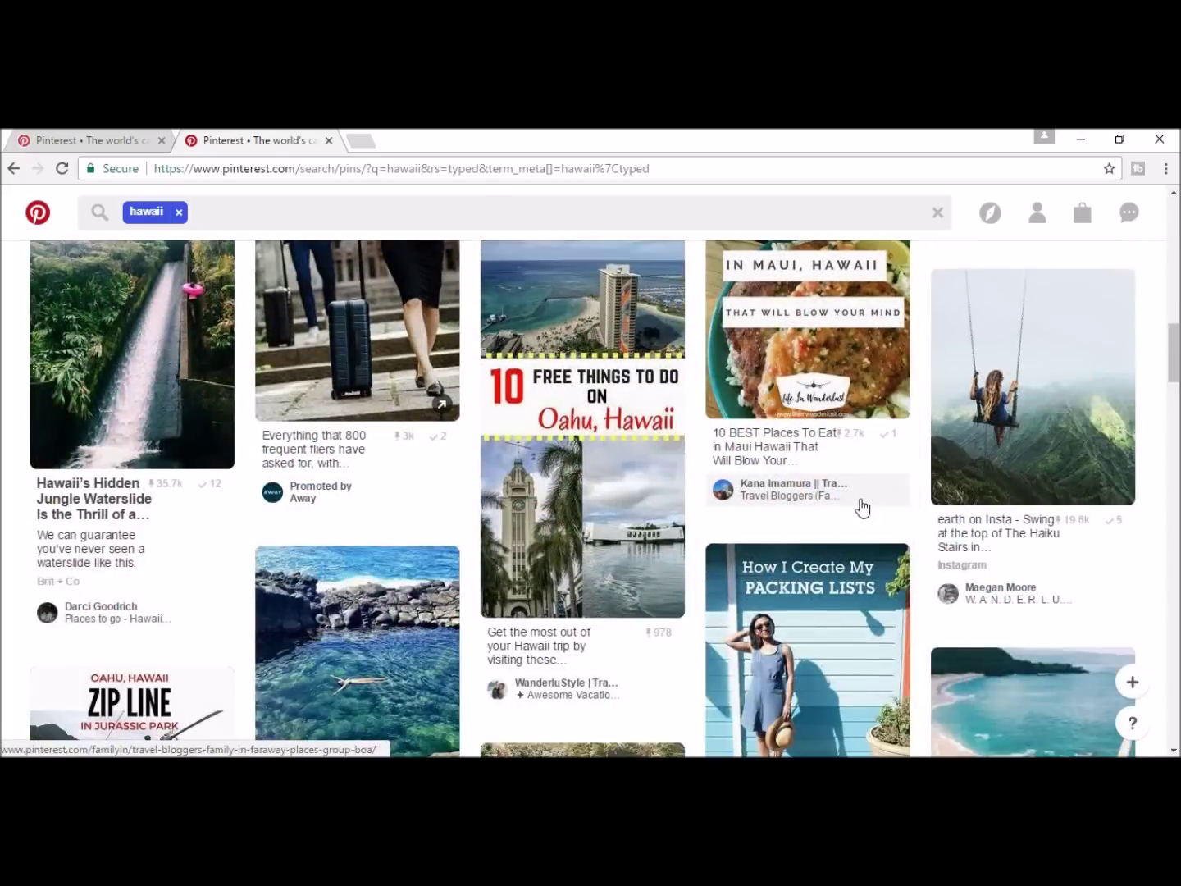
Step: Copy the jungle waterslide pin's image, paste it into OneNote, and place it beside the beach photo
{"action": "left_click", "coordinate": [119, 387]}
{"action": "scroll", "coordinate": [632, 461], "scroll_direction": "down", "scroll_amount": 5}
{"action": "right_click", "coordinate": [588, 397]}
{"action": "left_click", "coordinate": [633, 581]}
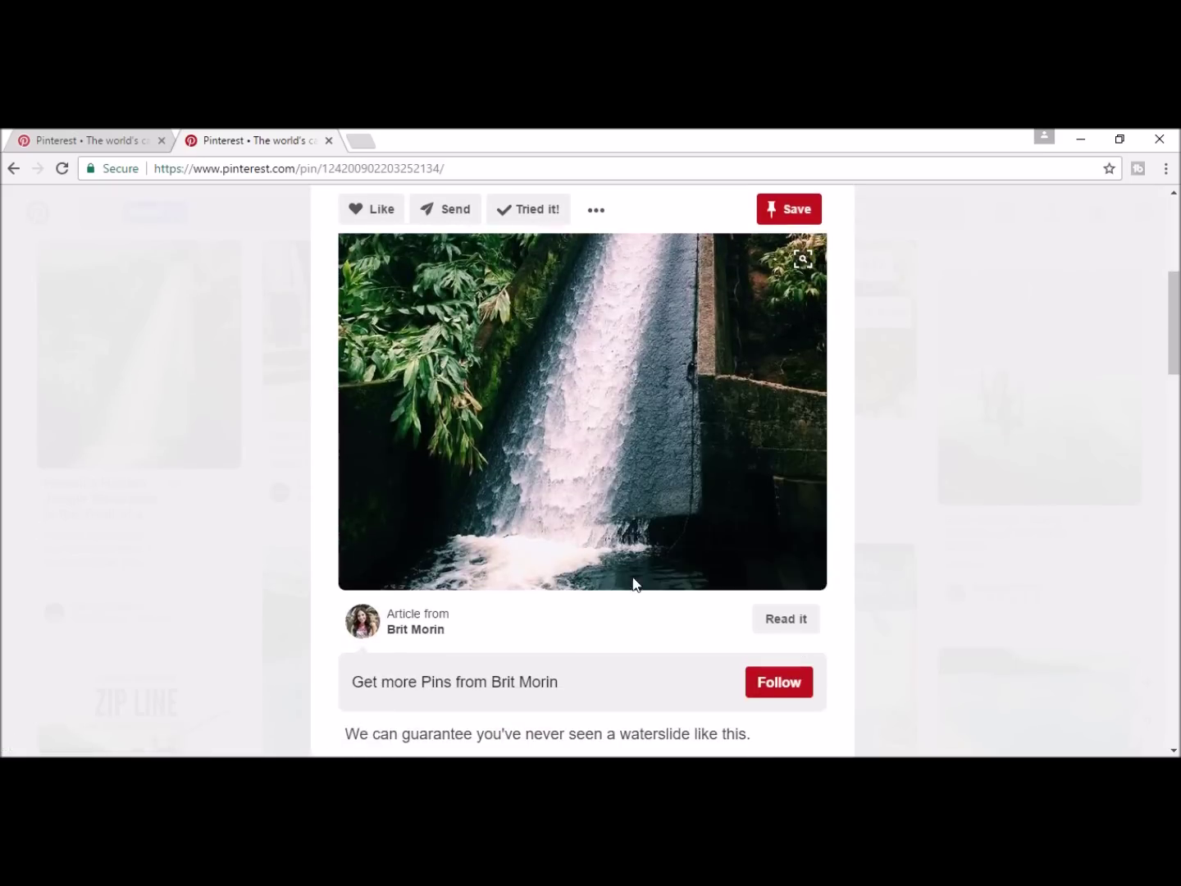
{"action": "key", "text": "alt+Tab"}
{"action": "left_click", "coordinate": [636, 583]}
{"action": "key", "text": "ctrl+v"}
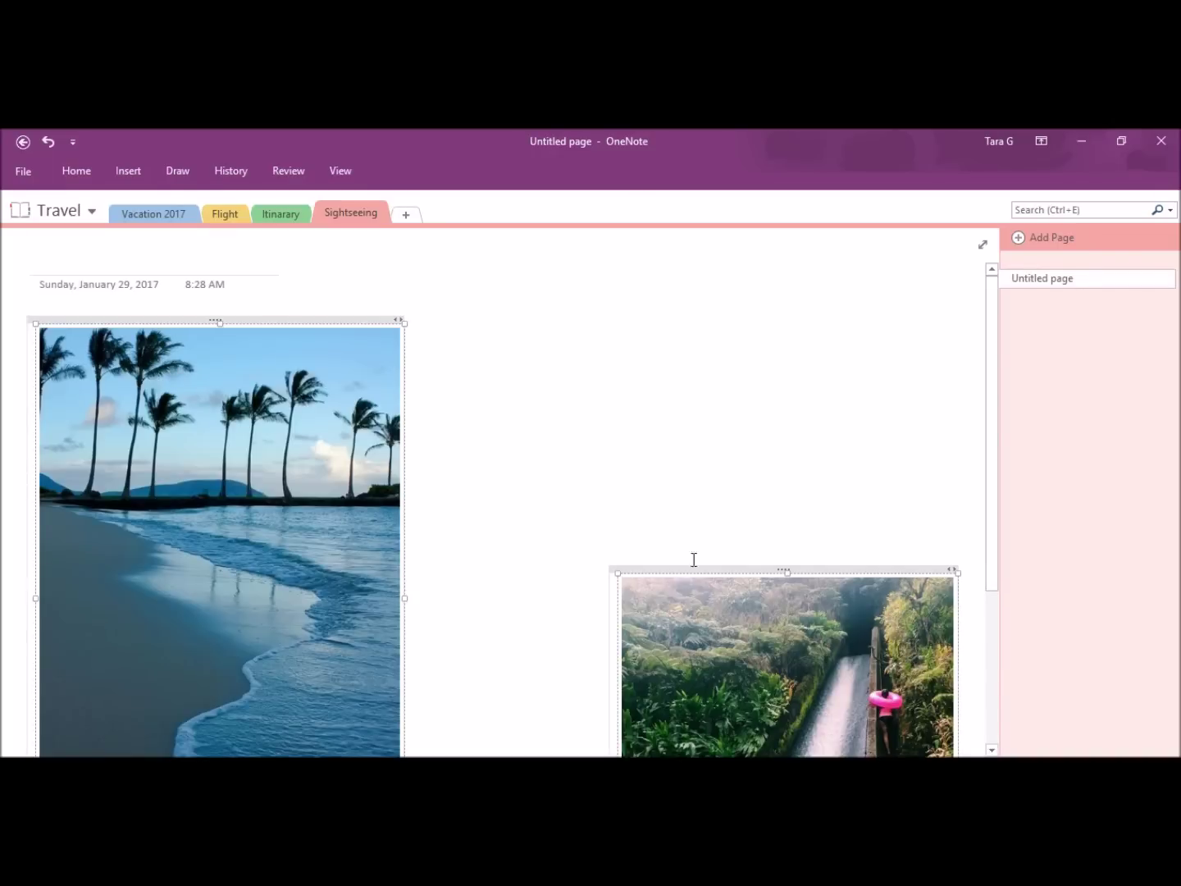
{"action": "left_click_drag", "start_coordinate": [693, 559], "coordinate": [503, 336]}
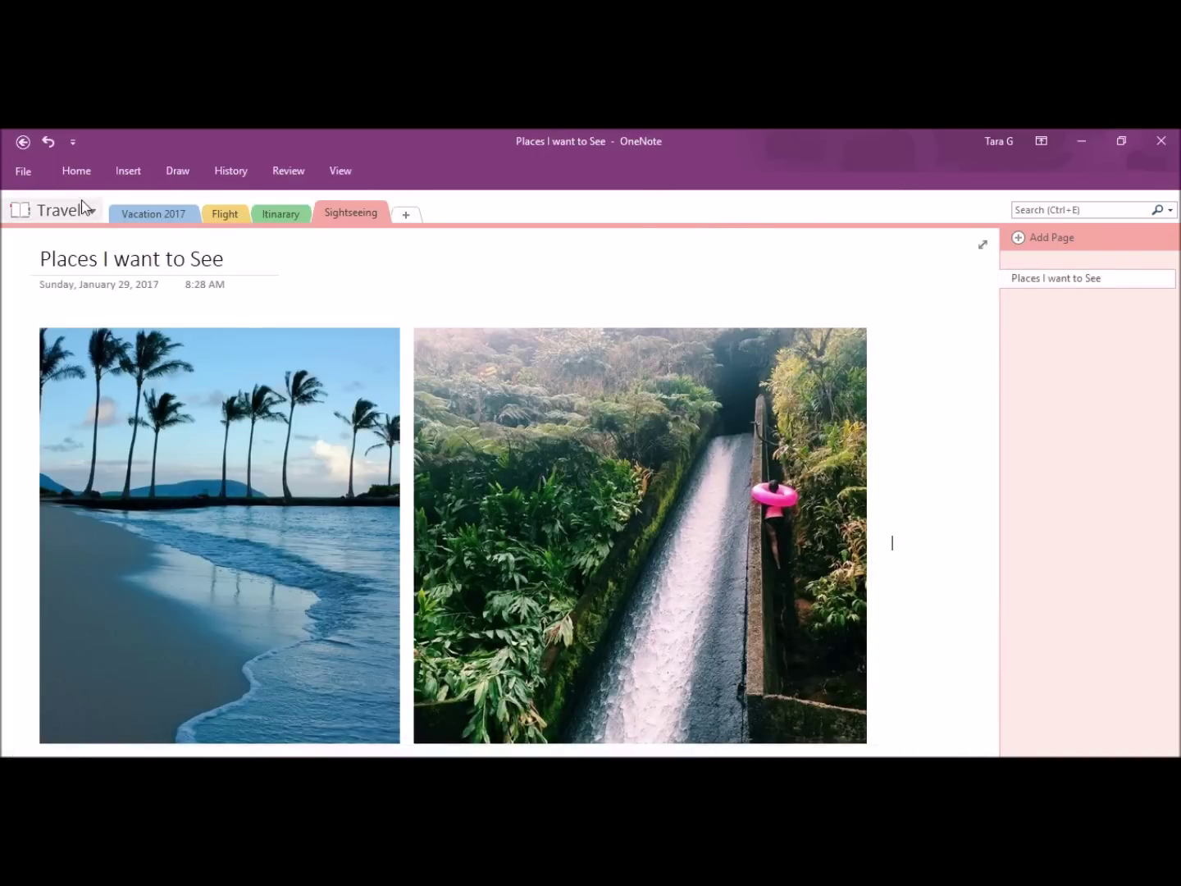
Step: Look through the Vacation 2017, Flight, Itinerary and Sightseeing sections, ending on Vacation 2017
{"action": "left_click", "coordinate": [167, 215]}
{"action": "left_click", "coordinate": [231, 221]}
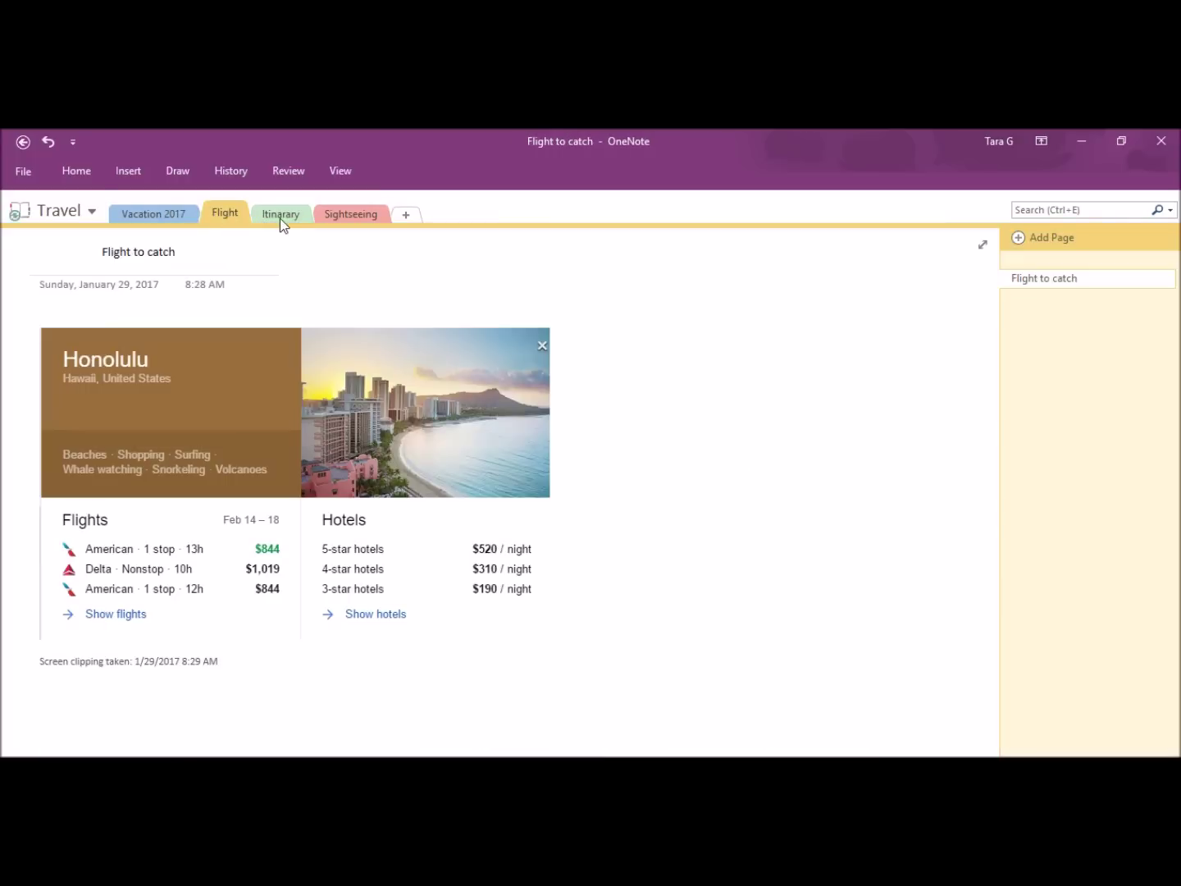
{"action": "left_click", "coordinate": [284, 217]}
{"action": "left_click", "coordinate": [337, 217]}
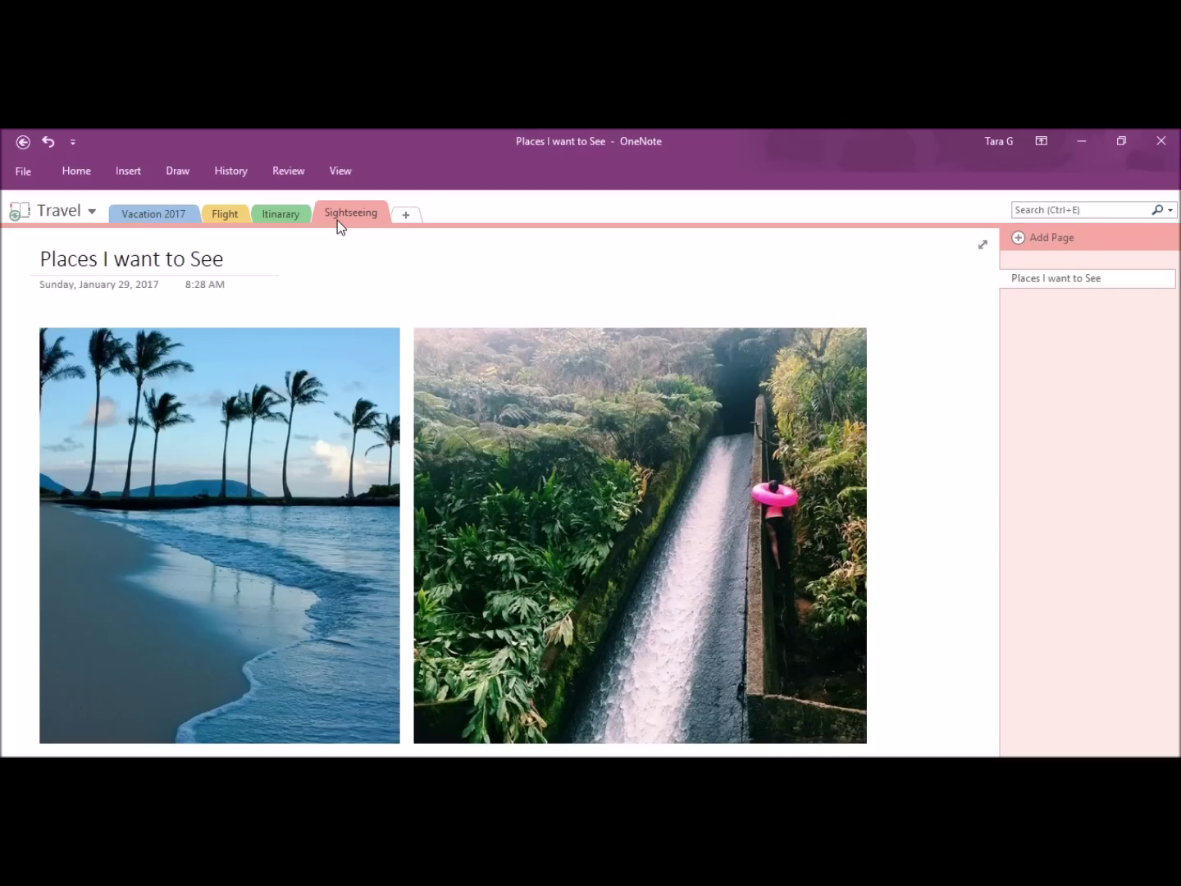
{"action": "left_click", "coordinate": [144, 212]}
Step: Pick a pen from the Draw tools and handwrite a smiley and 'Fun Time' on the page
{"action": "left_click", "coordinate": [176, 174]}
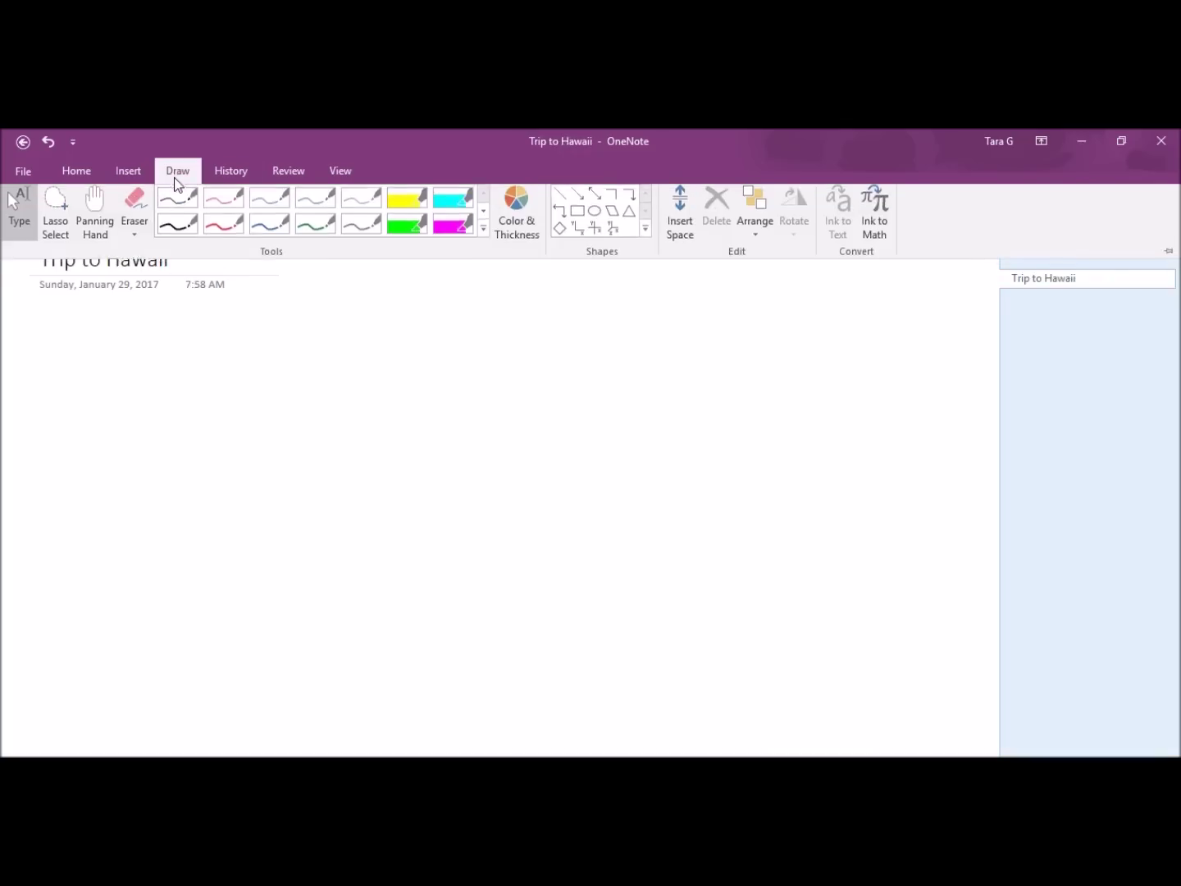
{"action": "left_click", "coordinate": [233, 233]}
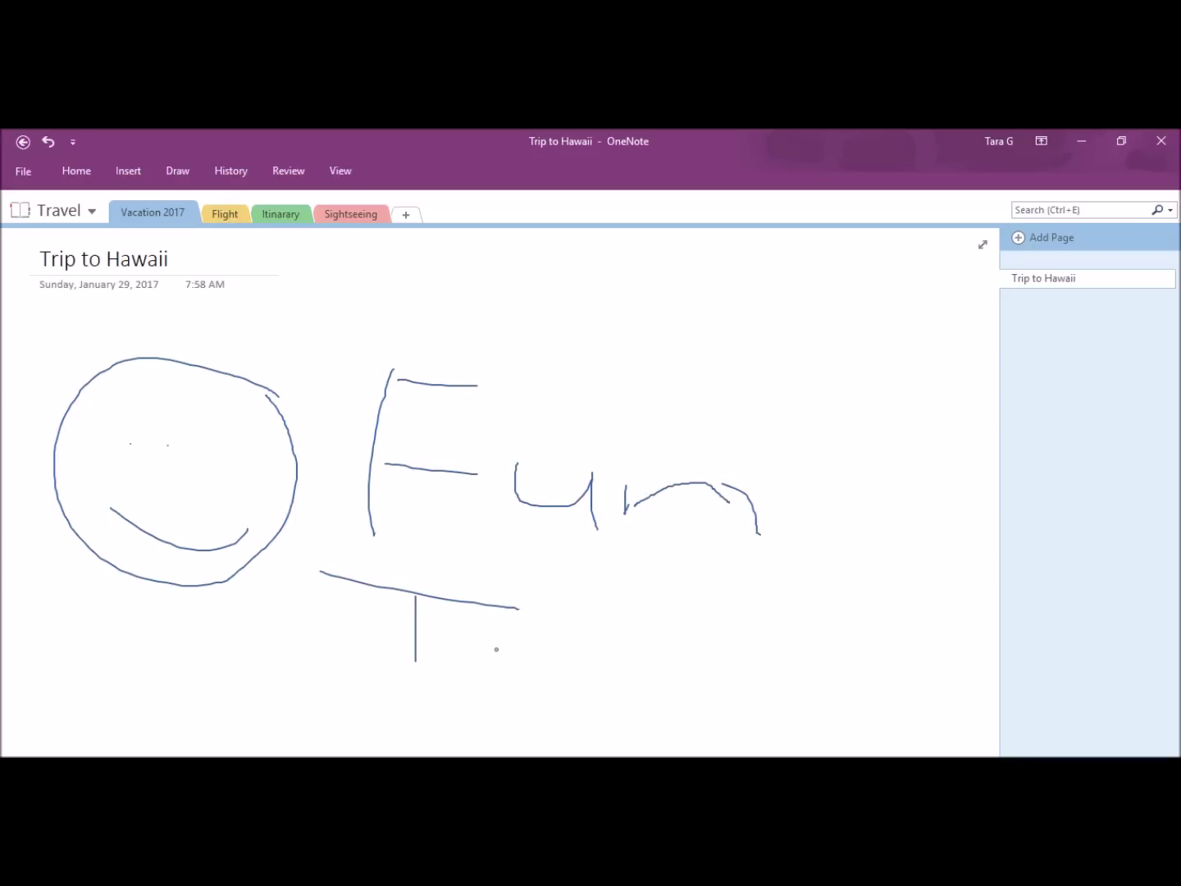
{"action": "left_click_drag", "start_coordinate": [677, 677], "coordinate": [695, 675]}
{"action": "left_click_drag", "start_coordinate": [710, 663], "coordinate": [984, 725]}
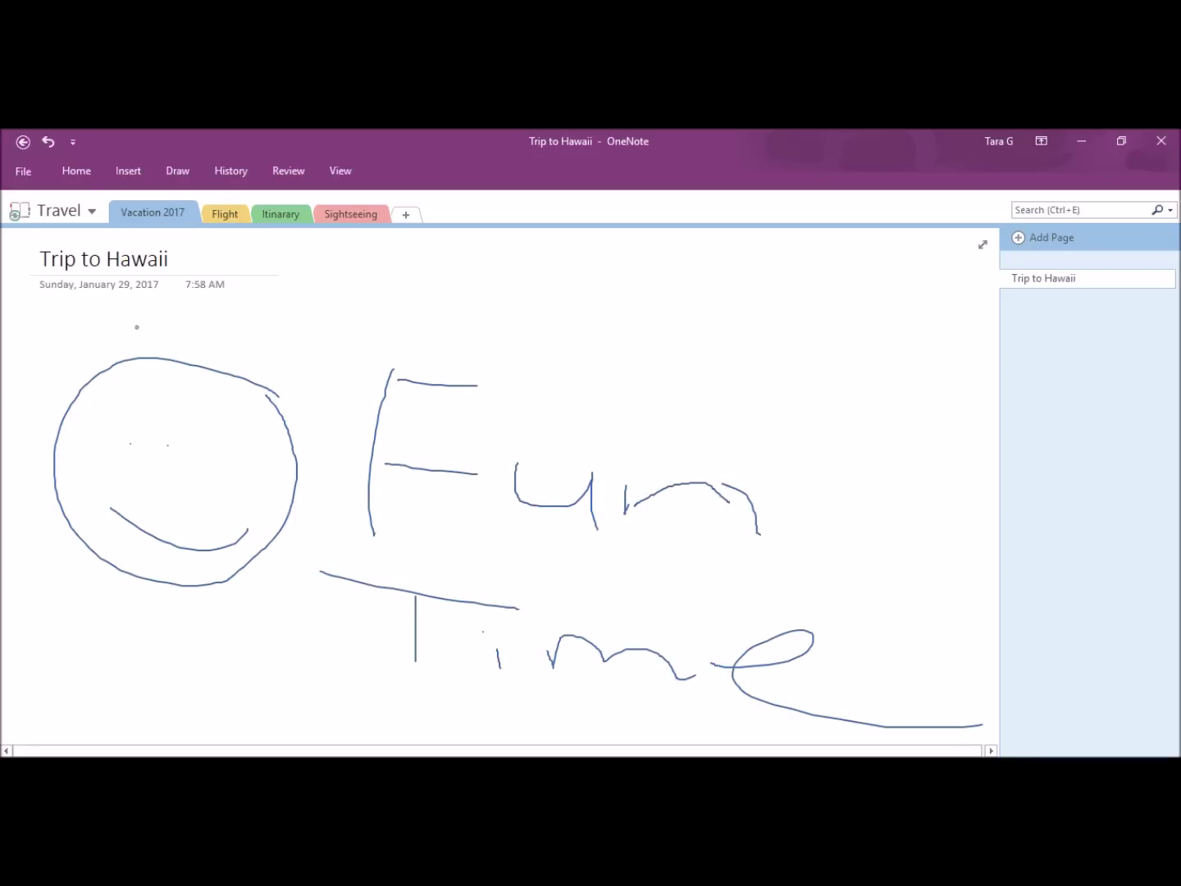
{"action": "left_click", "coordinate": [83, 210]}
Step: View the Meeting notebook's People, School's Math, and My Recipes' Lemon Cookies sections
{"action": "left_click", "coordinate": [100, 484]}
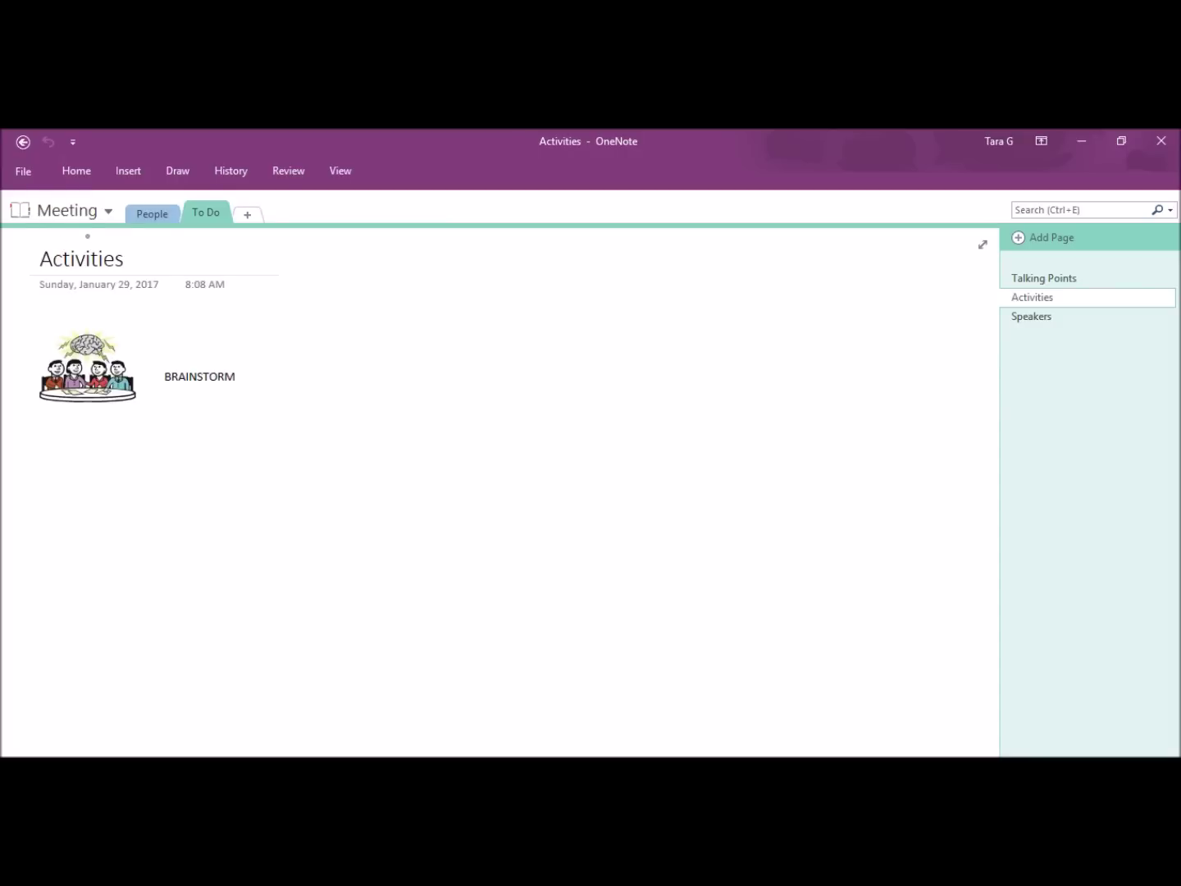
{"action": "left_click", "coordinate": [141, 214]}
{"action": "left_click", "coordinate": [70, 210]}
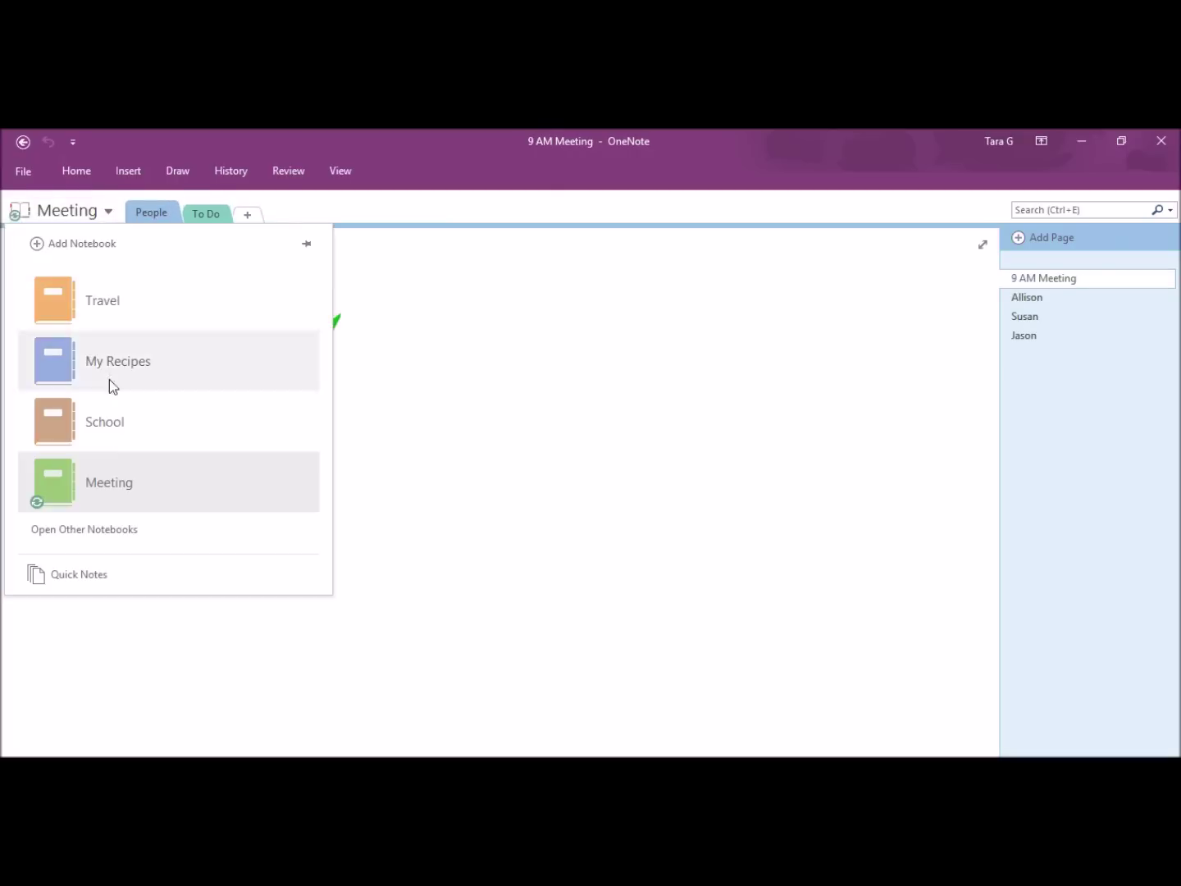
{"action": "left_click", "coordinate": [102, 420]}
{"action": "left_click", "coordinate": [138, 214]}
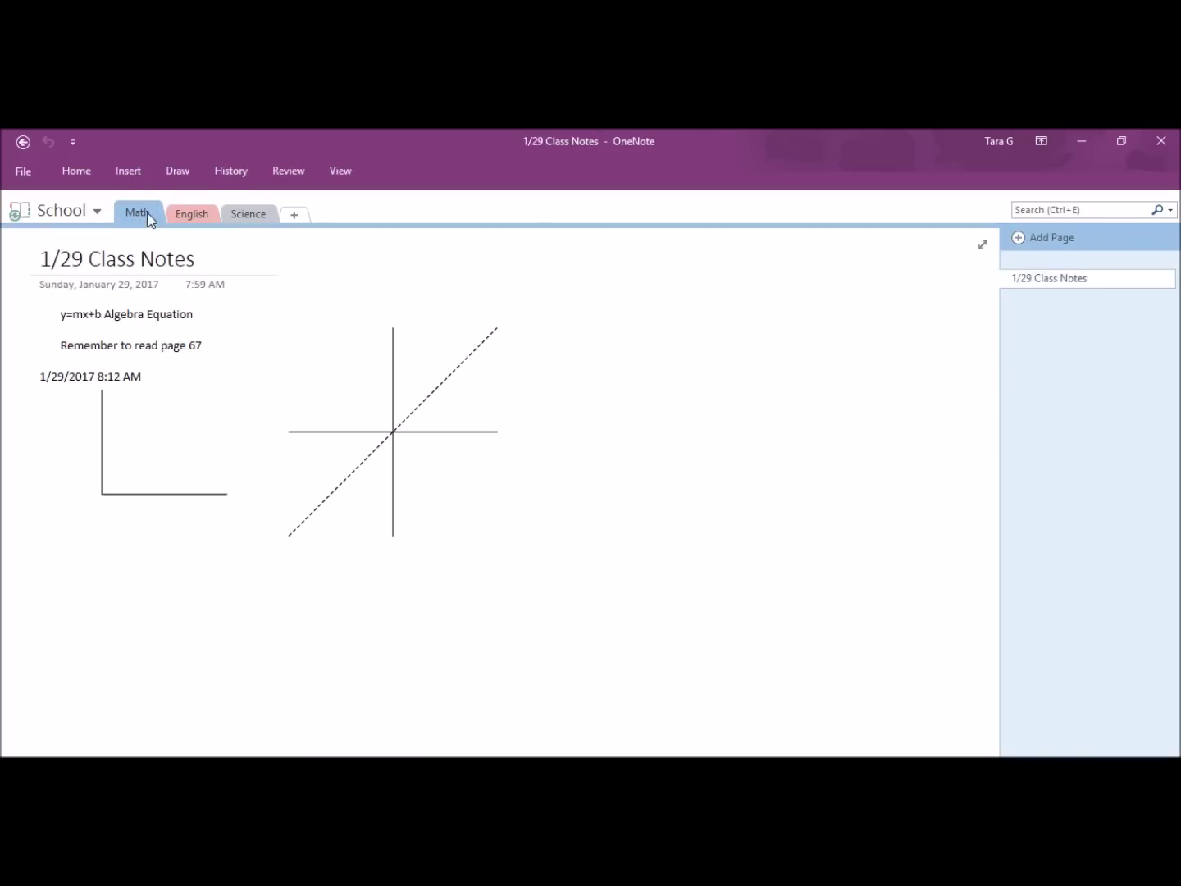
{"action": "left_click", "coordinate": [70, 210]}
{"action": "left_click", "coordinate": [108, 358]}
{"action": "left_click", "coordinate": [193, 213]}
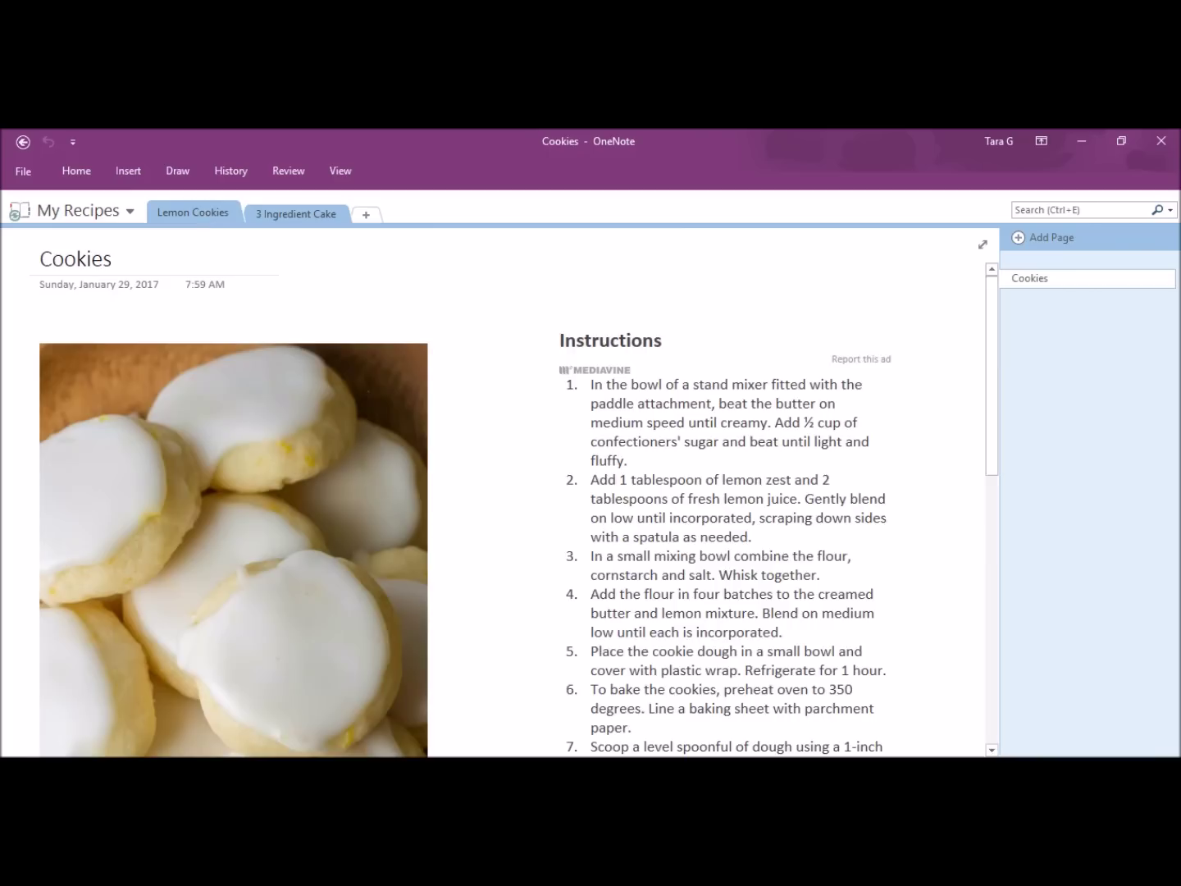
Step: Return to the Travel notebook and step through Flight and Itinerary to Sightseeing
{"action": "left_click", "coordinate": [99, 210]}
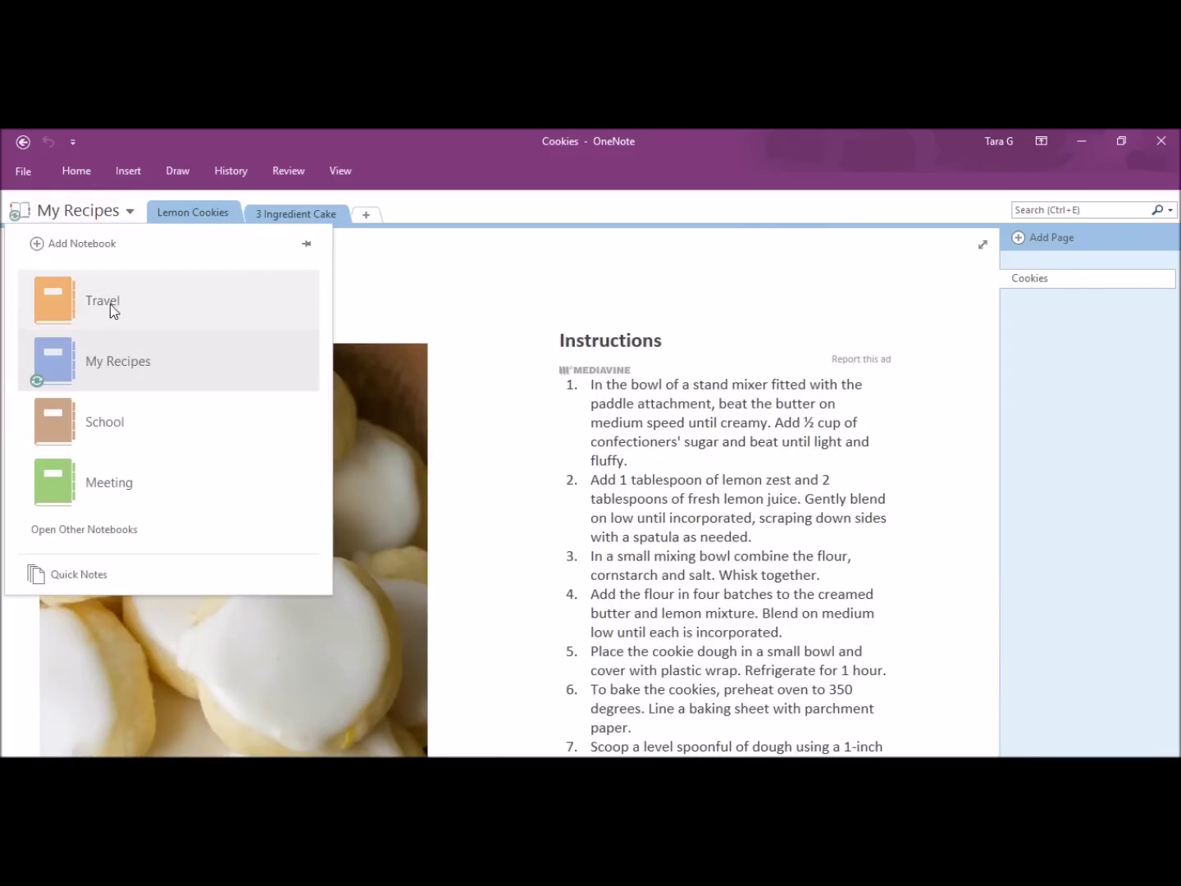
{"action": "left_click", "coordinate": [110, 306]}
{"action": "left_click", "coordinate": [225, 213]}
{"action": "left_click", "coordinate": [269, 210]}
{"action": "left_click", "coordinate": [369, 216]}
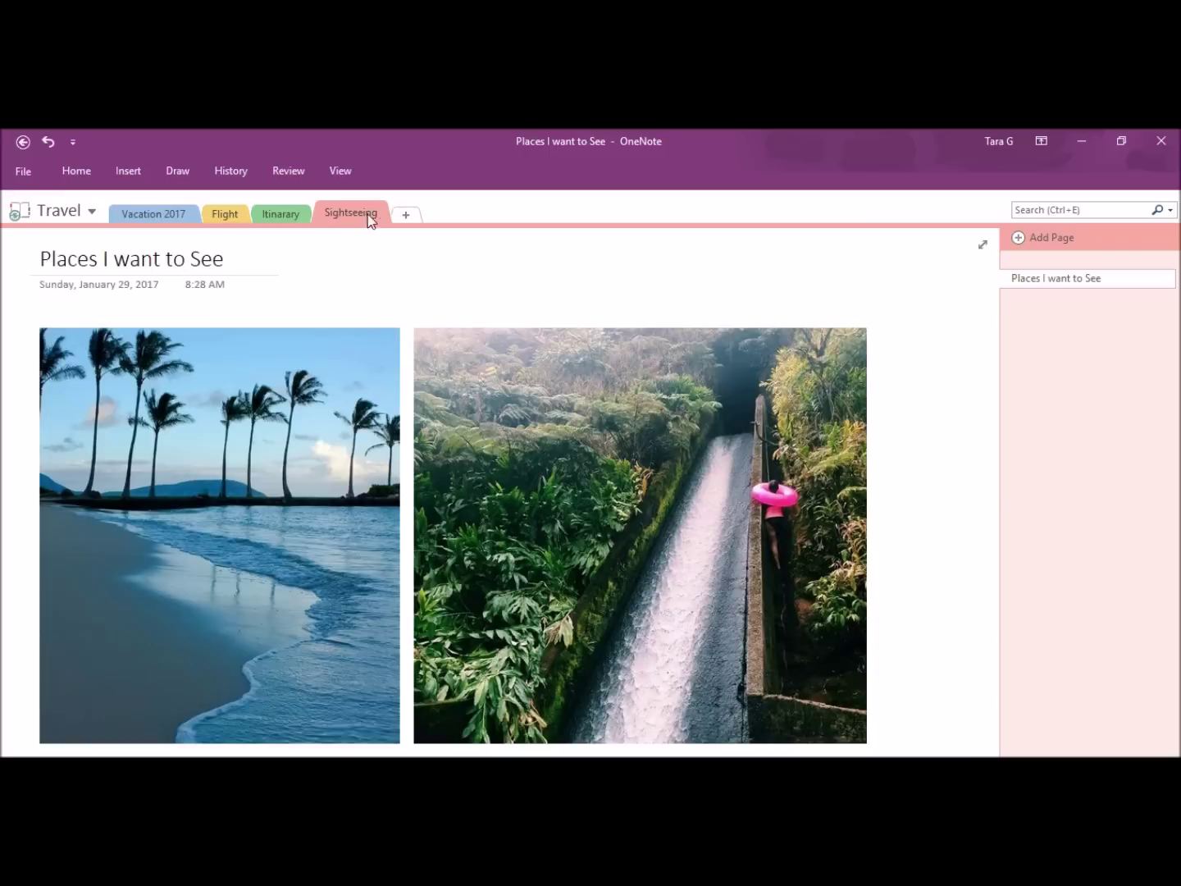